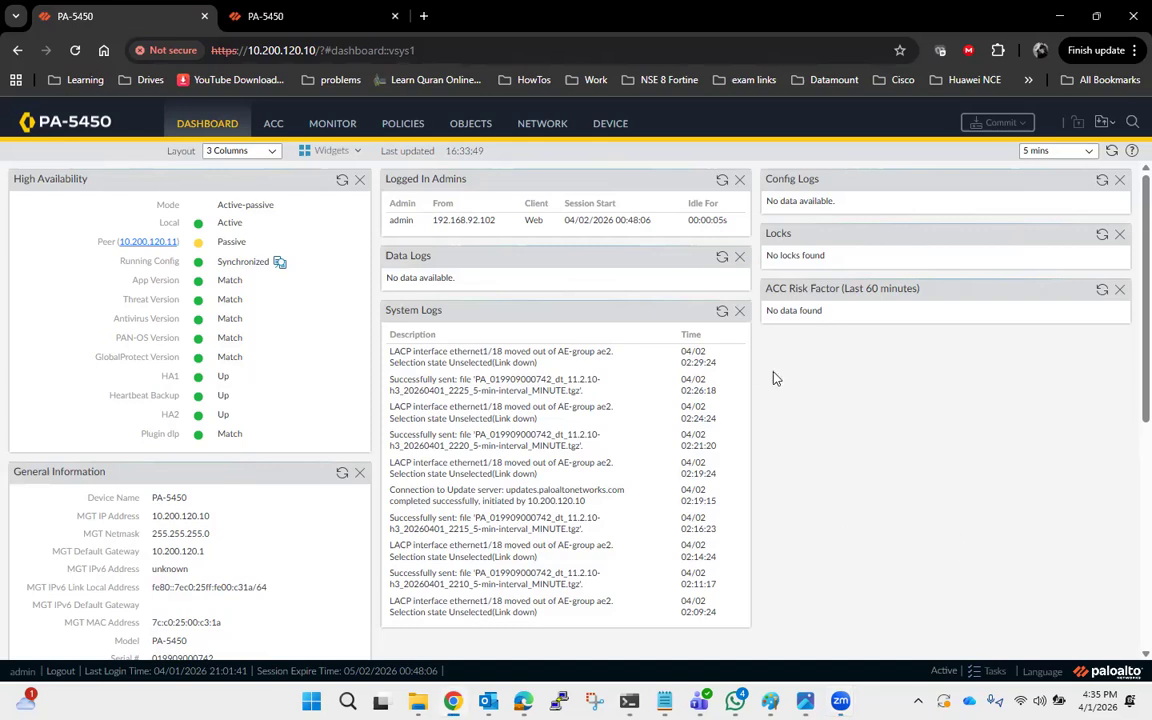
# Compare the High Availability dashboard widgets of the two firewalls open in separate browser tabs.
pyautogui.click(300, 14)
pyautogui.click(118, 14)
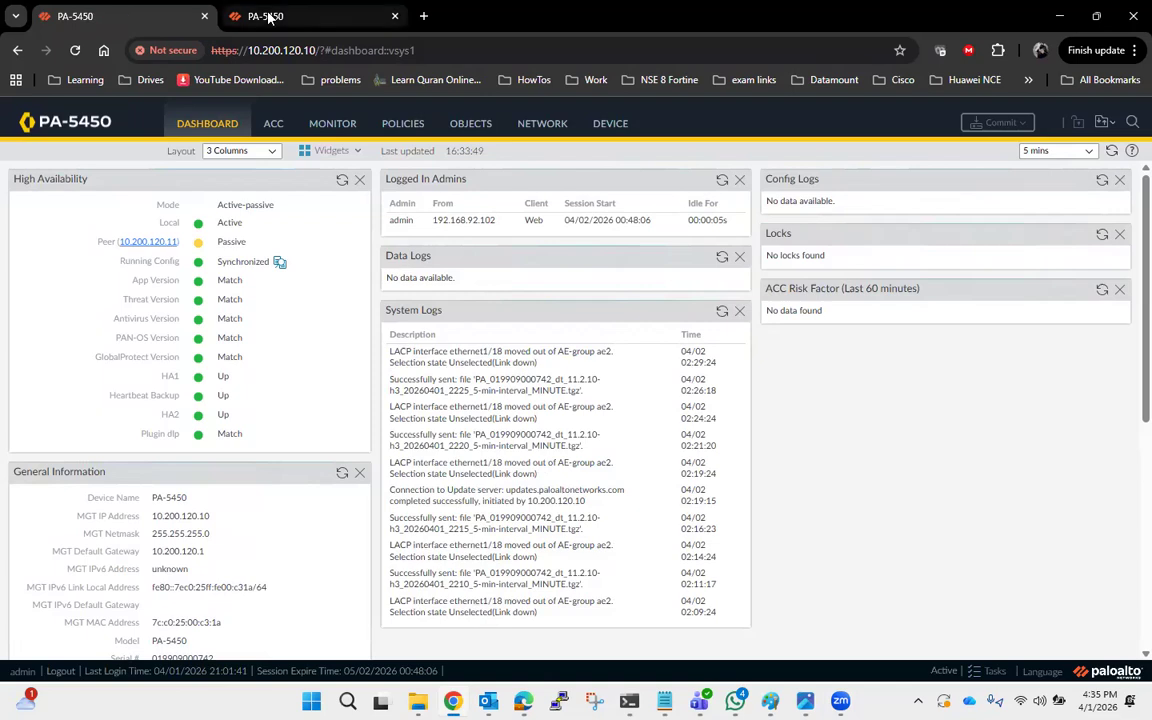
pyautogui.click(268, 16)
pyautogui.click(123, 14)
pyautogui.click(240, 18)
pyautogui.click(114, 22)
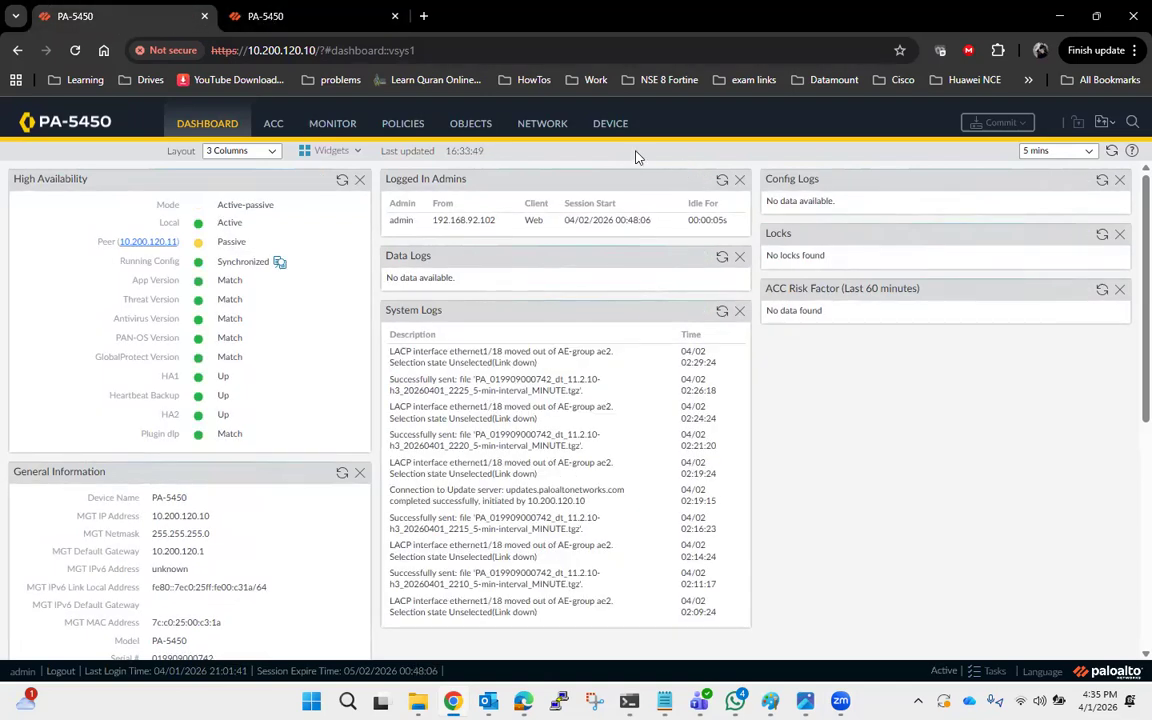
pyautogui.click(362, 22)
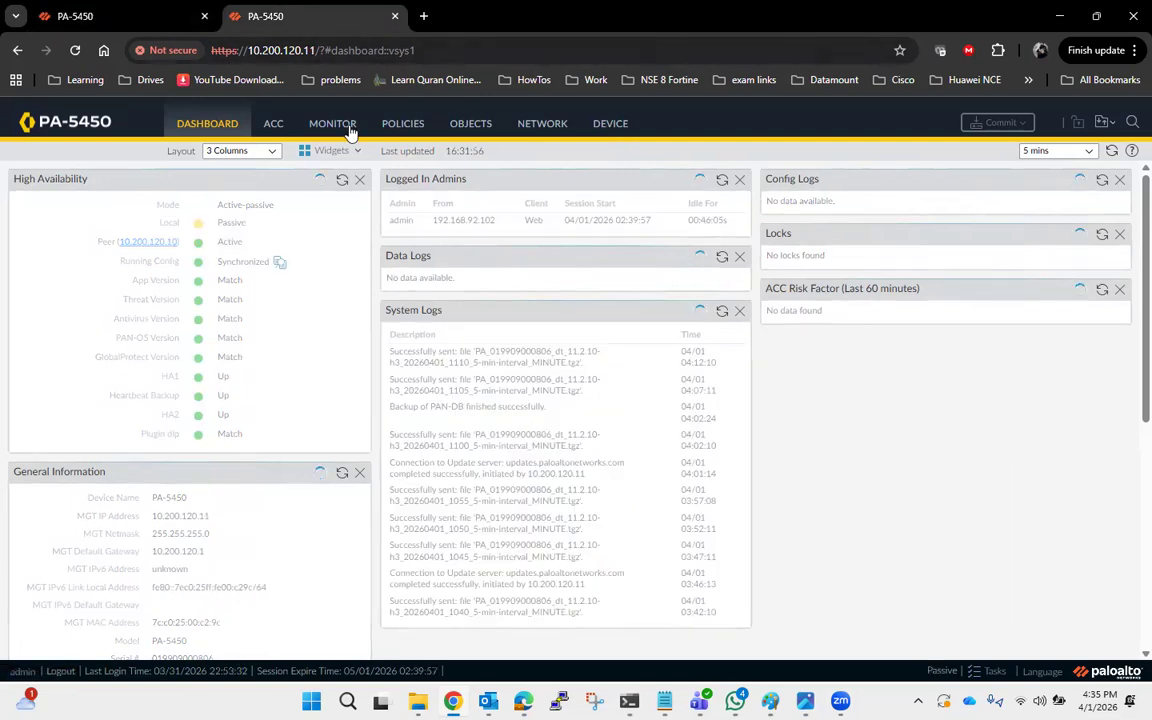
# Reload the management pages of both firewalls, 10.200.120.11 and 10.200.120.10.
pyautogui.click(73, 50)
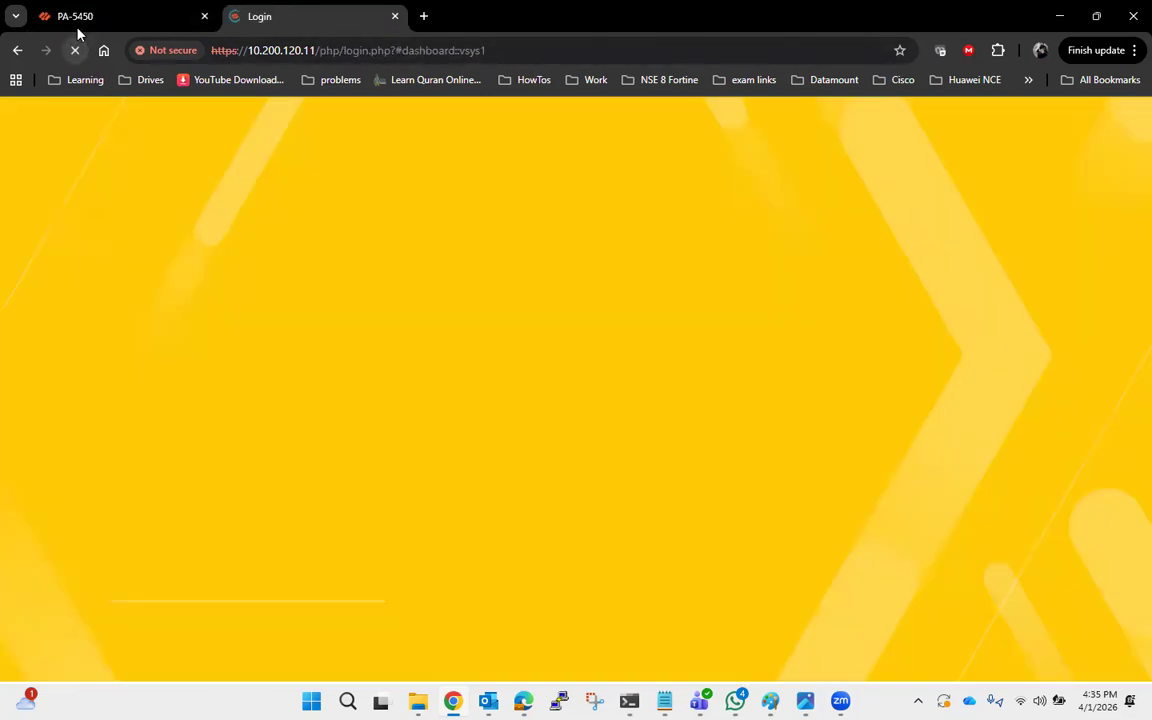
pyautogui.click(108, 16)
pyautogui.click(75, 50)
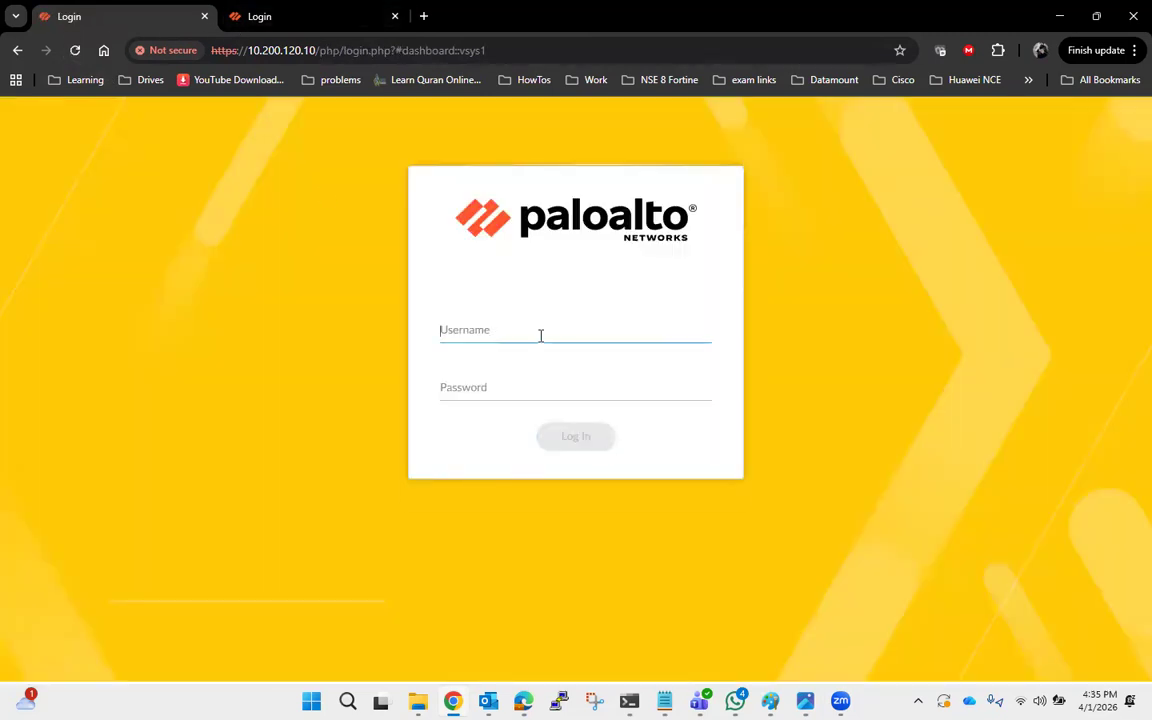
# Log in to the 10.200.120.10 firewall as admin with the account password.
pyautogui.press('Tab')
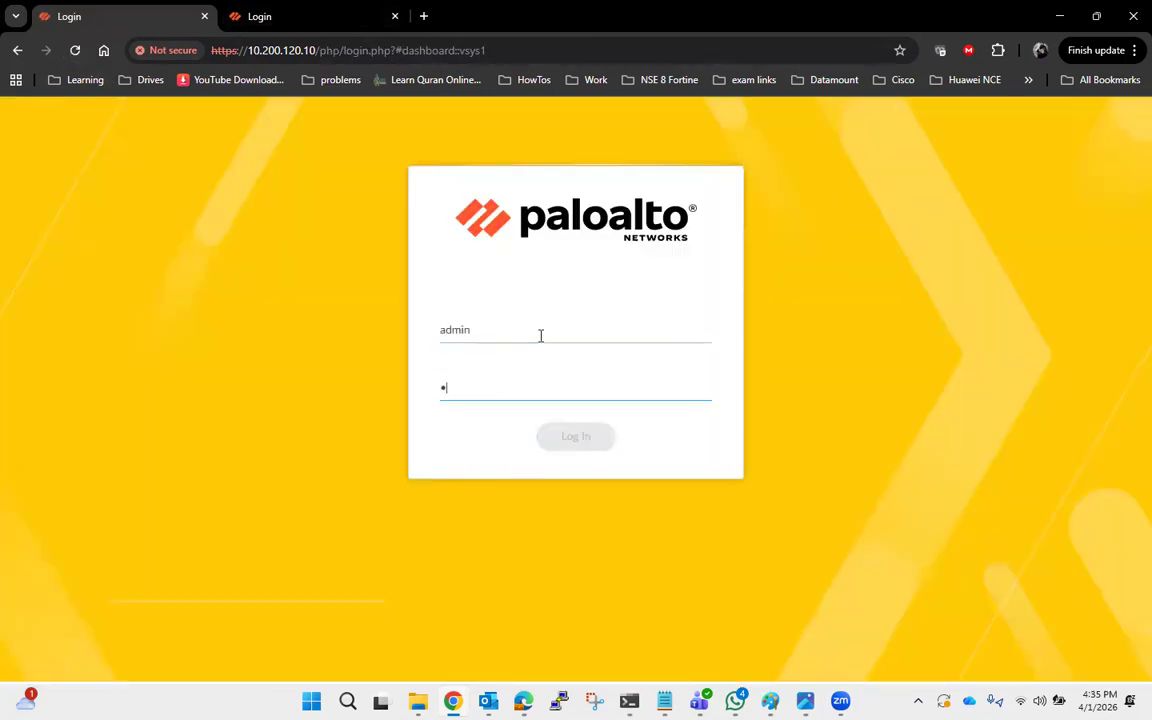
pyautogui.press('Return')
# Log in to the 10.200.120.11 firewall as admin, re-entering the account password.
pyautogui.click(272, 16)
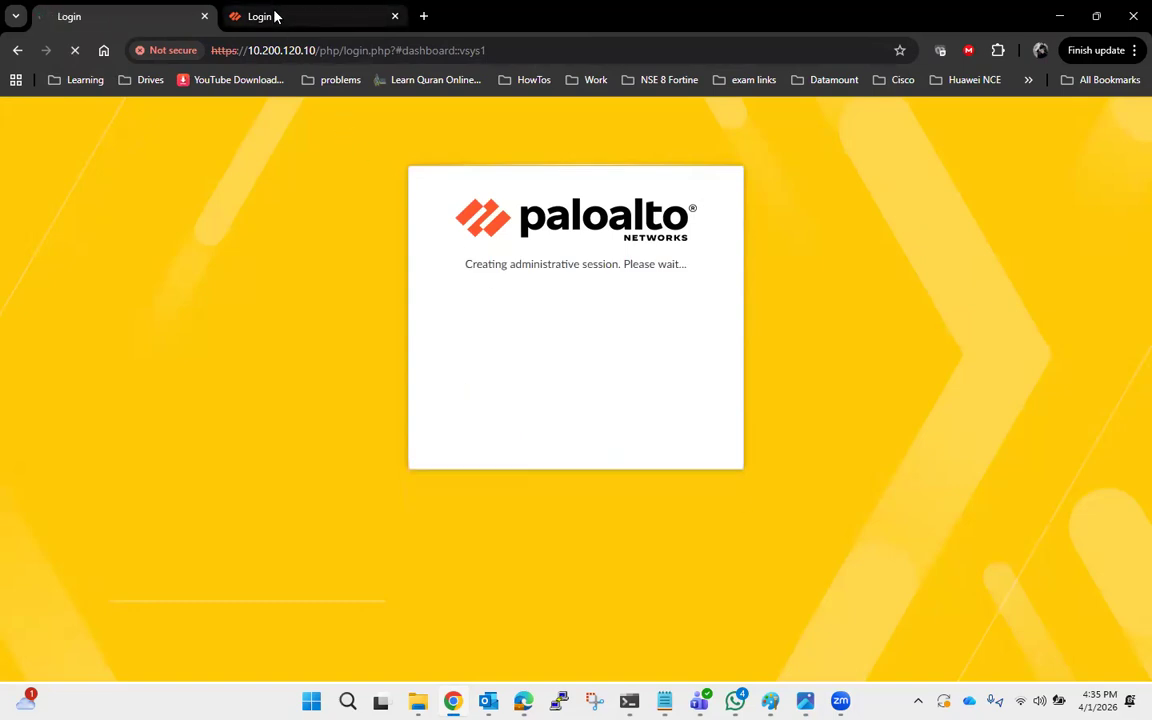
pyautogui.click(473, 326)
pyautogui.write('admin')
pyautogui.press('Tab')
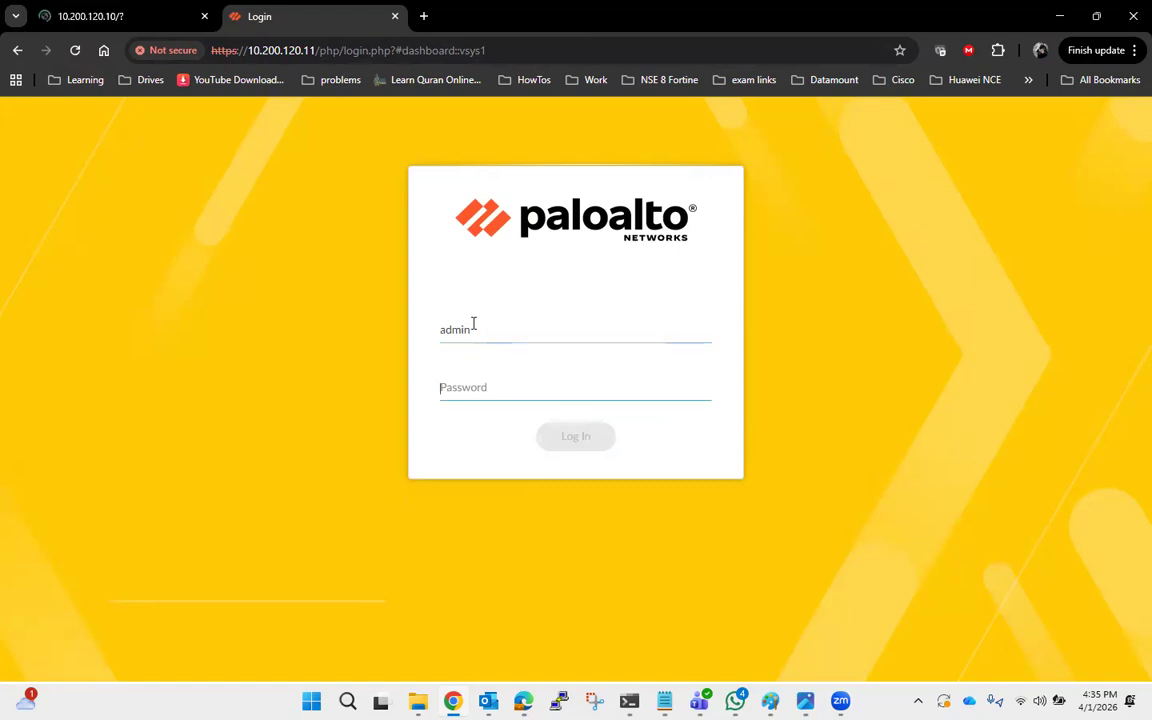
pyautogui.write('**')
pyautogui.press('BackSpace')
pyautogui.press('BackSpace')
pyautogui.write('**')
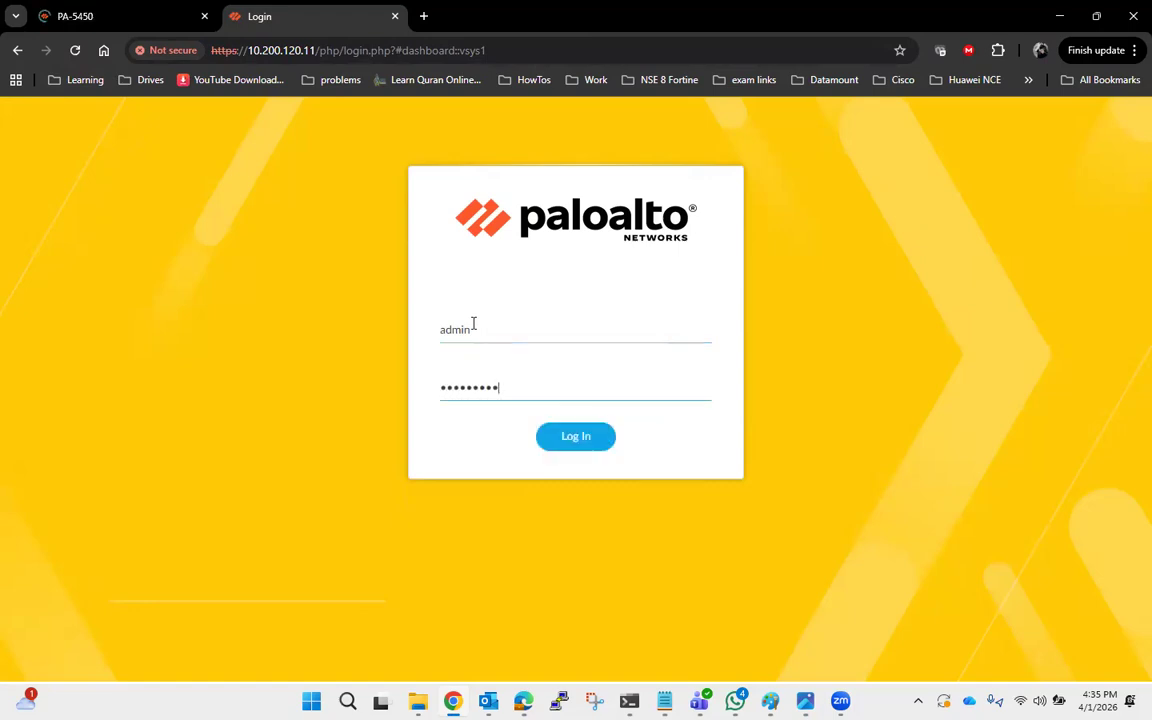
pyautogui.press('Return')
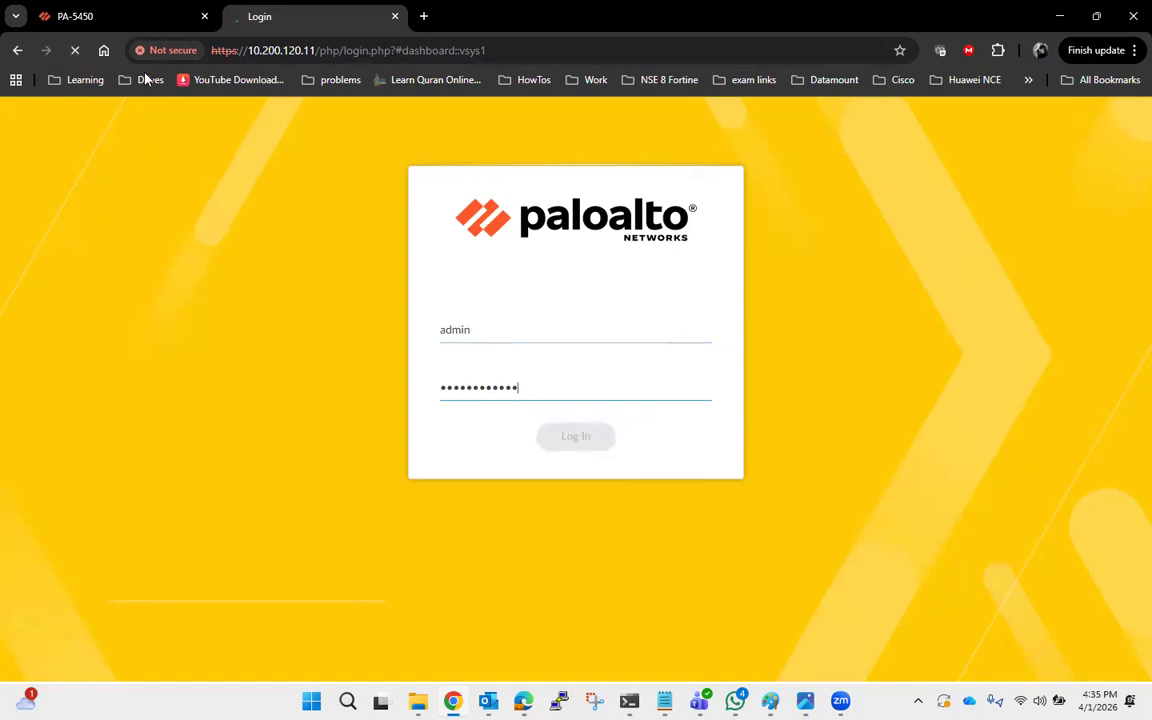
# Suspend the passive 10.200.120.11 firewall for high availability from its HA operational commands.
pyautogui.click(98, 21)
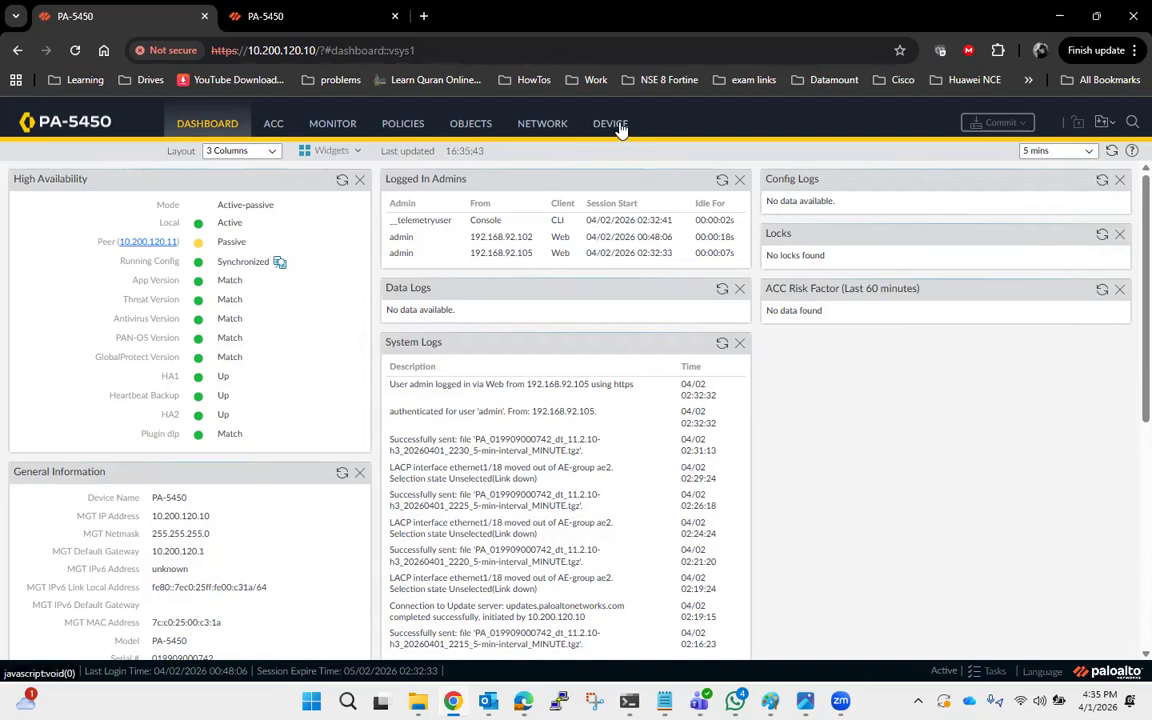
pyautogui.click(323, 27)
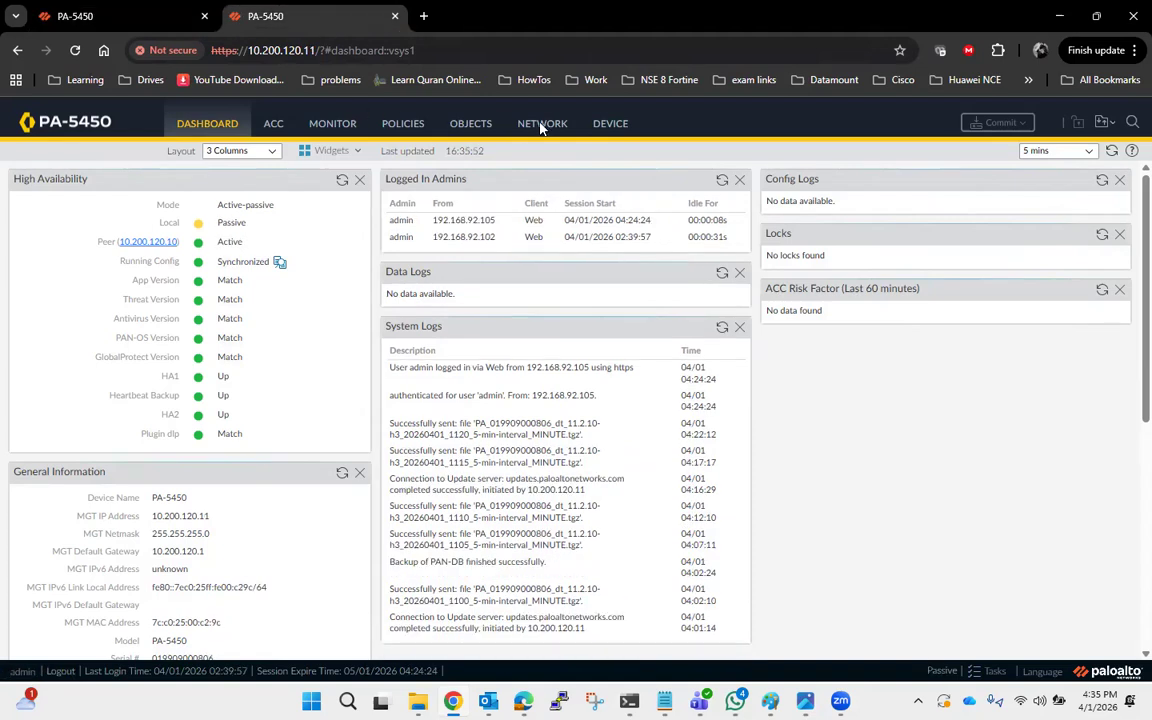
pyautogui.click(612, 125)
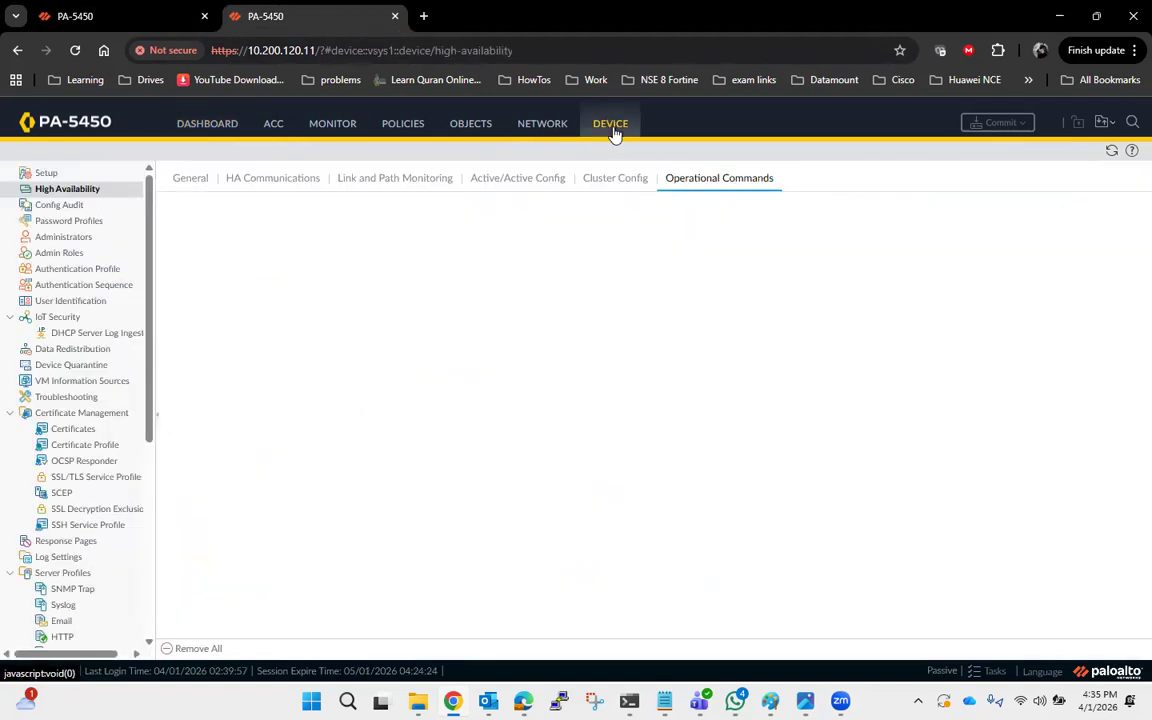
pyautogui.click(69, 191)
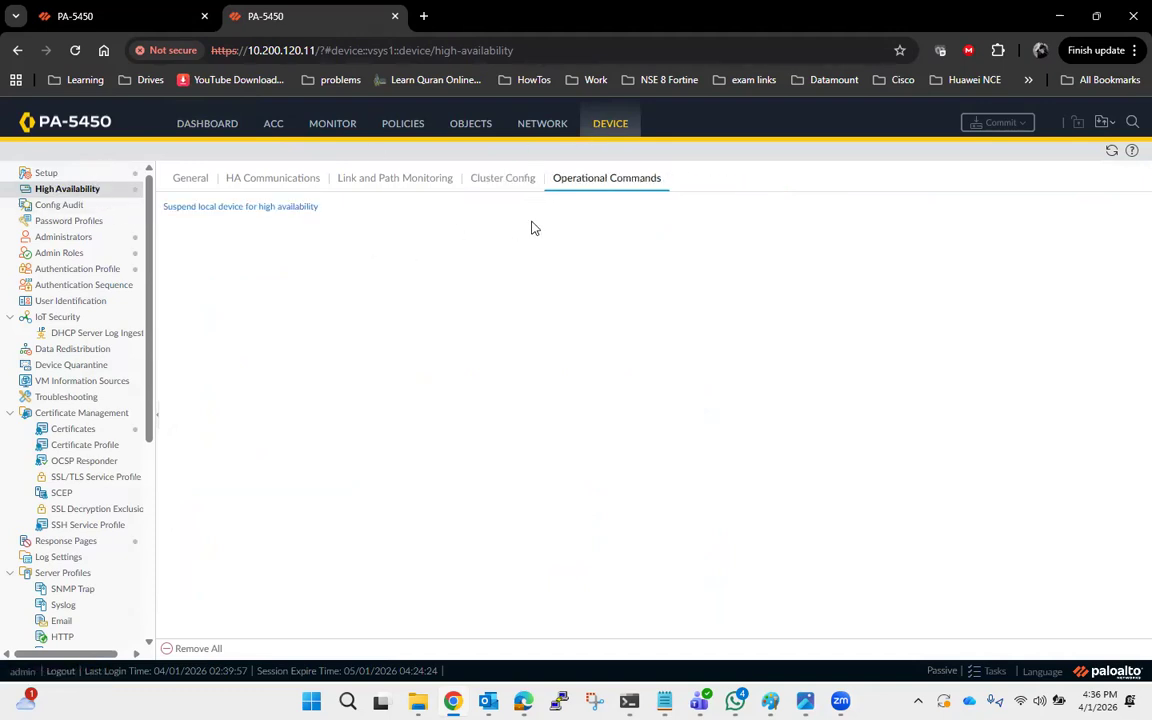
pyautogui.click(232, 210)
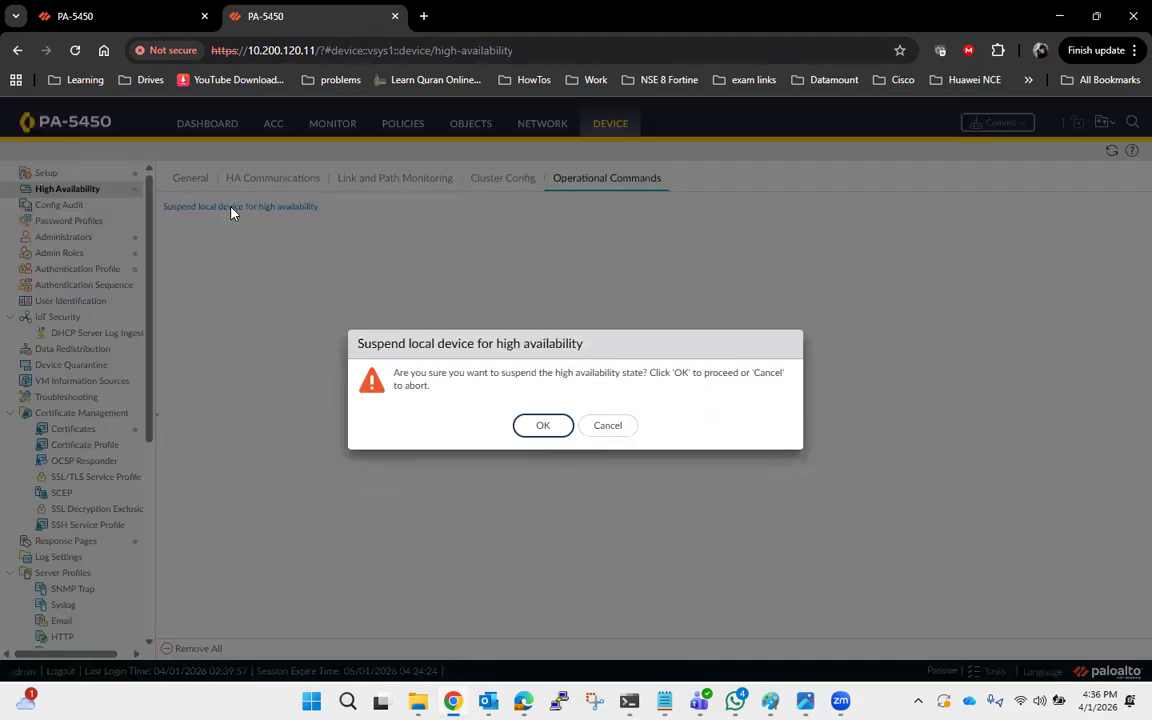
pyautogui.click(542, 427)
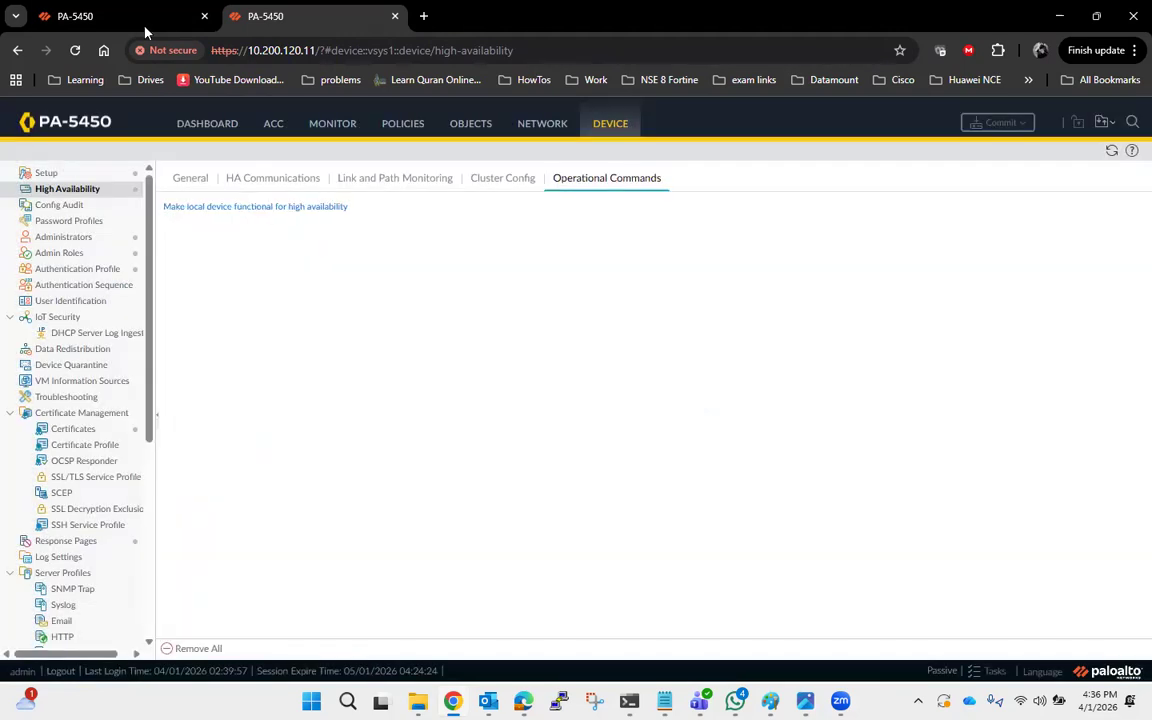
# Suspend the active 10.200.120.10 firewall for high availability from its HA operational commands.
pyautogui.click(104, 18)
pyautogui.click(341, 185)
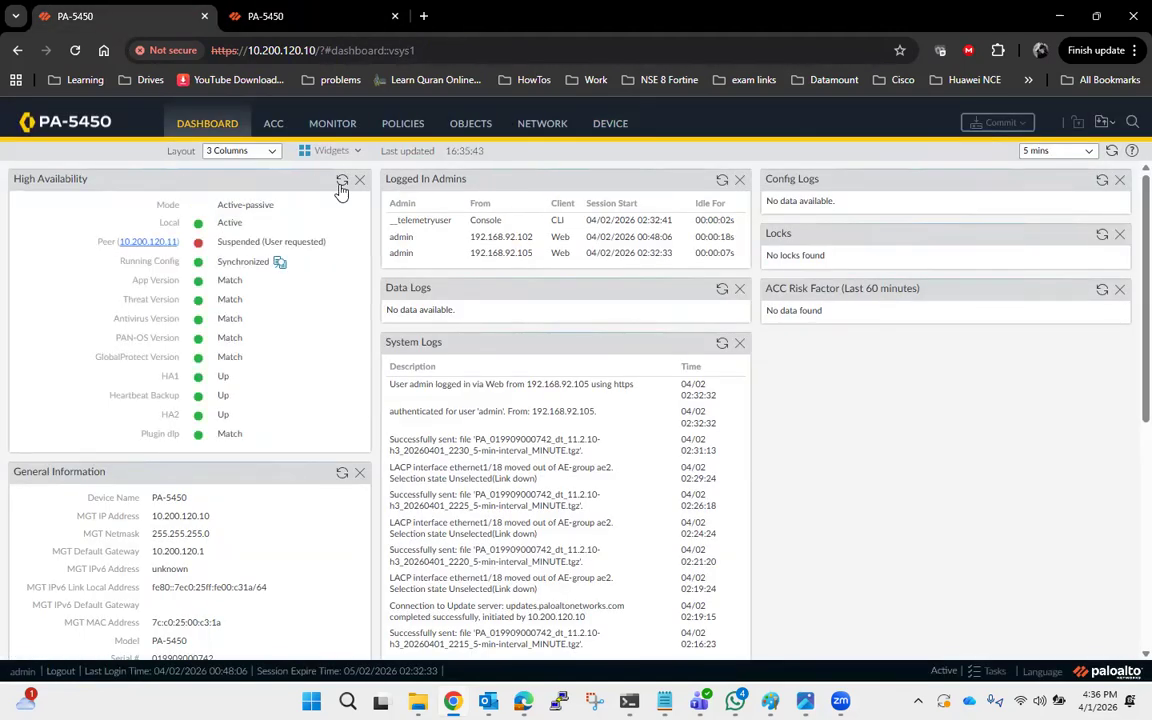
pyautogui.click(615, 124)
pyautogui.click(67, 189)
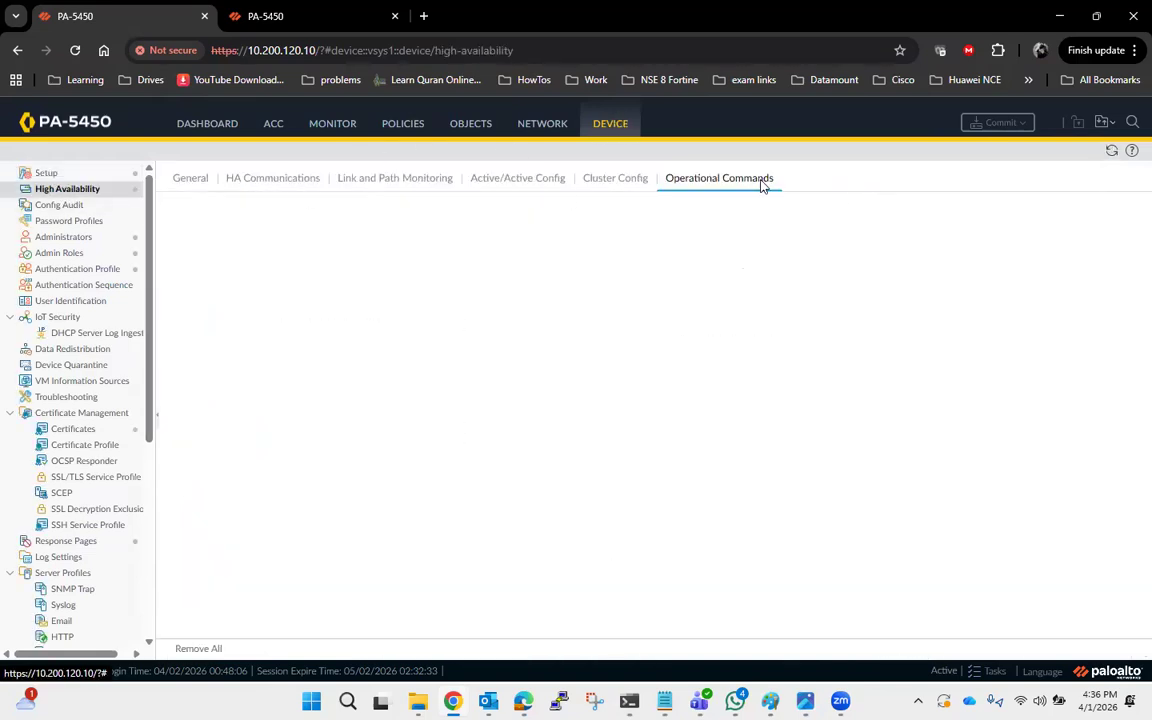
pyautogui.click(284, 207)
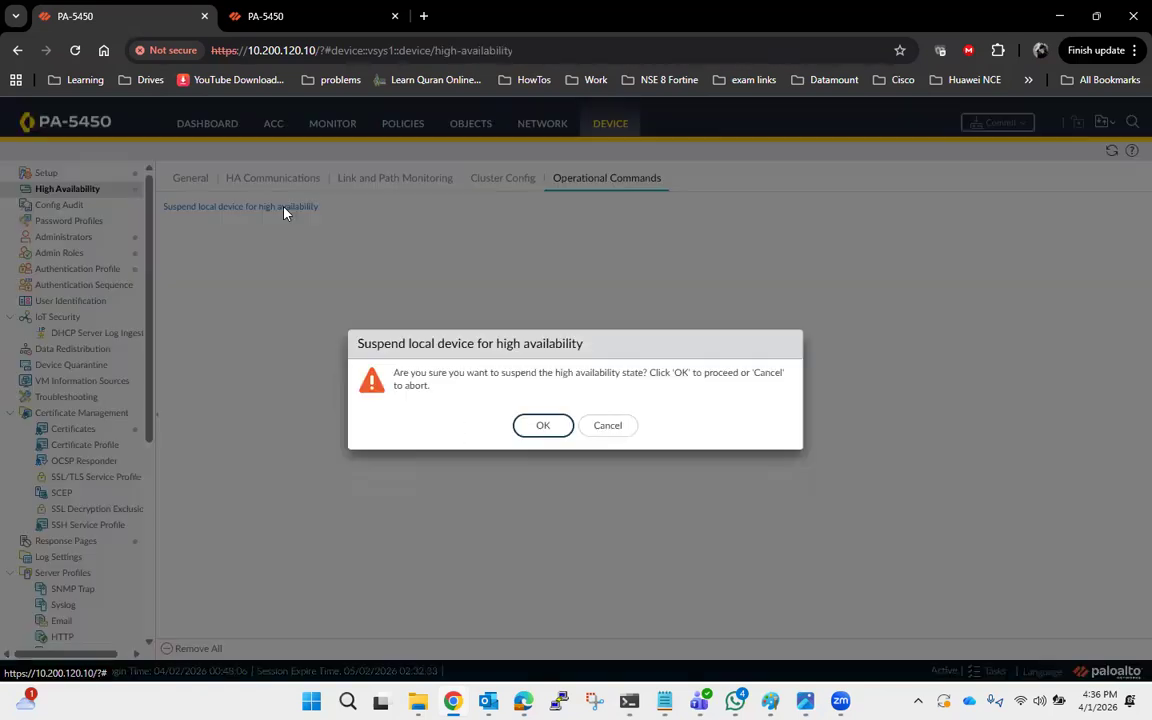
pyautogui.click(553, 424)
# Check the High Availability status on both firewalls' dashboards.
pyautogui.click(207, 123)
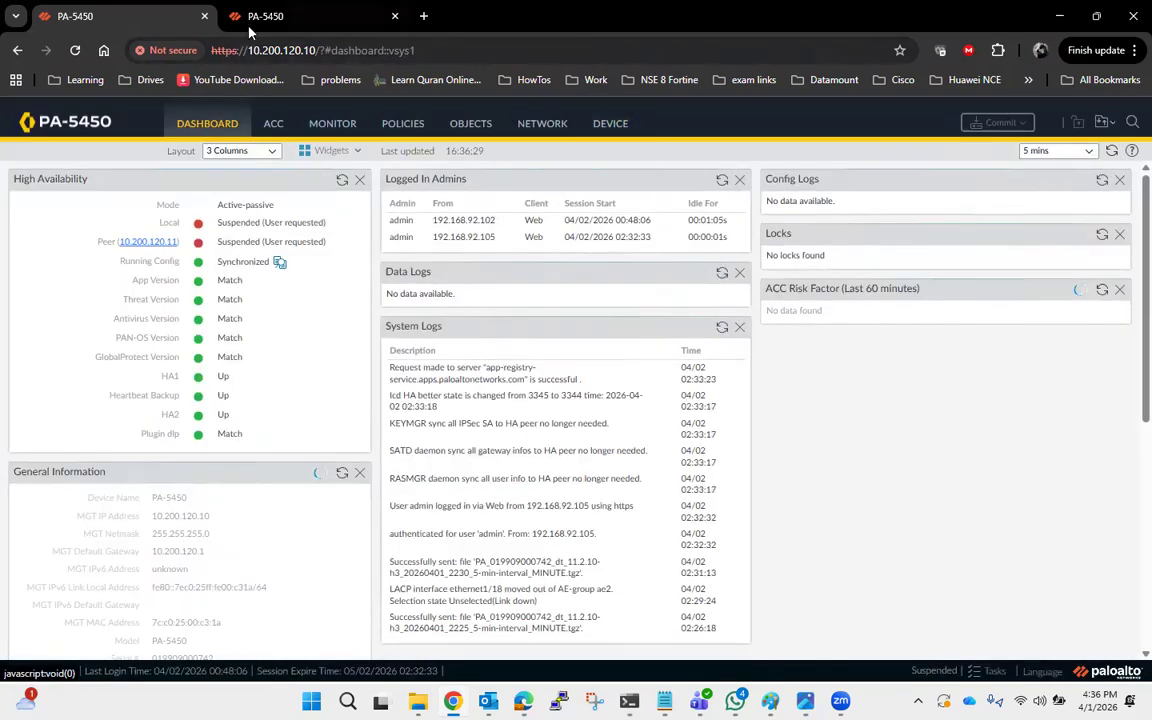
pyautogui.click(285, 18)
pyautogui.click(202, 136)
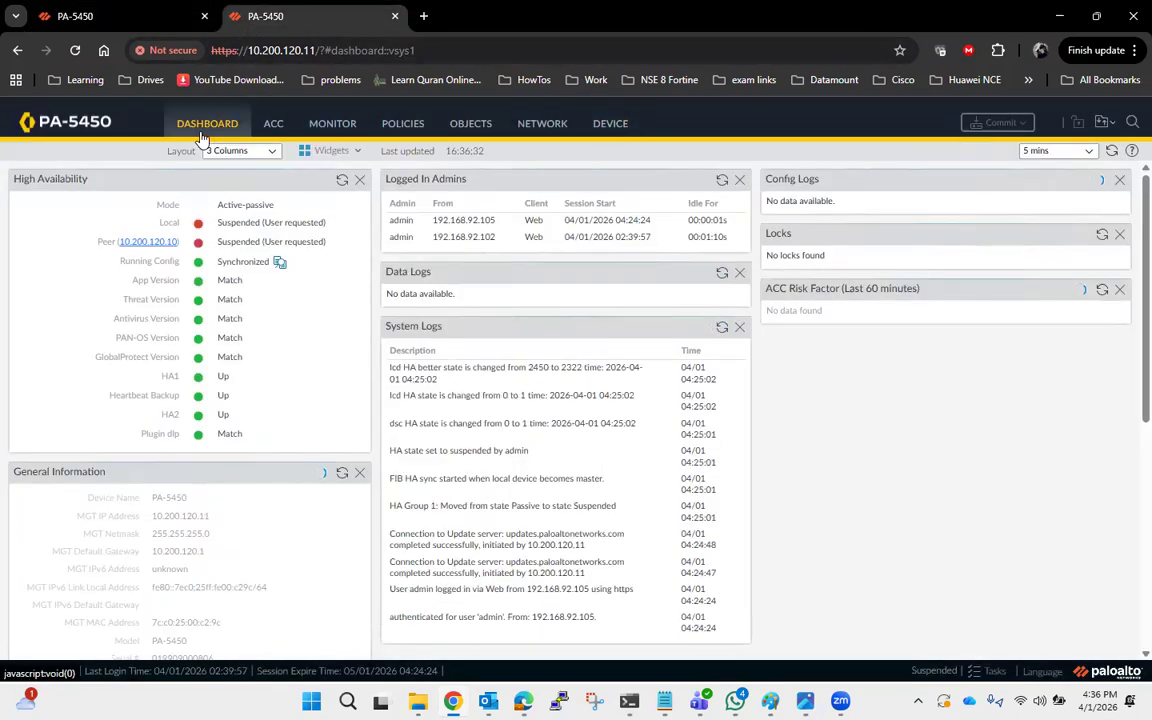
pyautogui.click(132, 19)
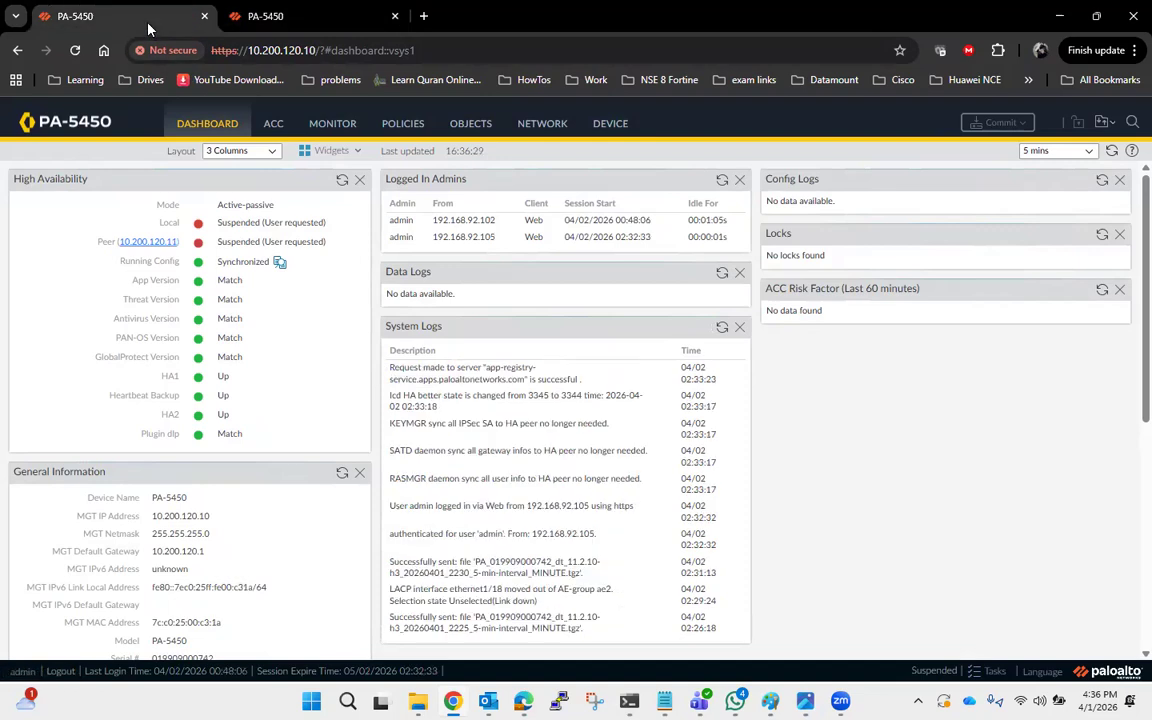
# Enable Multi Virtual System Capability in the 10.200.120.10 firewall's general settings and confirm the change.
pyautogui.click(610, 125)
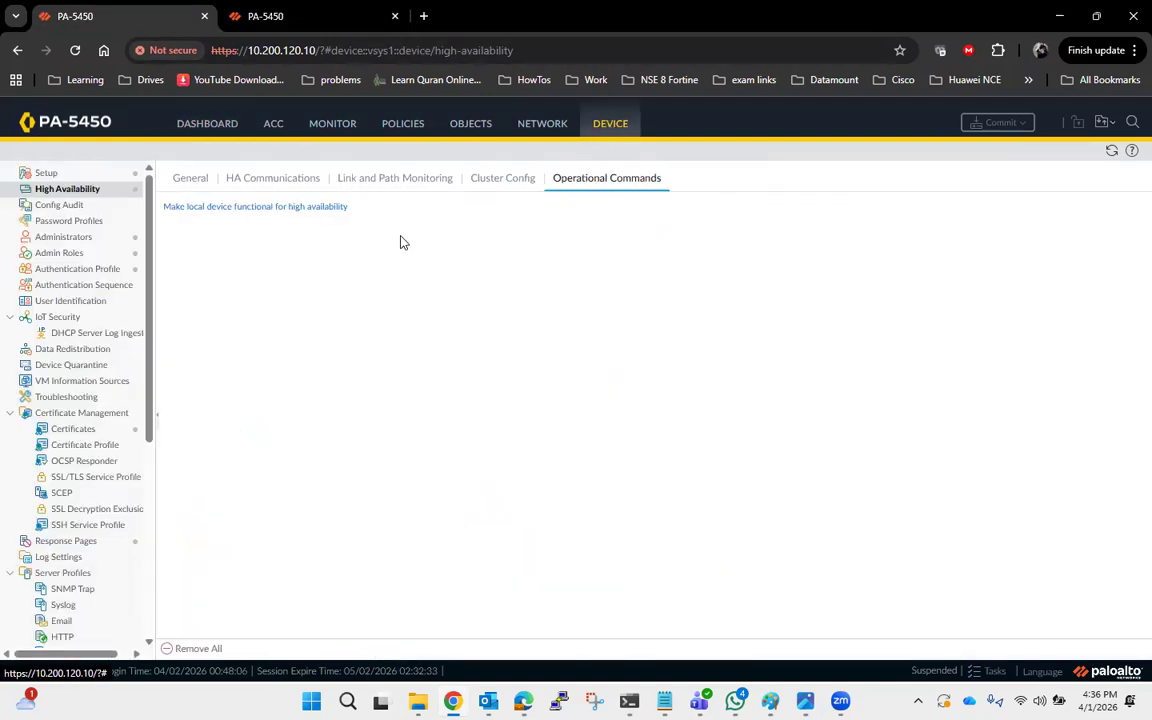
pyautogui.click(47, 173)
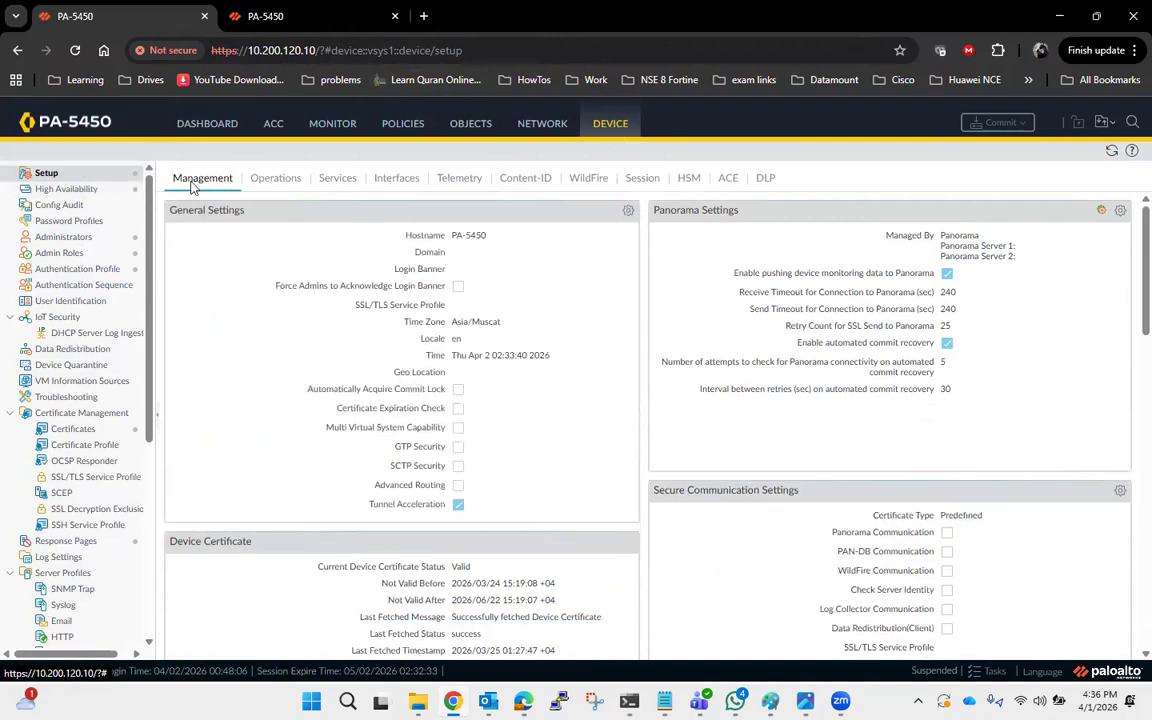
pyautogui.click(627, 211)
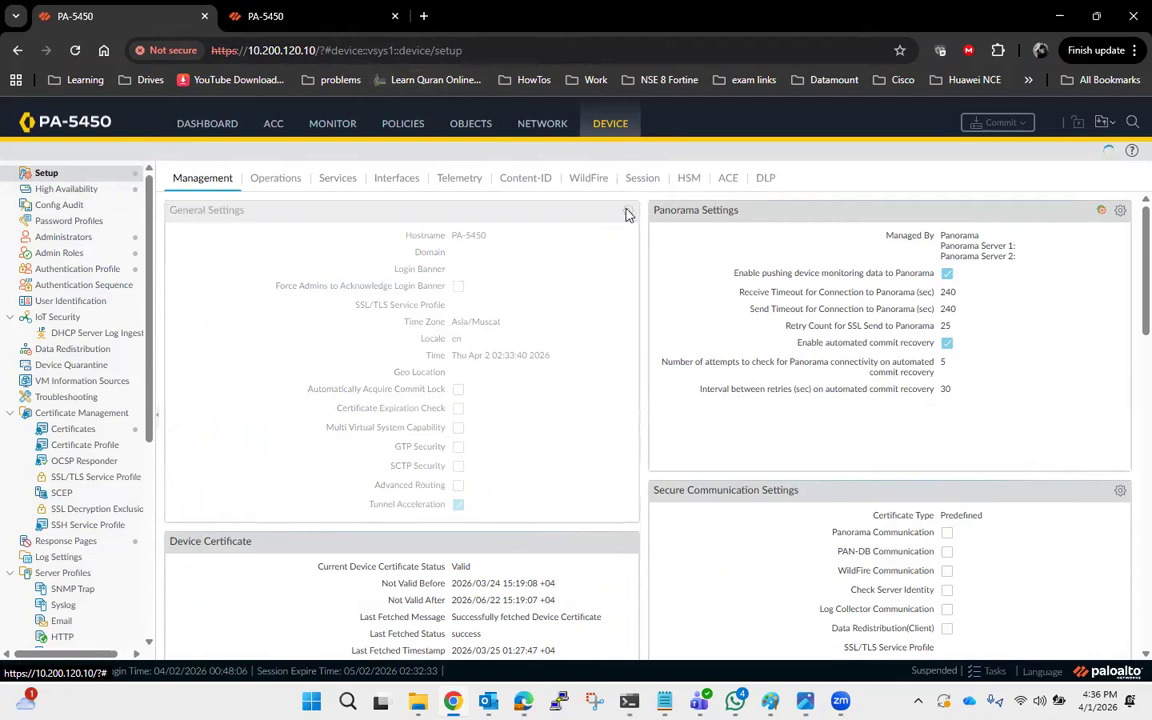
pyautogui.click(515, 483)
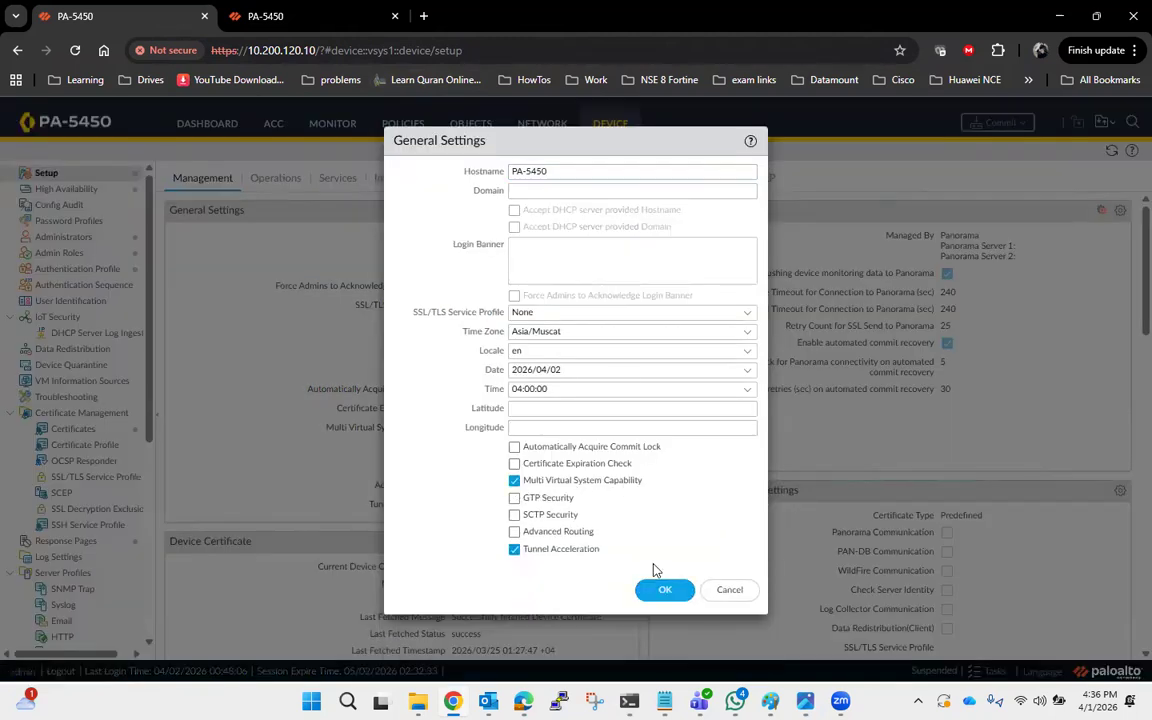
pyautogui.moveTo(537, 489); pyautogui.dragTo(525, 486)
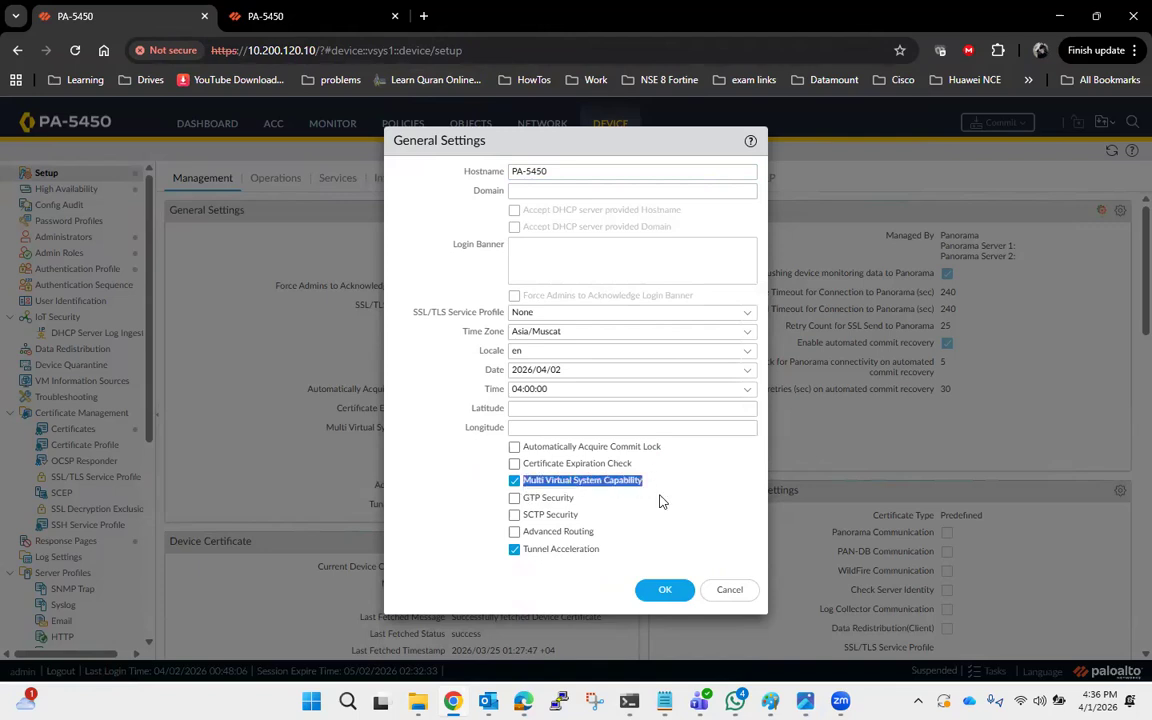
pyautogui.click(665, 592)
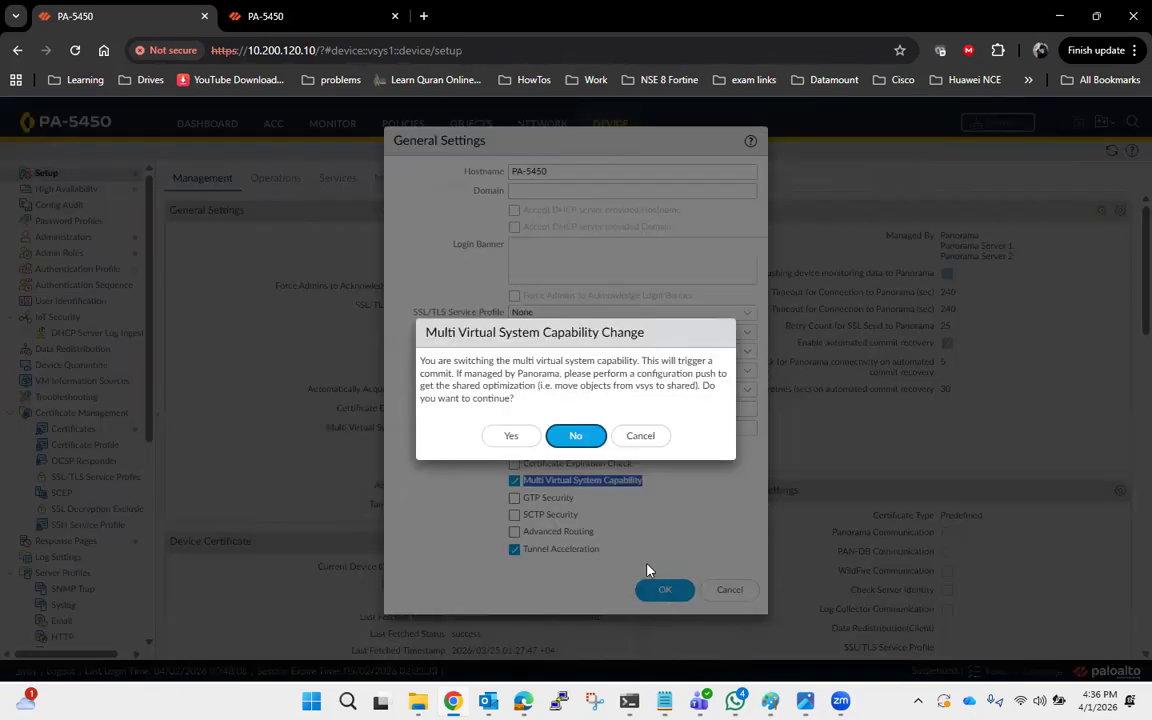
pyautogui.click(507, 438)
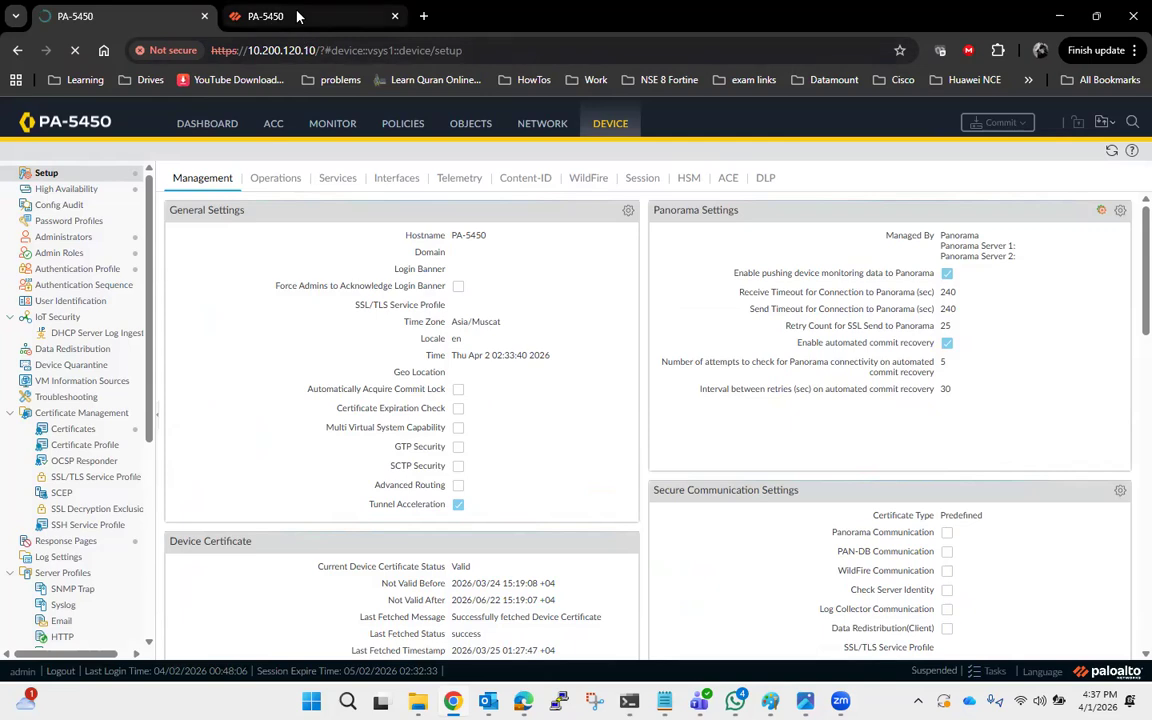
# Enable Multi Virtual System Capability in the 10.200.120.11 firewall's general settings and confirm the change.
pyautogui.click(297, 16)
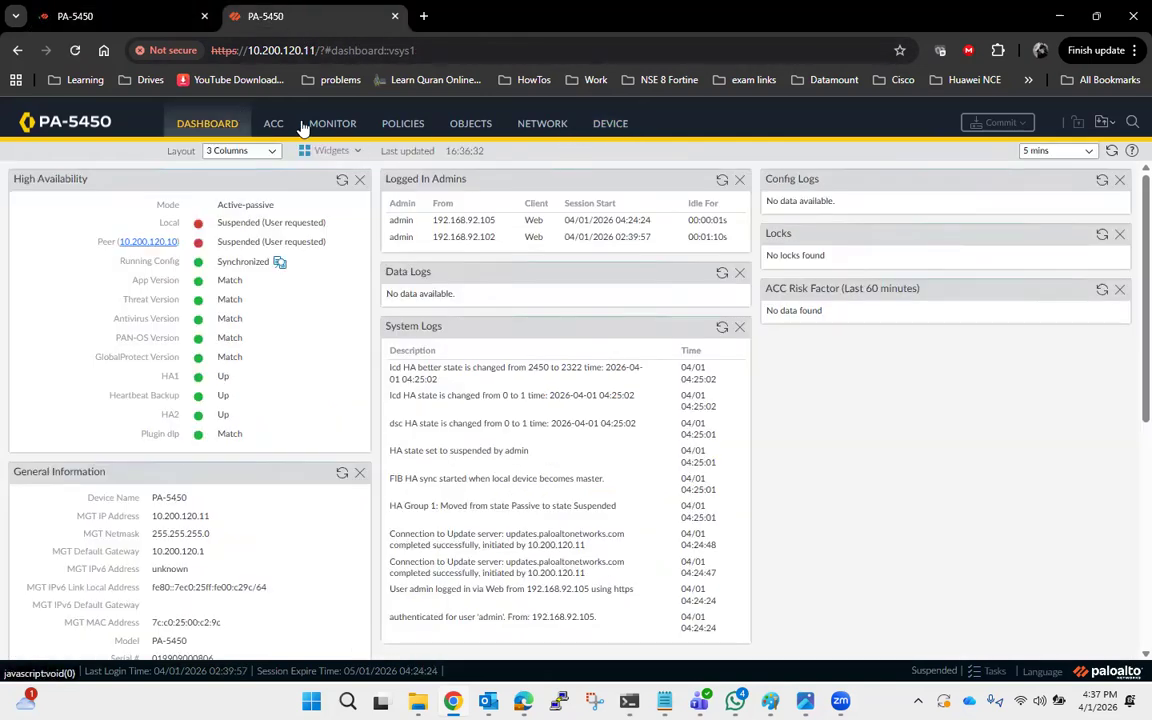
pyautogui.click(622, 125)
pyautogui.click(64, 177)
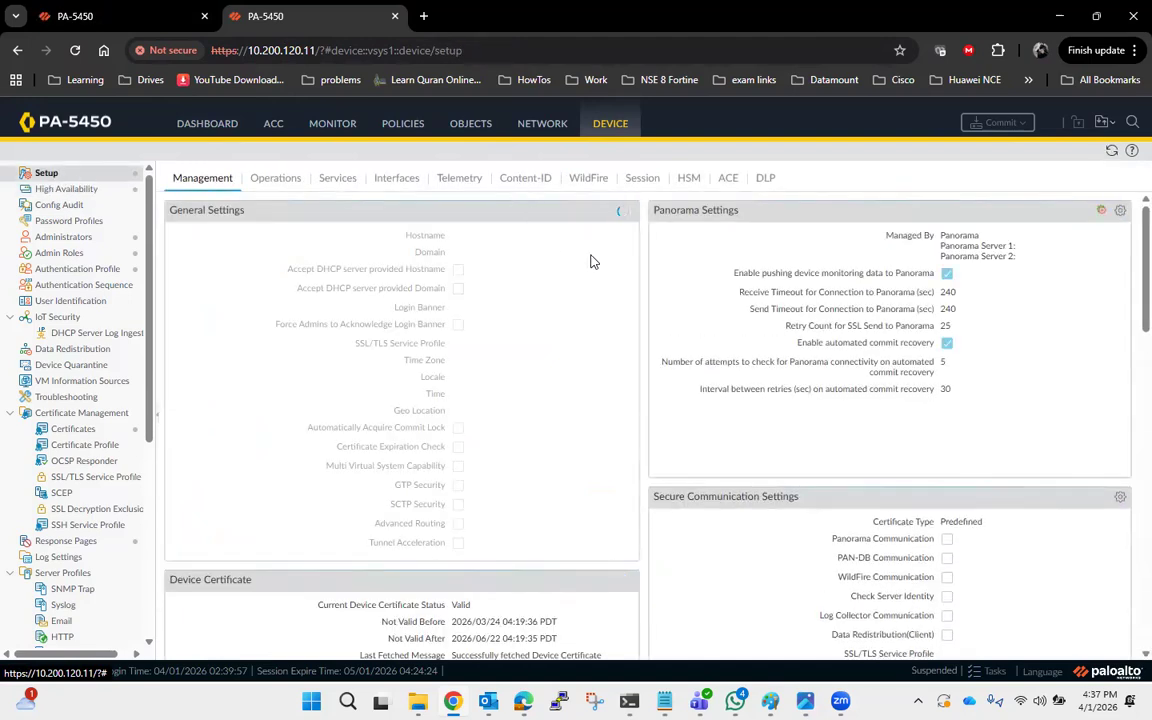
pyautogui.click(625, 212)
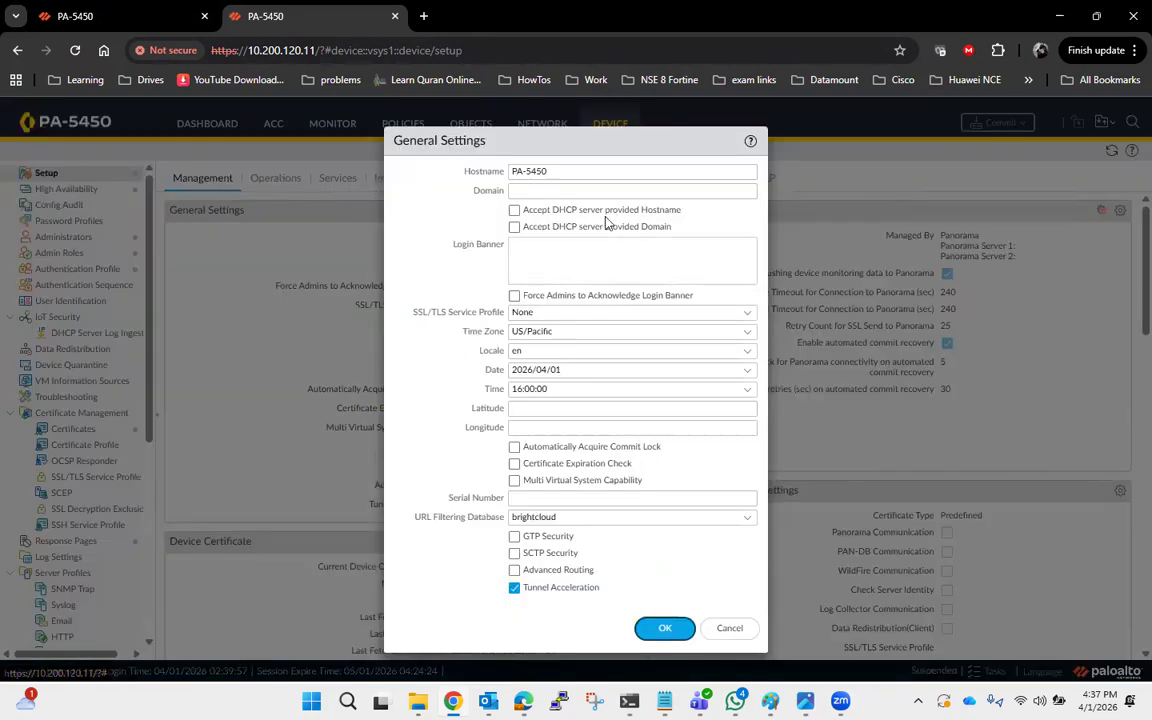
pyautogui.click(515, 481)
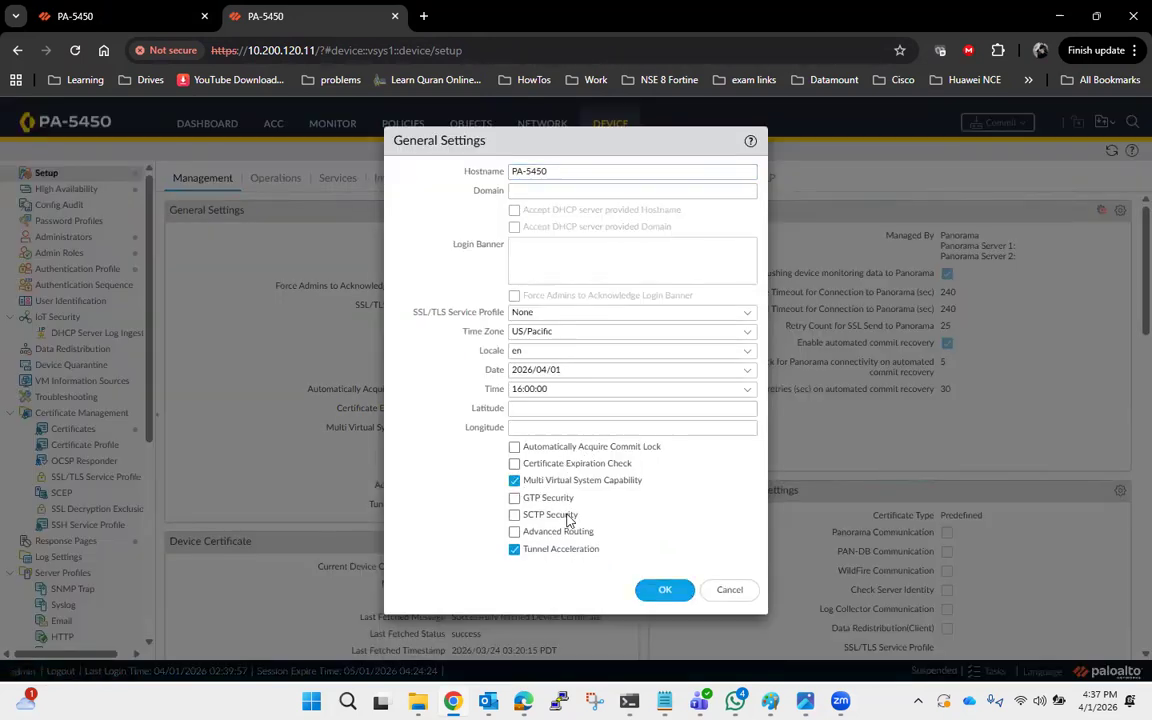
pyautogui.click(655, 590)
pyautogui.click(512, 435)
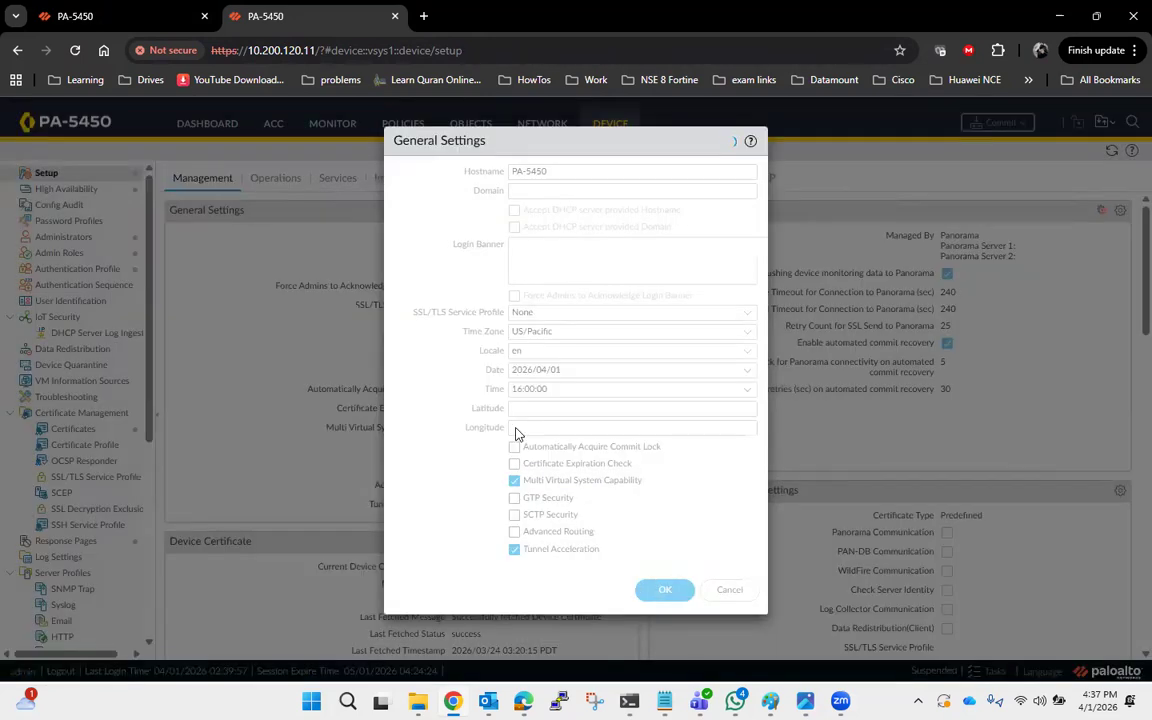
pyautogui.click(117, 17)
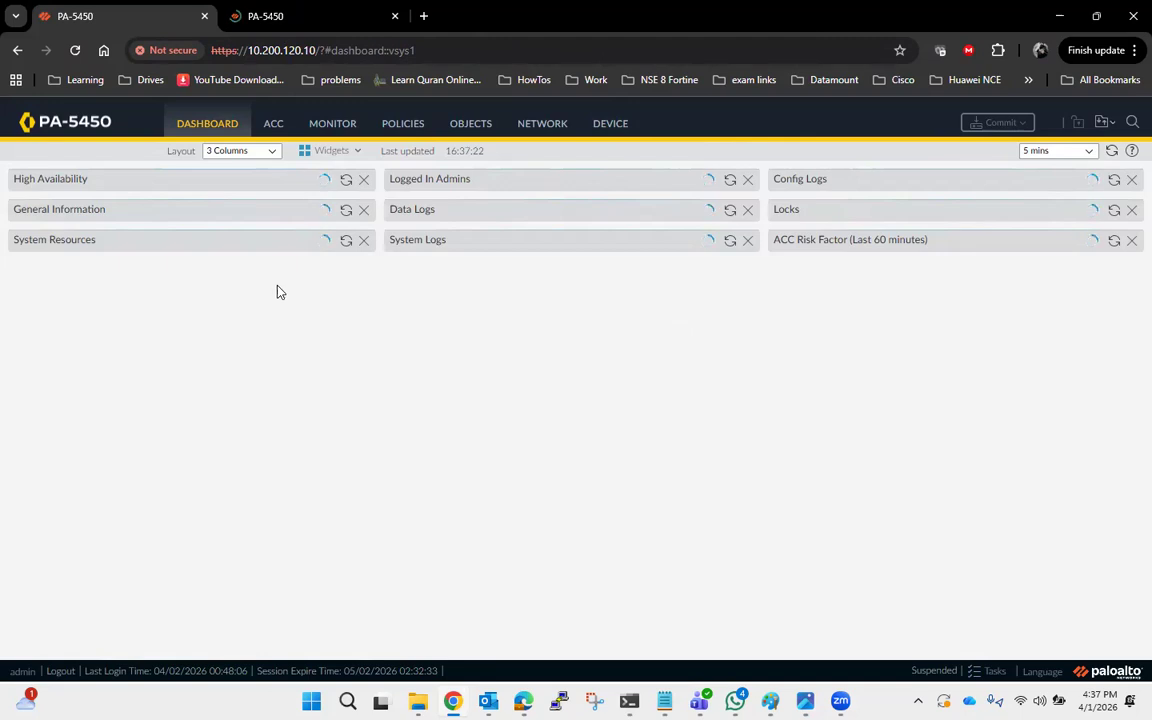
# Open the Virtual Systems list on both firewalls to review their existing virtual systems.
pyautogui.click(270, 18)
pyautogui.click(167, 20)
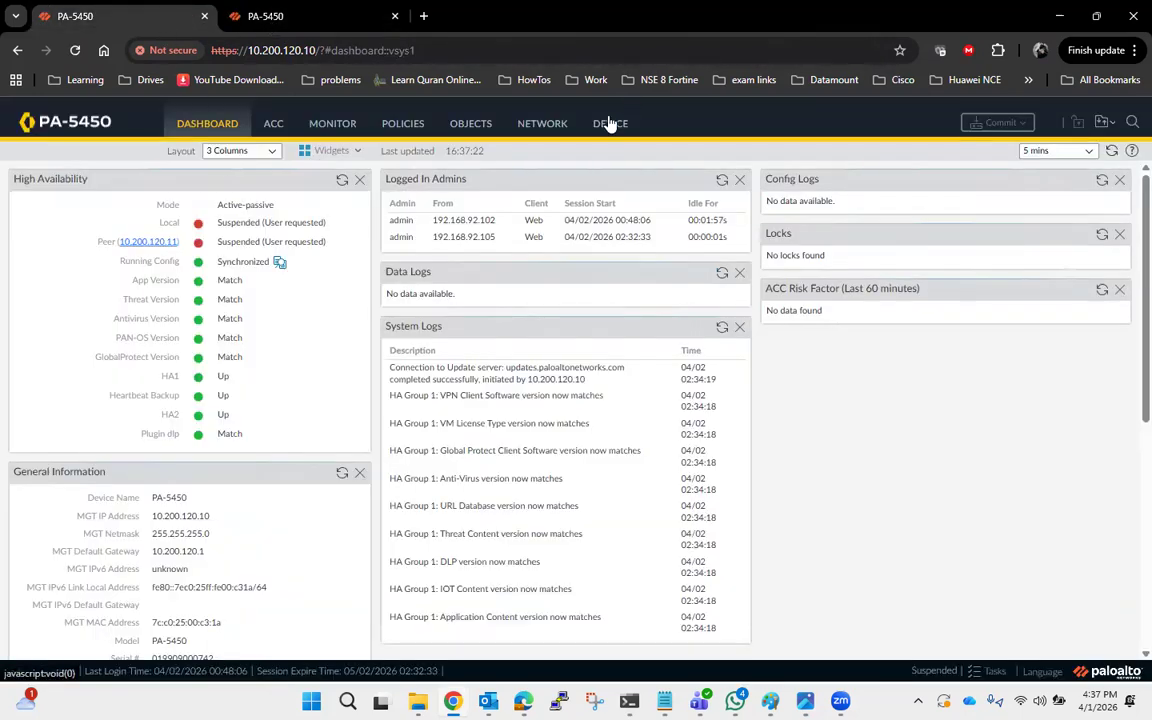
pyautogui.click(610, 123)
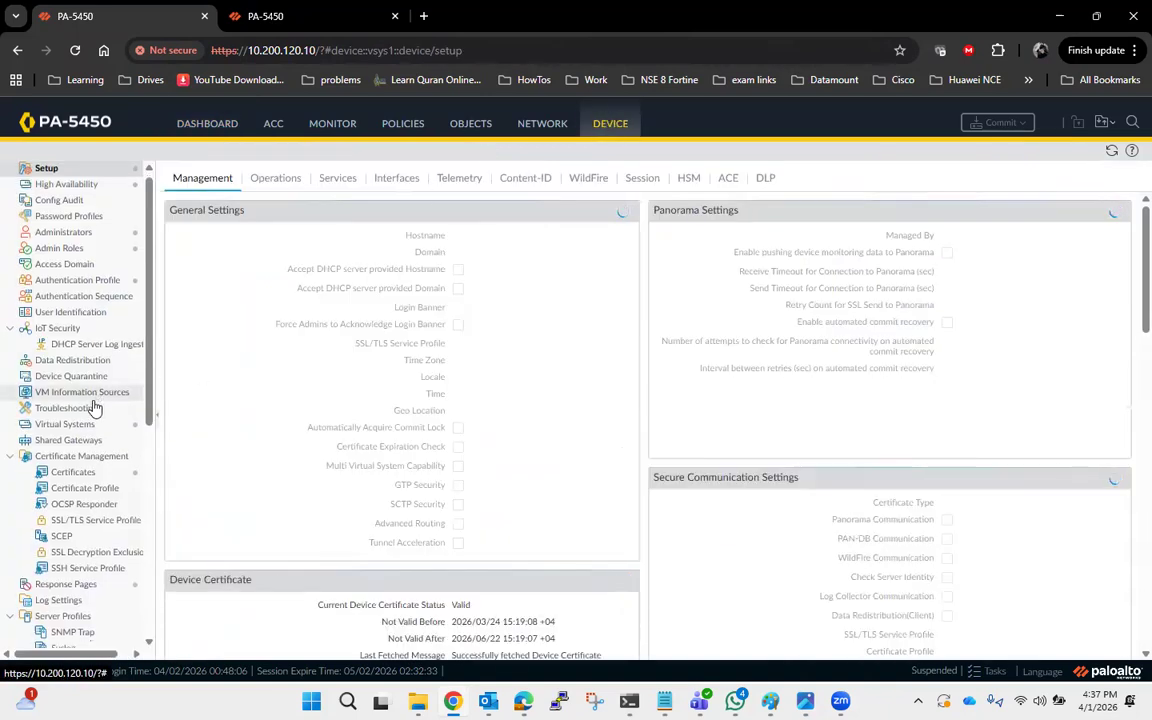
pyautogui.scroll(-2, 100, 420)
pyautogui.click(63, 352)
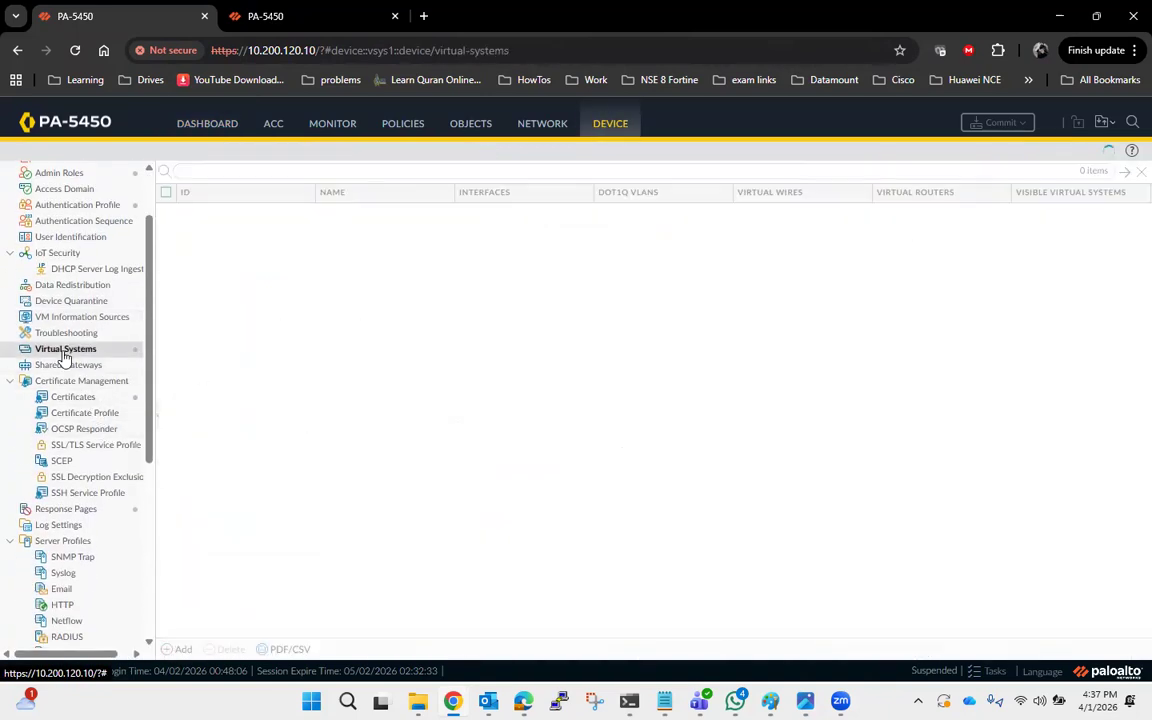
pyautogui.scroll(2, 58, 358)
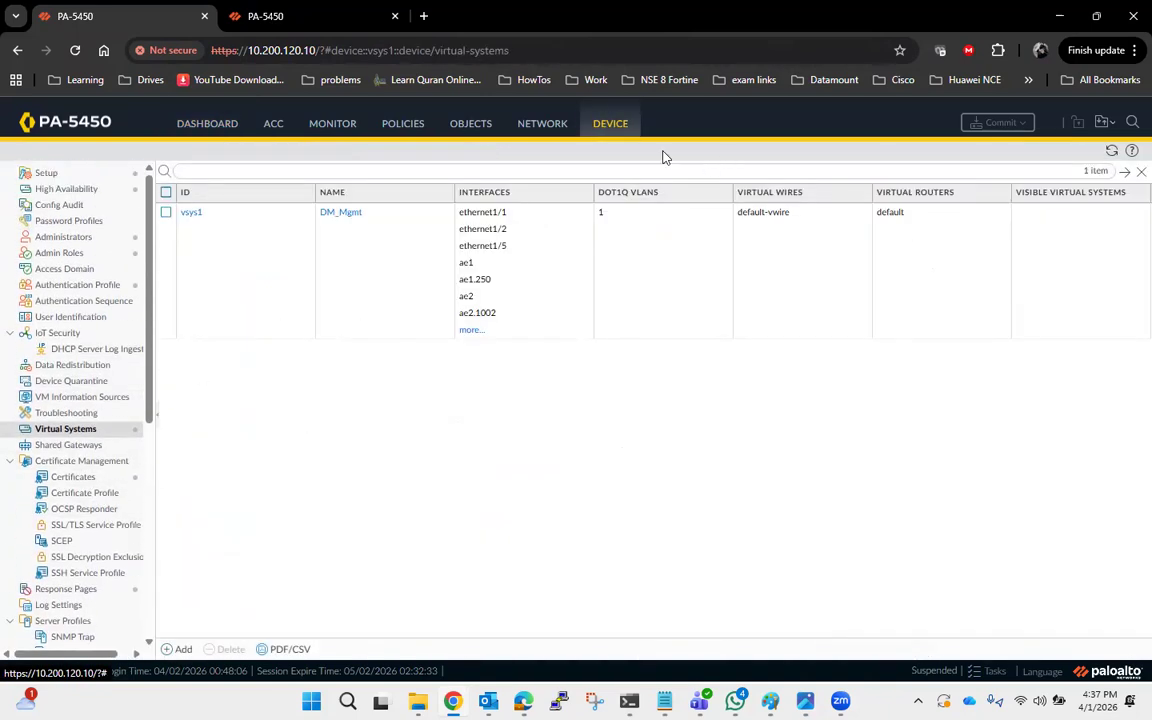
pyautogui.click(301, 21)
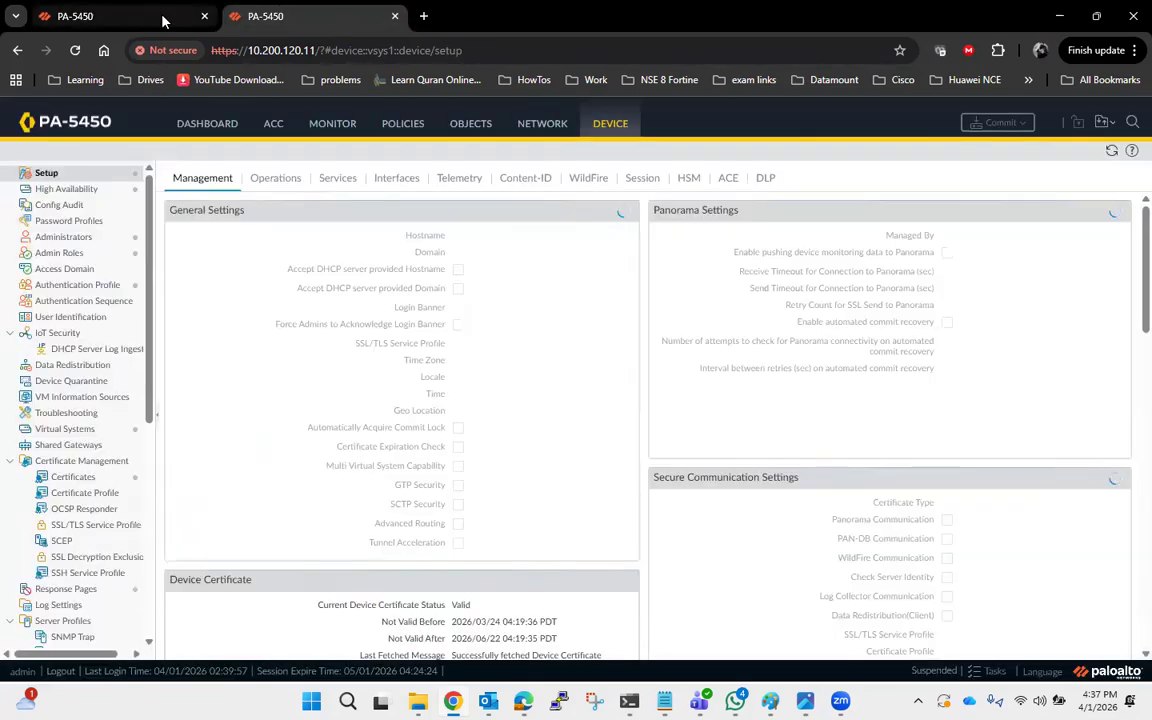
pyautogui.click(165, 18)
pyautogui.click(252, 18)
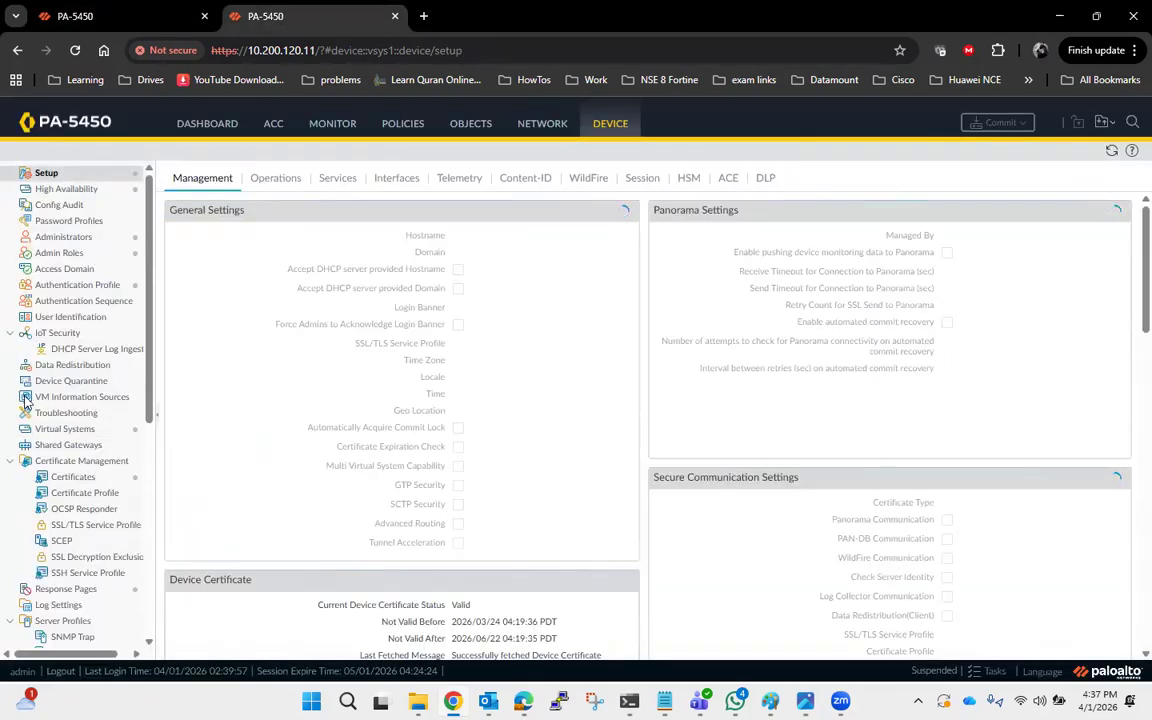
pyautogui.click(66, 429)
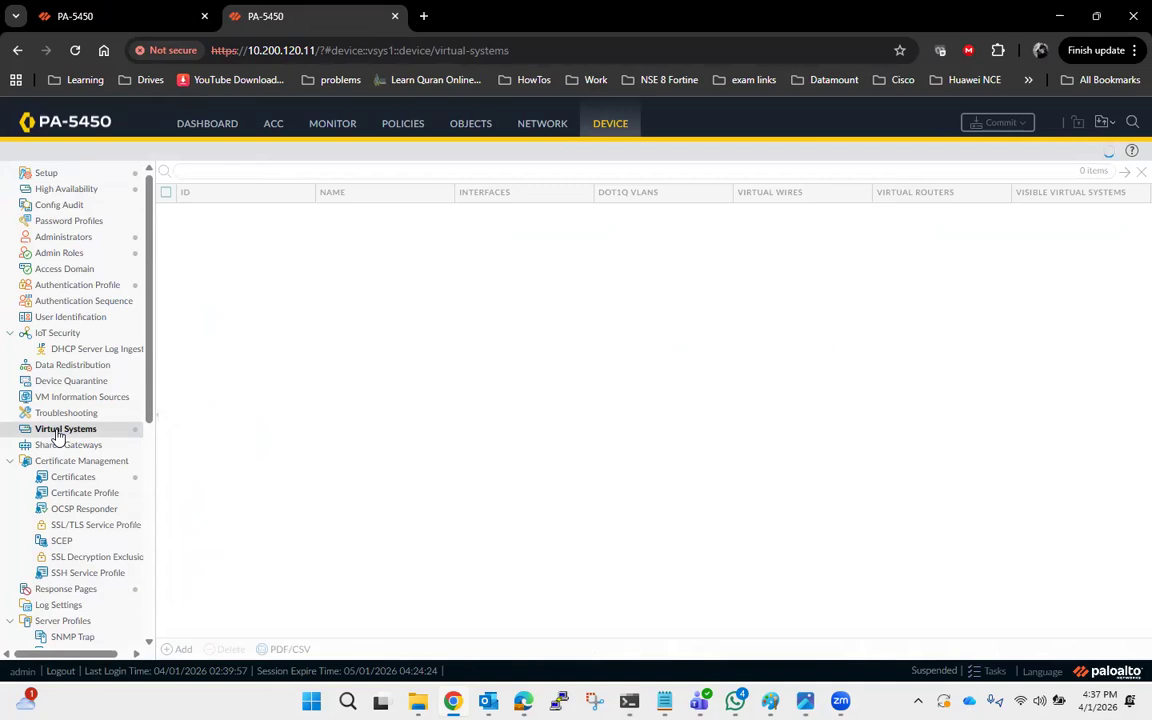
pyautogui.click(120, 22)
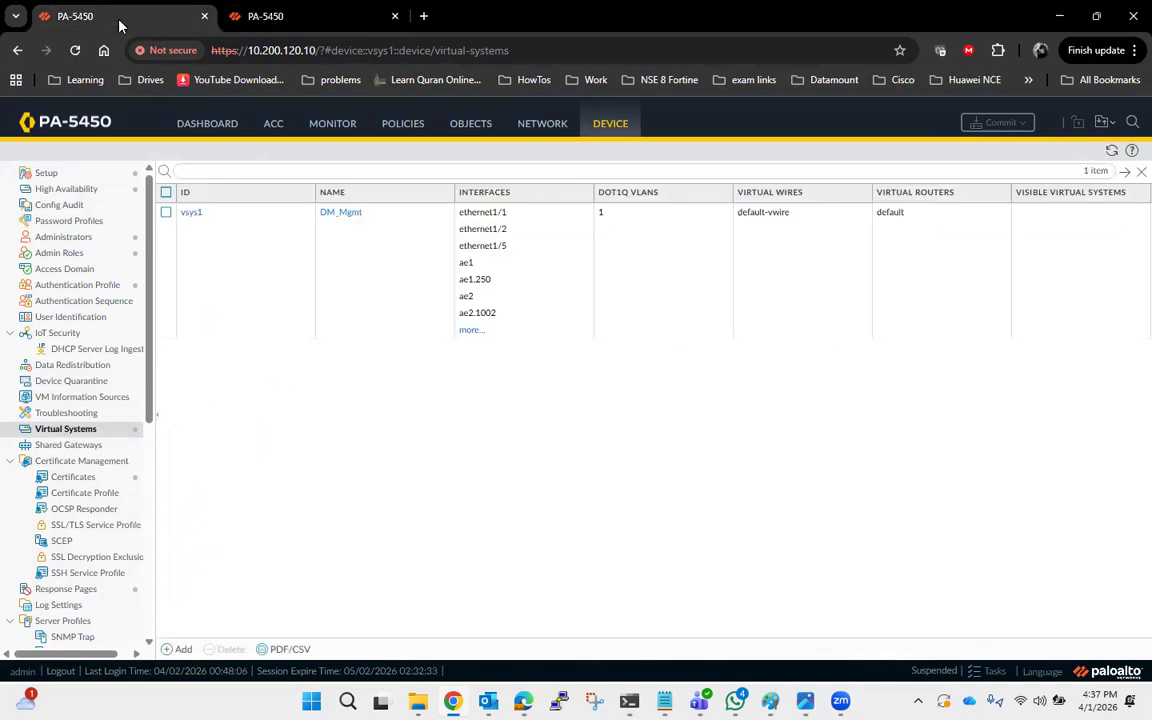
# Make the 10.200.120.10 firewall functional again for high availability from its HA operational commands.
pyautogui.click(85, 192)
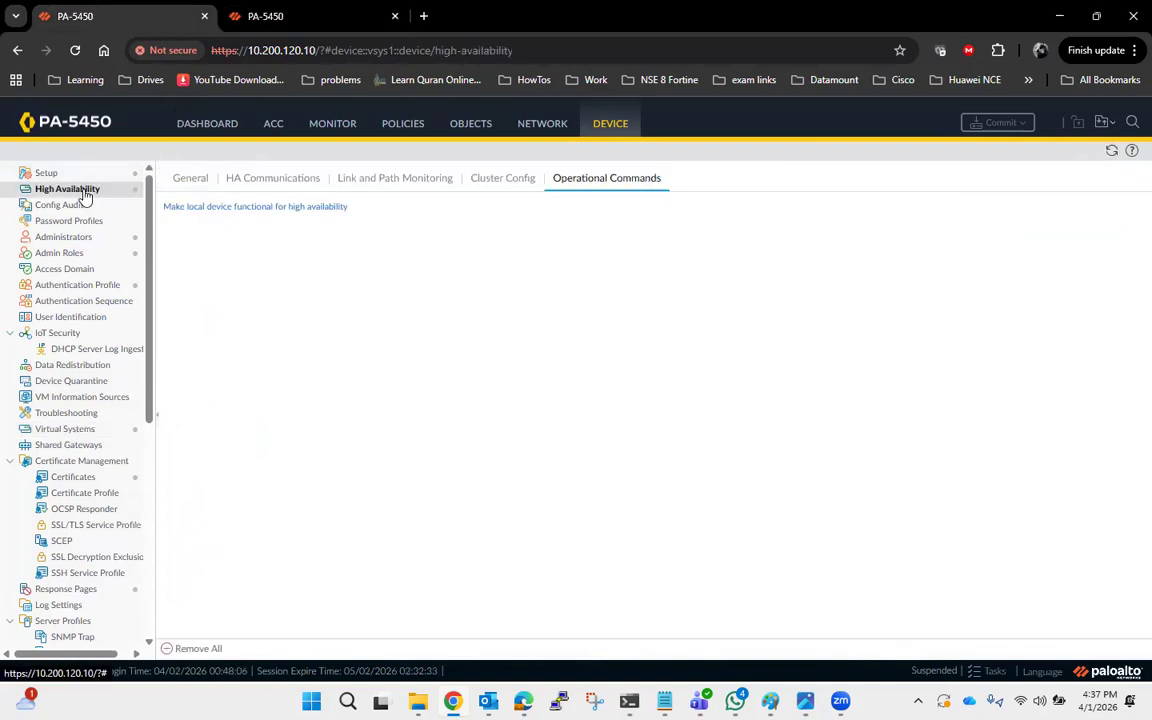
pyautogui.click(226, 208)
pyautogui.click(288, 18)
pyautogui.click(152, 20)
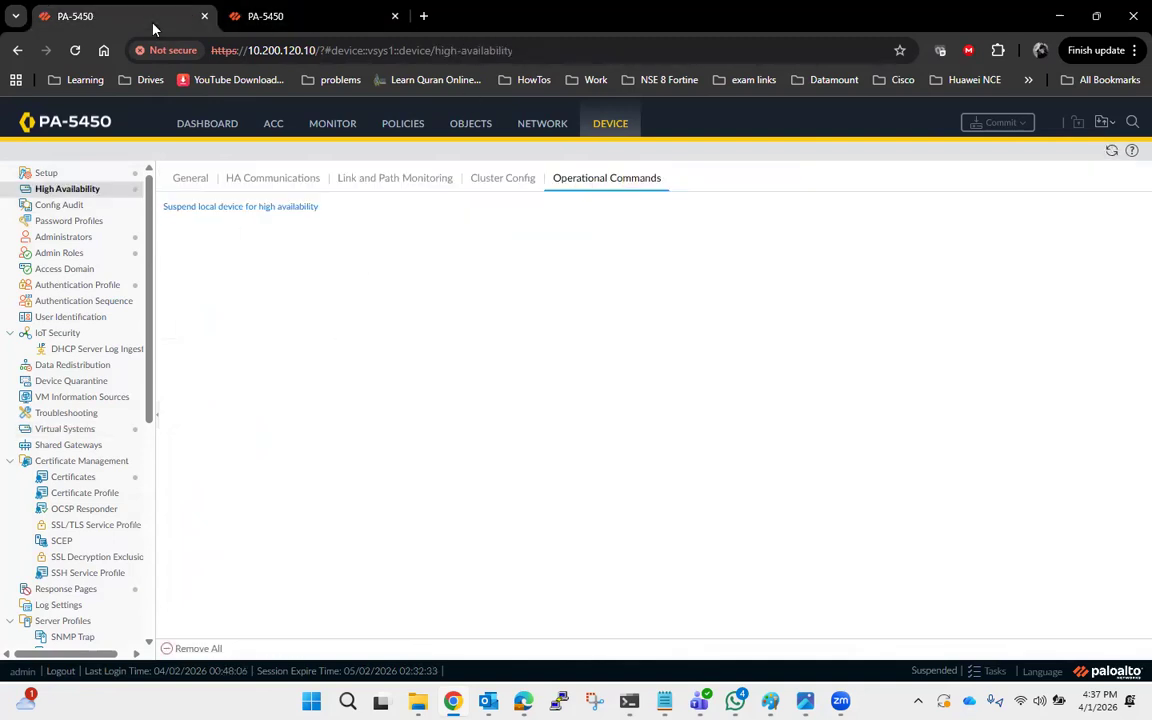
# Make the 10.200.120.11 firewall functional again for high availability from its HA operational commands.
pyautogui.click(273, 18)
pyautogui.click(66, 189)
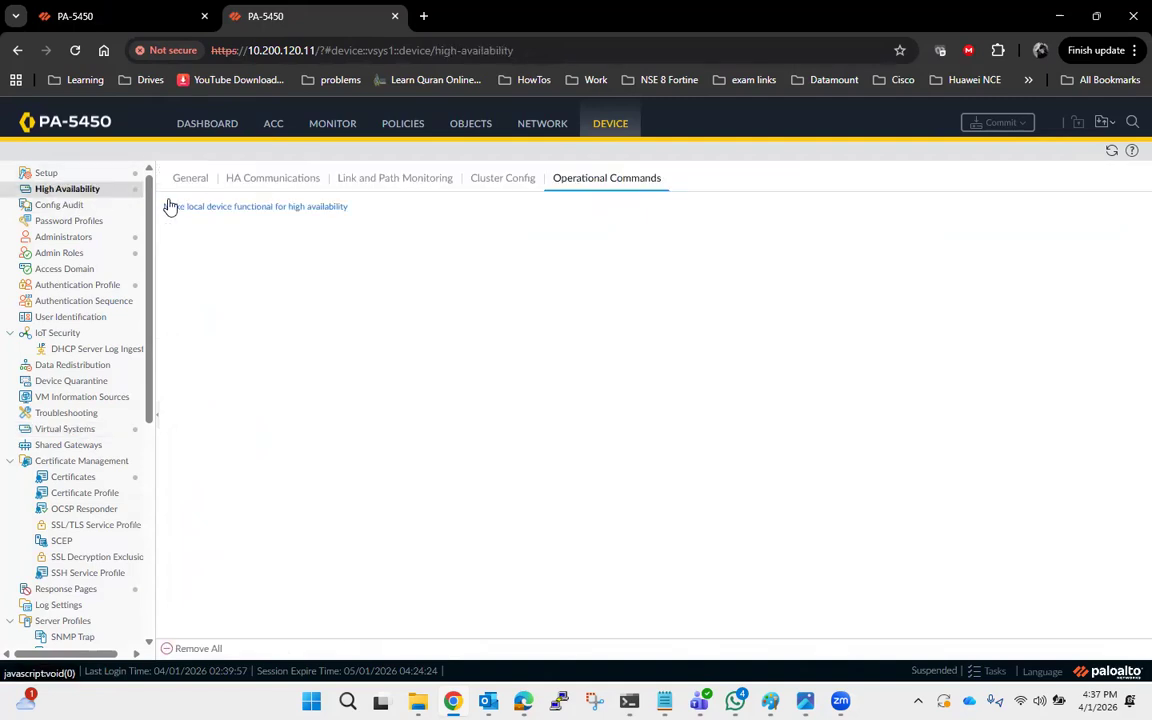
pyautogui.click(151, 18)
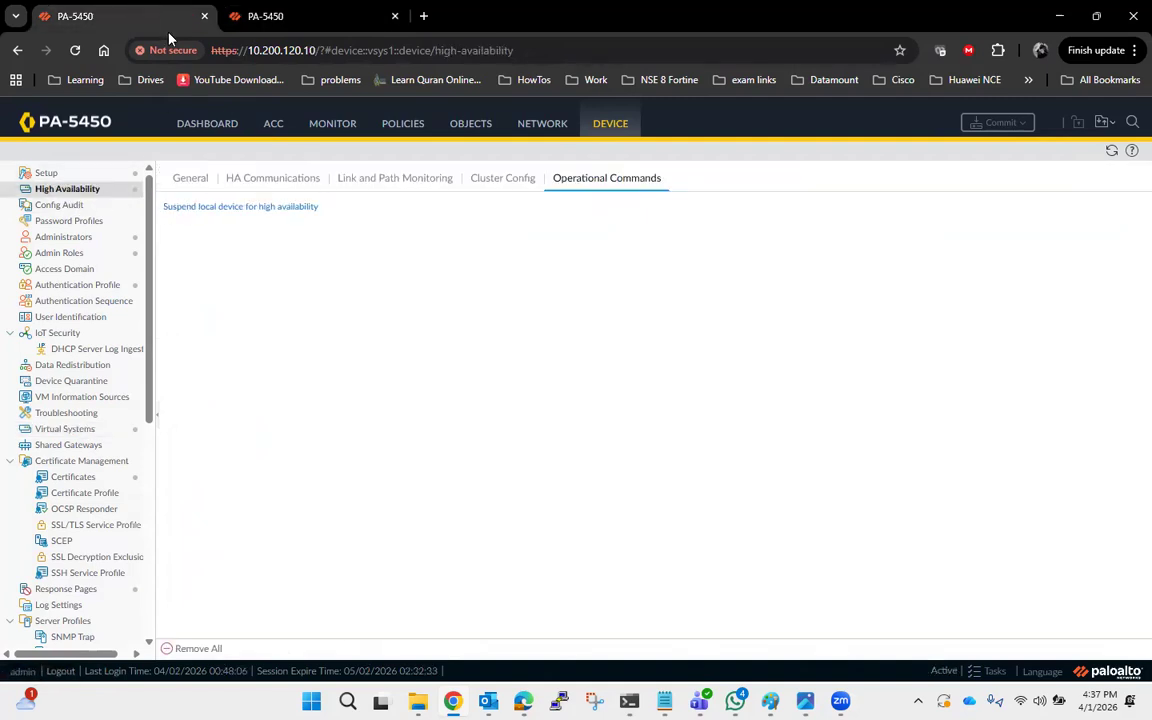
# Refresh and check the High Availability widget on both firewalls' dashboards.
pyautogui.click(202, 124)
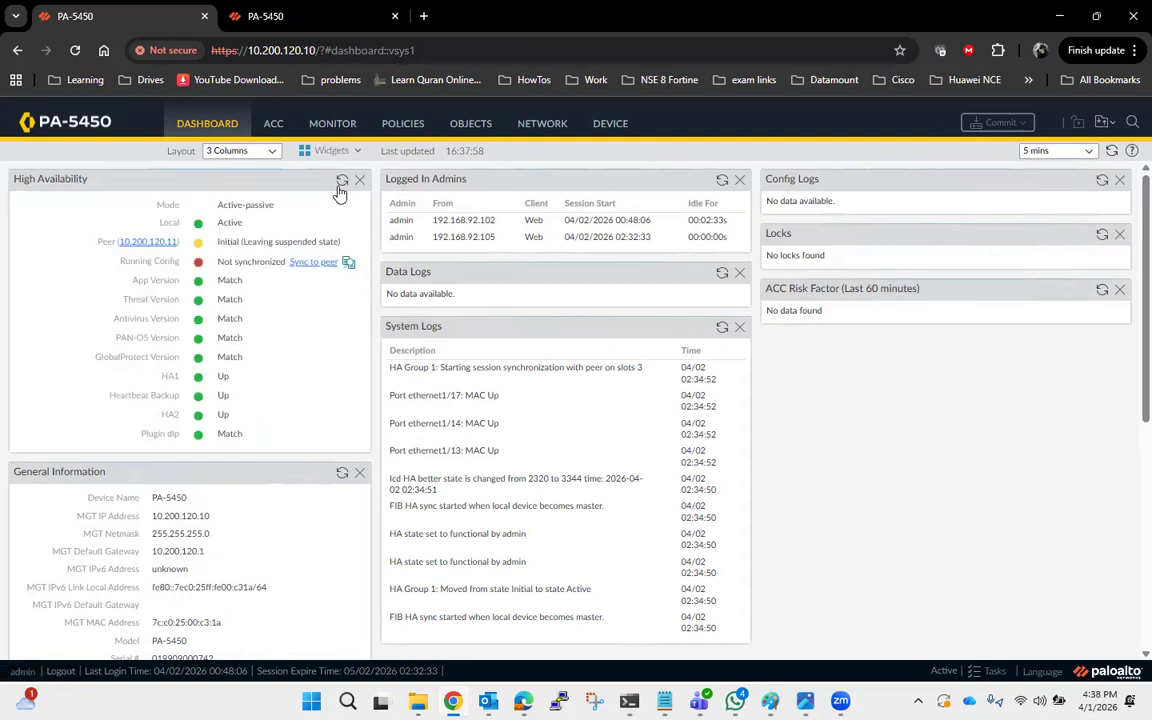
pyautogui.click(262, 17)
pyautogui.click(207, 124)
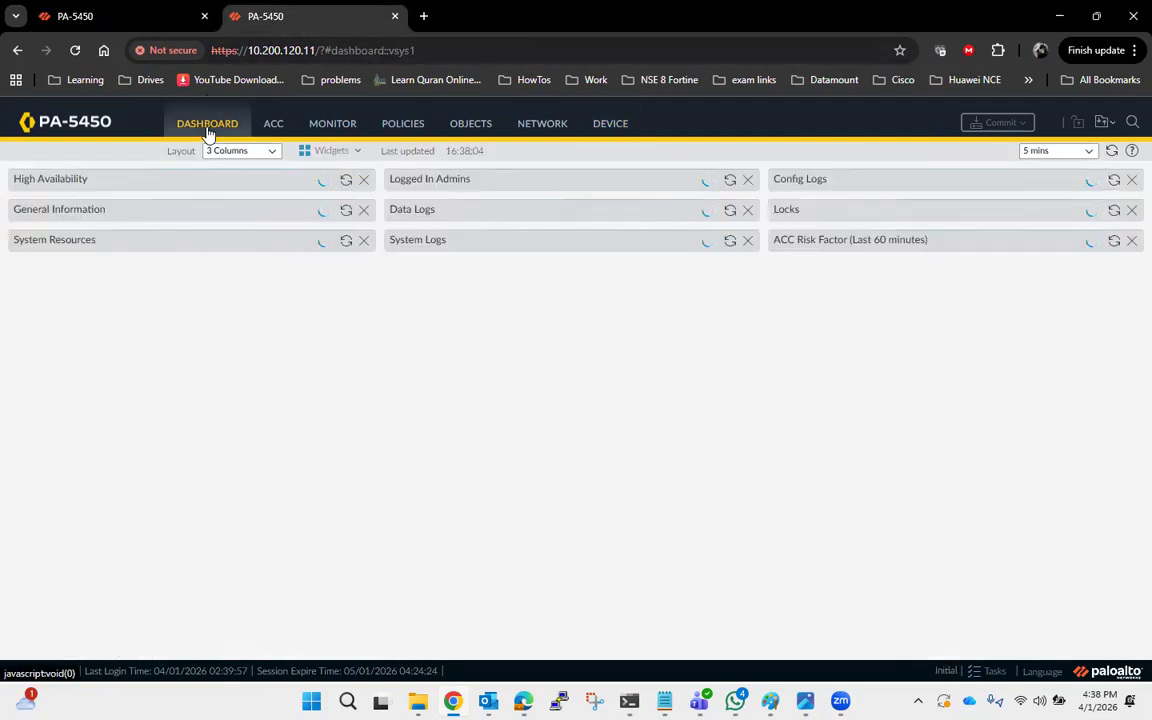
pyautogui.click(121, 22)
pyautogui.click(342, 181)
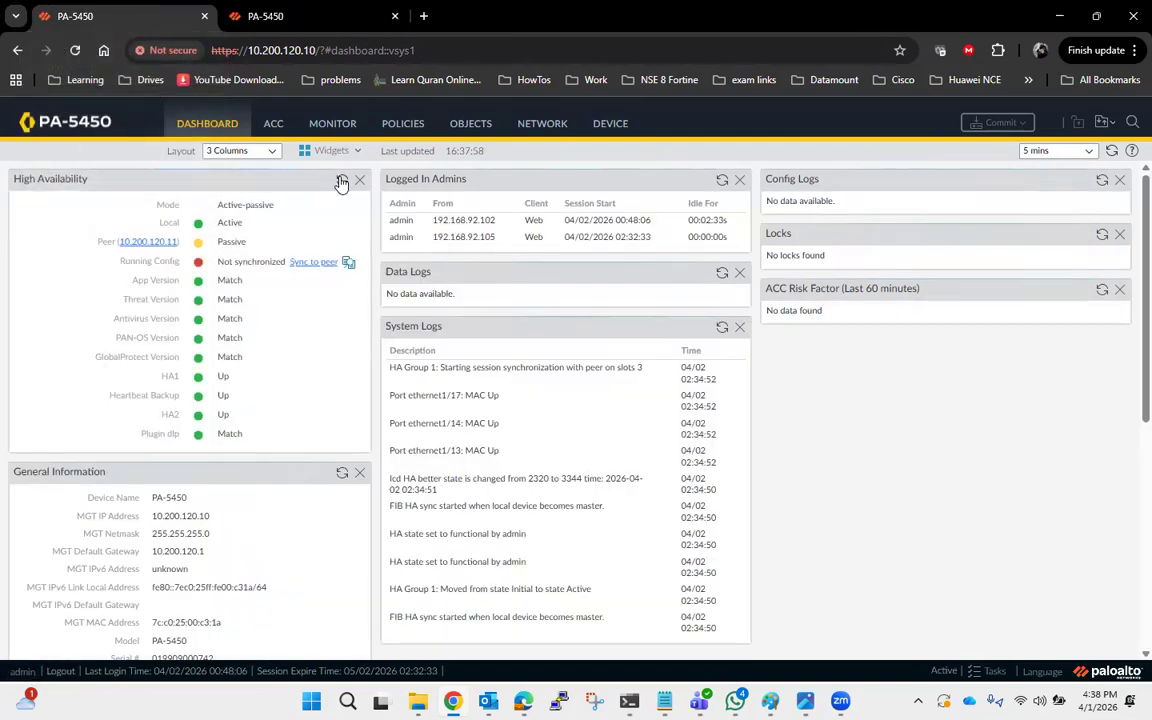
pyautogui.hotkey('ctrl', 'Tab')
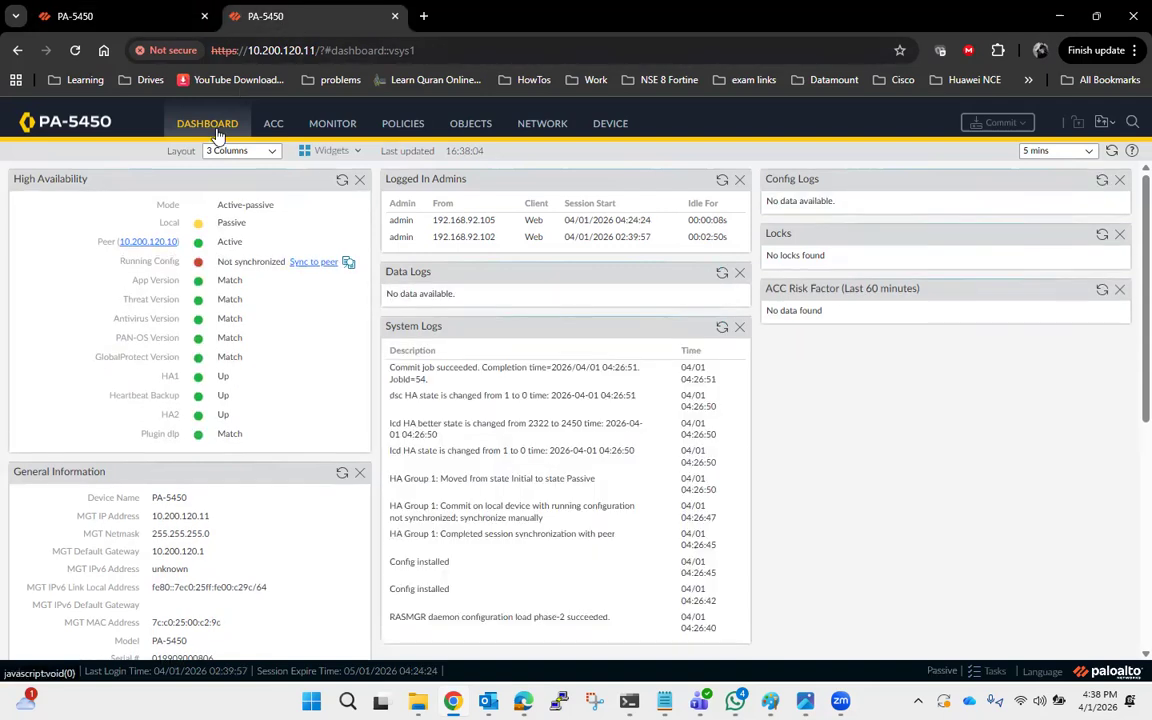
pyautogui.click(118, 21)
pyautogui.click(342, 184)
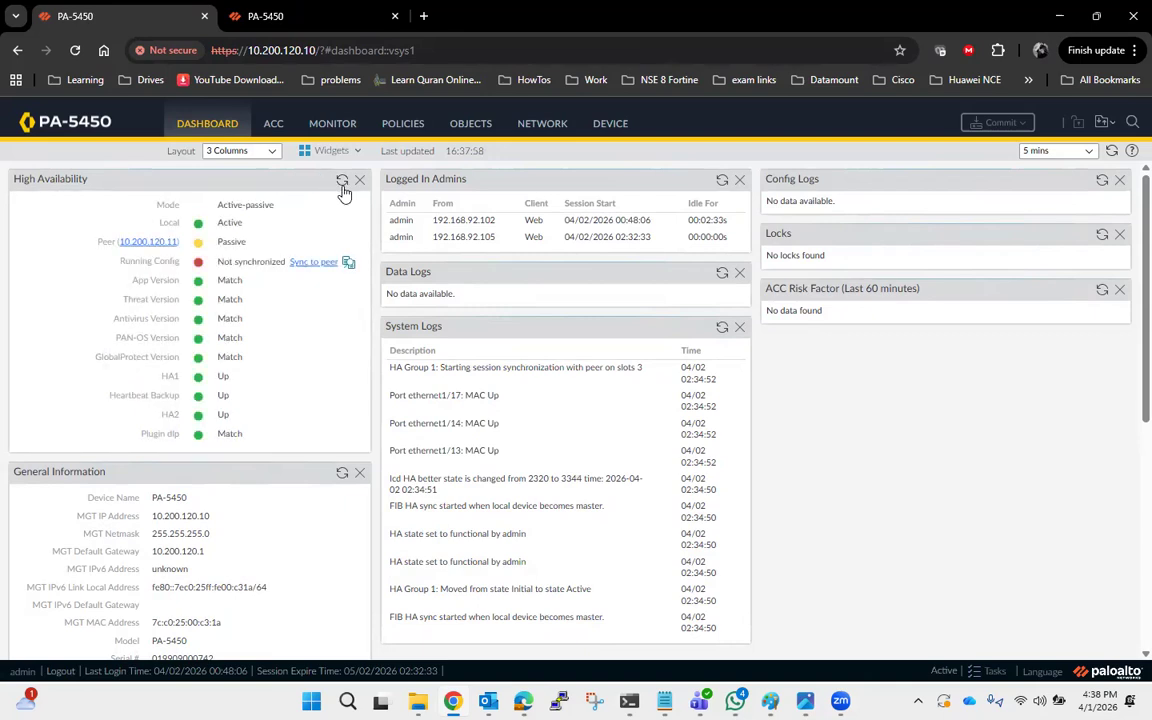
pyautogui.click(325, 14)
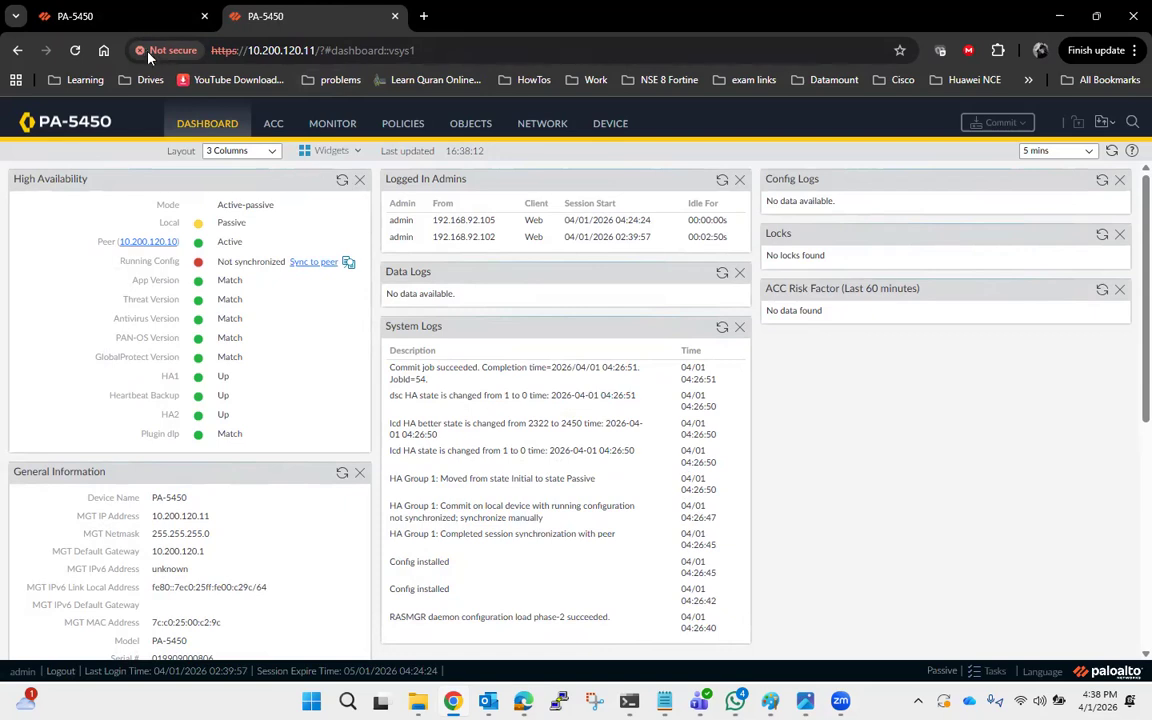
pyautogui.click(130, 18)
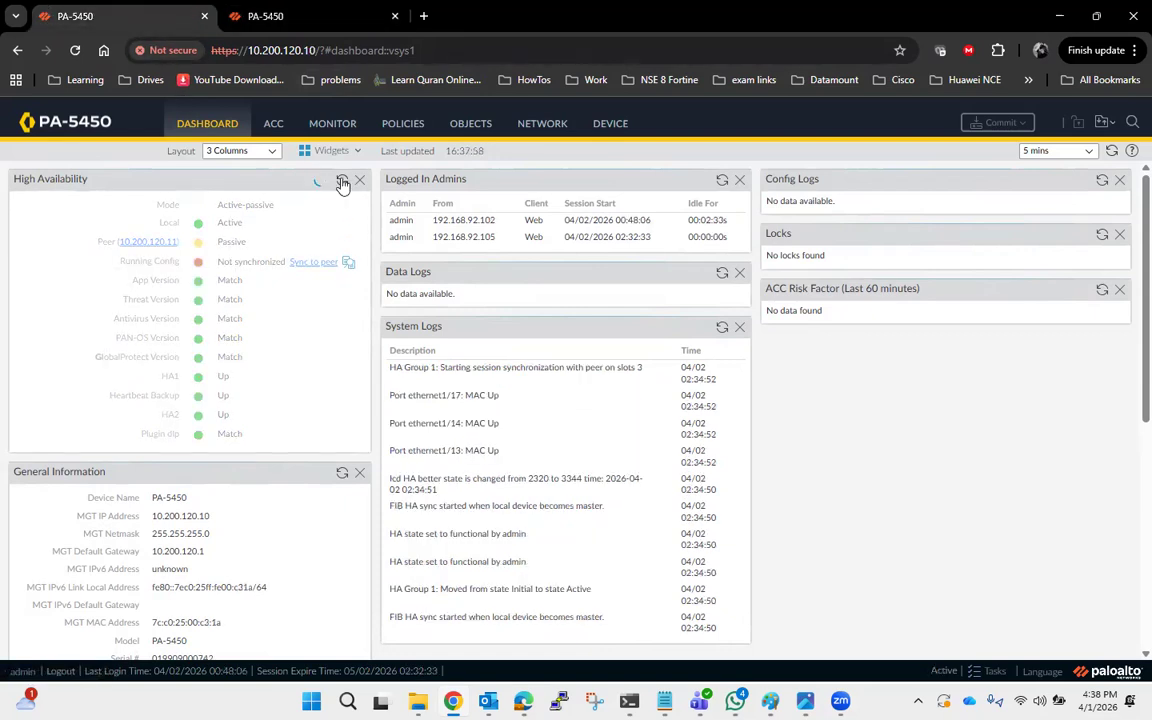
# Sync the running configuration to the peer from the 10.200.120.10 firewall's High Availability widget.
pyautogui.click(312, 262)
pyautogui.click(540, 427)
pyautogui.click(319, 28)
pyautogui.click(115, 20)
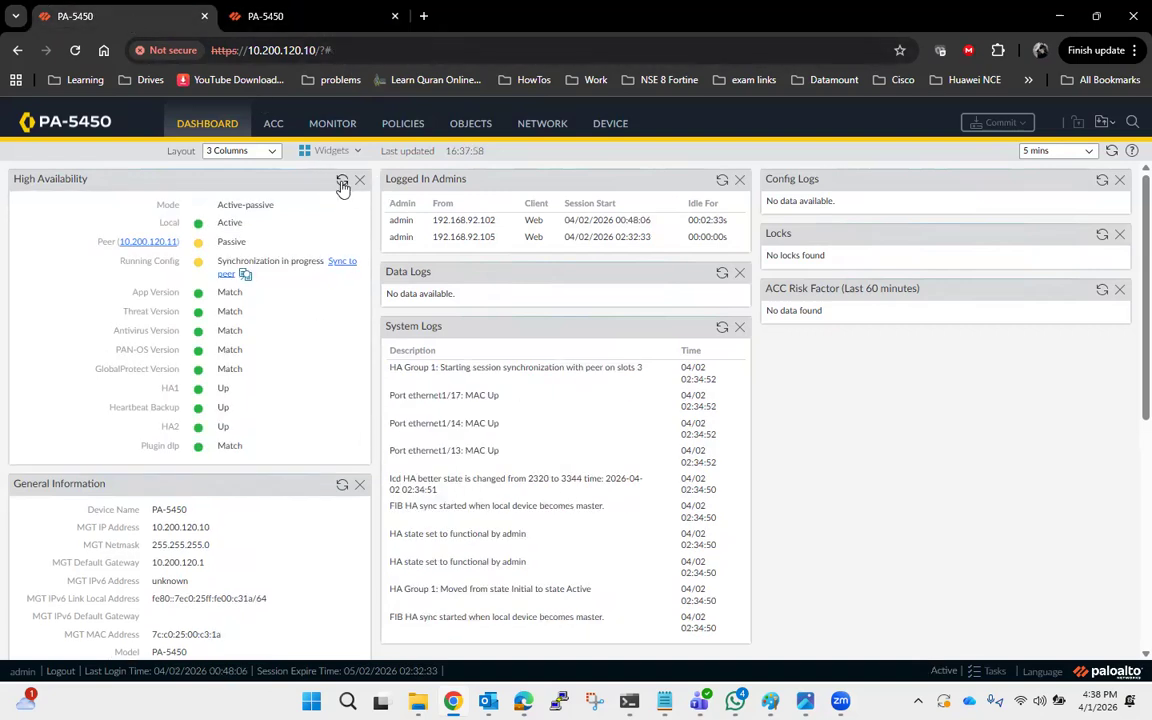
# Check the running configuration synchronization status on both firewalls' dashboards.
pyautogui.hotkey('ctrl', 'Tab')
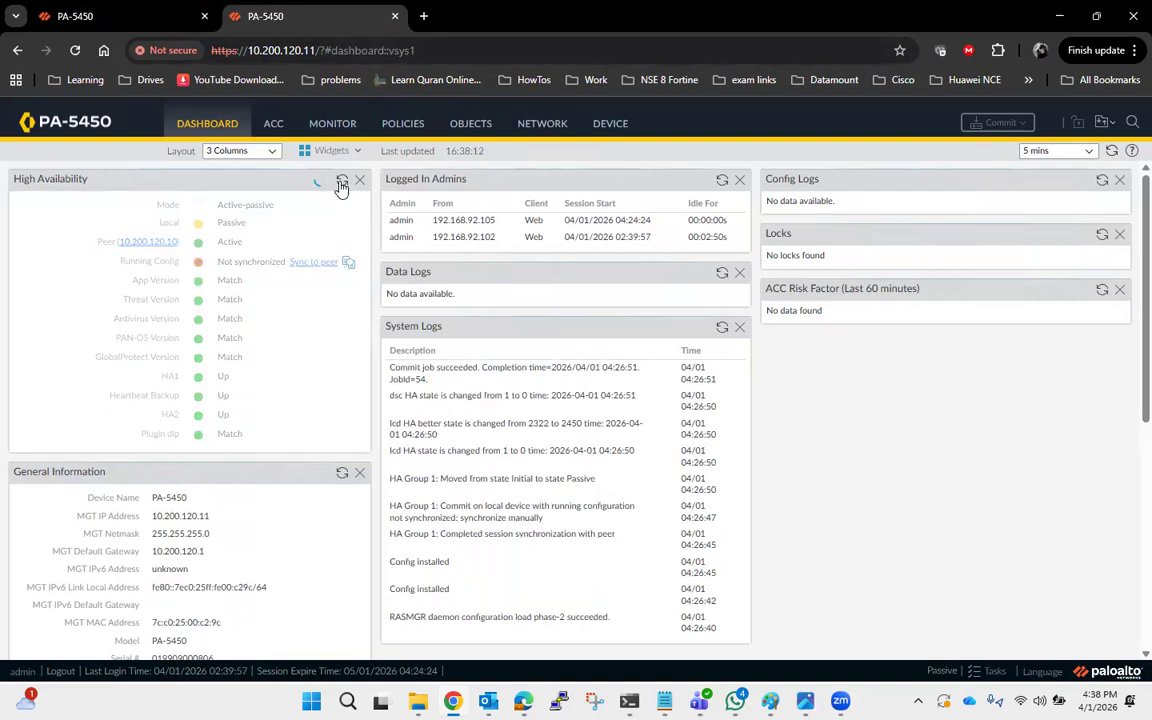
pyautogui.click(128, 28)
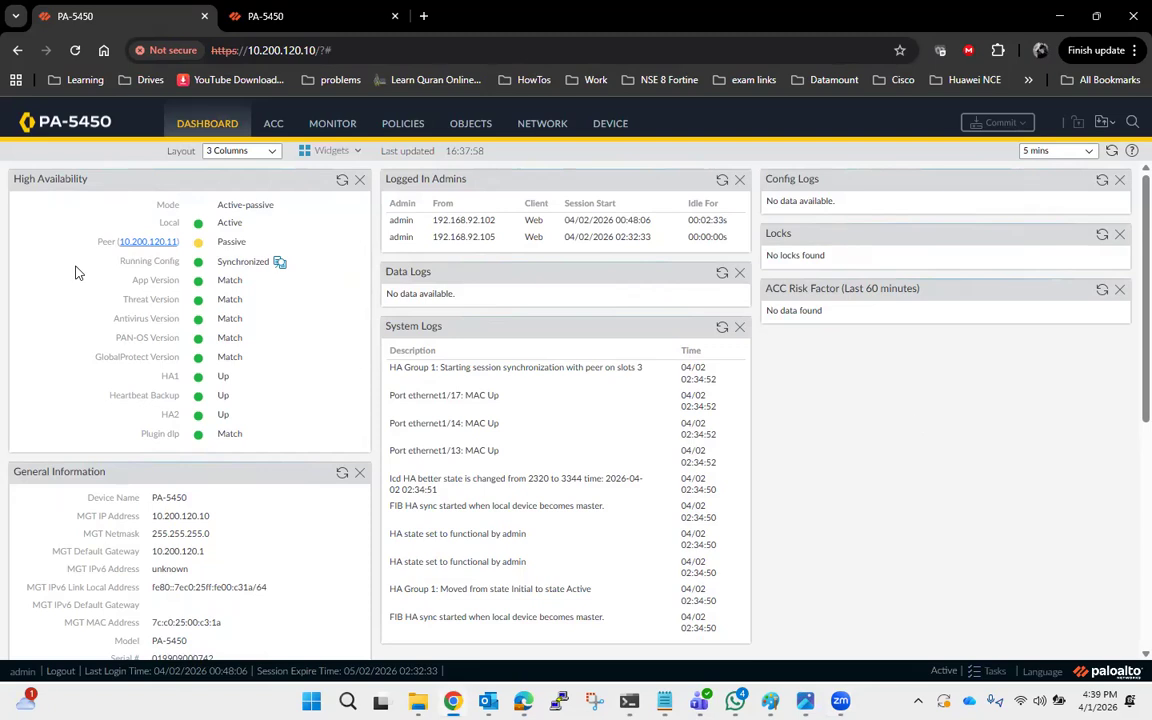
pyautogui.click(297, 26)
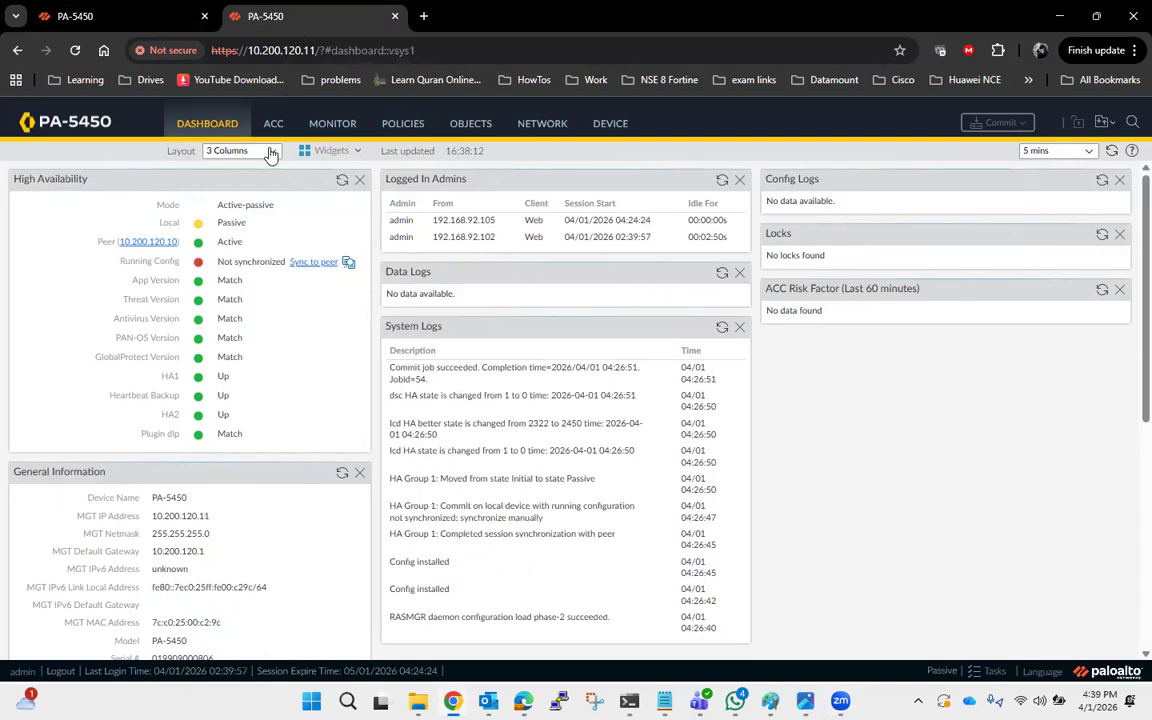
pyautogui.click(343, 182)
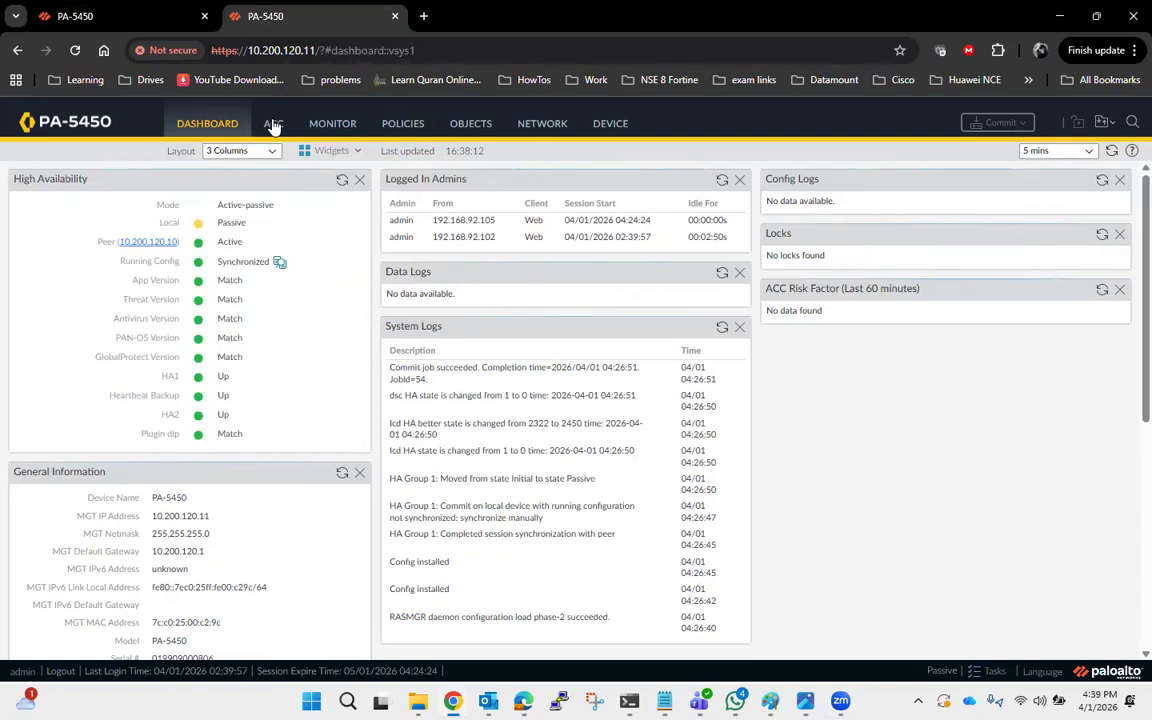
# Review the Virtual Systems list on both the 10.200.120.10 and 10.200.120.11 firewalls.
pyautogui.click(68, 18)
pyautogui.click(606, 124)
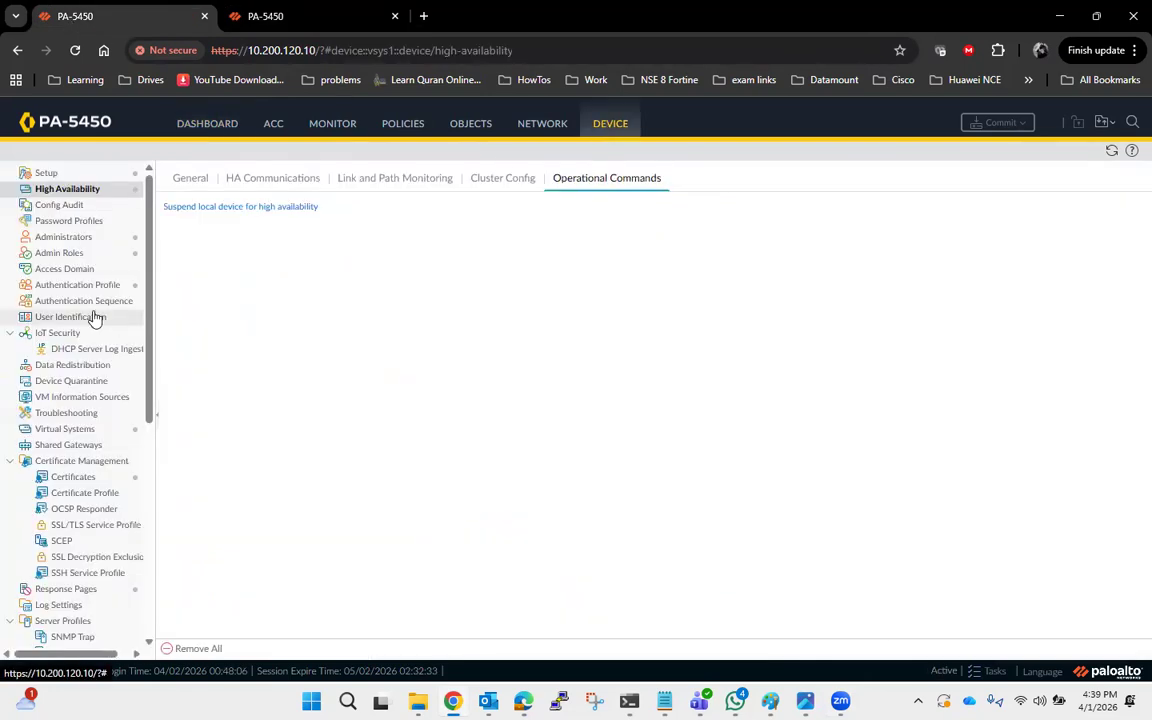
pyautogui.click(84, 432)
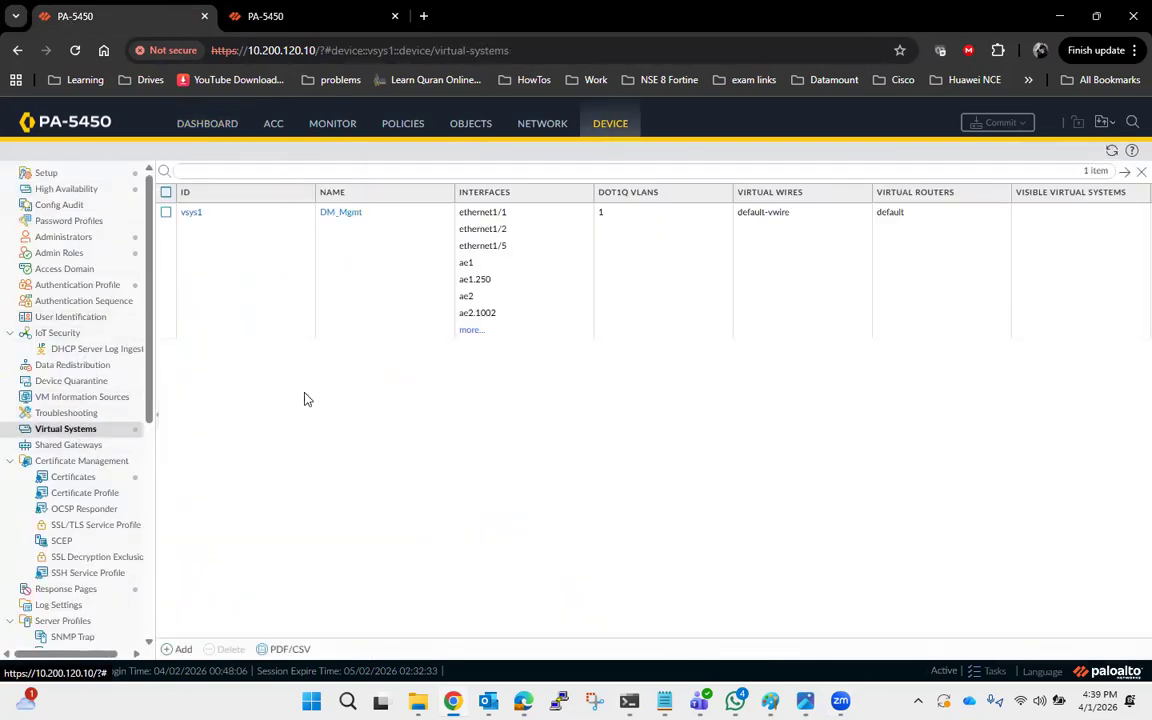
pyautogui.click(326, 18)
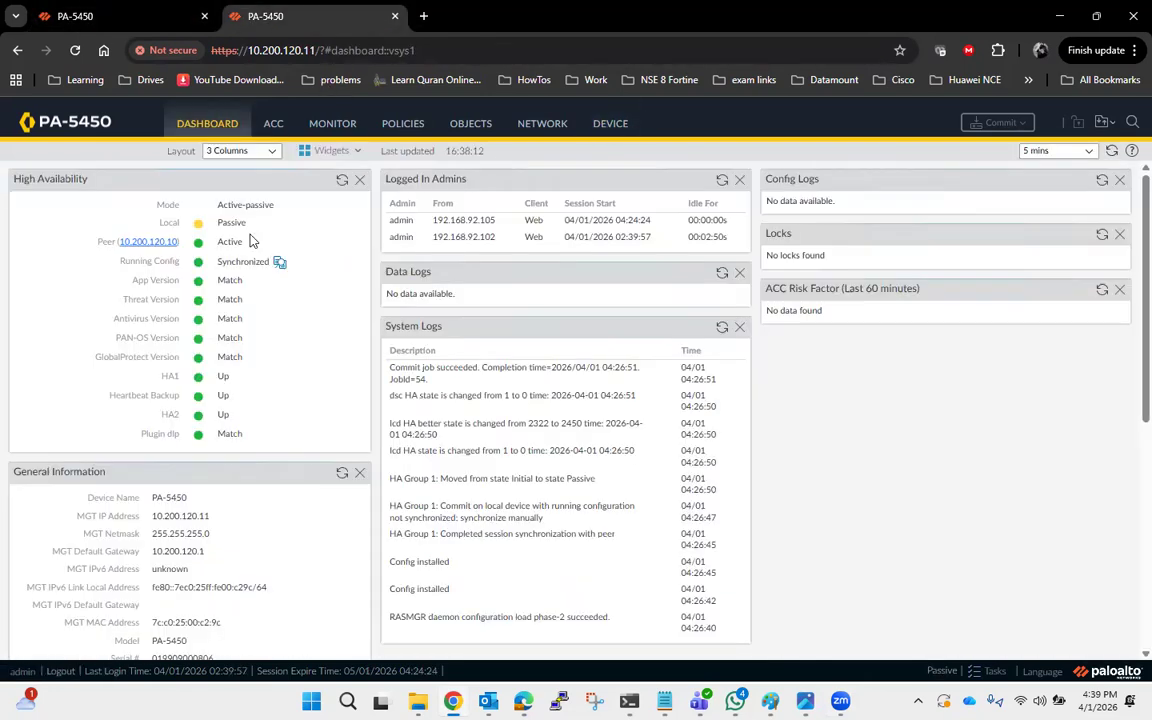
pyautogui.click(612, 123)
pyautogui.click(78, 430)
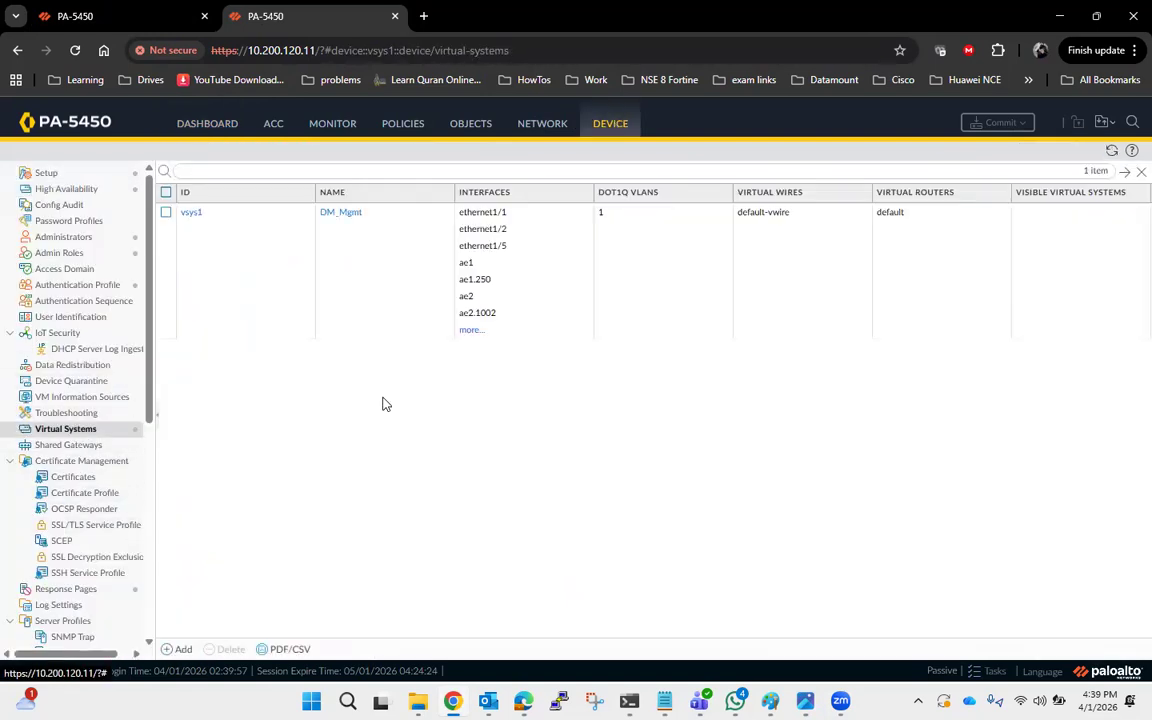
pyautogui.click(107, 22)
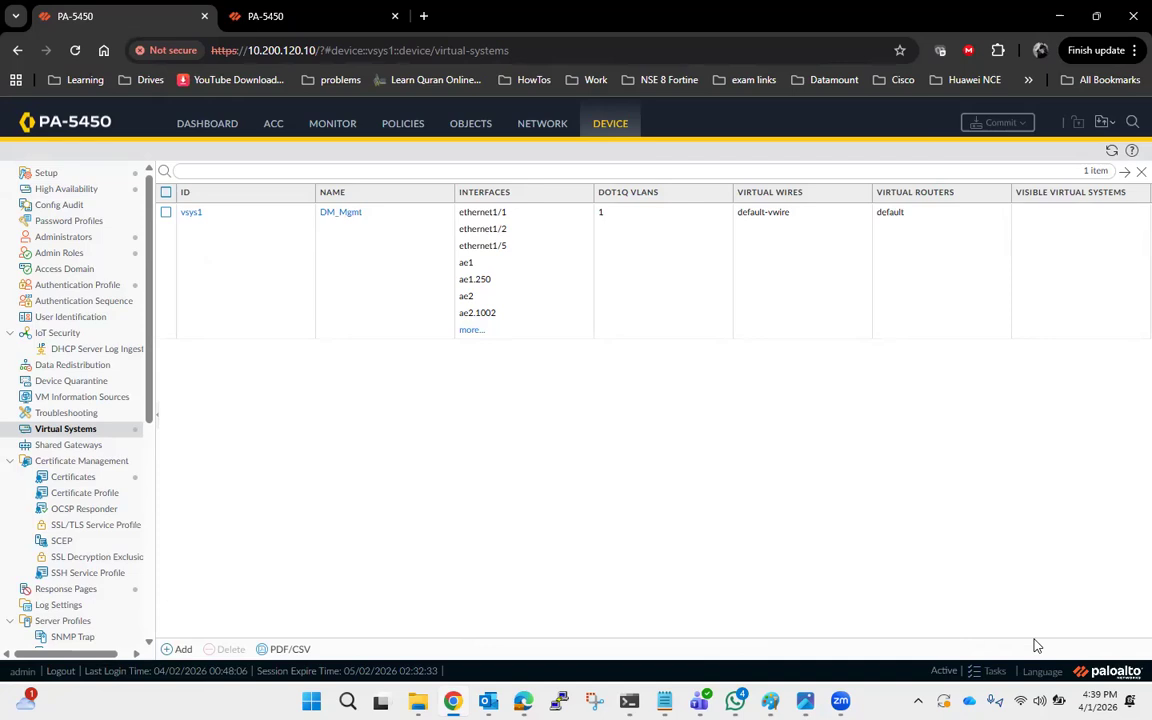
# Add a virtual system with ID 2 named Shared_Service on the 10.200.120.10 firewall.
pyautogui.click(180, 649)
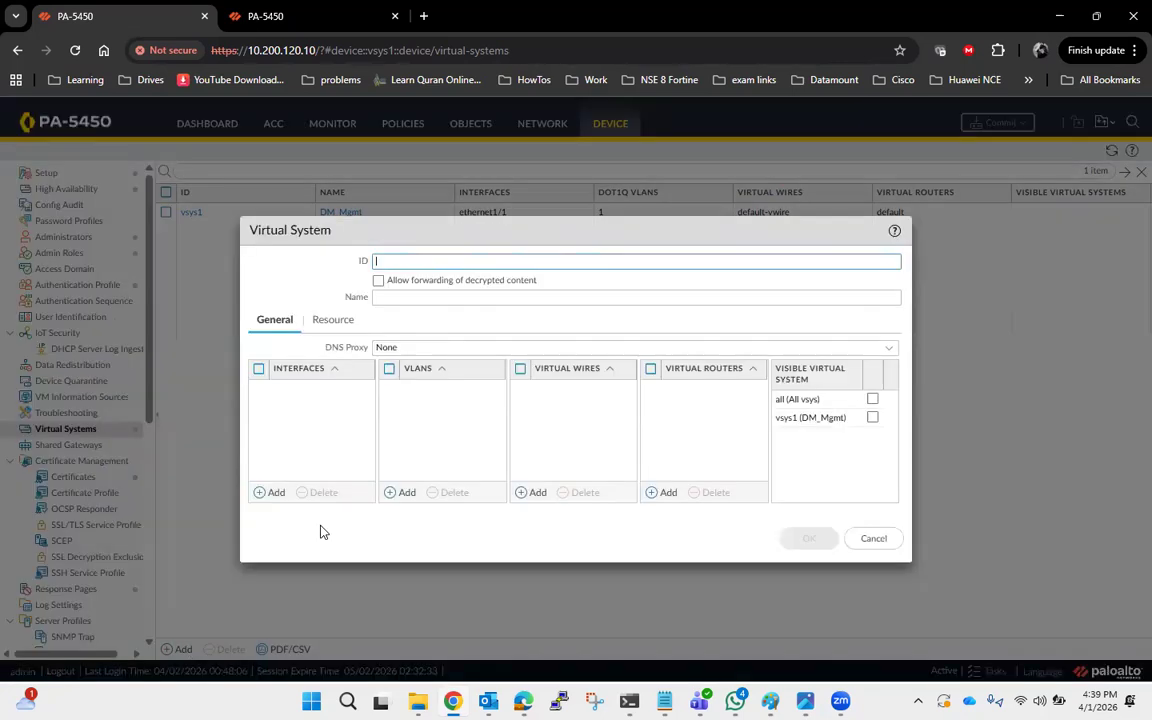
pyautogui.click(871, 540)
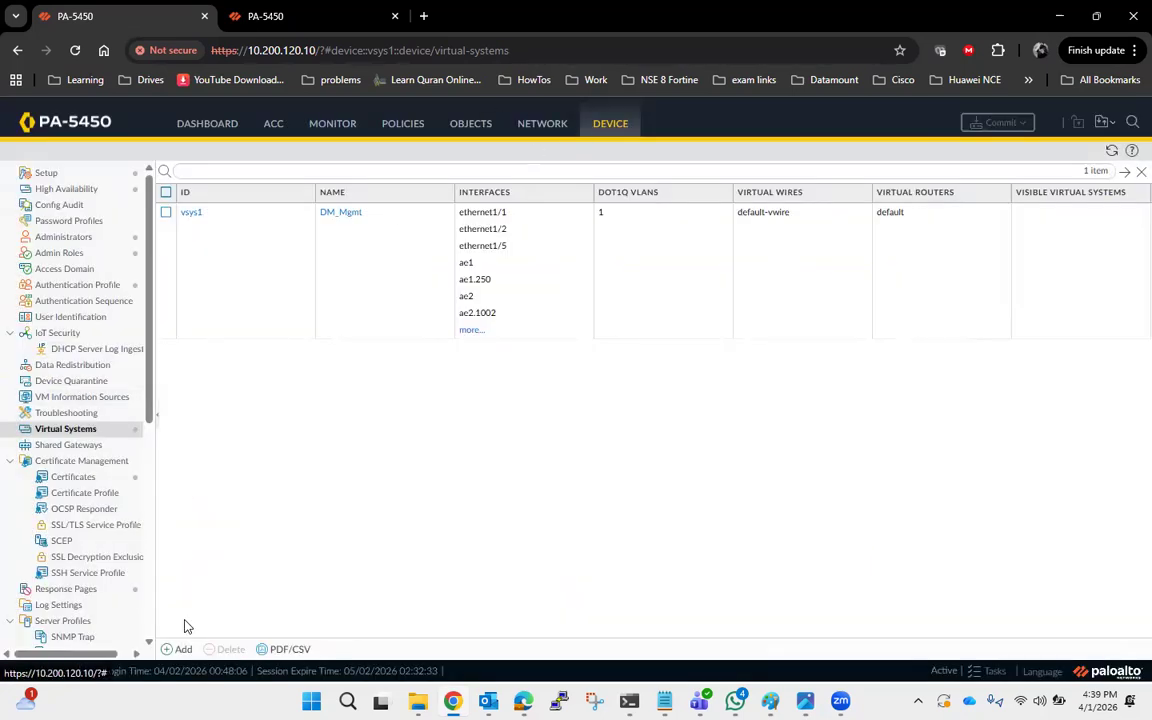
pyautogui.click(180, 649)
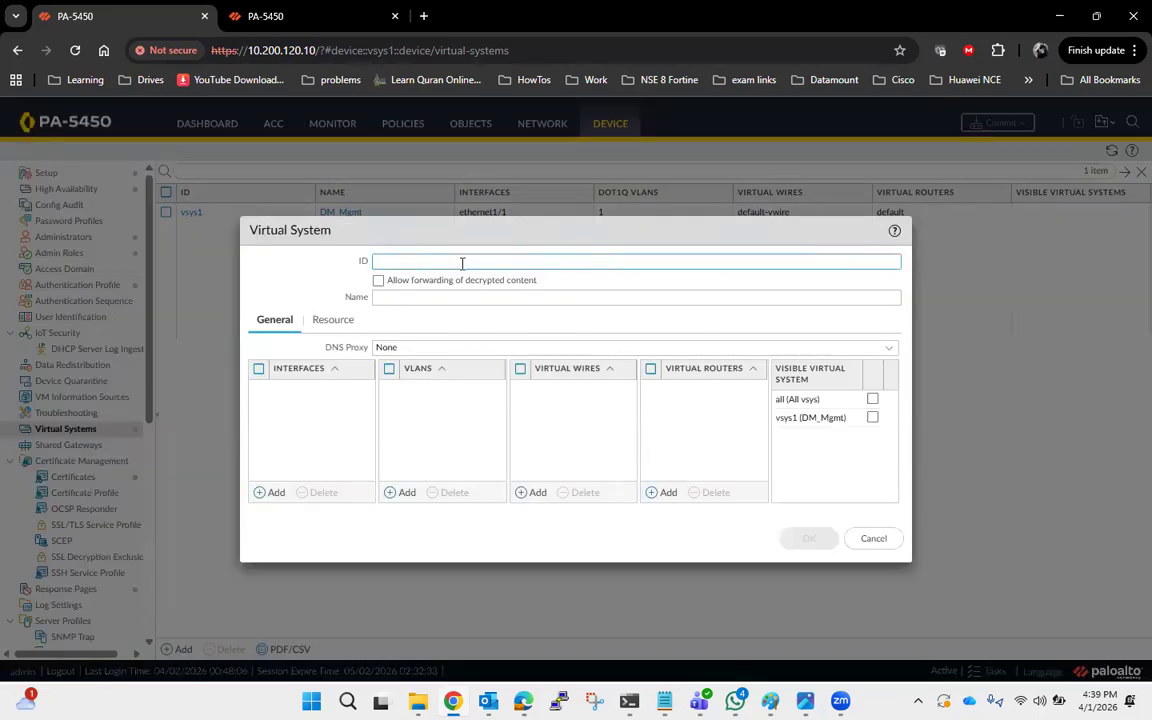
pyautogui.write('2')
pyautogui.click(456, 297)
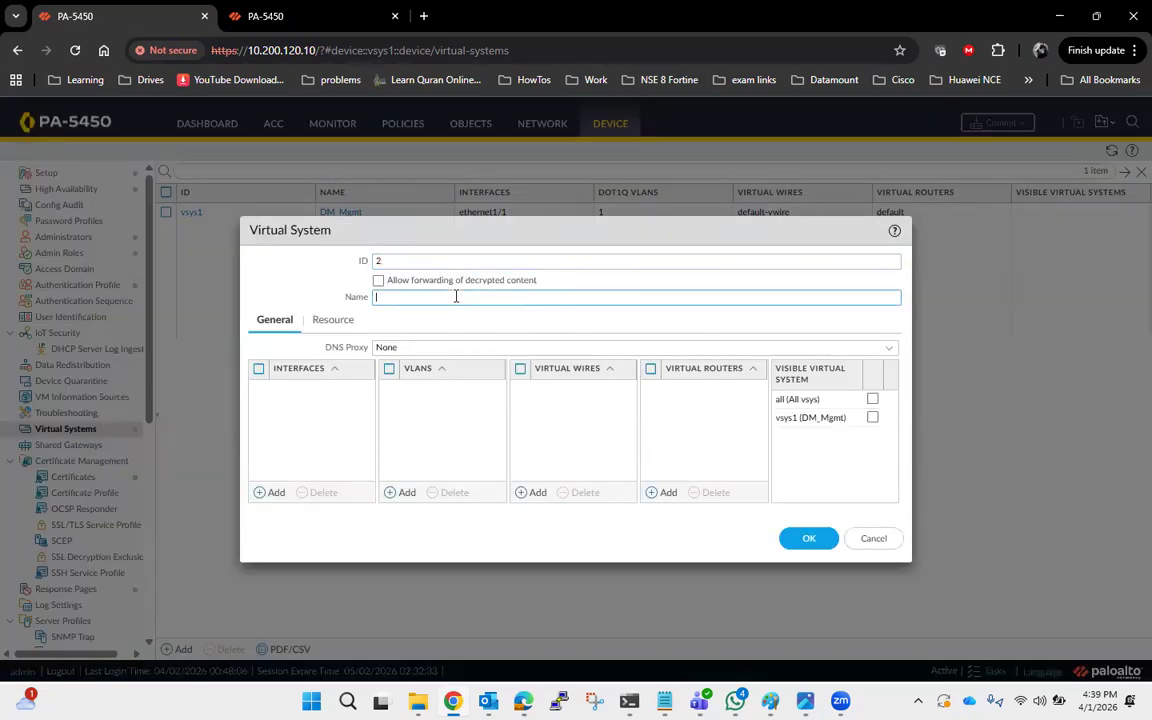
pyautogui.write('Shared_Service')
pyautogui.click(808, 538)
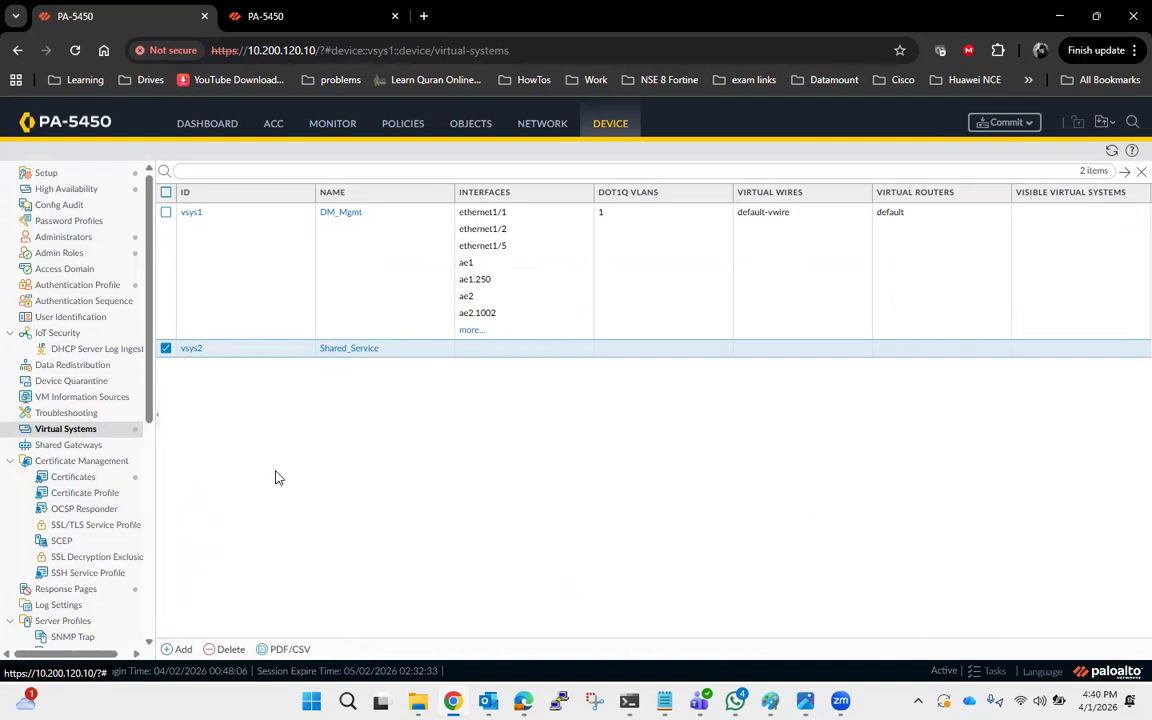
pyautogui.click(165, 350)
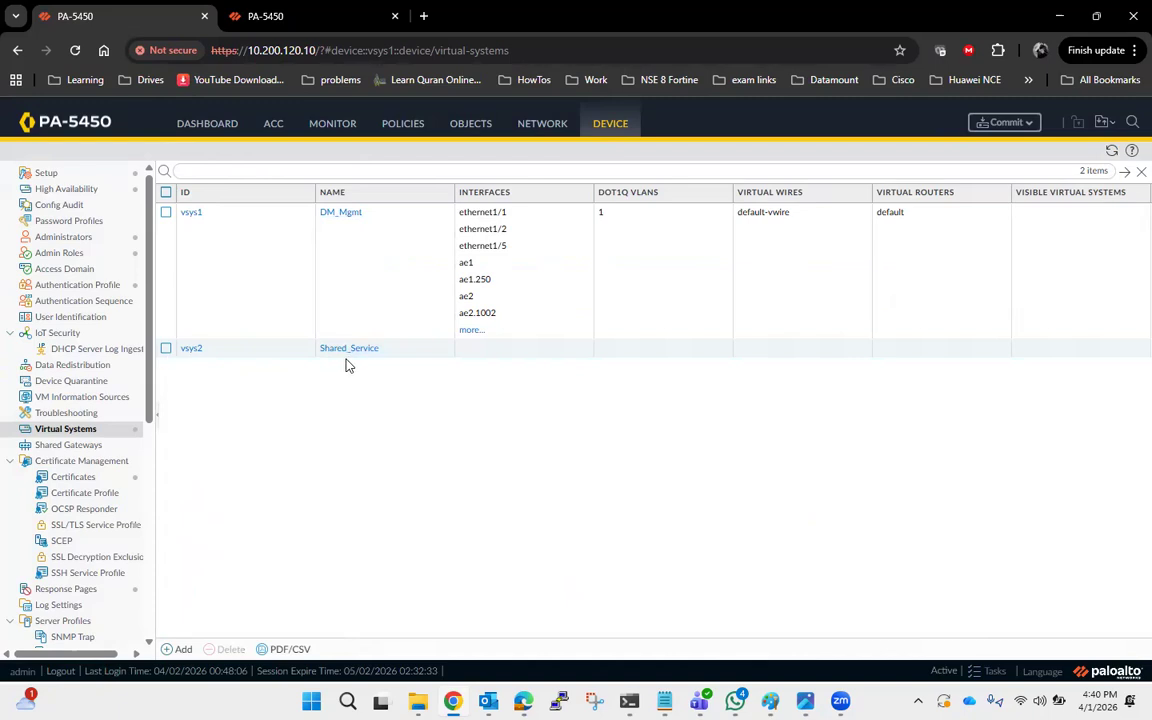
# Create a virtual router named DM_Mgmt.
pyautogui.click(539, 128)
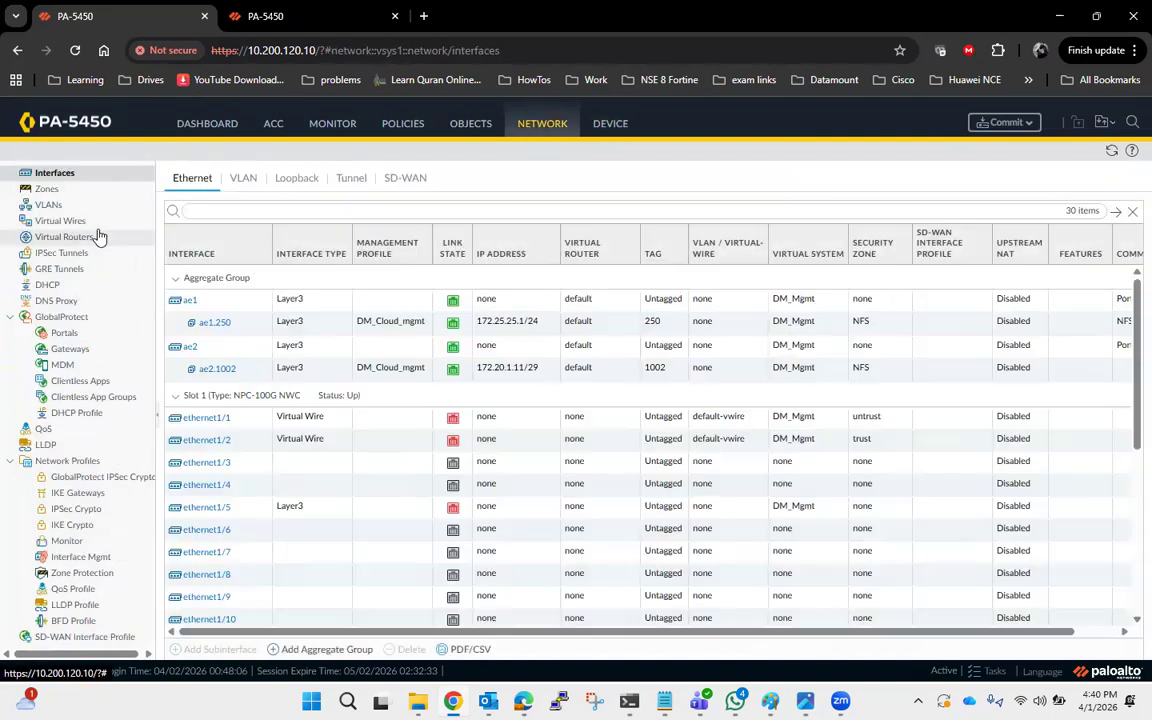
pyautogui.click(64, 237)
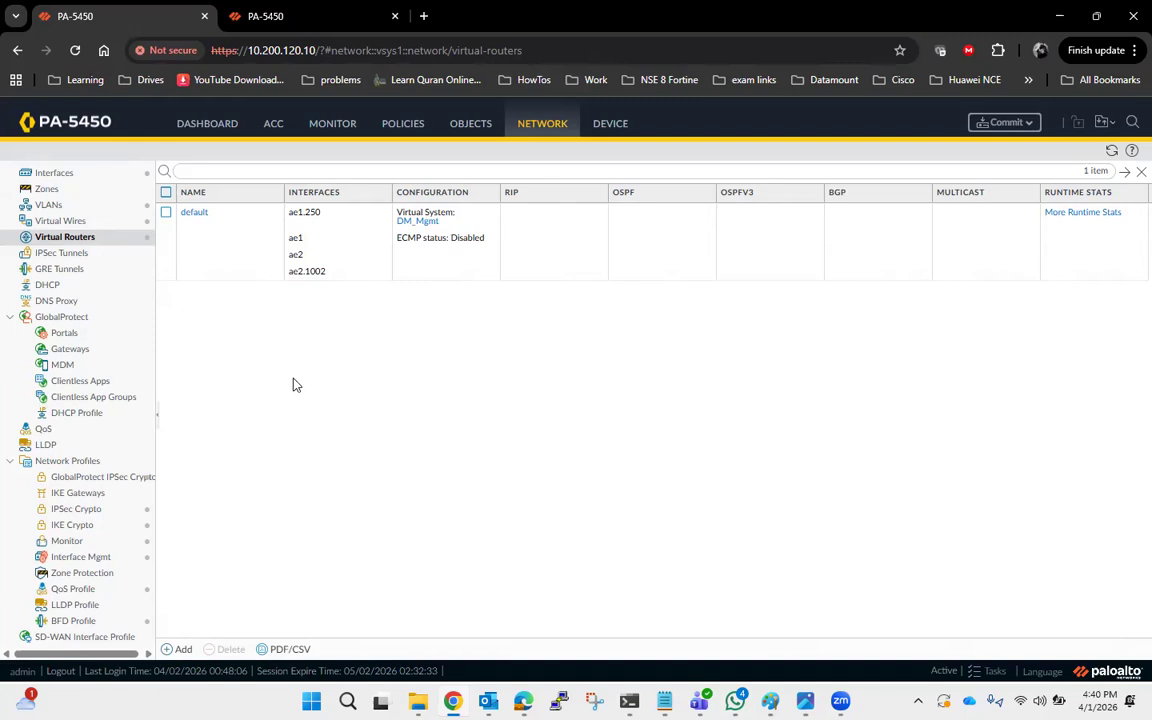
pyautogui.click(183, 650)
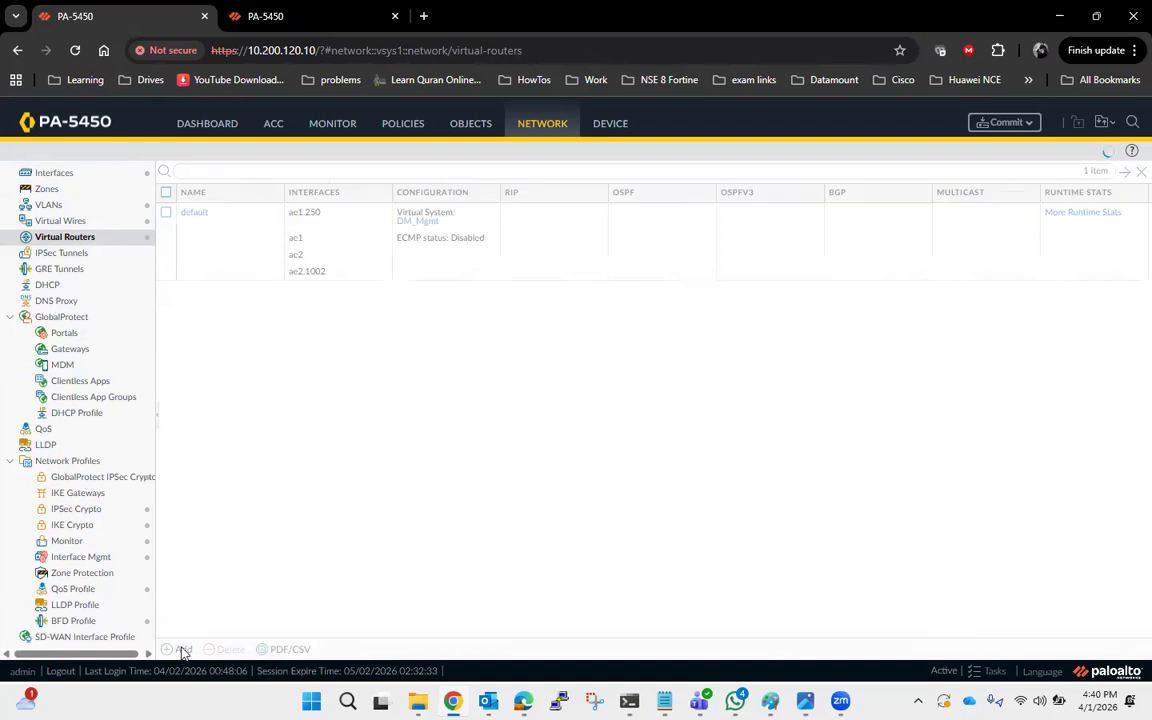
pyautogui.click(513, 234)
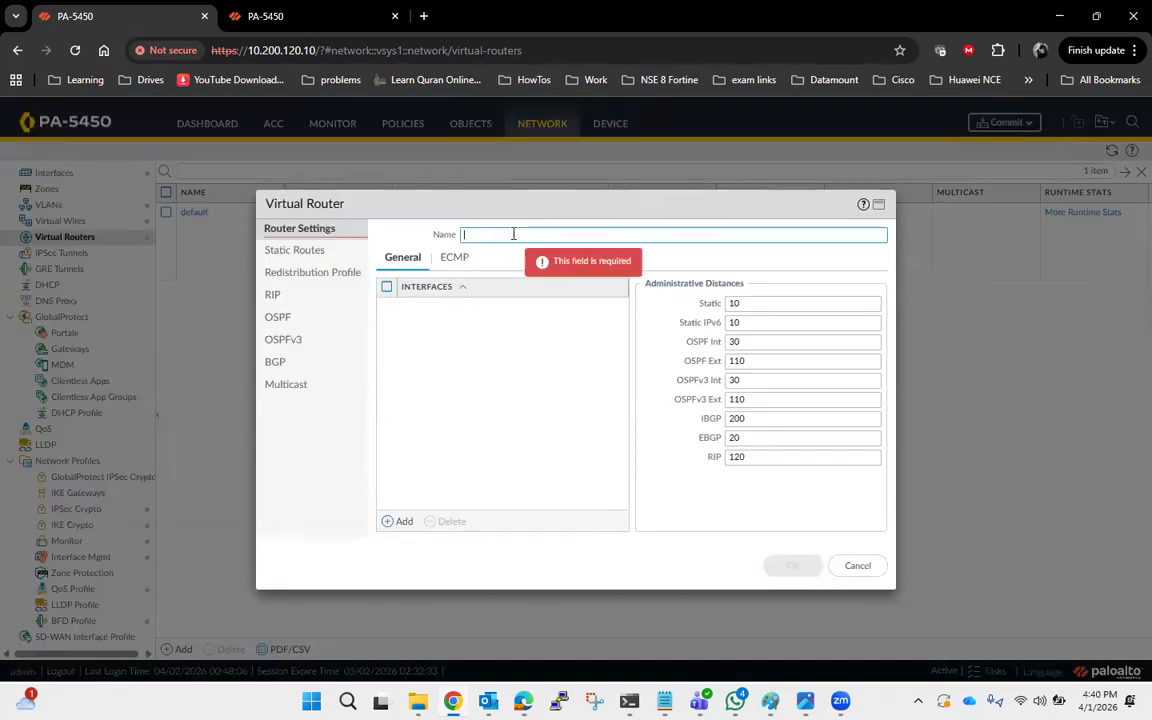
pyautogui.write('DM_Mgmt')
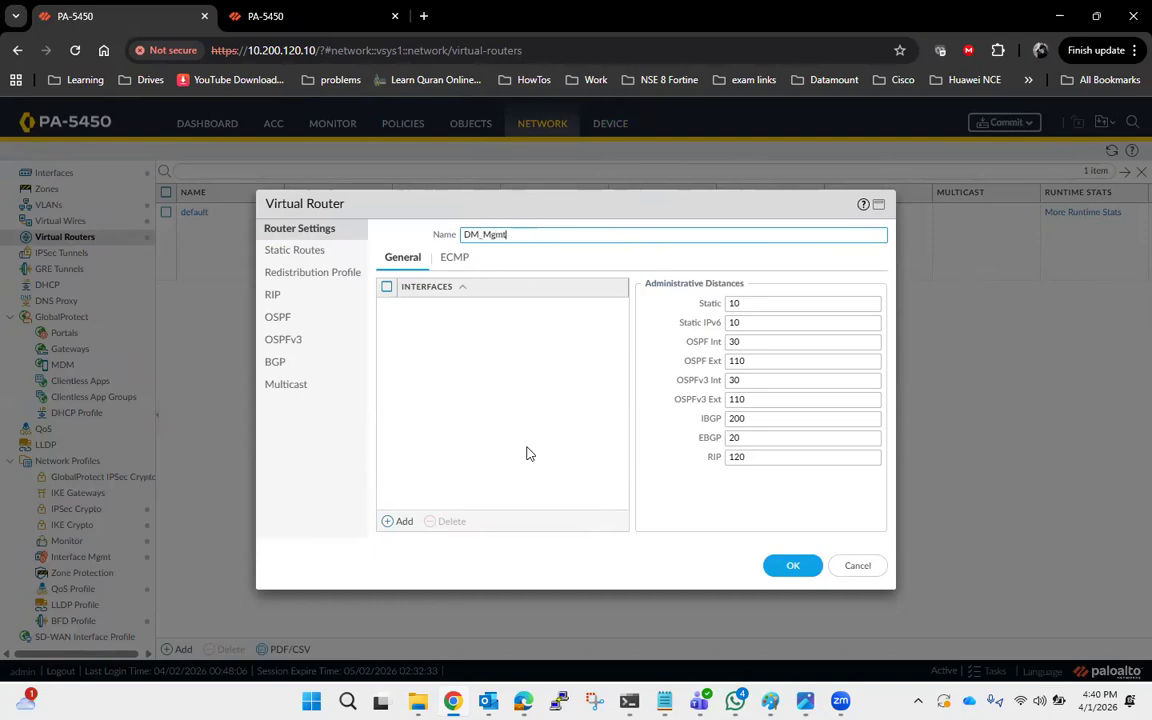
pyautogui.click(793, 567)
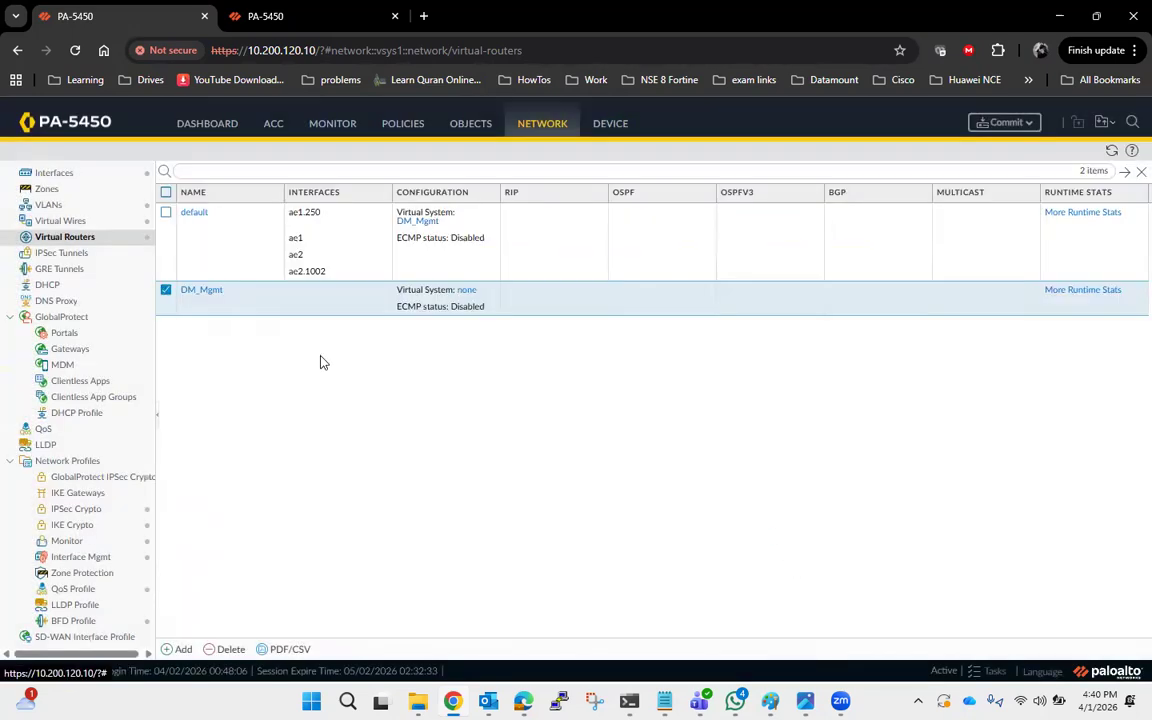
# Create another virtual router named Shared_Services.
pyautogui.click(167, 296)
pyautogui.click(181, 649)
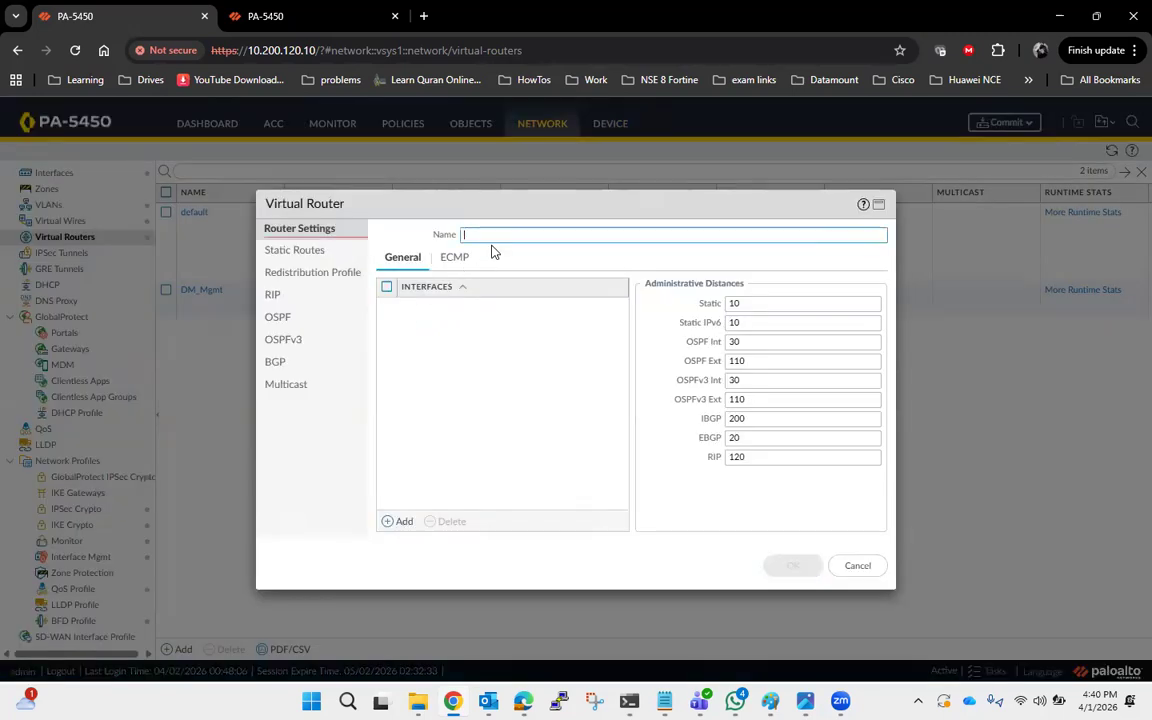
pyautogui.write('Shared')
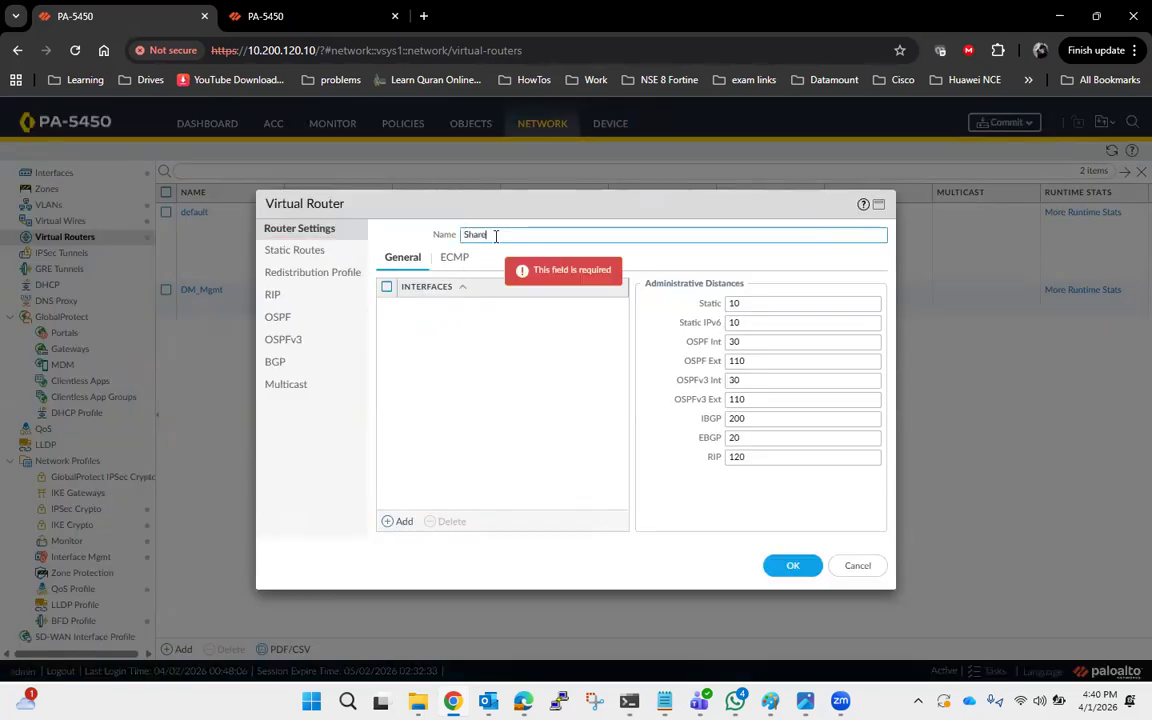
pyautogui.write(' Service')
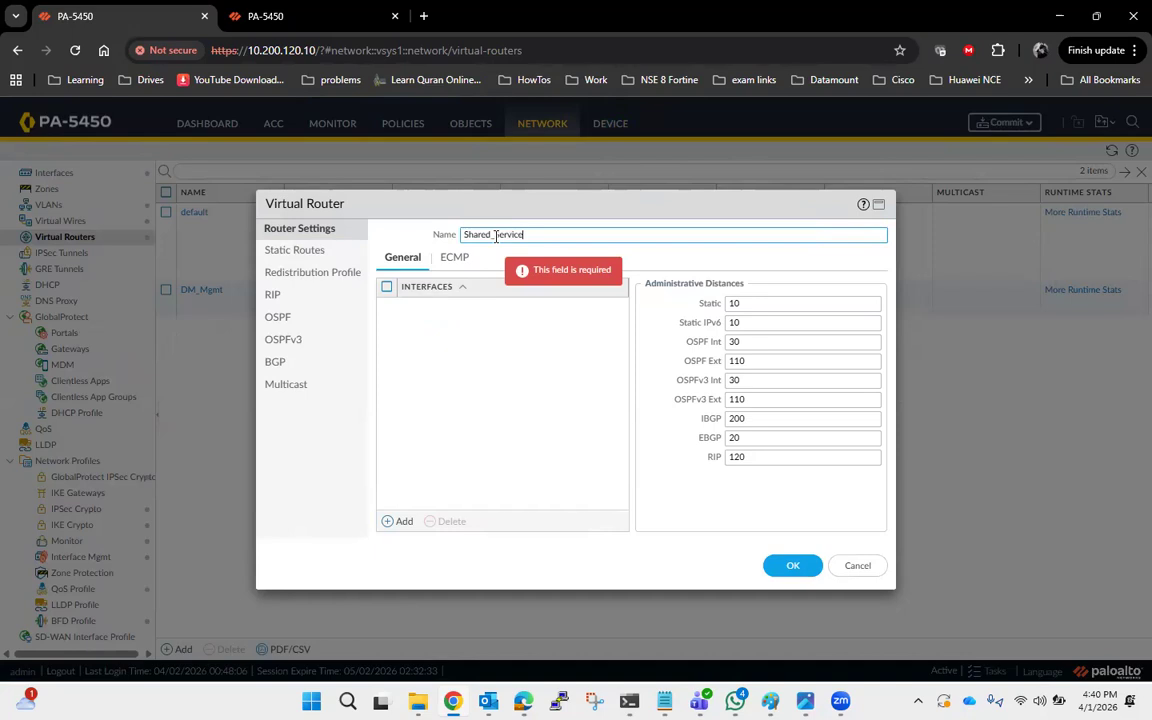
pyautogui.write('s')
pyautogui.click(792, 564)
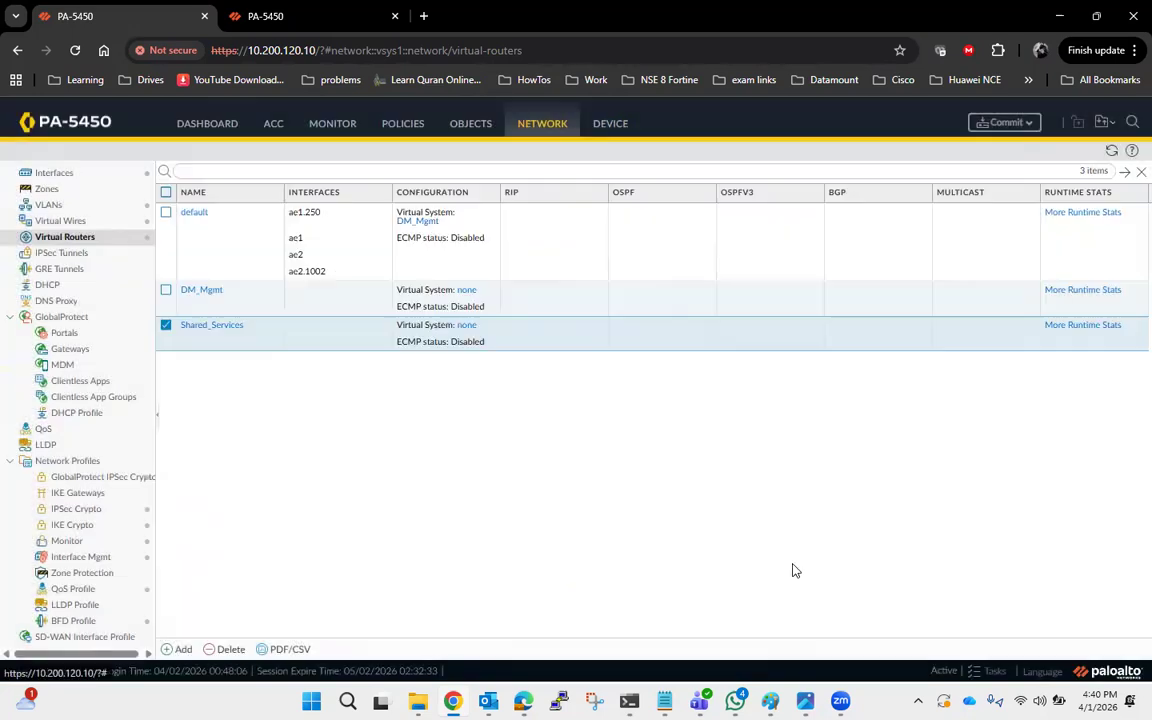
# Assign the DM_Mgmt virtual router to the DM_Mgmt (vsys1) virtual system.
pyautogui.click(166, 325)
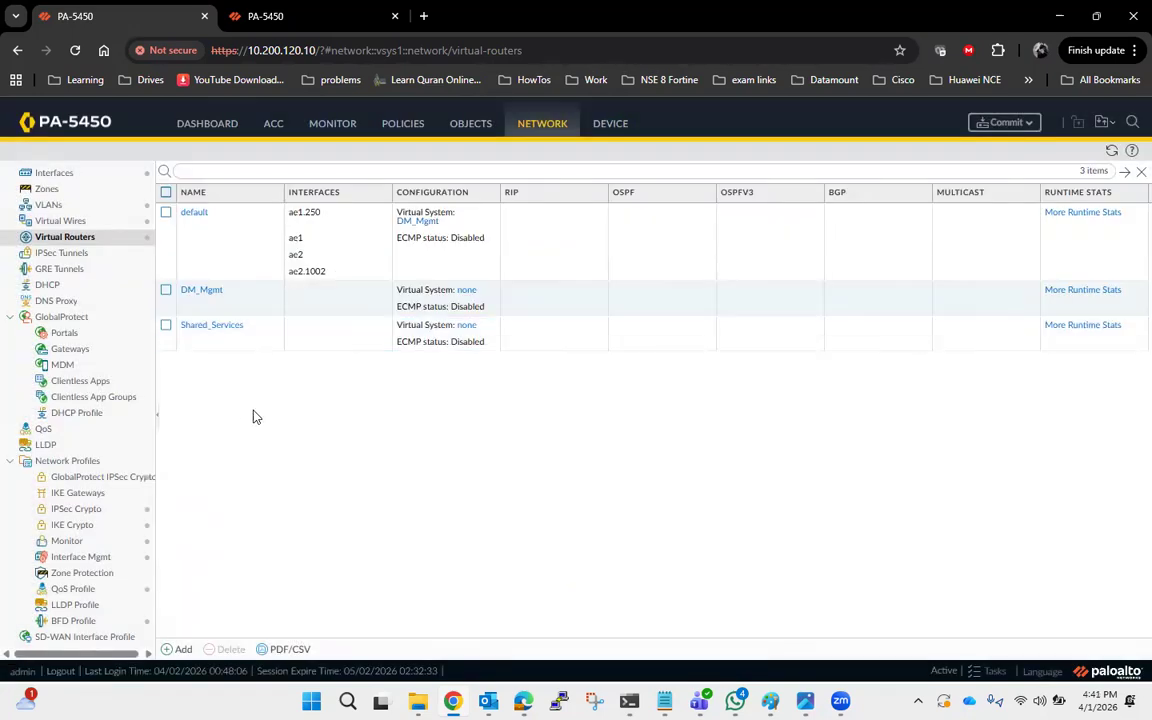
pyautogui.click(467, 291)
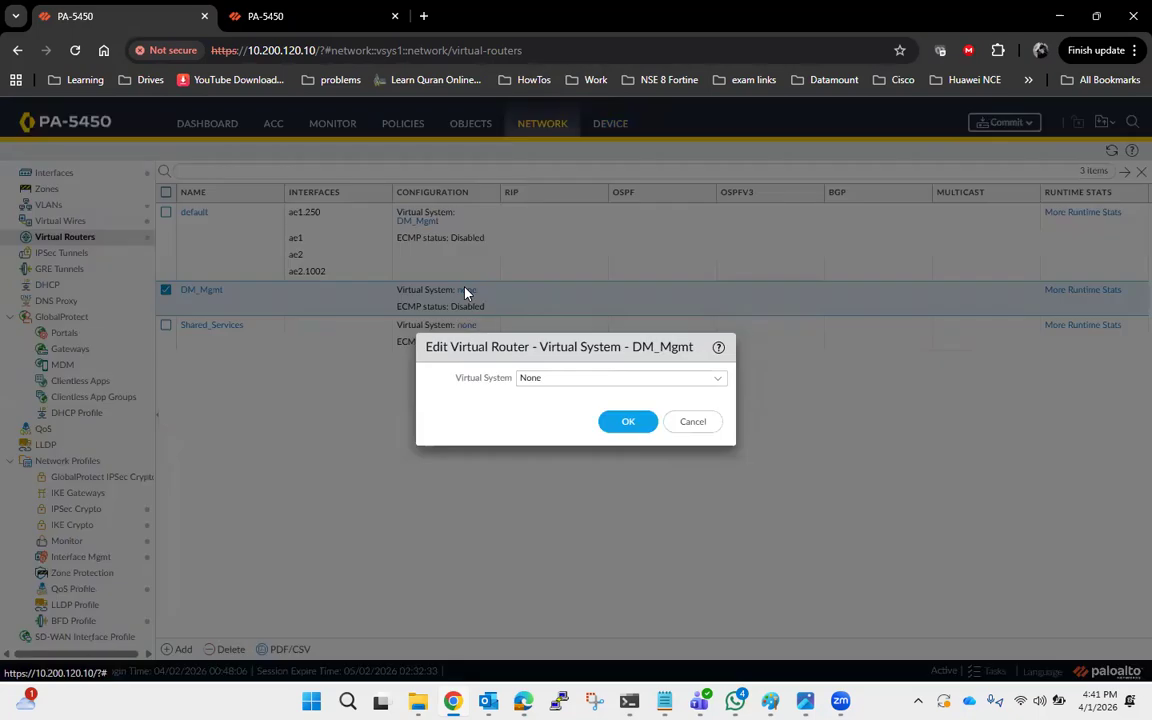
pyautogui.click(716, 383)
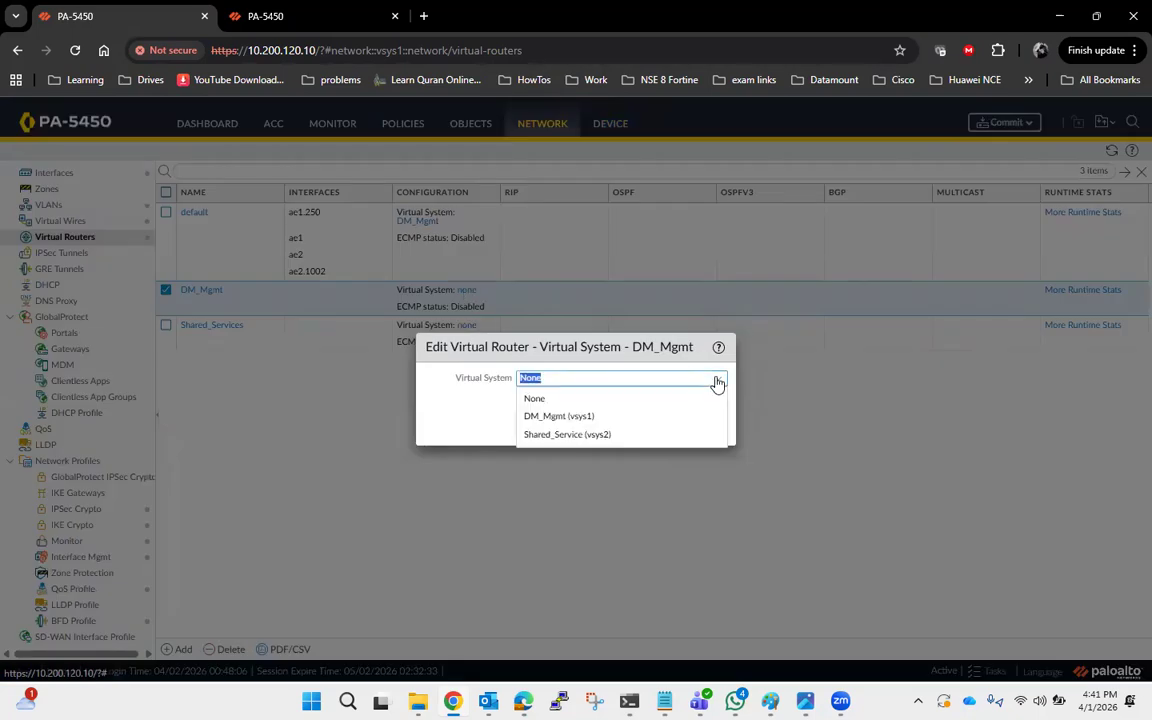
pyautogui.click(541, 416)
pyautogui.click(622, 418)
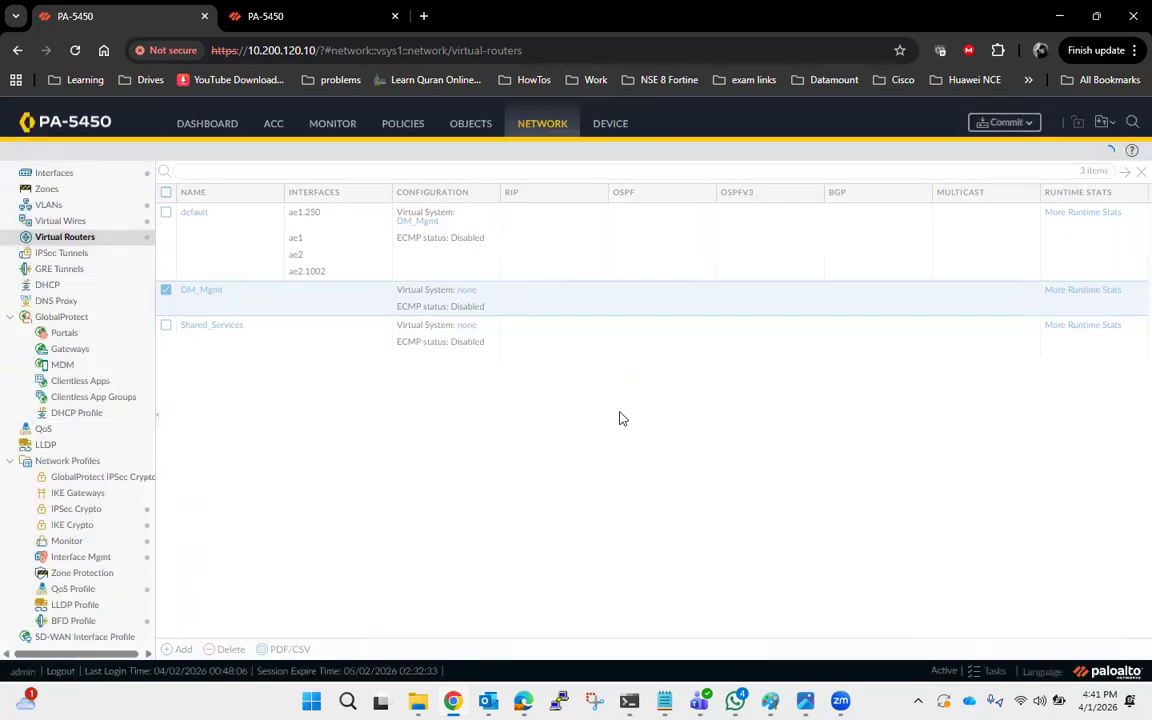
# Assign the Shared_Services virtual router to the Shared_Service (vsys2) virtual system.
pyautogui.click(467, 335)
pyautogui.click(715, 388)
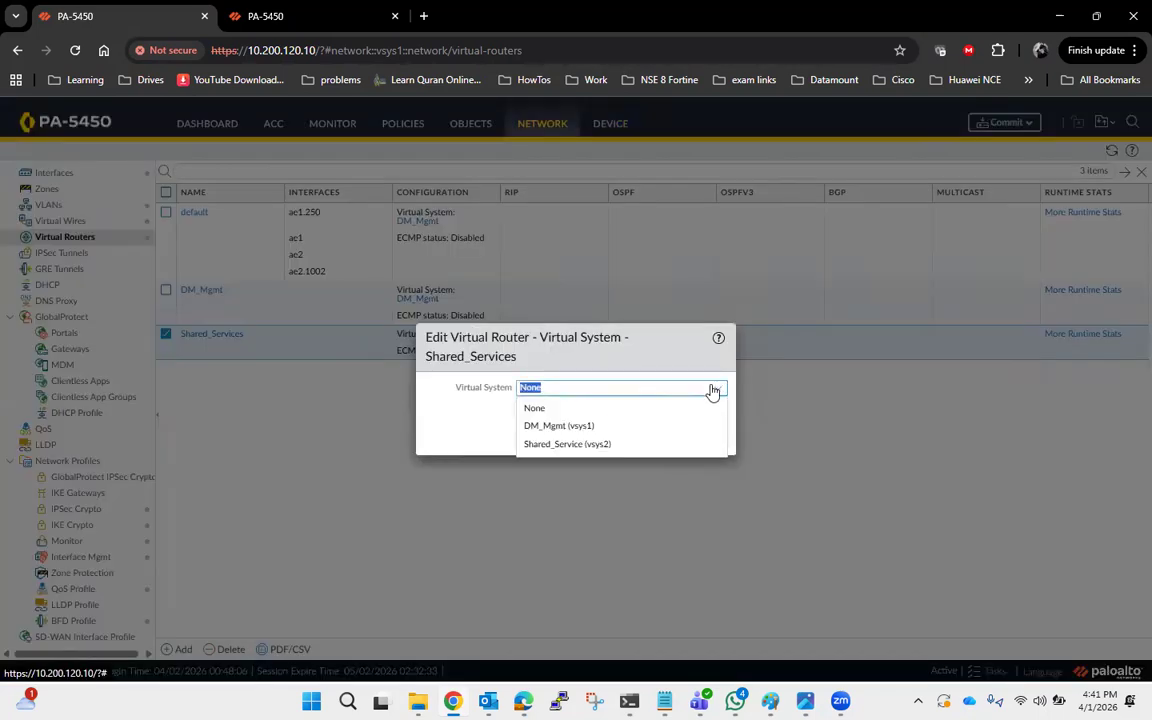
pyautogui.click(591, 444)
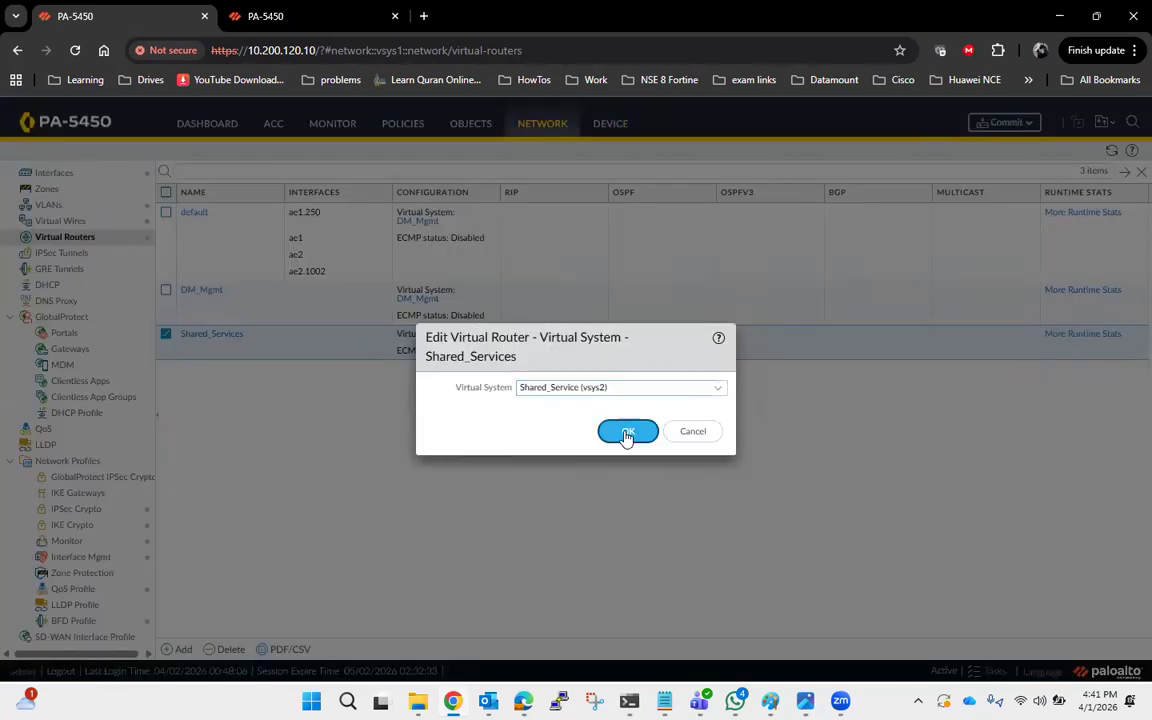
pyautogui.click(624, 435)
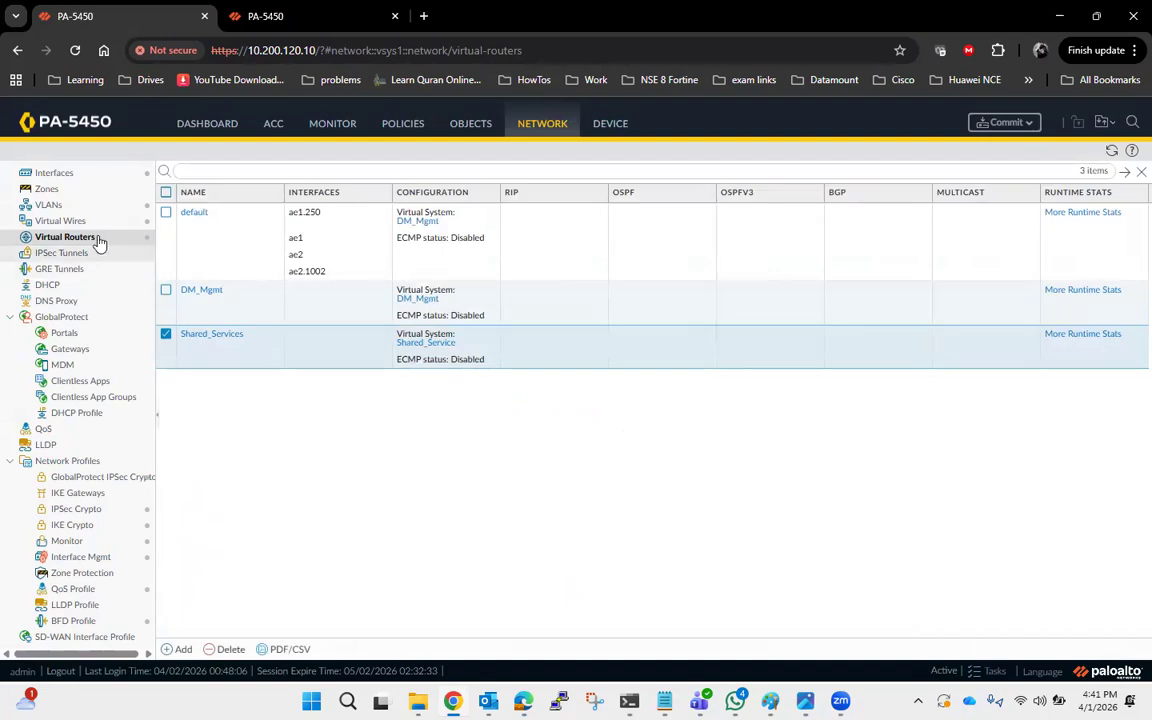
# Create a zone named LAN located in the Shared_Service (vsys2) virtual system.
pyautogui.click(47, 189)
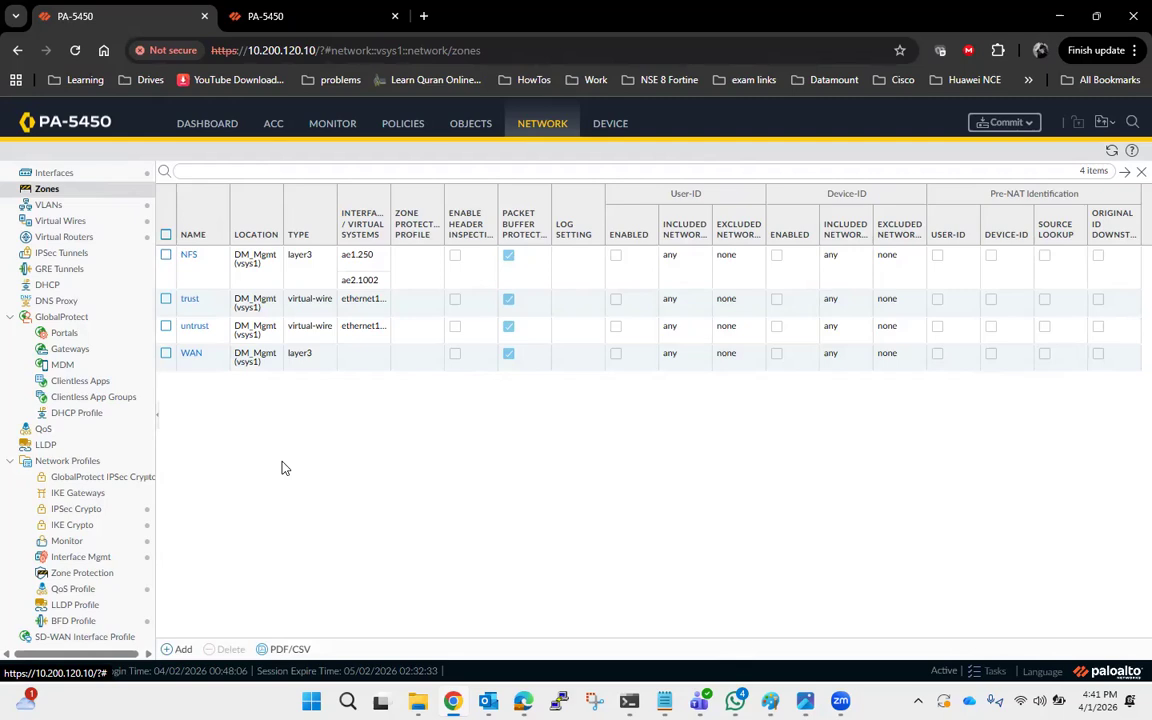
pyautogui.click(180, 649)
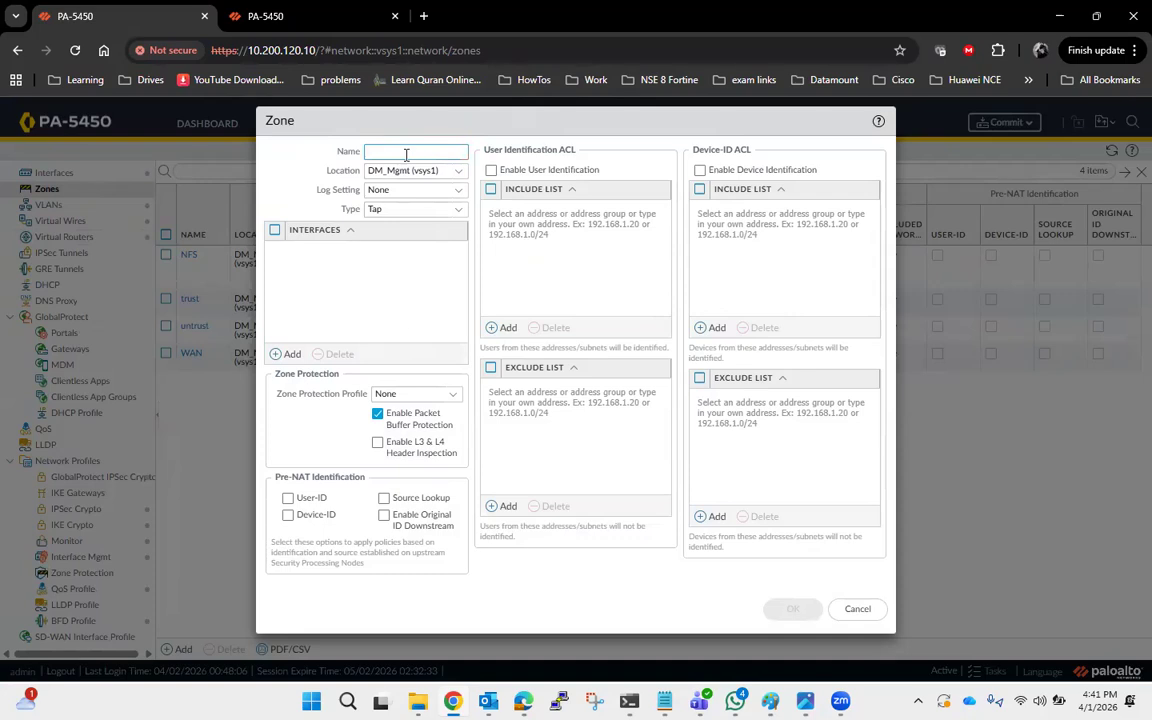
pyautogui.click(406, 155)
pyautogui.write('LAN')
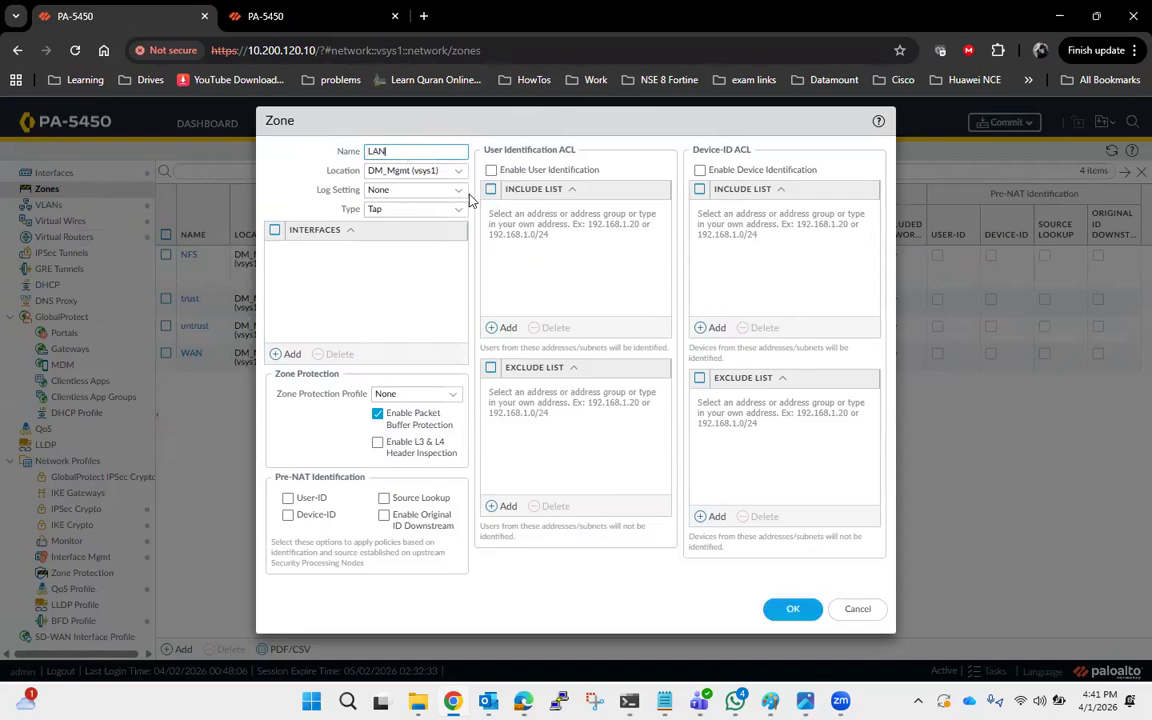
pyautogui.click(459, 172)
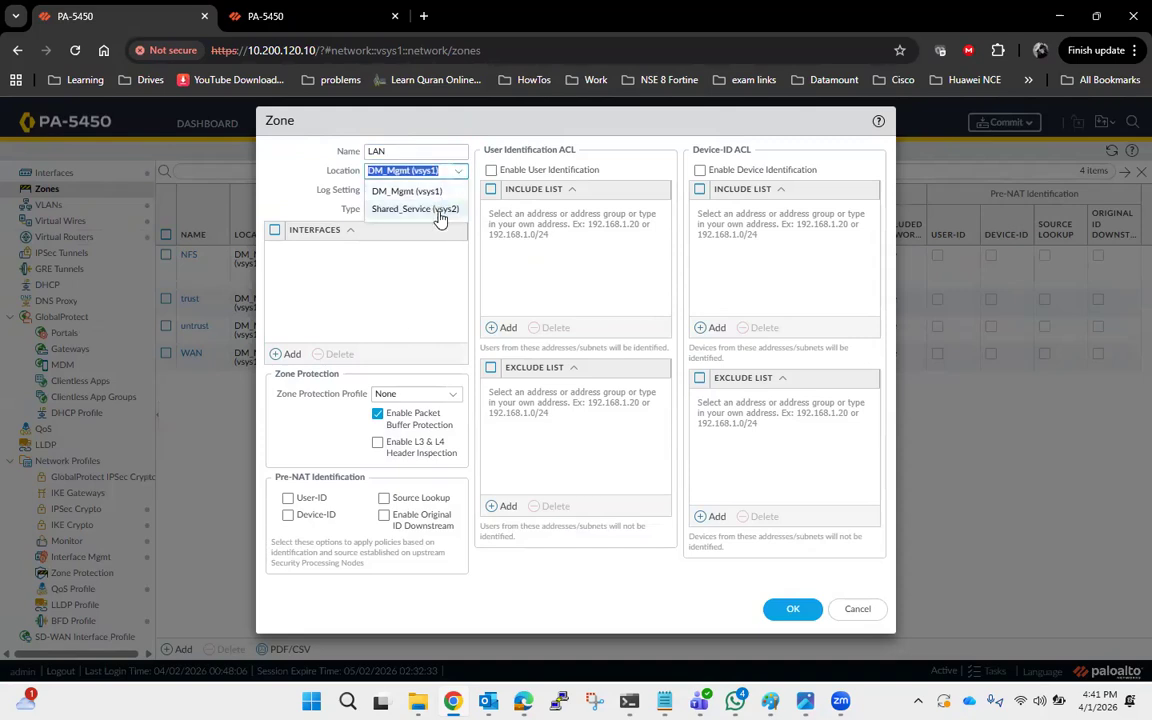
pyautogui.click(425, 211)
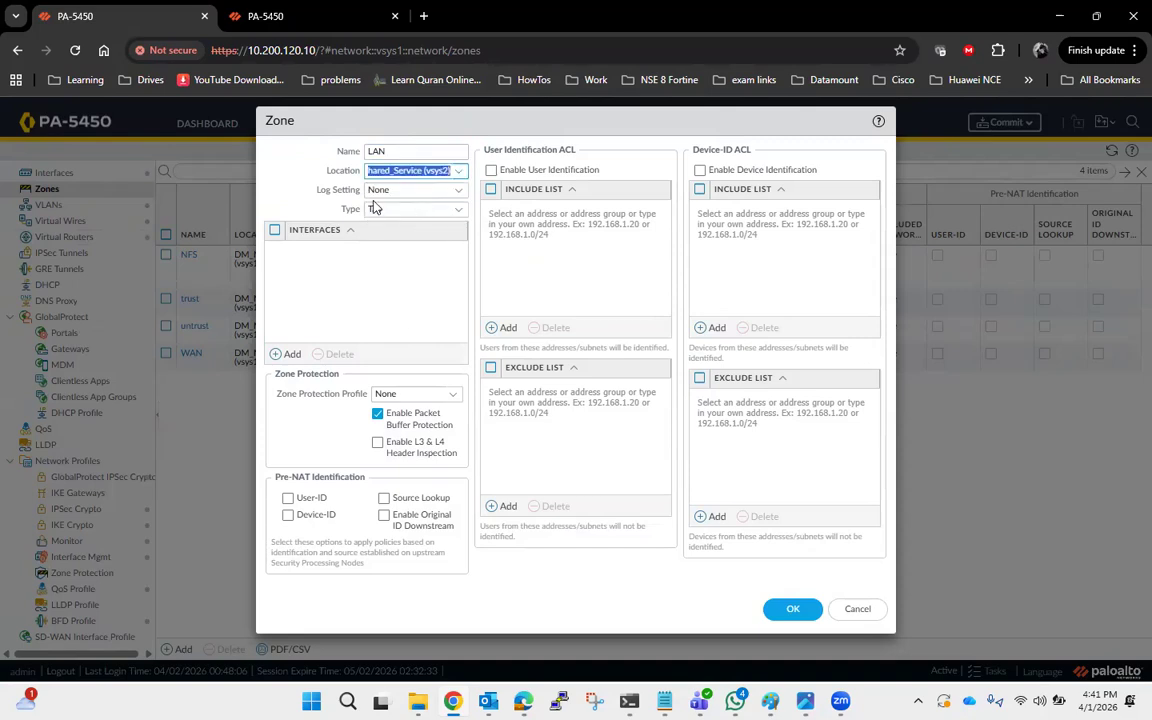
pyautogui.click(792, 608)
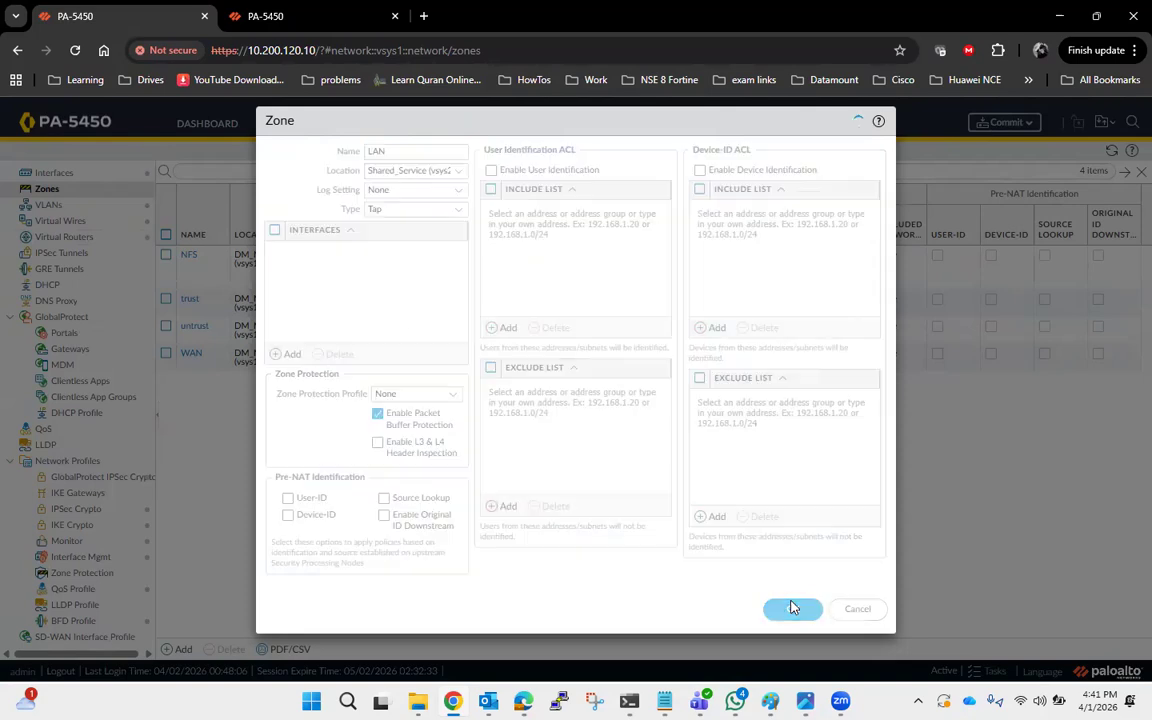
# Set the ae1.250 subinterface's virtual router to DM_Mgmt.
pyautogui.click(55, 173)
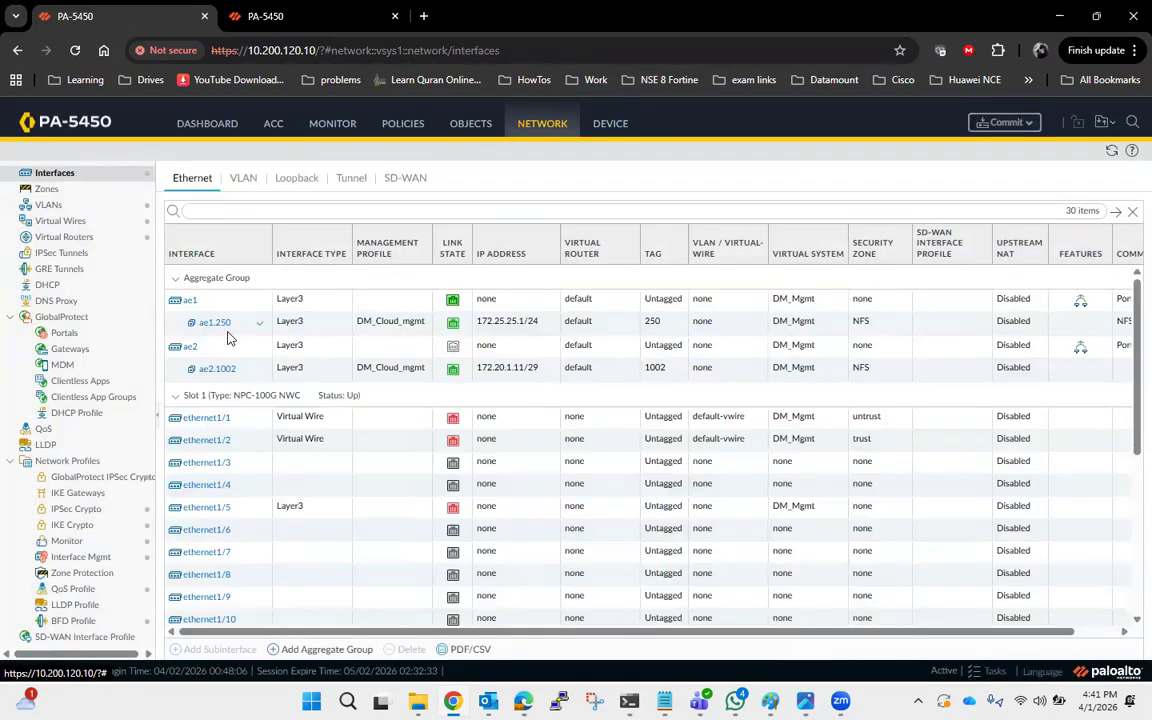
pyautogui.click(213, 323)
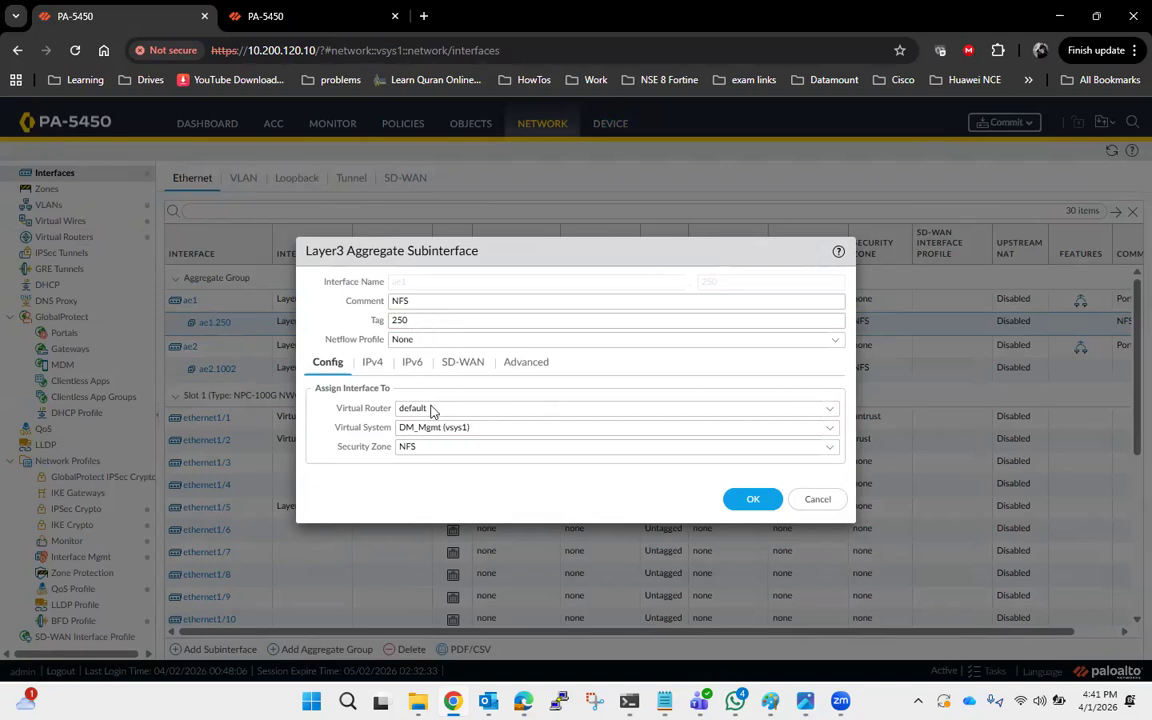
pyautogui.click(830, 410)
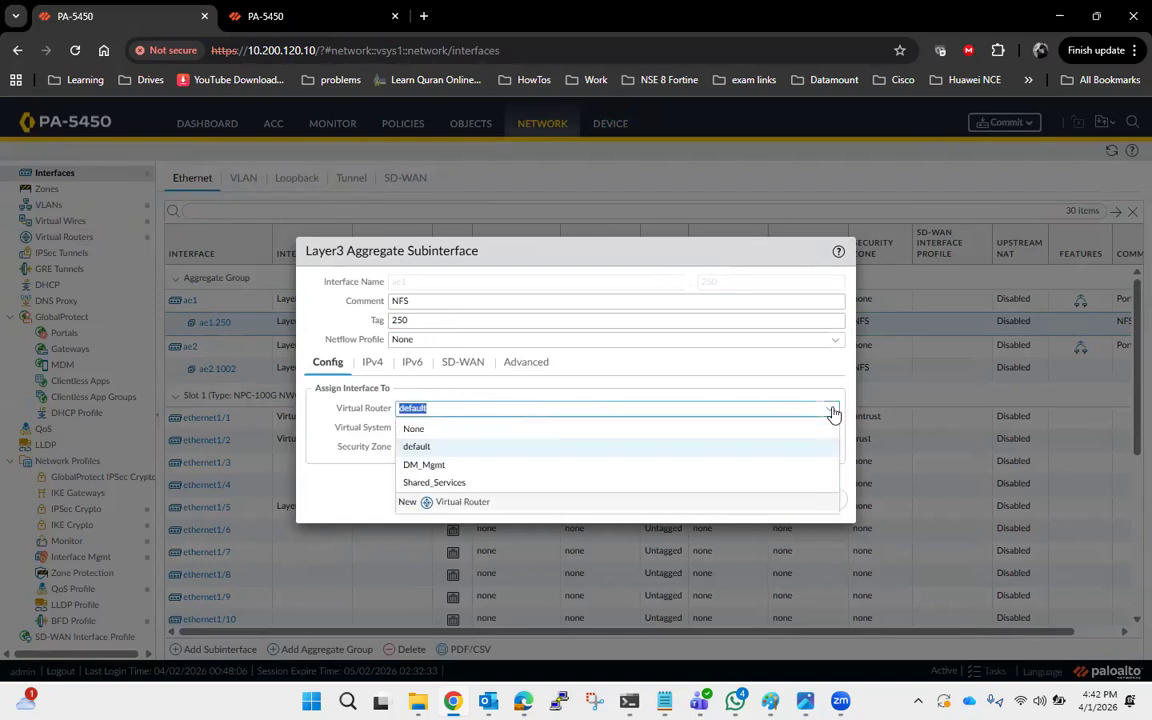
pyautogui.click(464, 470)
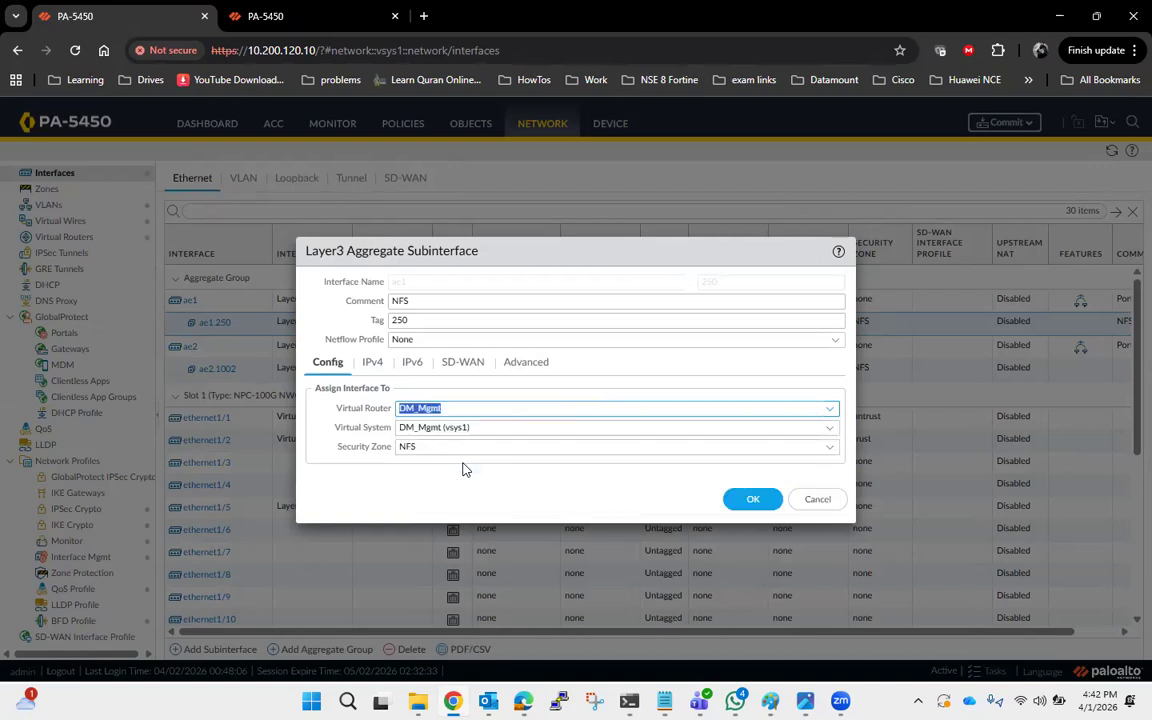
pyautogui.click(754, 500)
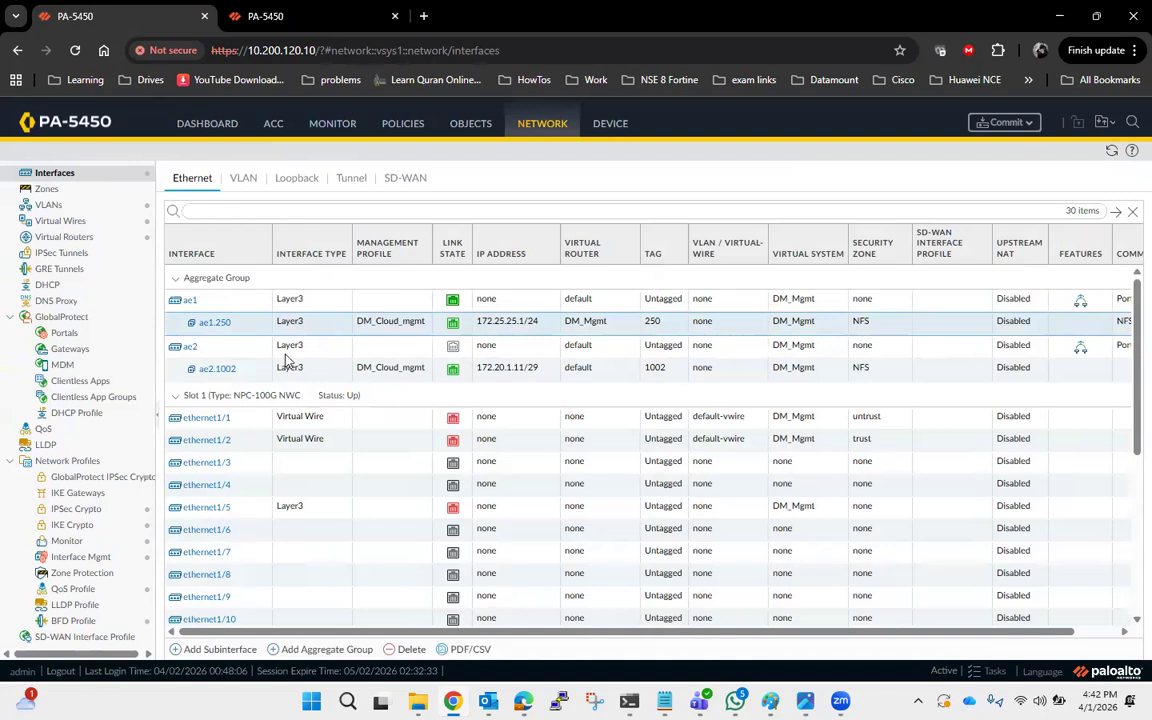
# Open the ae2.1002 subinterface and set its virtual system to Shared_Service (vsys2).
pyautogui.click(220, 371)
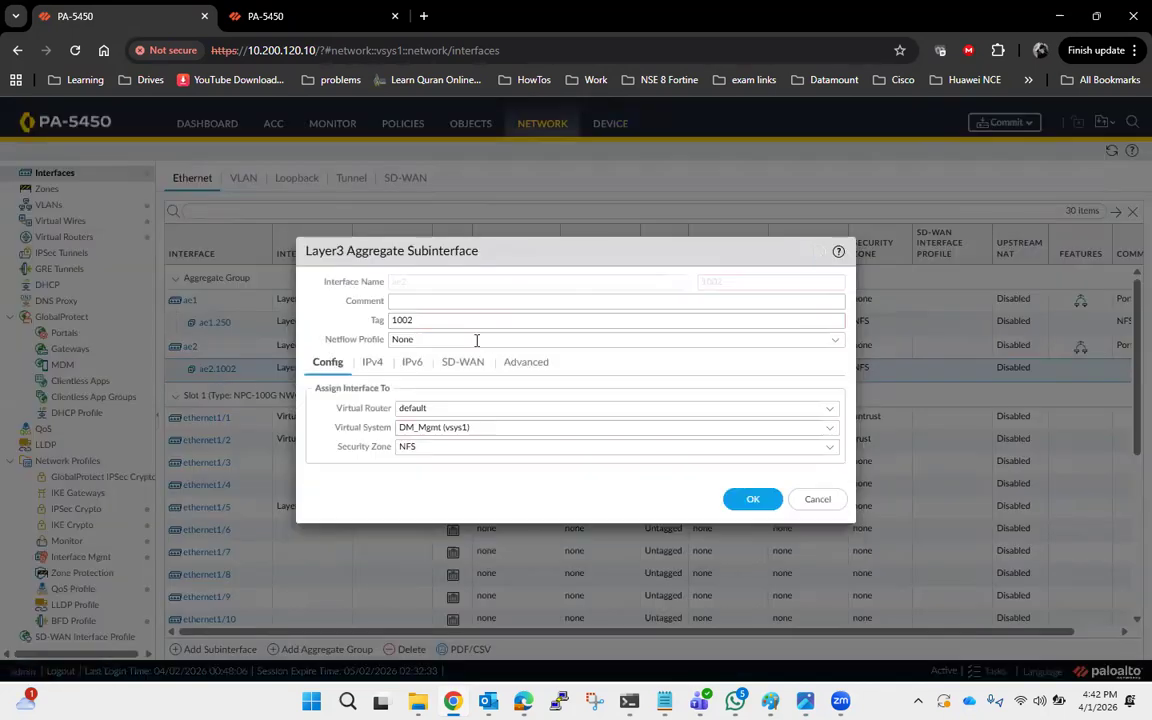
pyautogui.click(829, 431)
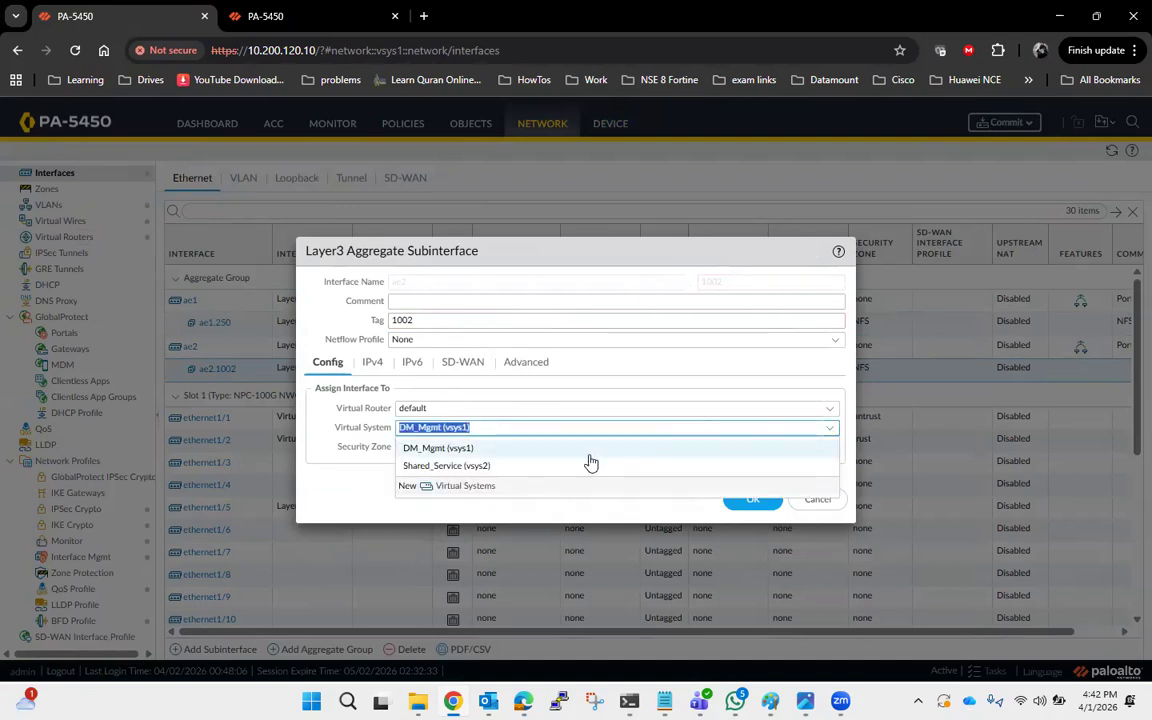
pyautogui.click(506, 467)
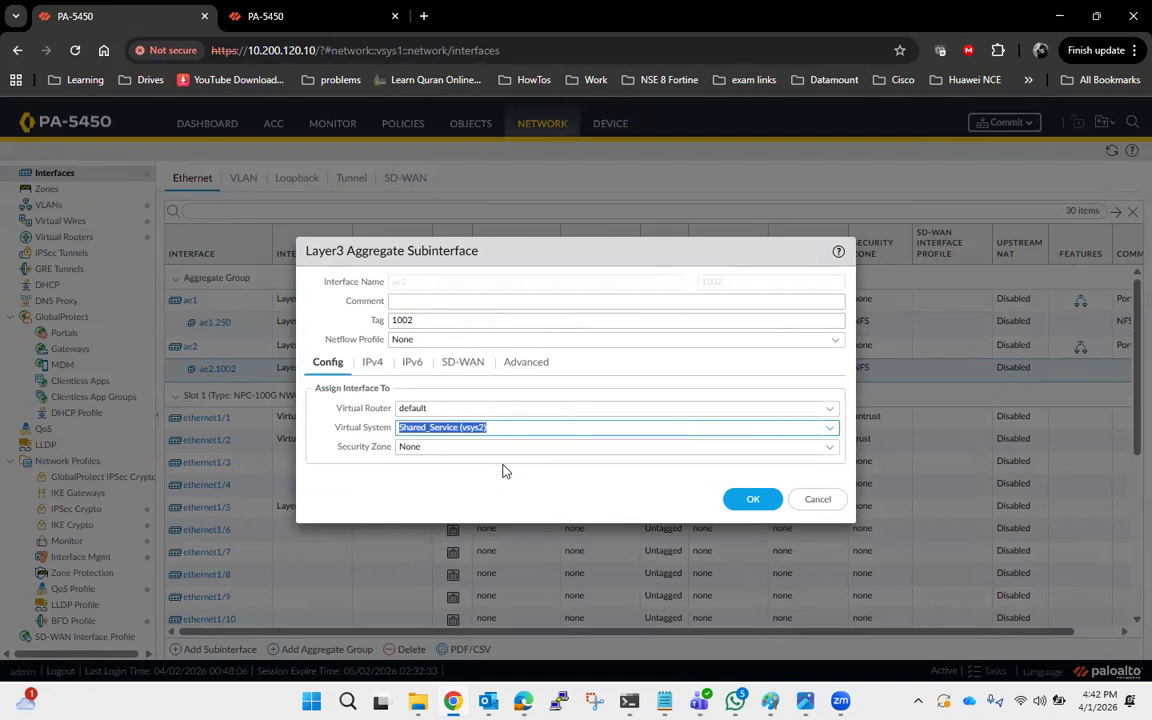
pyautogui.click(823, 404)
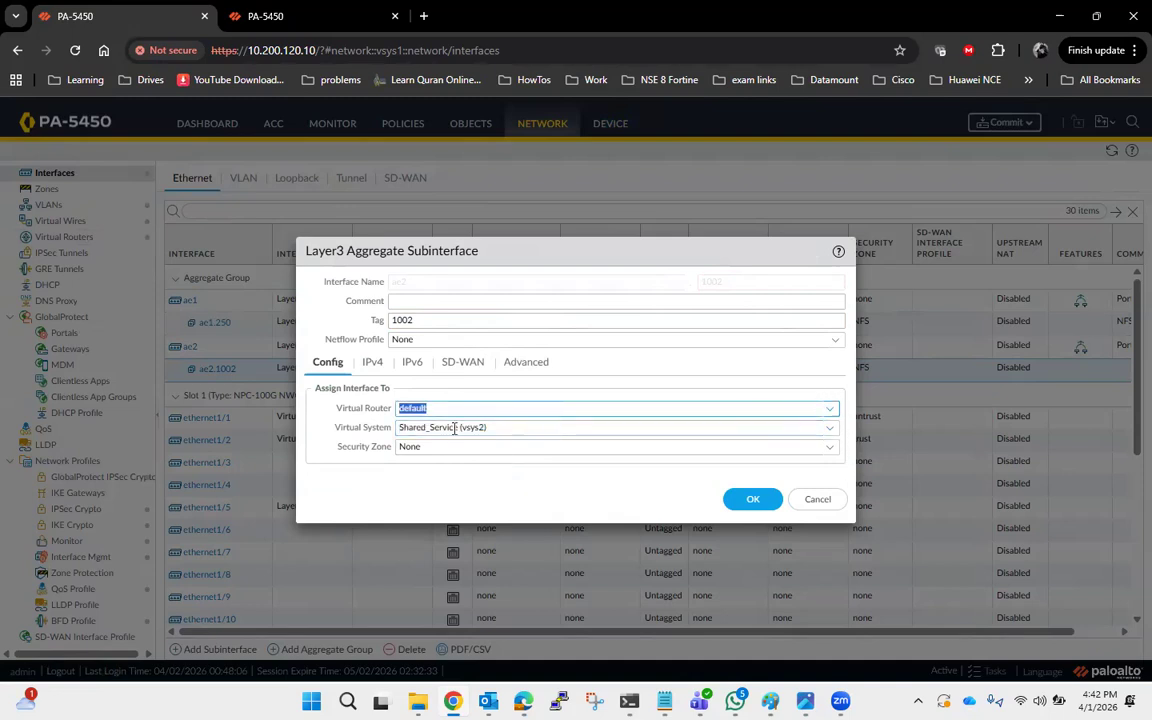
pyautogui.click(460, 428)
pyautogui.click(562, 476)
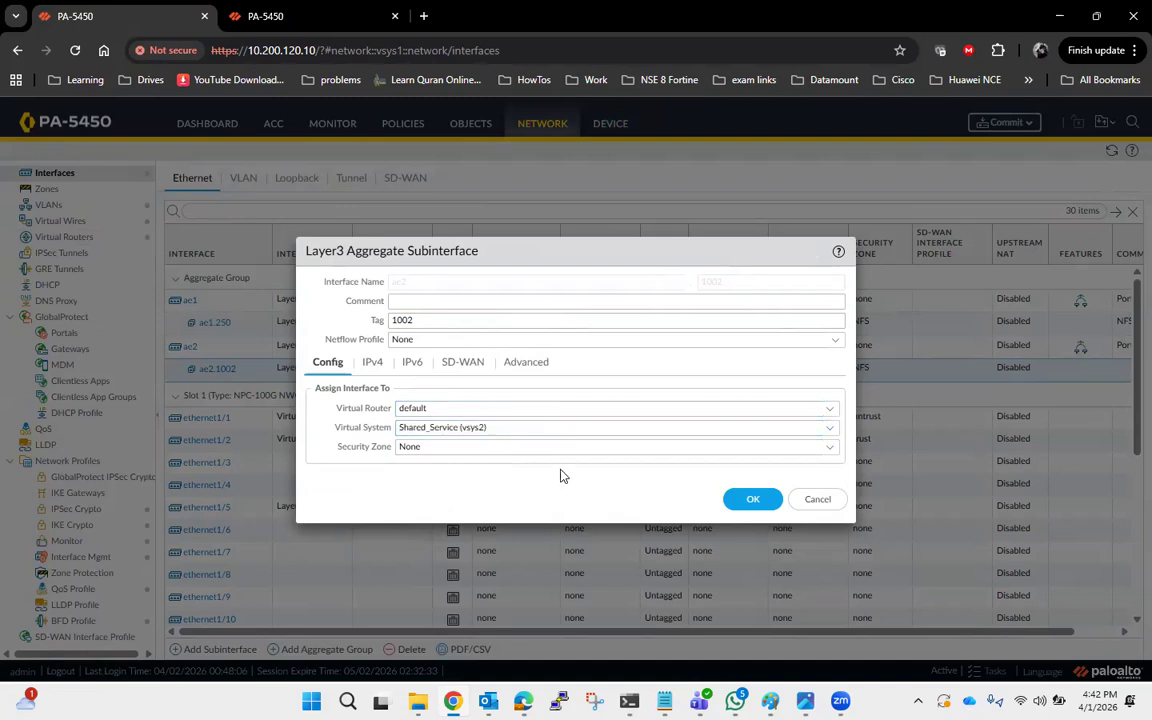
# Set the ae2.1002 subinterface's virtual router to Shared_Services and save the subinterface.
pyautogui.click(829, 408)
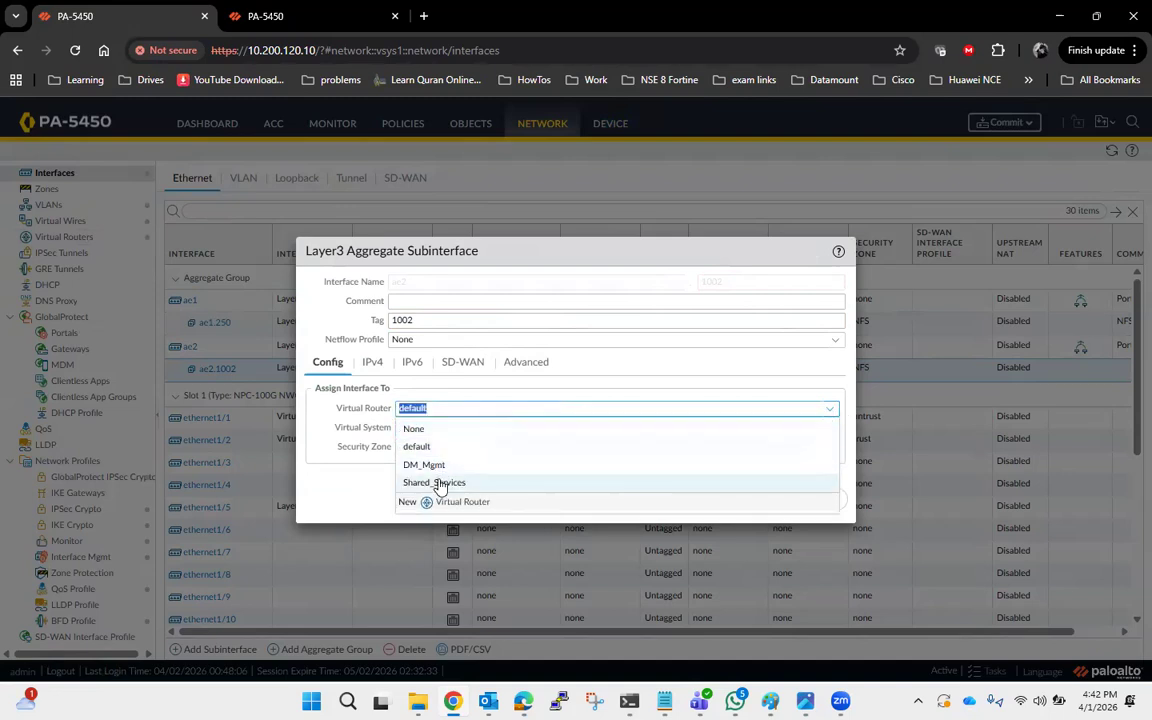
pyautogui.click(438, 483)
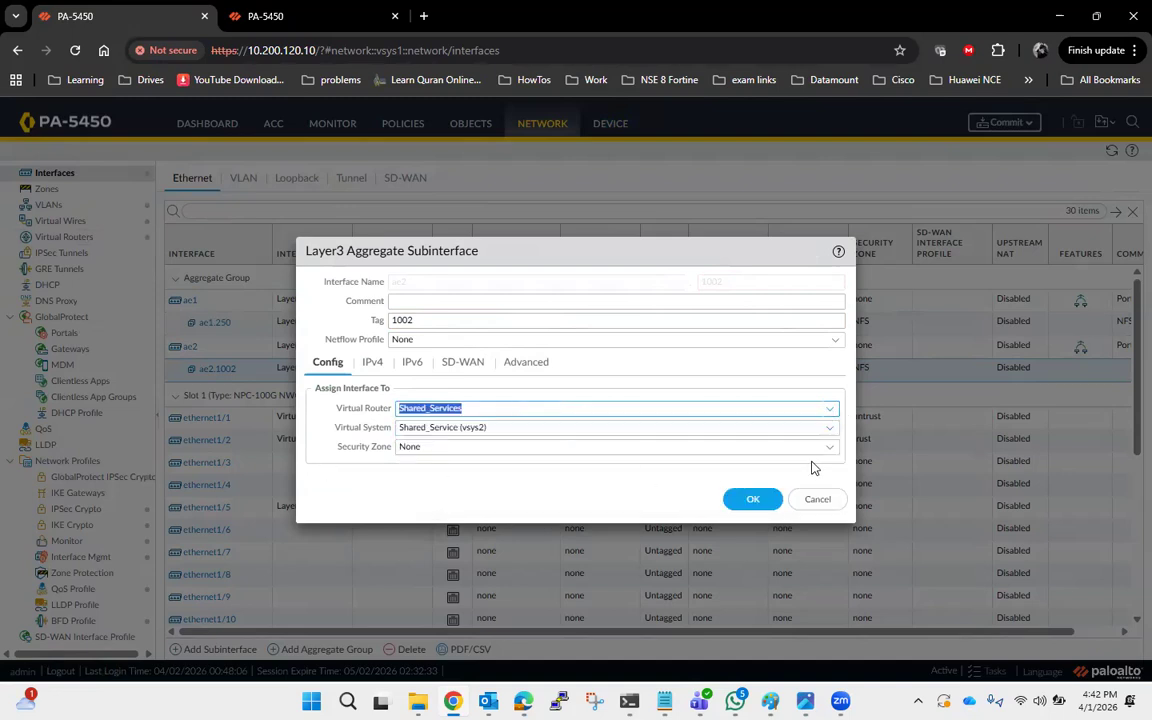
pyautogui.click(826, 448)
pyautogui.click(558, 509)
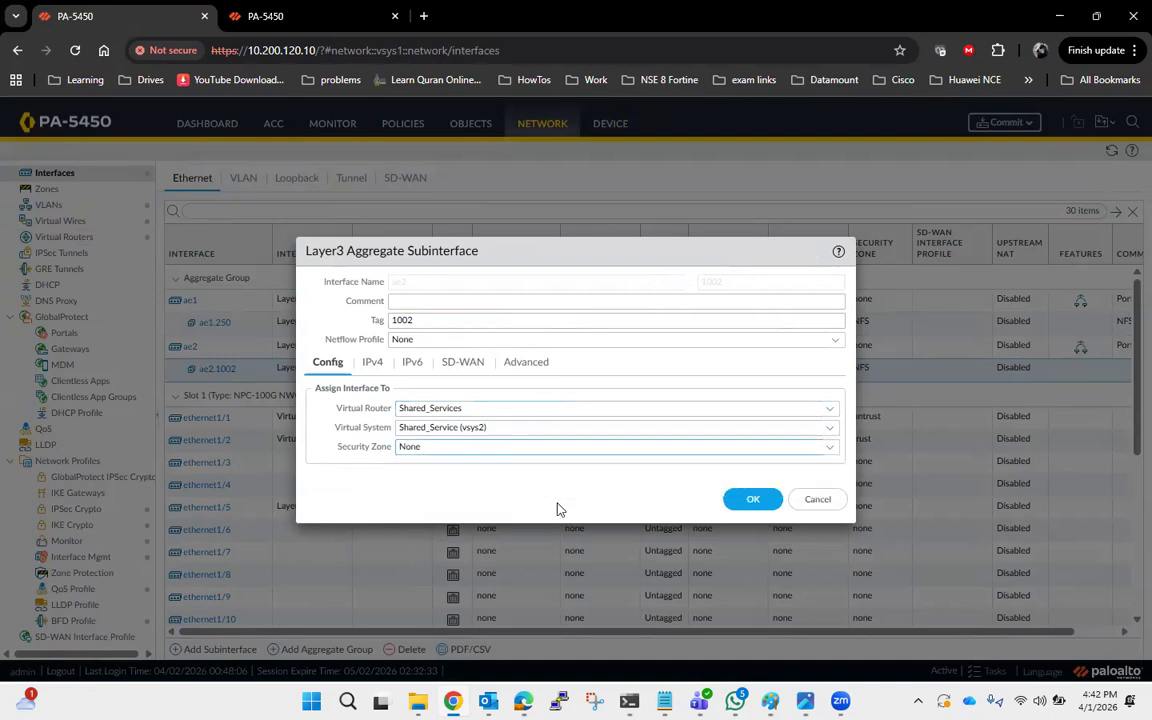
pyautogui.click(833, 449)
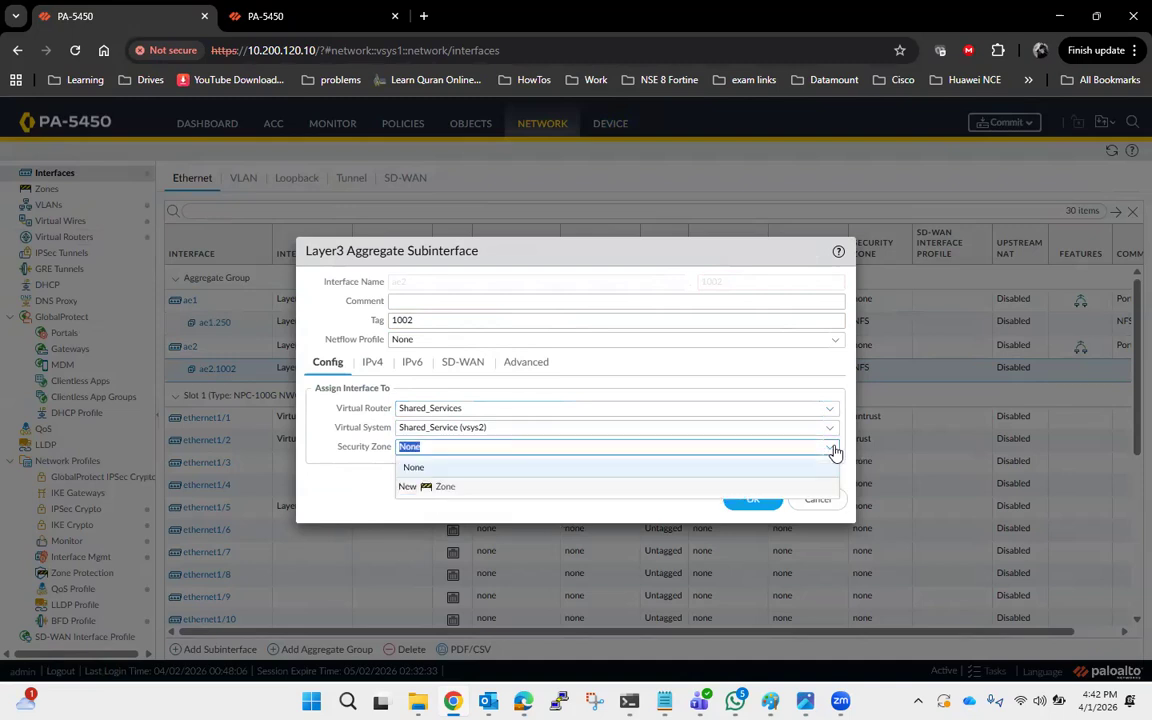
pyautogui.click(516, 514)
pyautogui.click(753, 502)
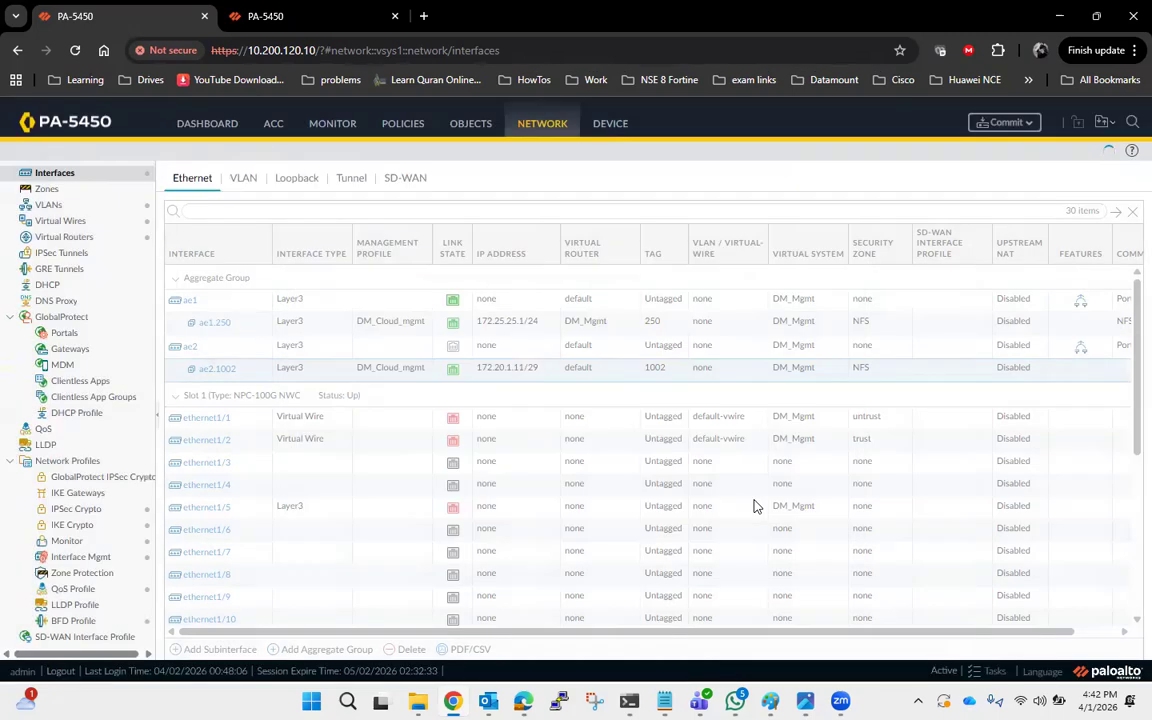
# Change the LAN zone's type to Layer3.
pyautogui.click(72, 192)
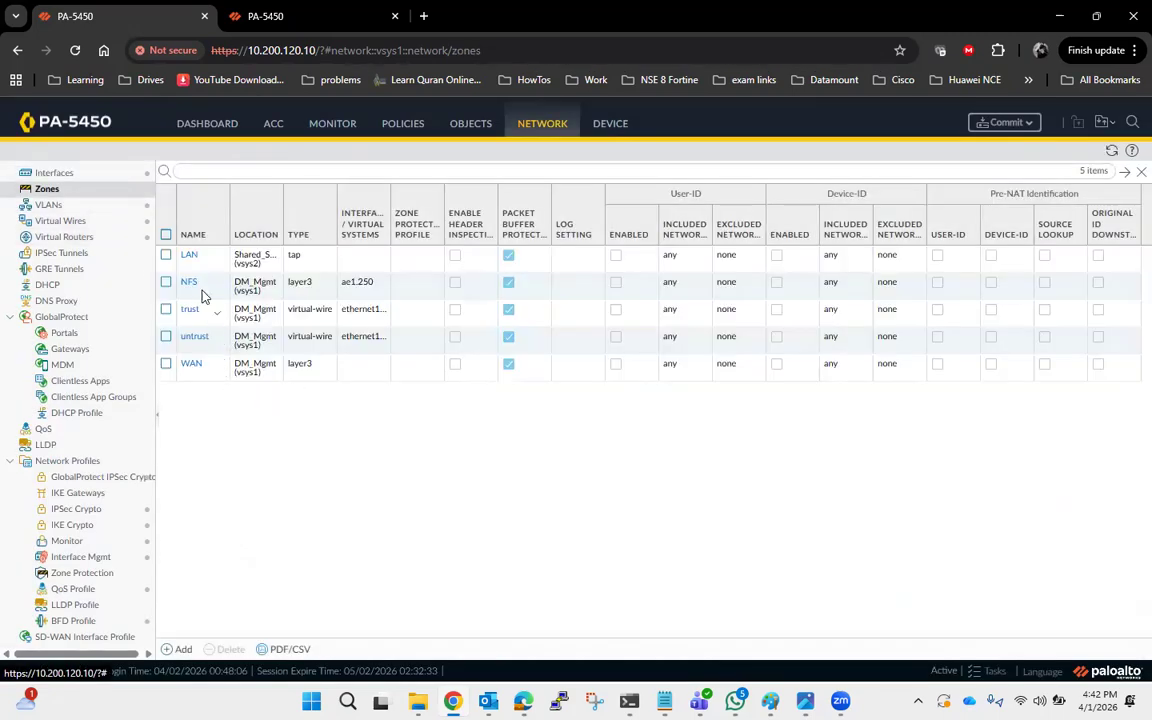
pyautogui.click(189, 258)
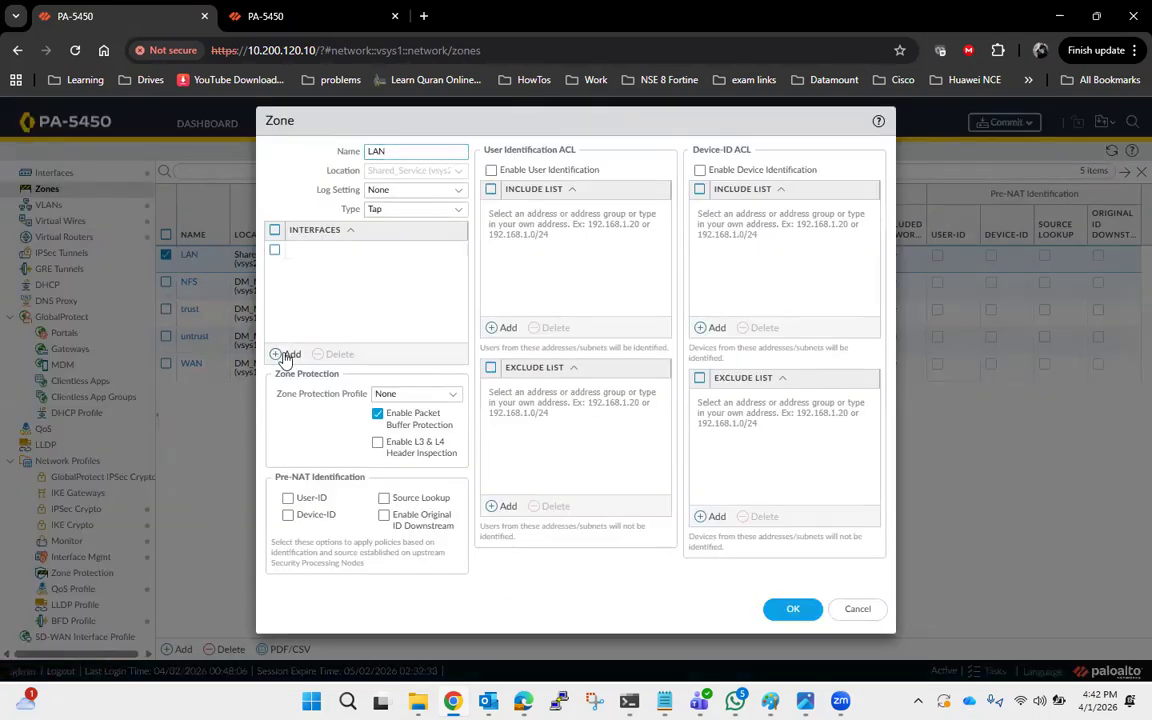
pyautogui.click(286, 354)
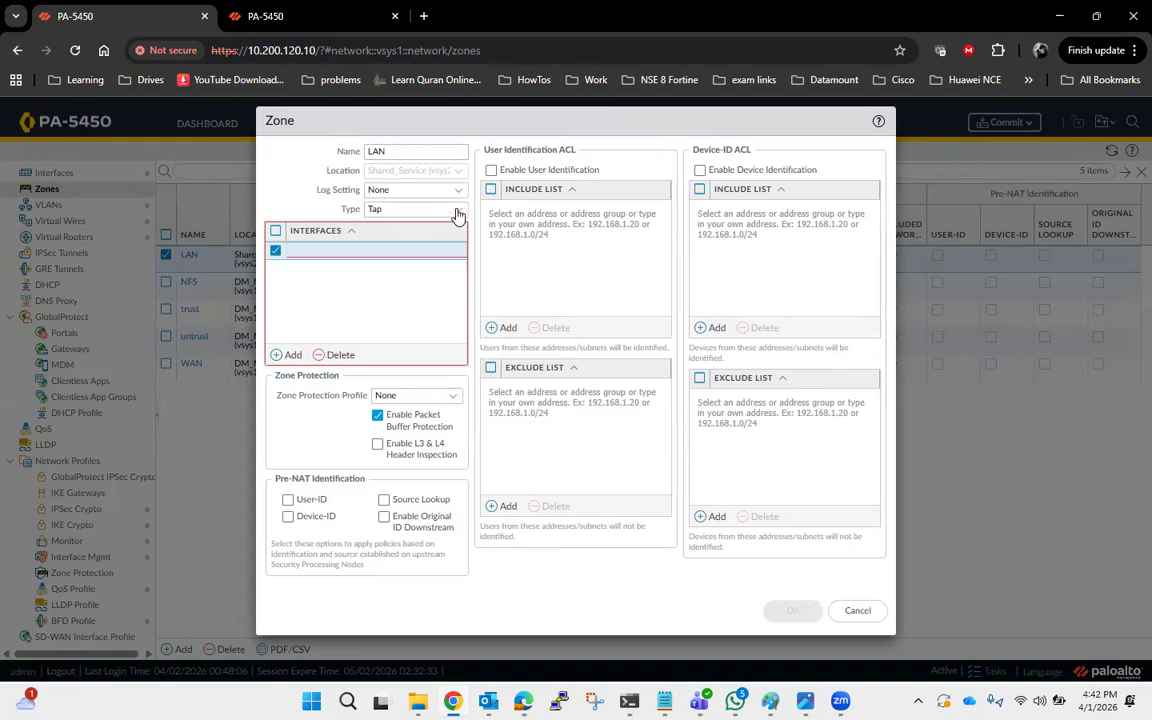
pyautogui.click(456, 212)
pyautogui.click(411, 284)
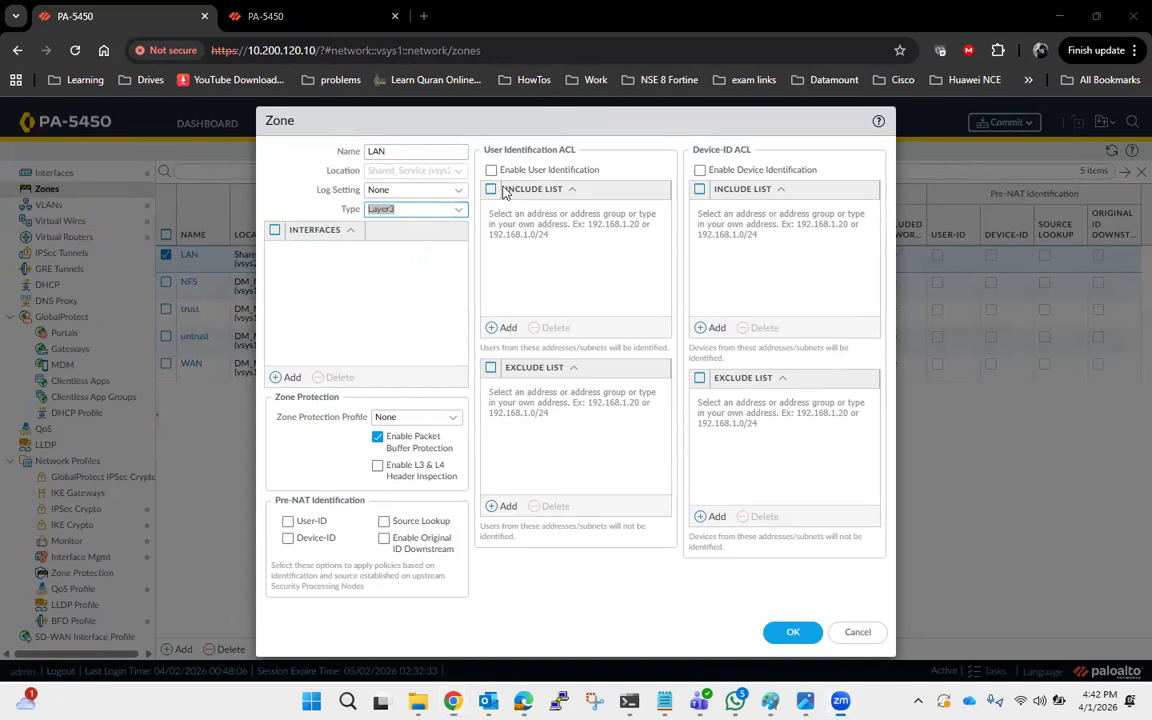
# Assign the ae2.1002 subinterface to the LAN security zone and save it.
pyautogui.click(72, 168)
pyautogui.click(218, 368)
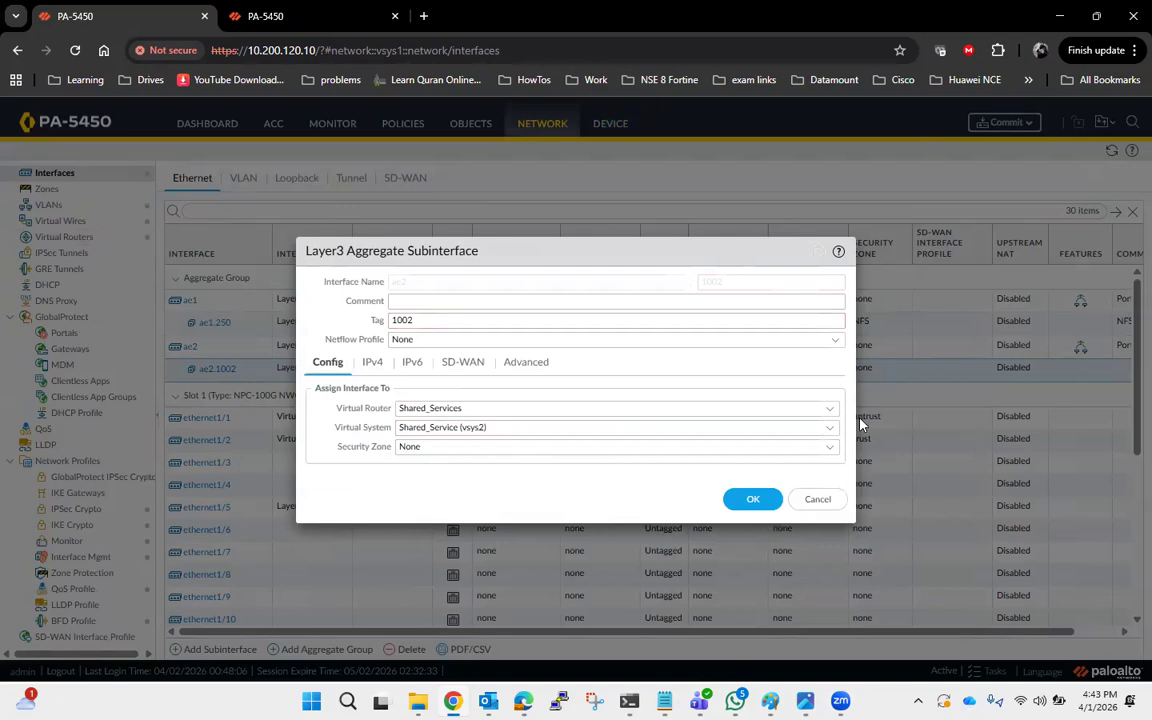
pyautogui.click(832, 448)
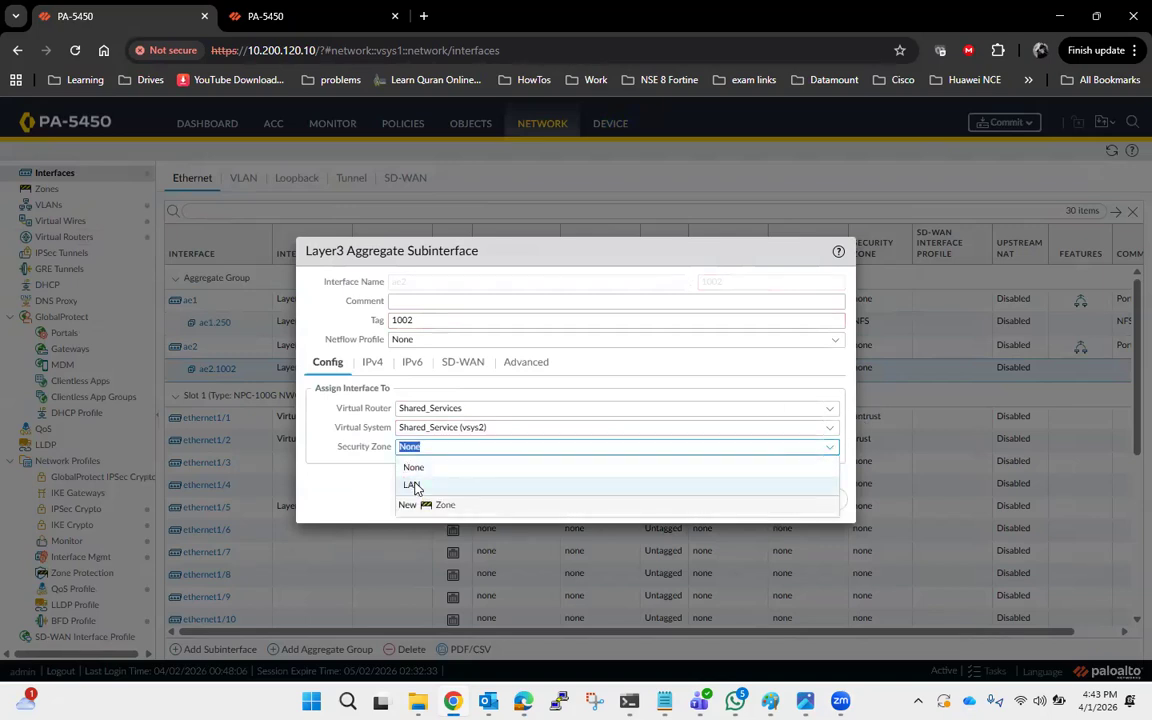
pyautogui.click(411, 483)
pyautogui.click(760, 502)
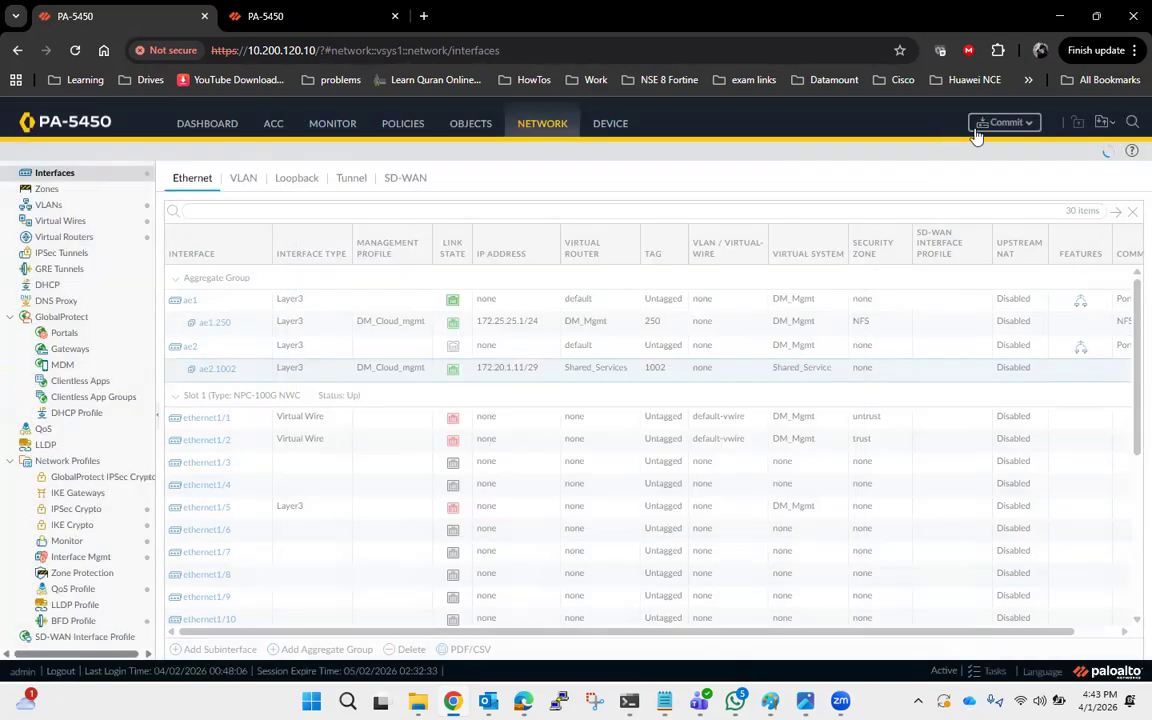
# Commit the configuration and switch to the network diagram in Paint.
pyautogui.click(1003, 123)
pyautogui.click(748, 586)
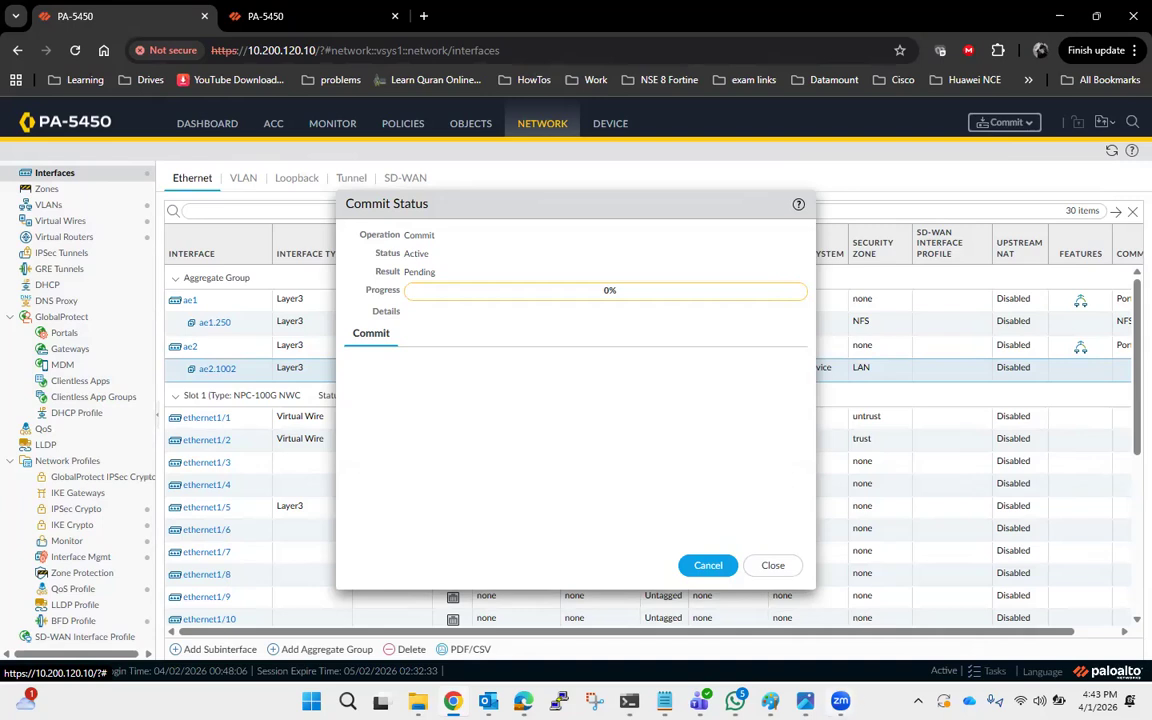
pyautogui.click(770, 701)
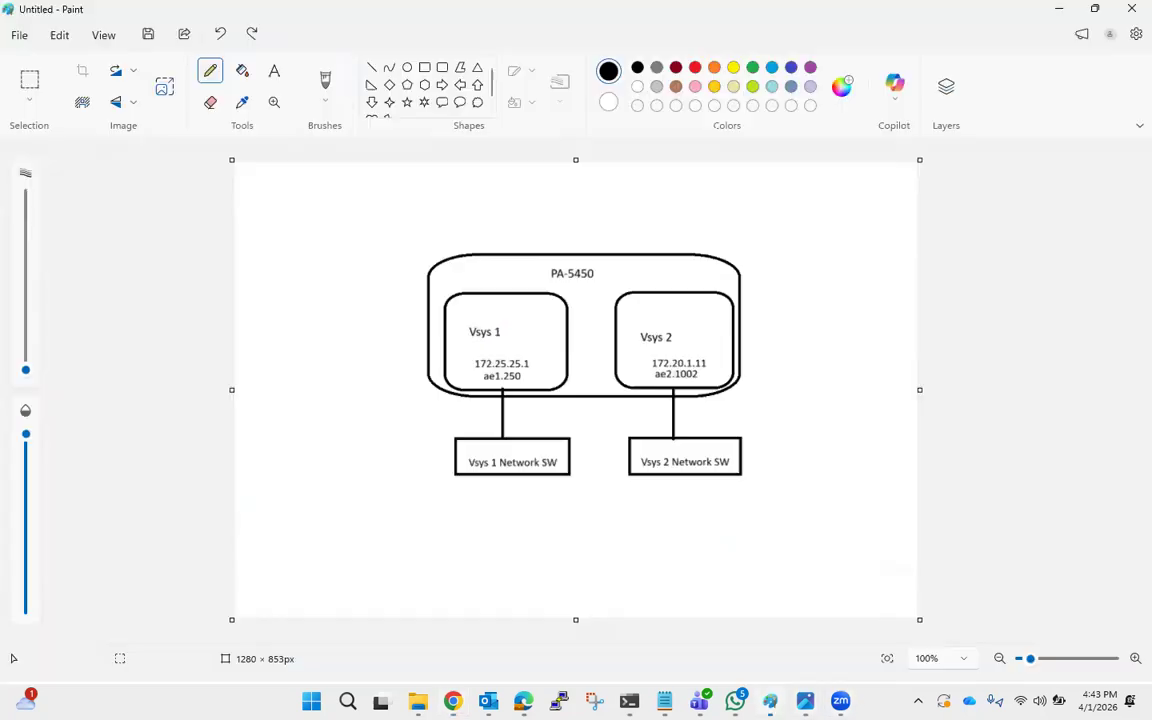
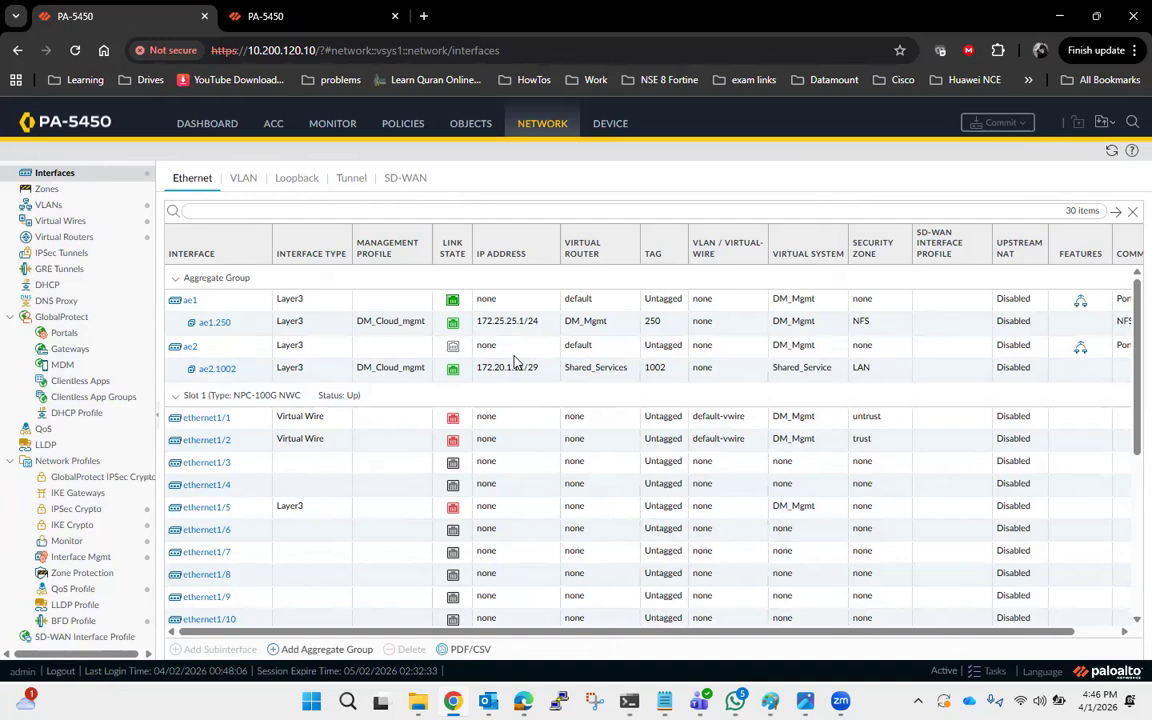
# Make vsys2 (Shared_Service) a visible virtual system for the DM_Mgmt virtual system.
pyautogui.click(609, 124)
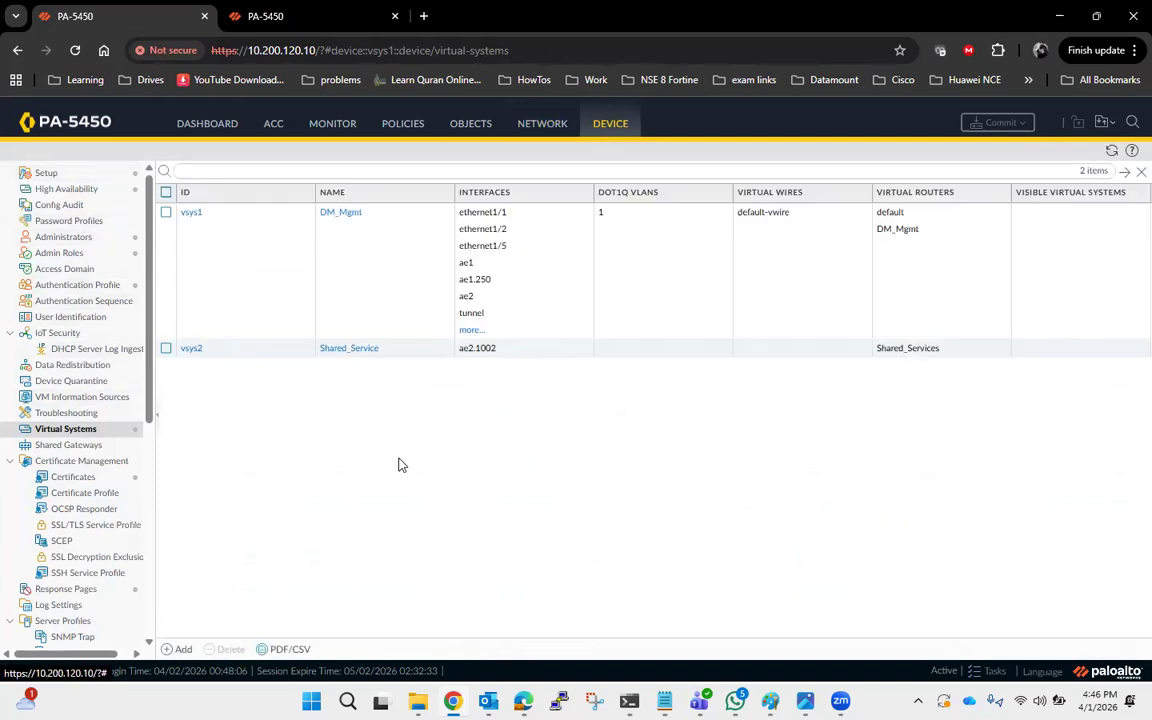
pyautogui.click(193, 214)
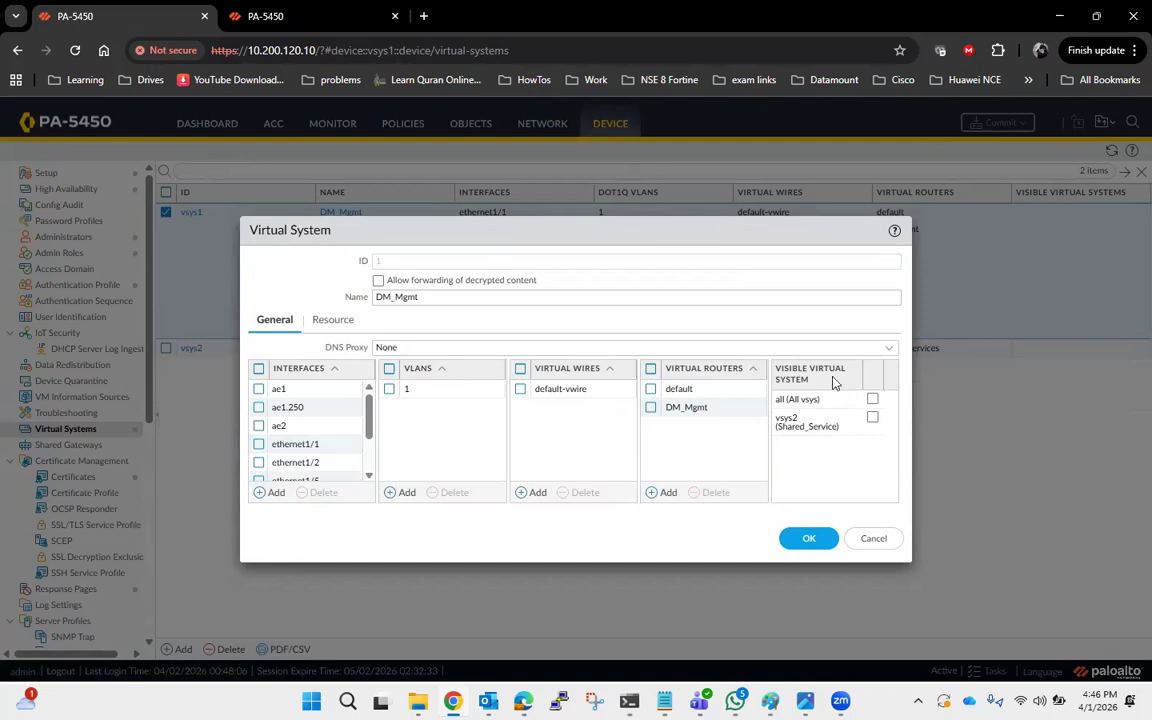
pyautogui.click(872, 418)
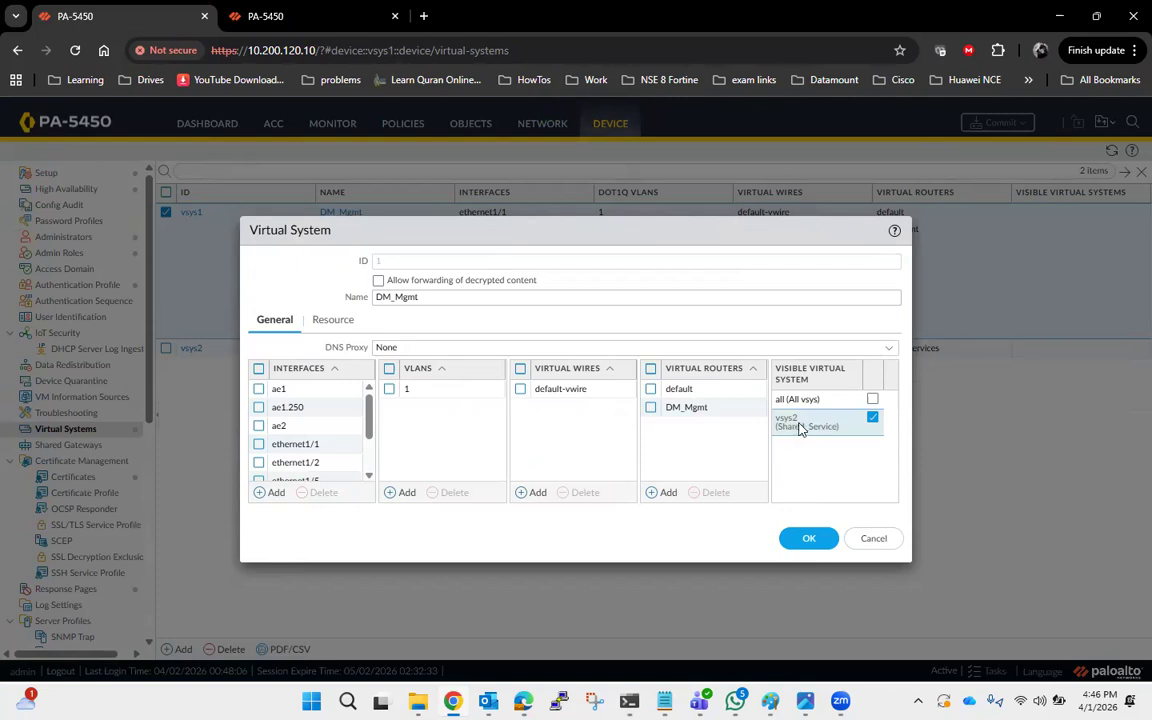
pyautogui.click(801, 538)
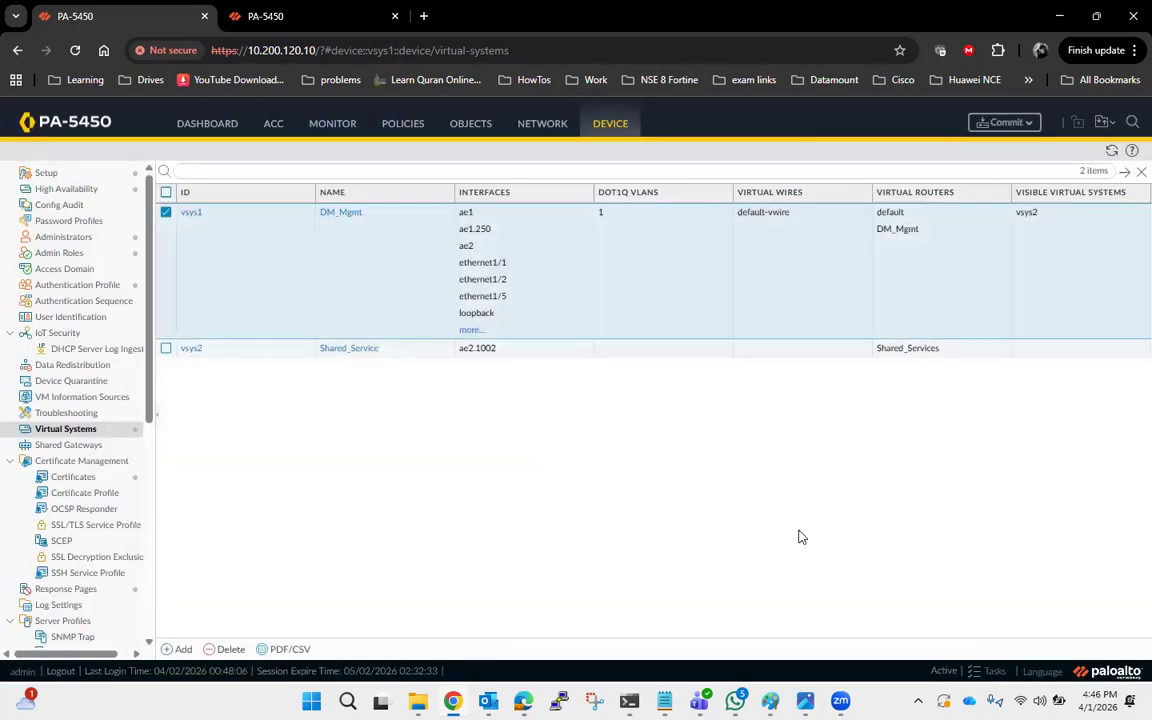
# Make vsys1 (DM_Mgmt) a visible virtual system for the Shared_Service virtual system.
pyautogui.click(196, 350)
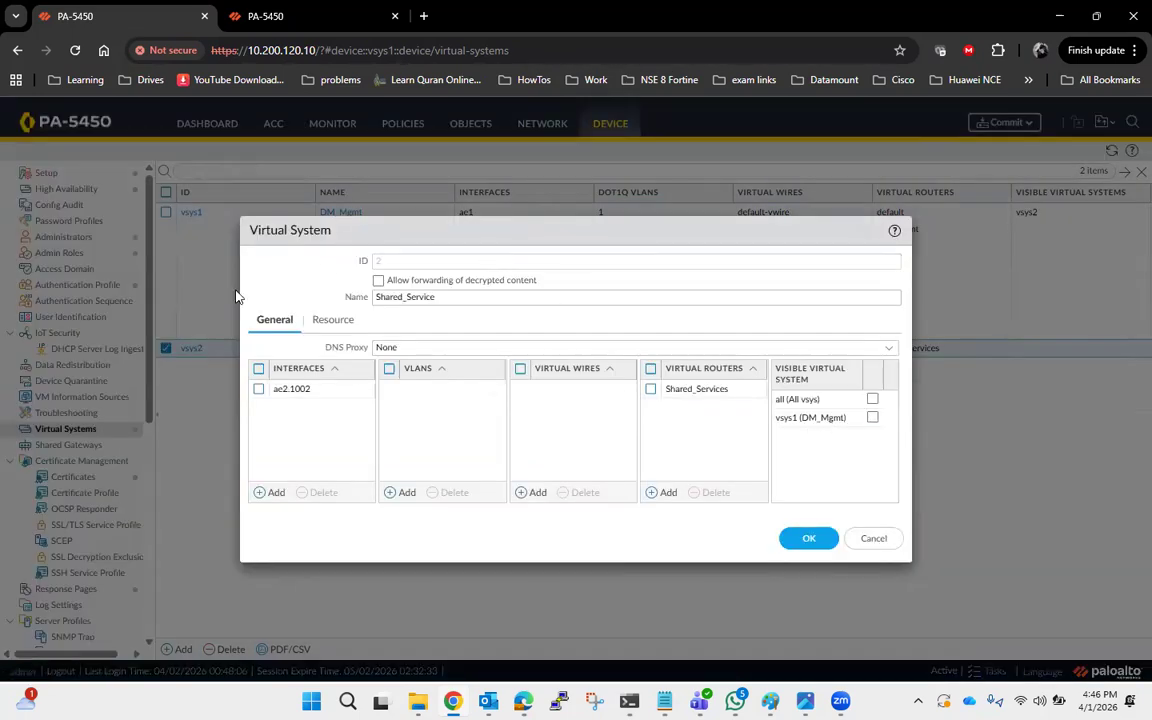
pyautogui.click(873, 419)
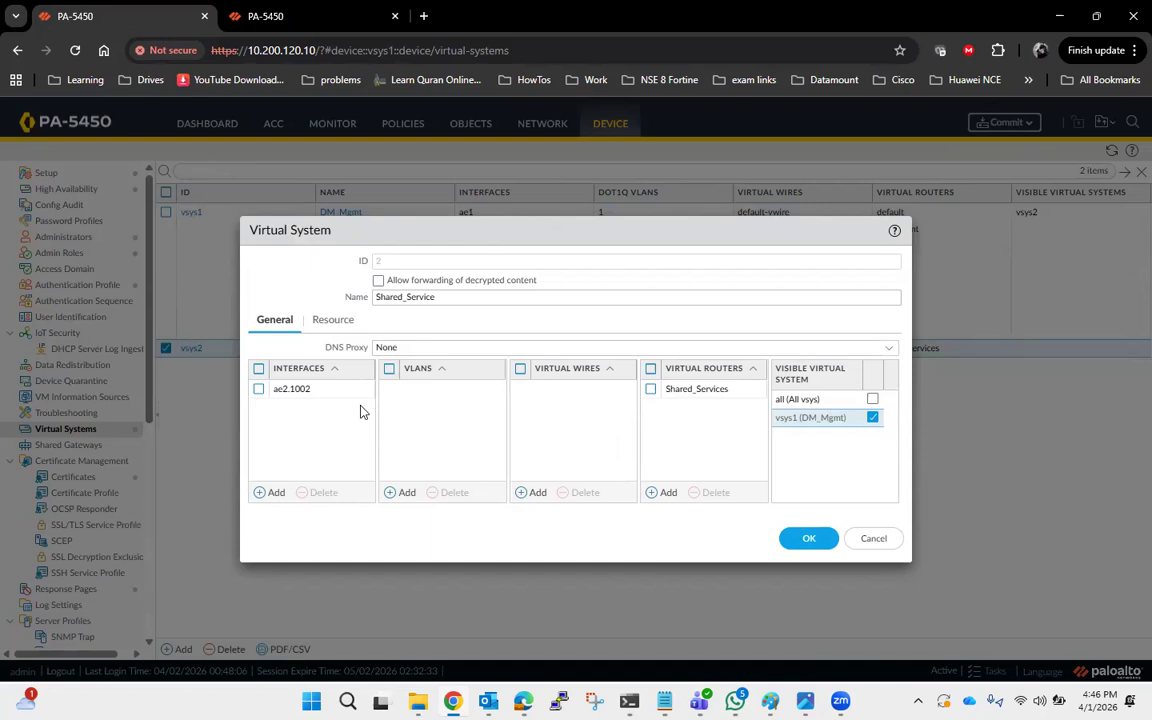
pyautogui.click(797, 539)
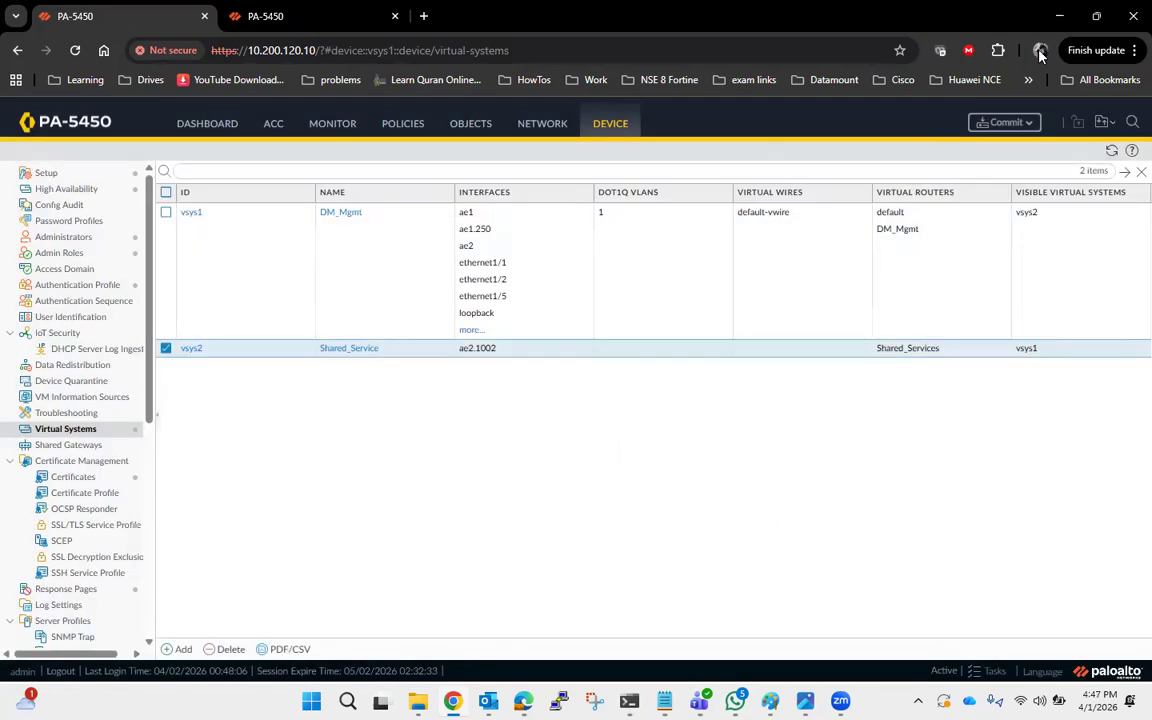
# Commit the virtual system visibility changes and switch to the Paint network diagram.
pyautogui.click(1010, 122)
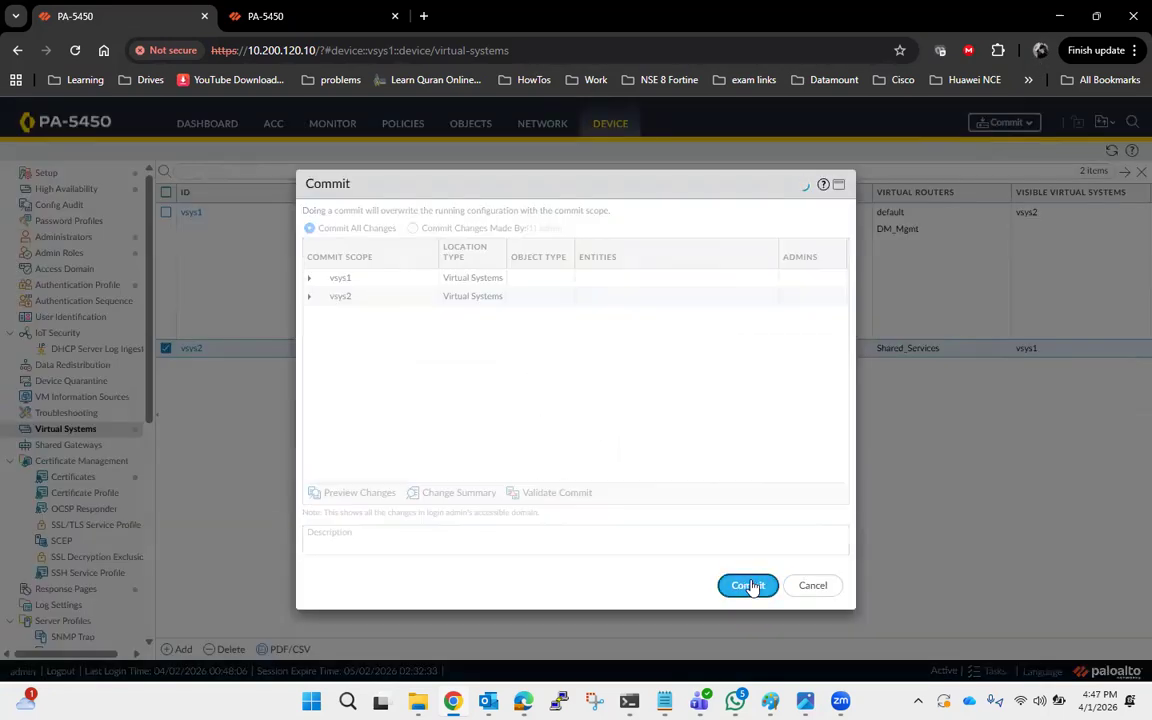
pyautogui.click(750, 585)
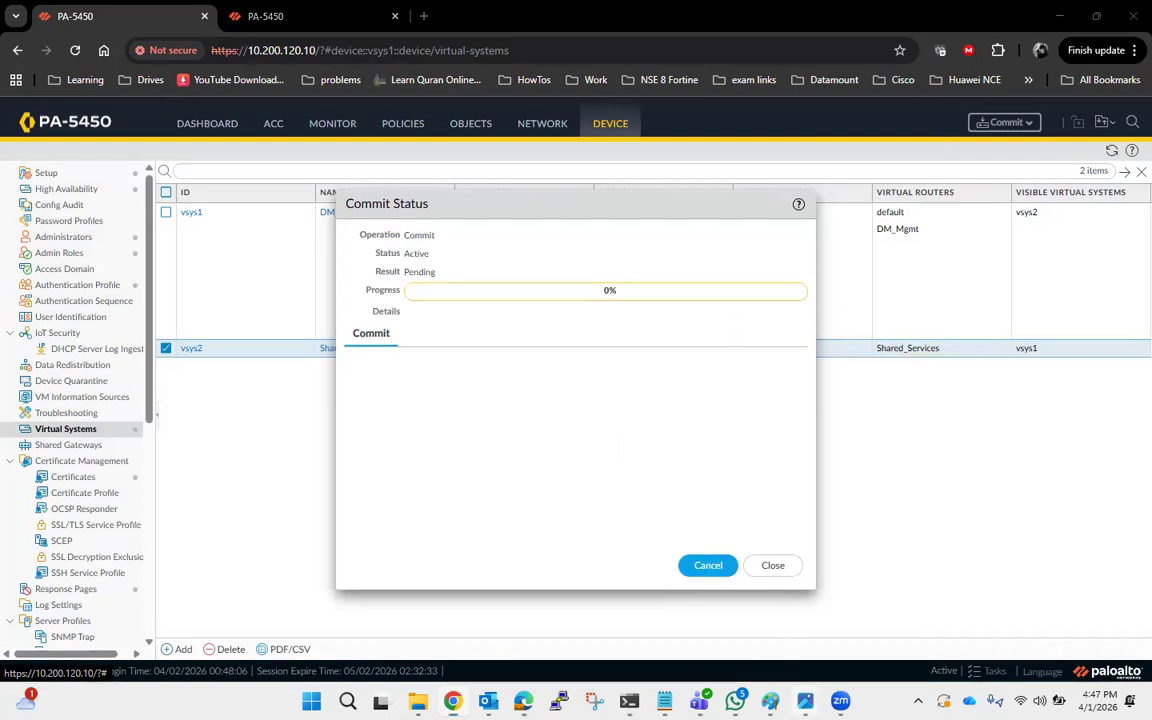
pyautogui.moveTo(805, 700)
pyautogui.click(770, 700)
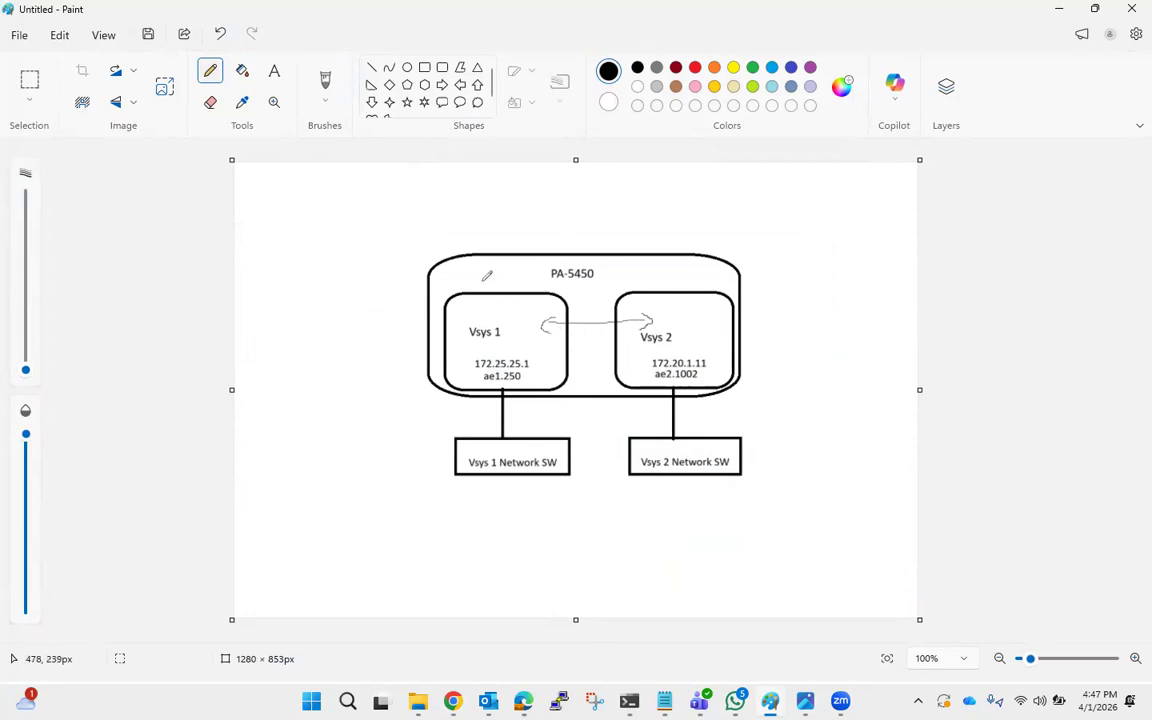
# Sketch zone boxes above Vsys 1 and Vsys 2, a connecting path between them, and NFS and LAN labels.
pyautogui.moveTo(476, 293)
pyautogui.mouseDown()
pyautogui.moveTo(474, 278)
pyautogui.moveTo(527, 266)
pyautogui.moveTo(536, 312)
pyautogui.moveTo(474, 317)
pyautogui.mouseUp()
pyautogui.moveTo(638, 266)
pyautogui.mouseDown()
pyautogui.moveTo(637, 292)
pyautogui.moveTo(688, 253)
pyautogui.moveTo(699, 307)
pyautogui.moveTo(637, 292)
pyautogui.mouseUp()
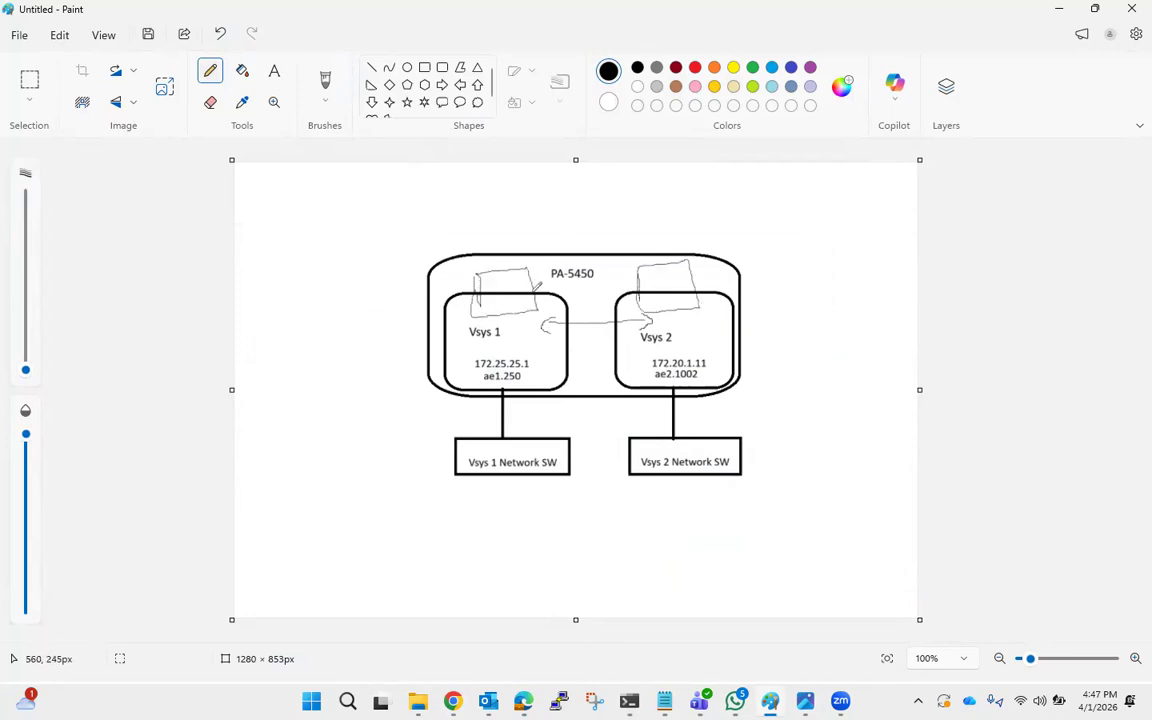
pyautogui.moveTo(524, 289); pyautogui.dragTo(657, 287)
pyautogui.moveTo(530, 410)
pyautogui.mouseDown()
pyautogui.moveTo(545, 352)
pyautogui.moveTo(512, 309)
pyautogui.mouseUp()
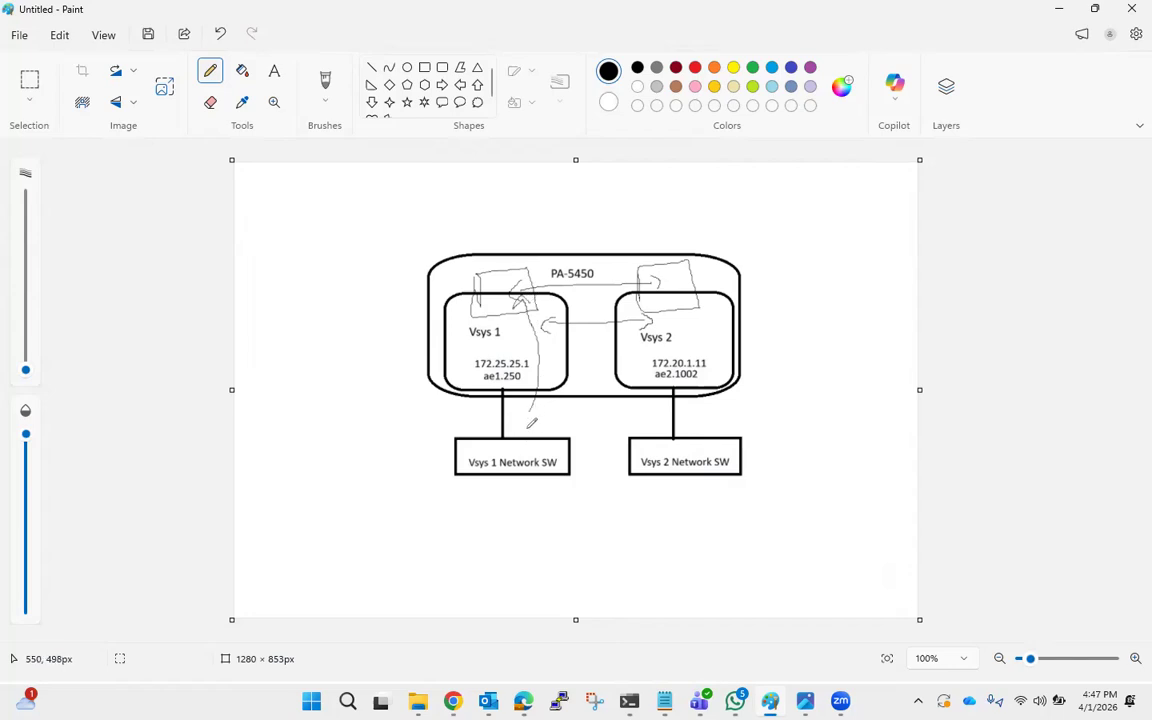
pyautogui.moveTo(516, 404)
pyautogui.mouseDown()
pyautogui.moveTo(518, 416)
pyautogui.moveTo(525, 401)
pyautogui.moveTo(551, 413)
pyautogui.mouseUp()
pyautogui.moveTo(683, 403); pyautogui.dragTo(723, 429)
# Undo the last two strokes and draw the traffic path from the Vsys 2 side across to Vsys 1 and down.
pyautogui.hotkey('ctrl', 'z')
pyautogui.hotkey('ctrl', 'z')
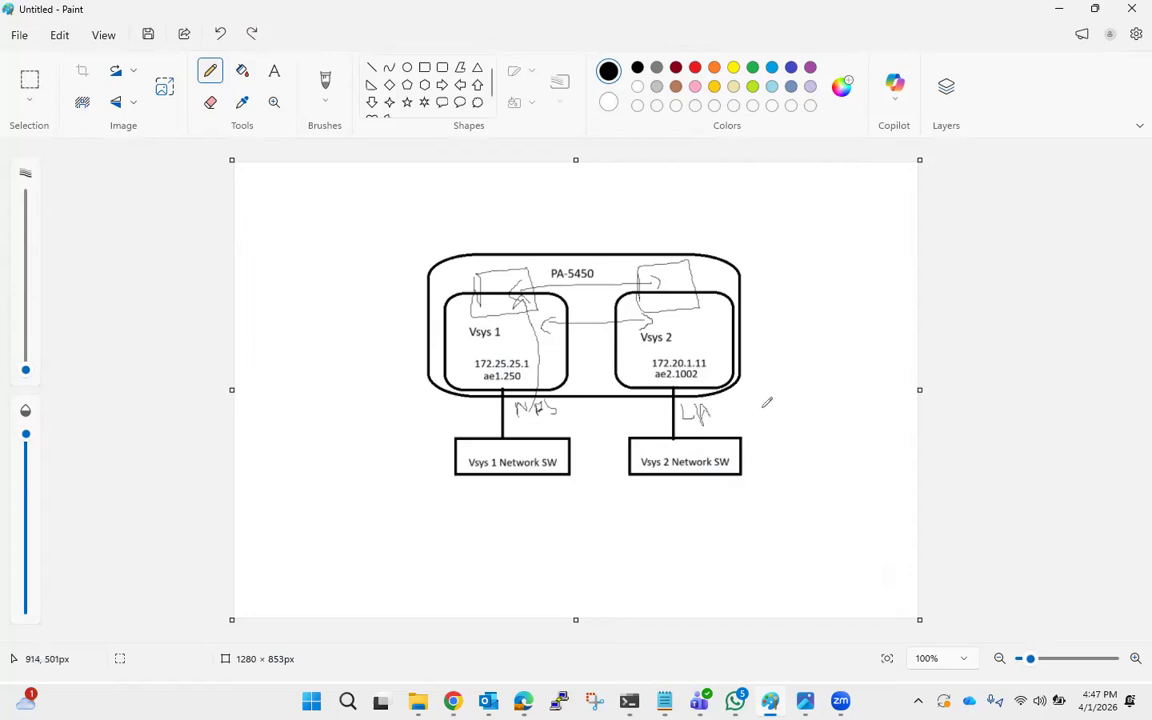
pyautogui.moveTo(719, 417); pyautogui.dragTo(726, 390)
pyautogui.moveTo(662, 446)
pyautogui.mouseDown()
pyautogui.moveTo(662, 293)
pyautogui.moveTo(673, 299)
pyautogui.moveTo(518, 295)
pyautogui.mouseUp()
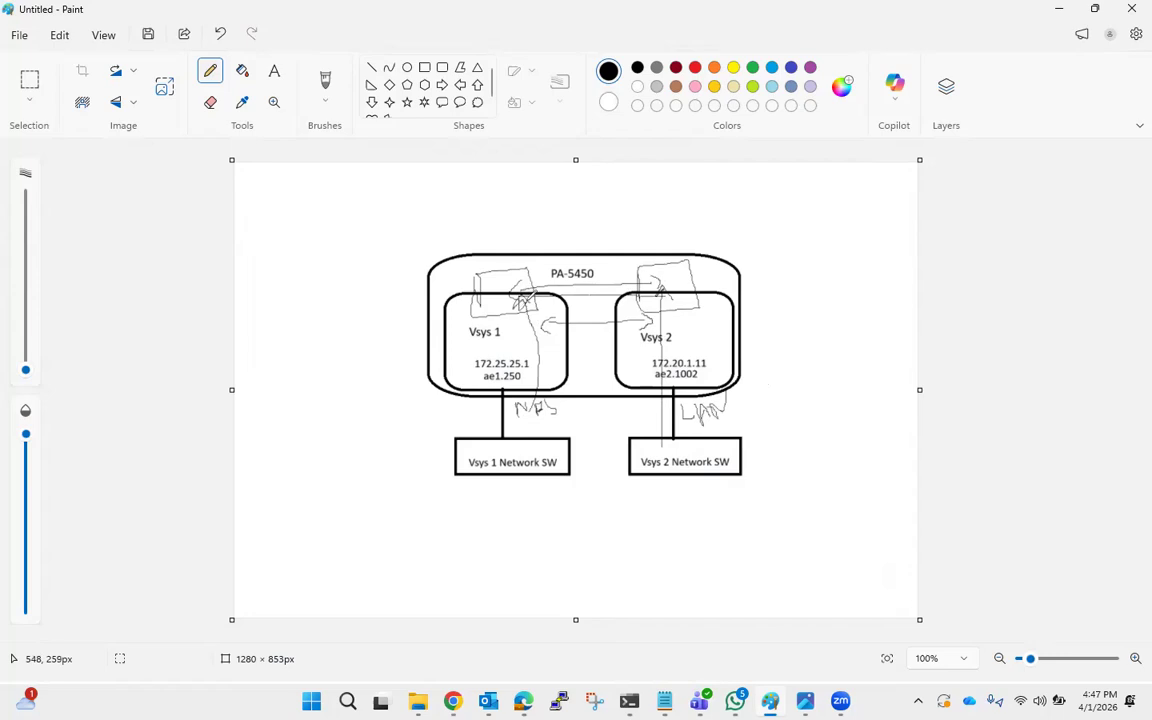
pyautogui.moveTo(517, 309); pyautogui.dragTo(535, 432)
pyautogui.moveTo(535, 432)
pyautogui.mouseDown()
pyautogui.moveTo(536, 413)
pyautogui.moveTo(519, 411)
pyautogui.mouseUp()
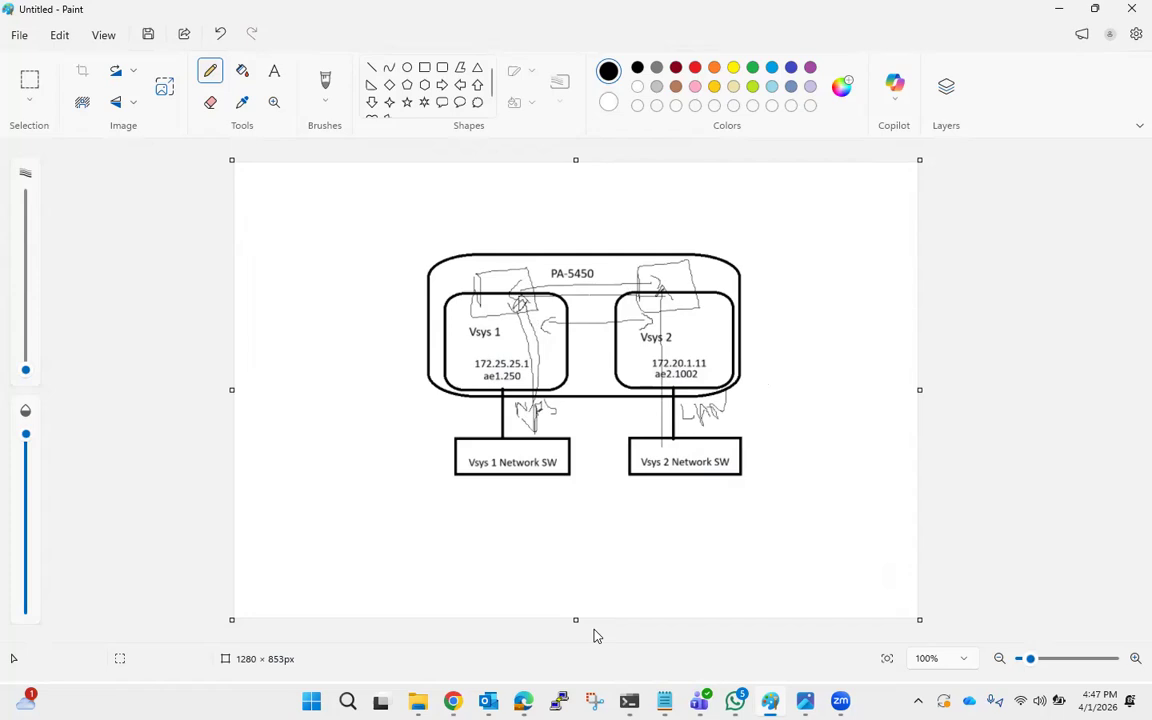
# Return to the firewall and create an External zone named External_Vsys1 in DM_Mgmt (vsys1) with vsys2 as its virtual system.
pyautogui.click(1059, 10)
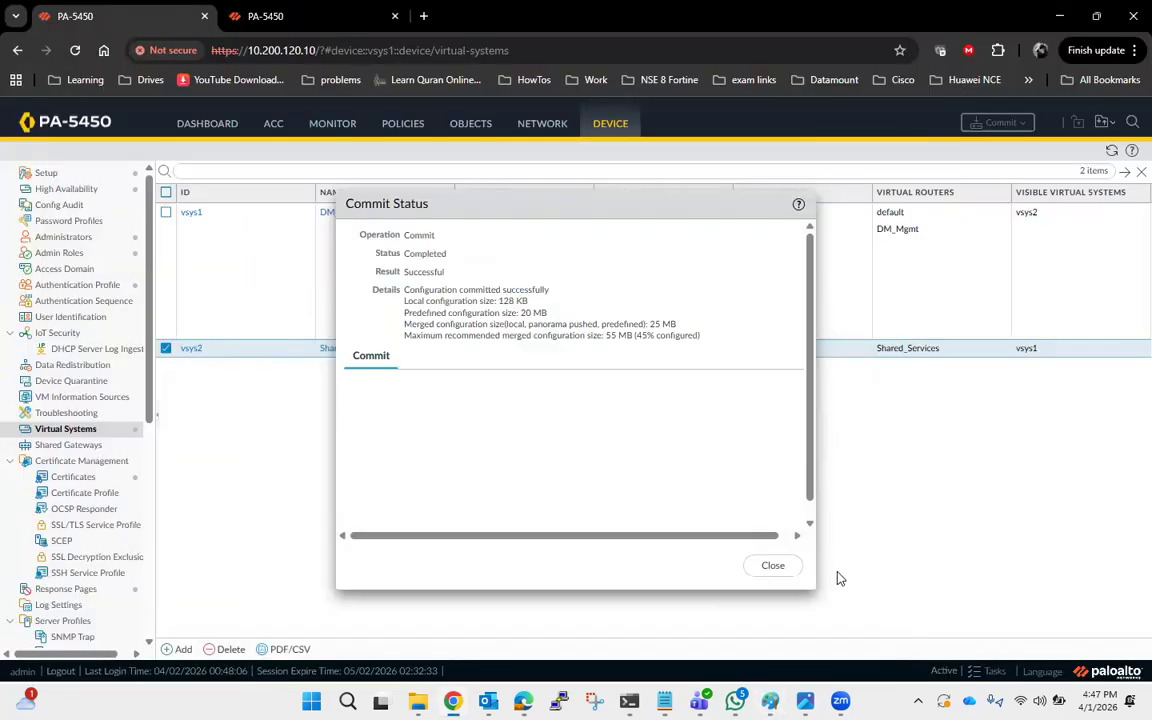
pyautogui.click(773, 565)
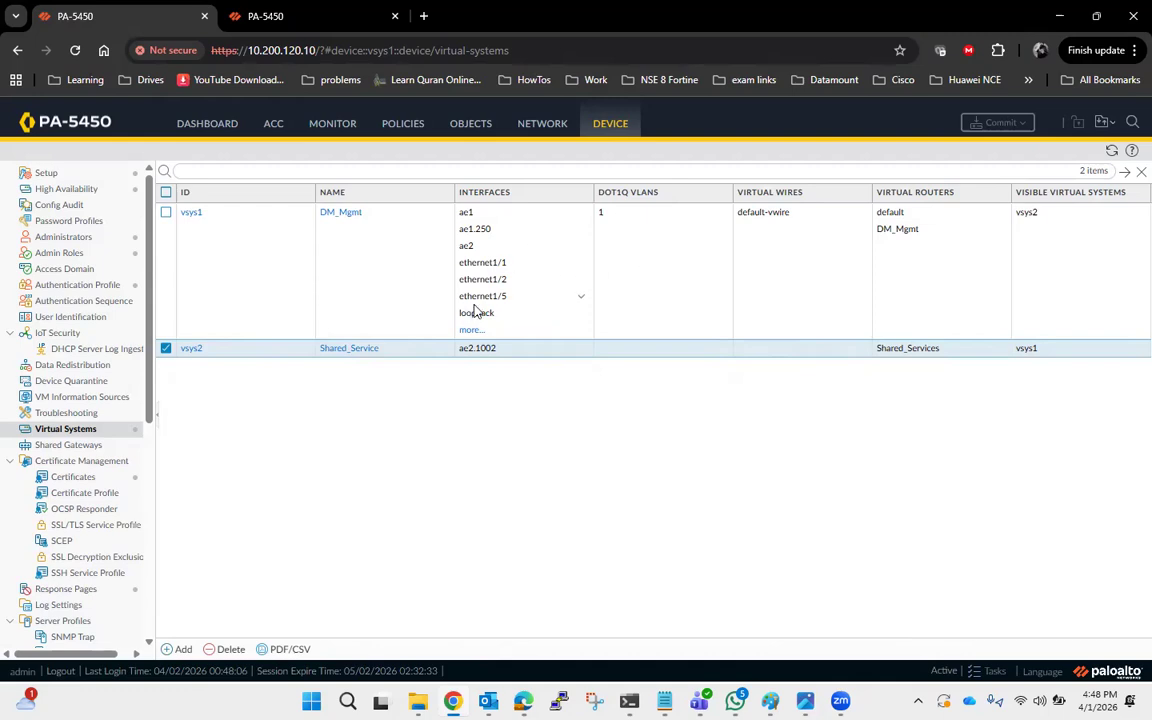
pyautogui.click(545, 123)
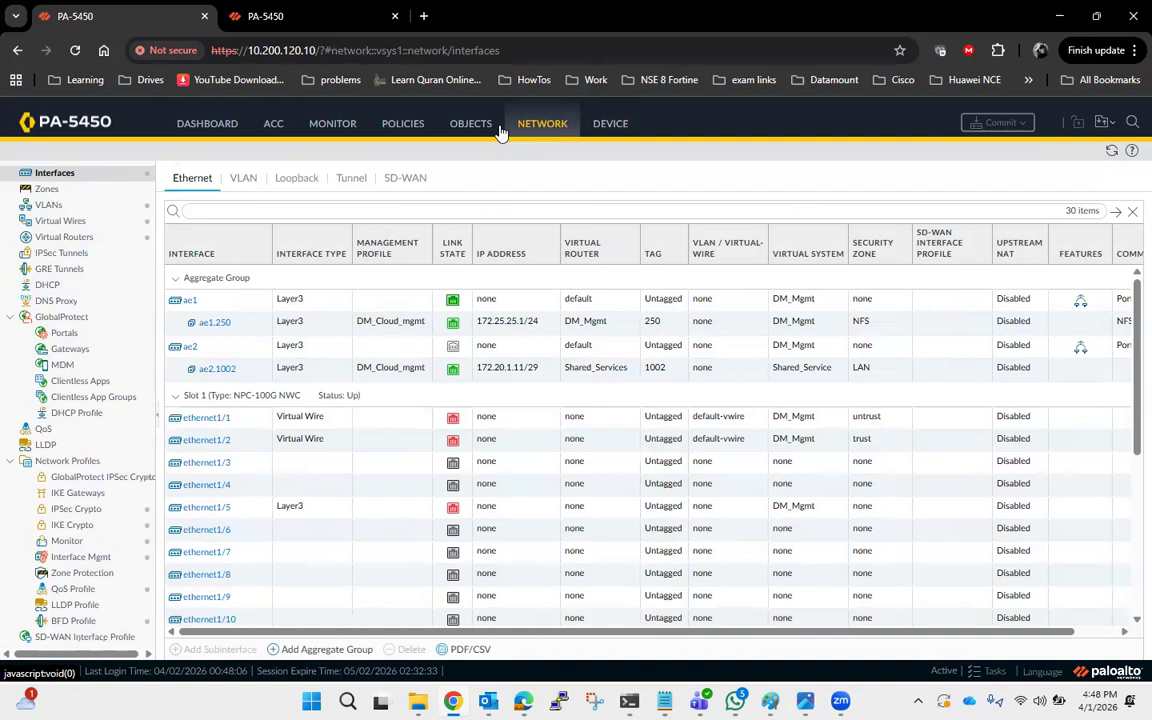
pyautogui.click(78, 191)
pyautogui.click(178, 649)
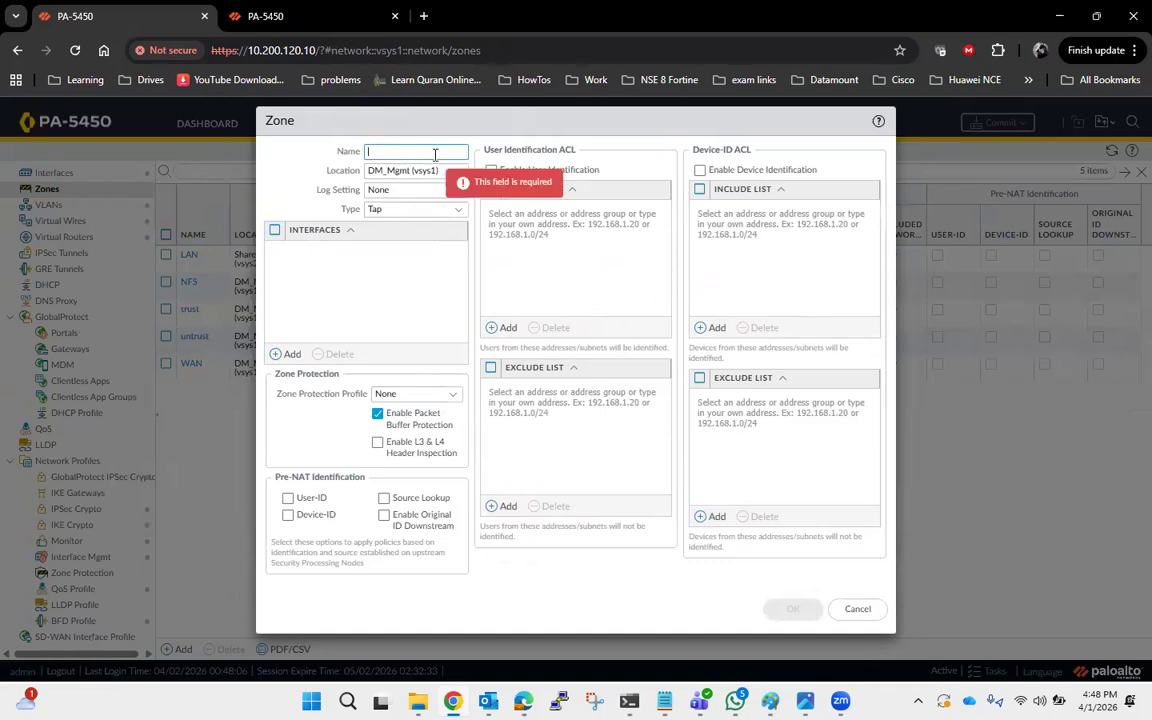
pyautogui.click(457, 174)
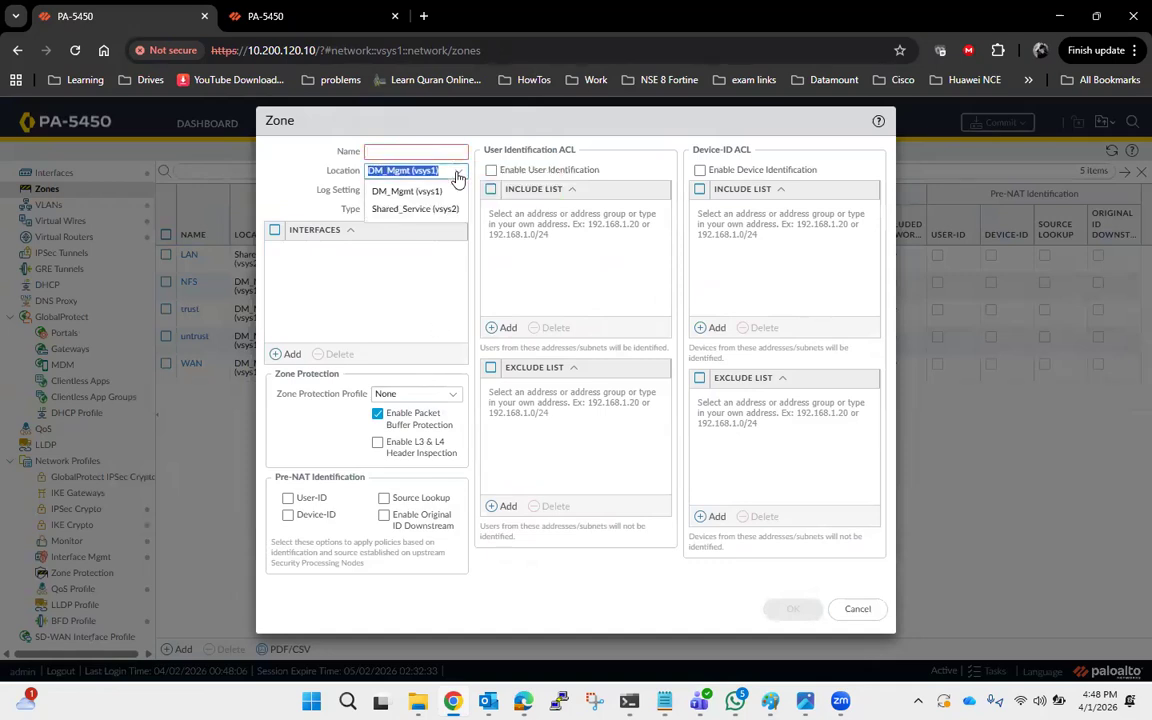
pyautogui.click(458, 177)
pyautogui.click(446, 154)
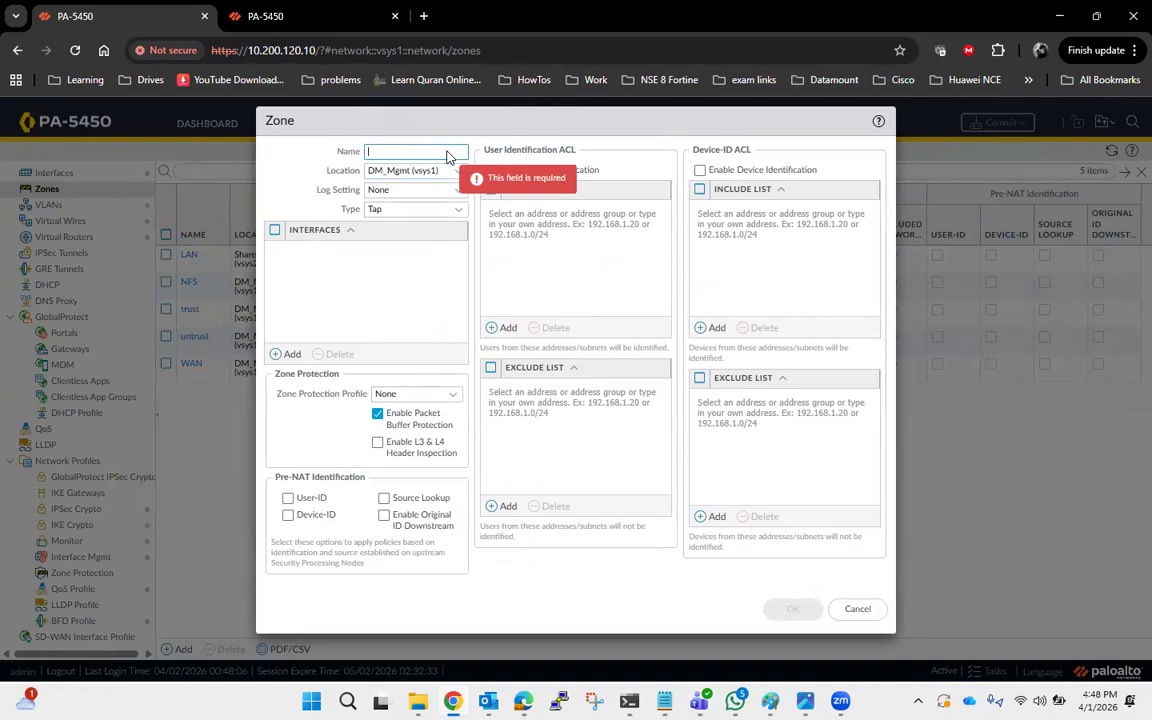
pyautogui.write('External_Vsys1')
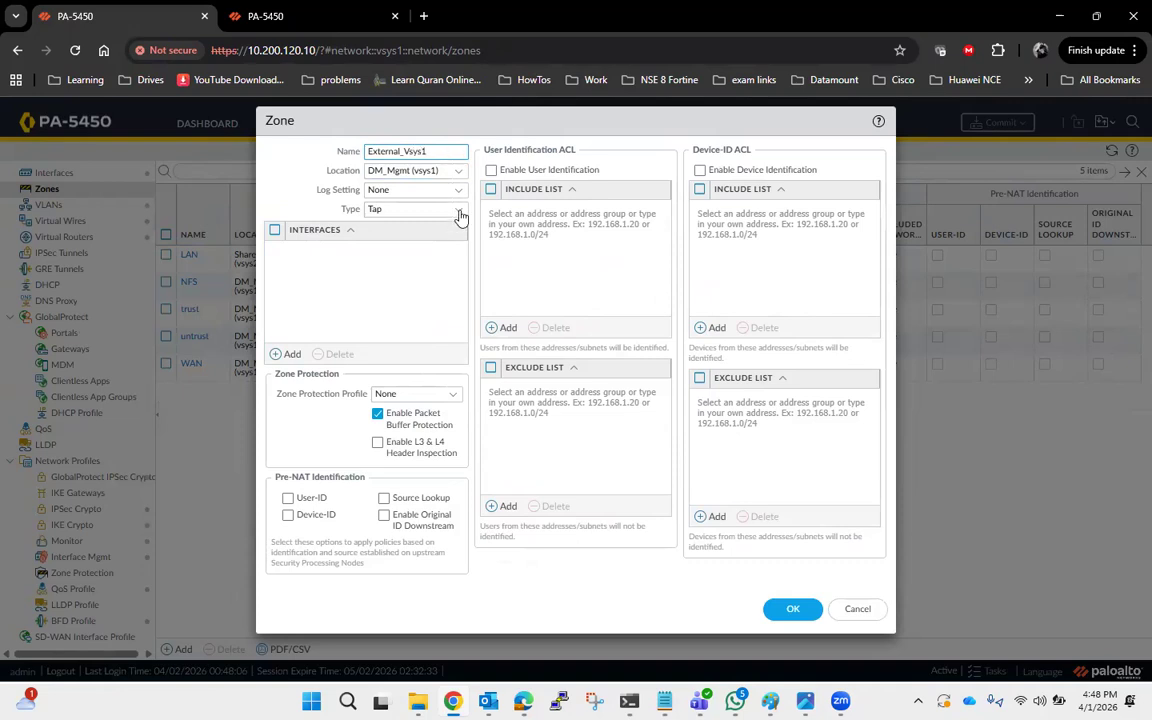
pyautogui.click(457, 209)
pyautogui.click(390, 319)
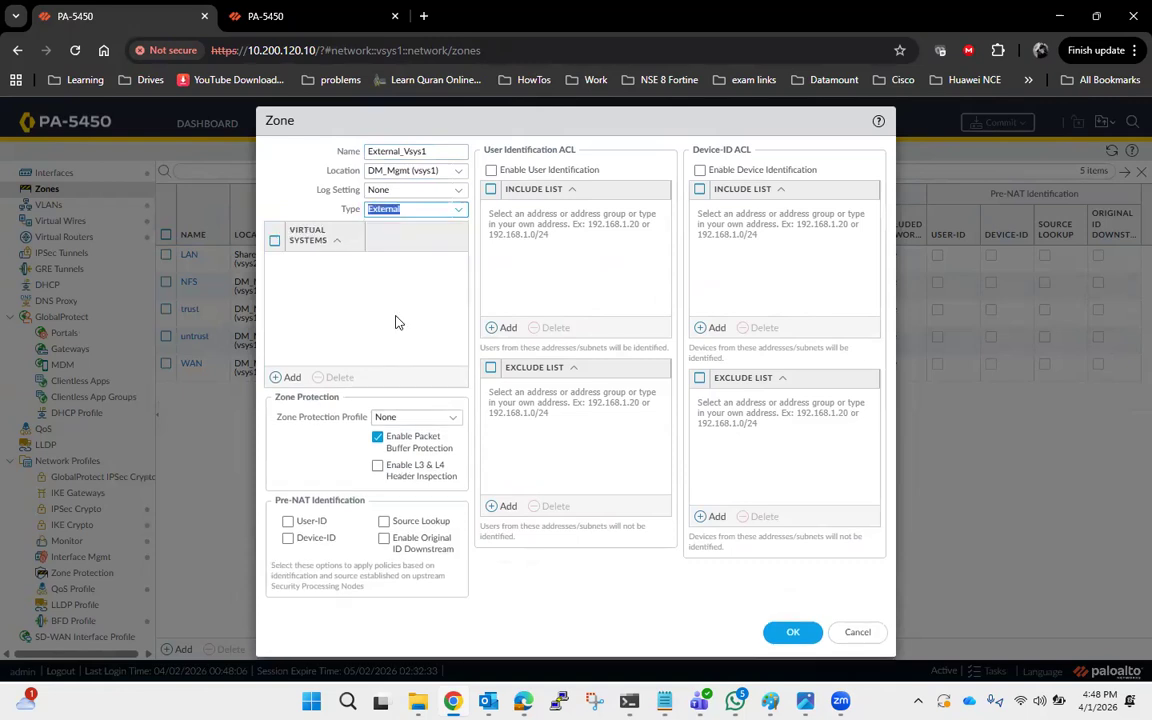
pyautogui.click(290, 378)
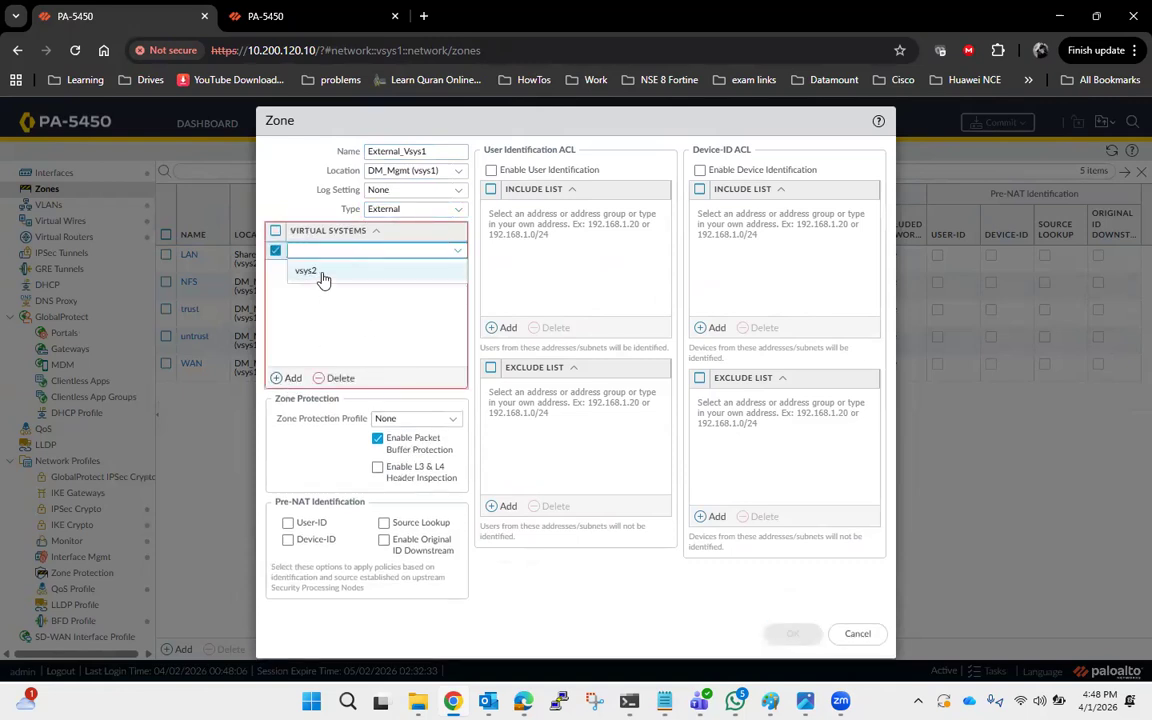
pyautogui.click(306, 271)
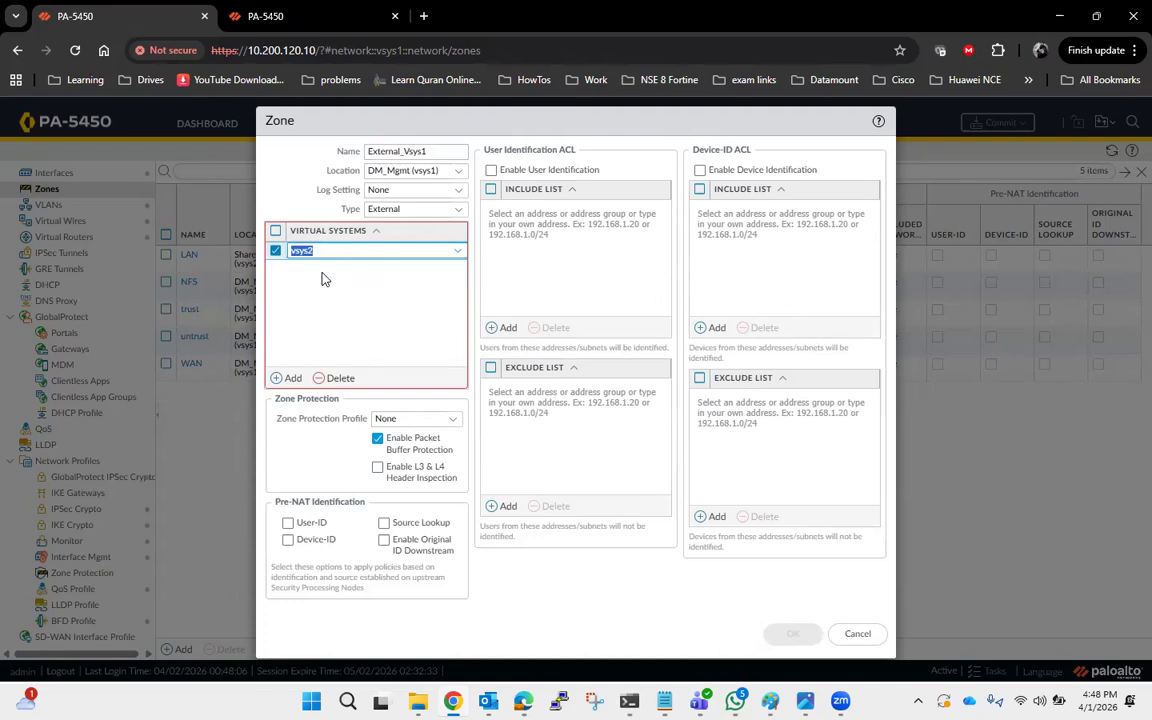
pyautogui.click(475, 452)
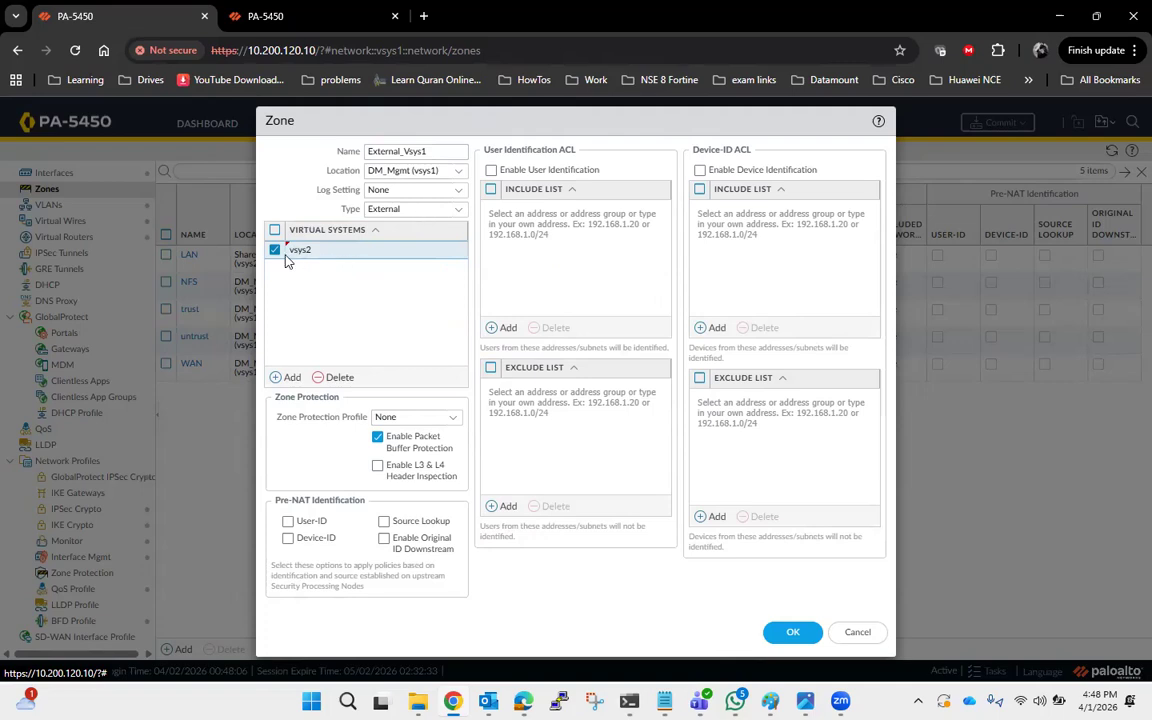
pyautogui.click(795, 632)
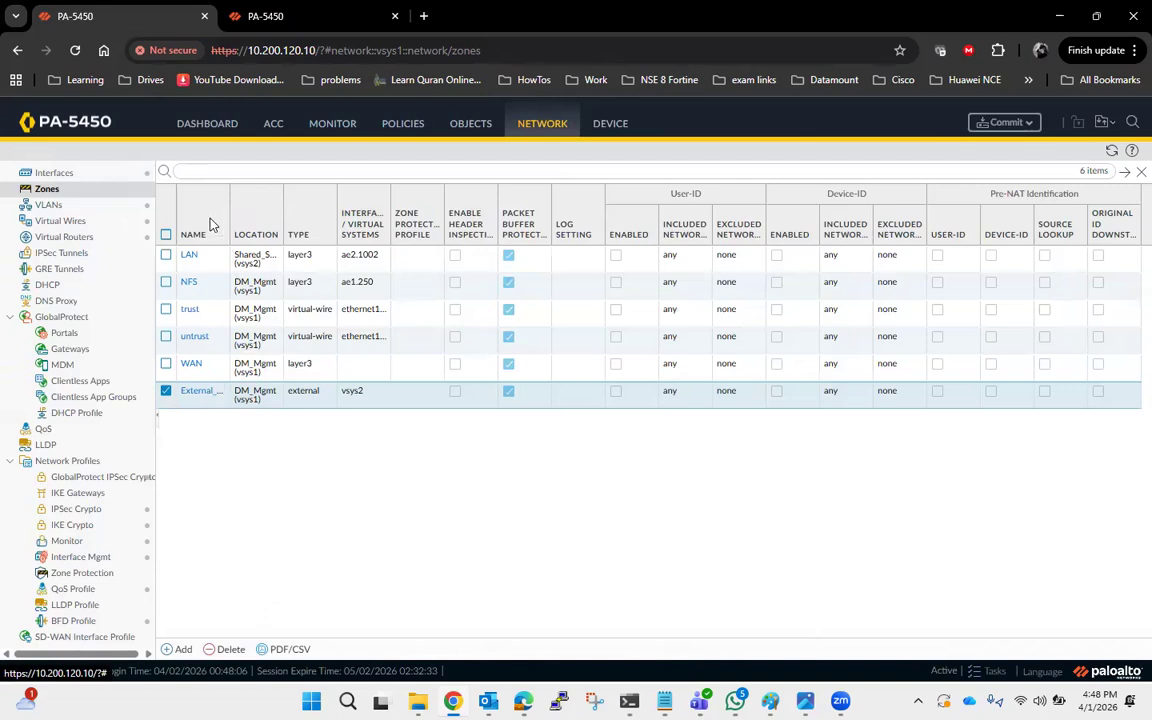
# Create an External zone named External_Vsys2 in Shared_Service (vsys2) with vsys1 as its virtual system.
pyautogui.click(228, 207)
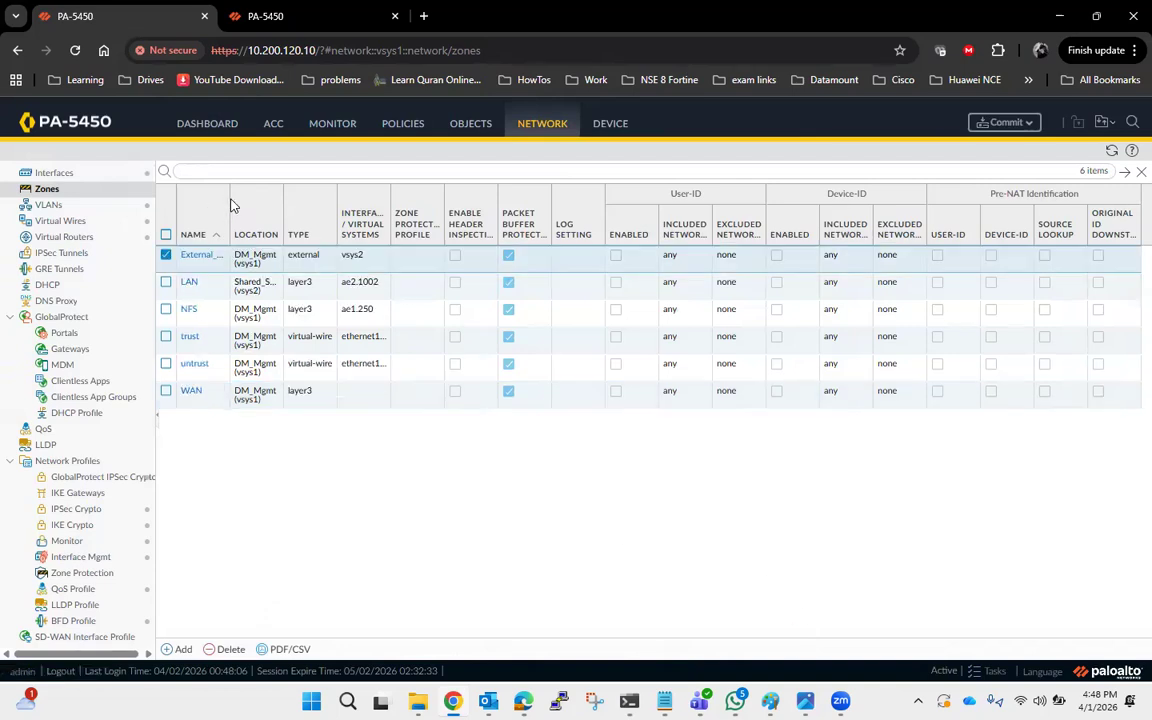
pyautogui.click(166, 255)
pyautogui.moveTo(230, 212); pyautogui.dragTo(291, 222)
pyautogui.click(183, 649)
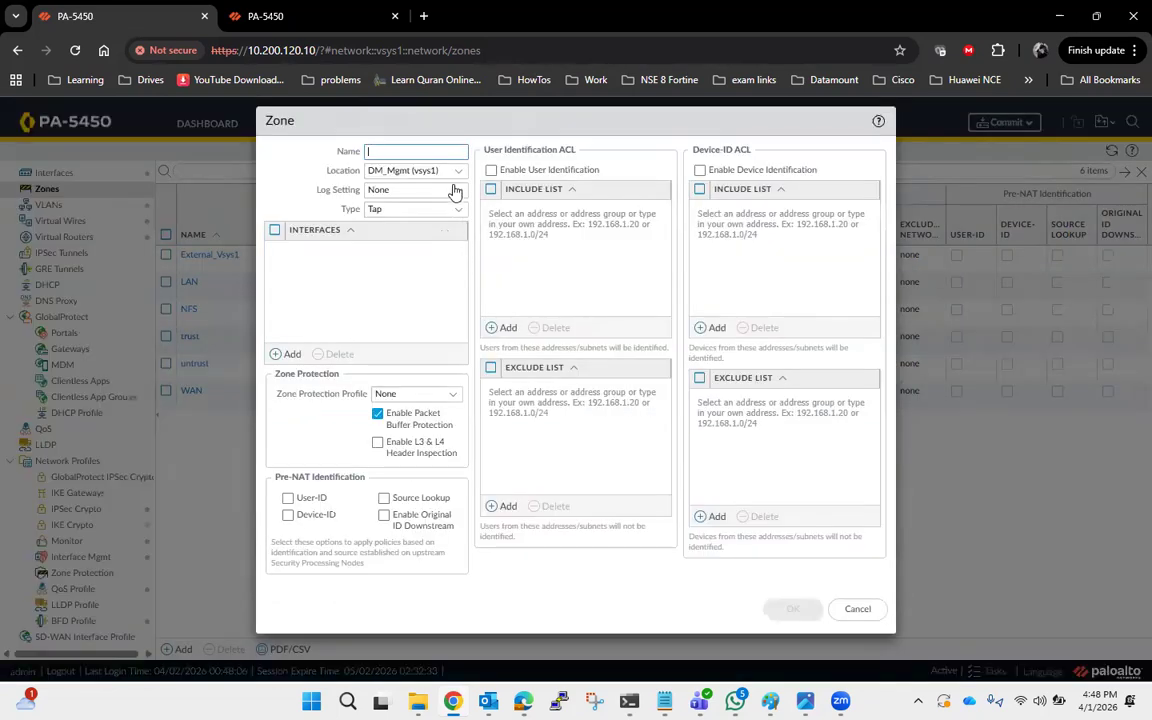
pyautogui.write('External_Vsys2')
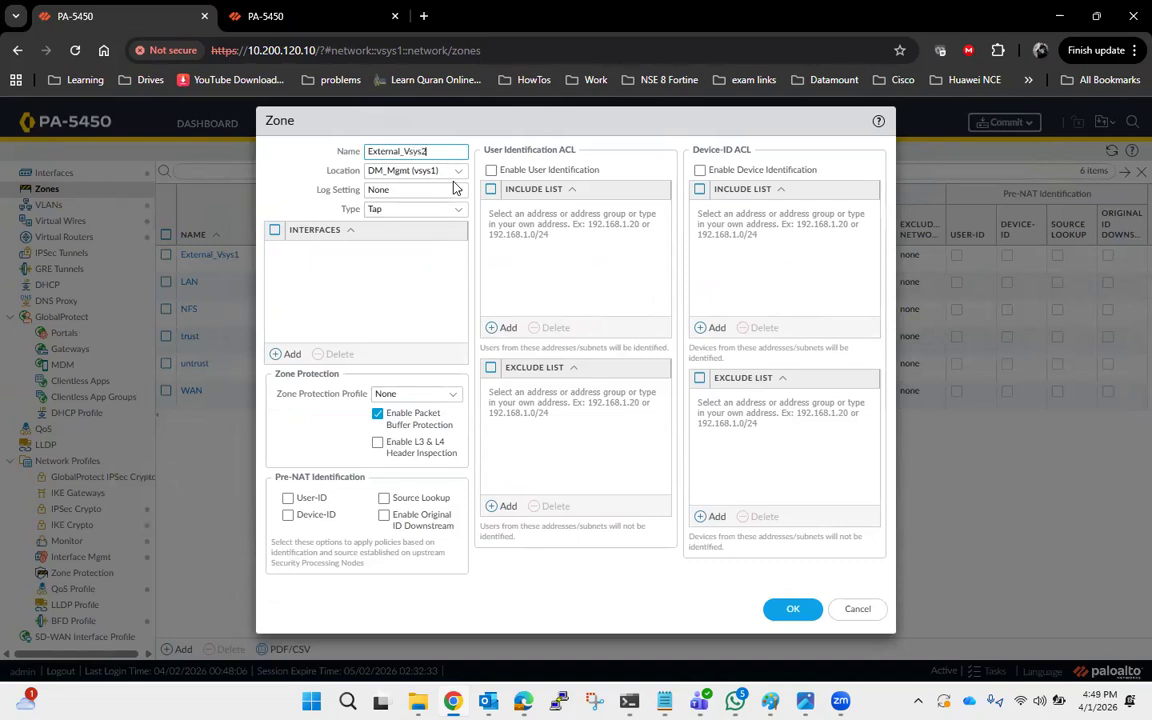
pyautogui.click(457, 170)
pyautogui.click(450, 208)
pyautogui.click(458, 209)
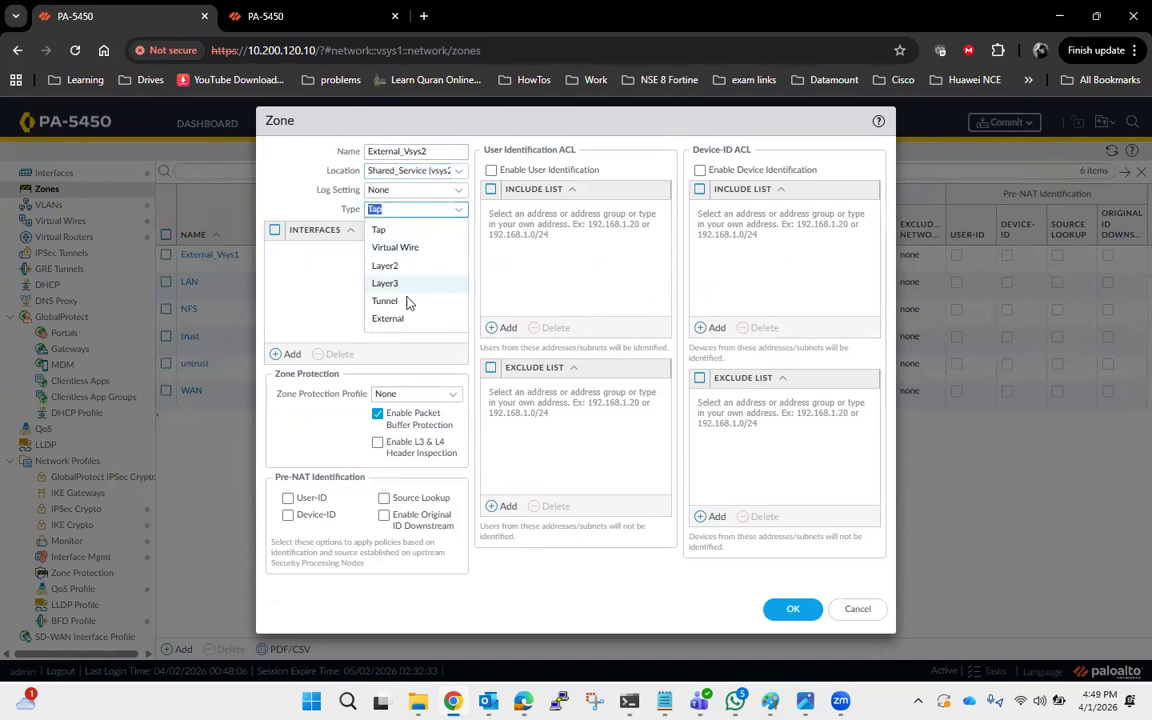
pyautogui.click(388, 318)
pyautogui.click(280, 378)
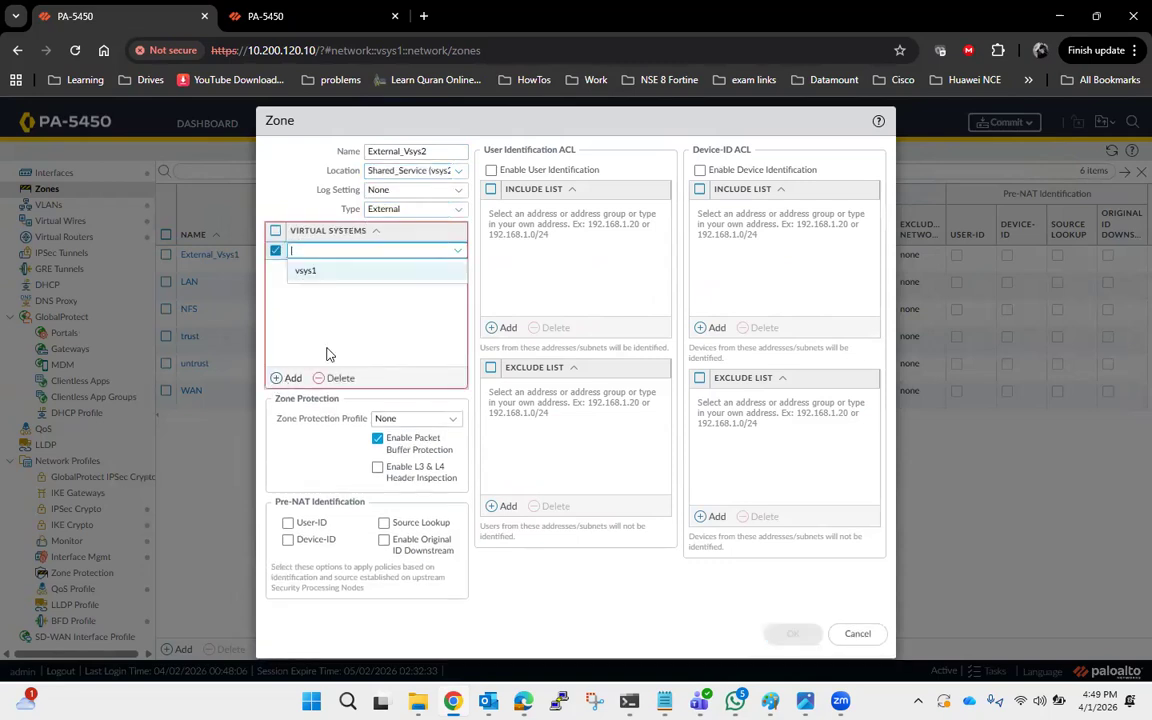
pyautogui.click(324, 276)
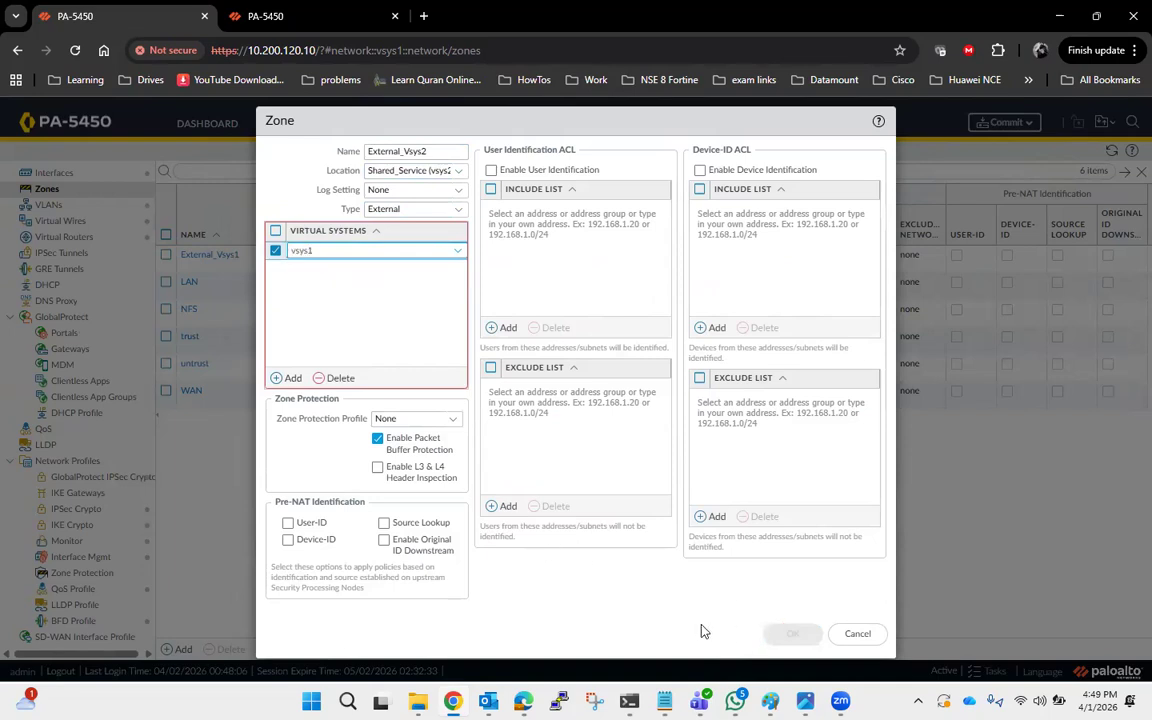
pyautogui.click(631, 562)
pyautogui.click(792, 632)
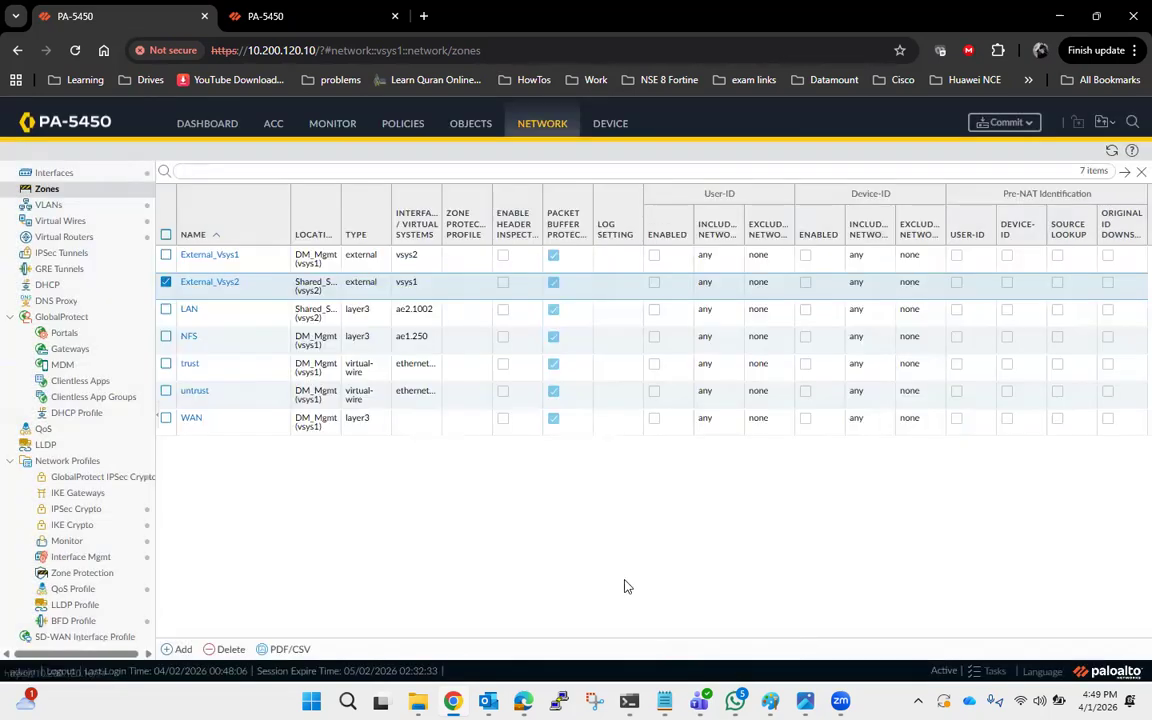
pyautogui.click(167, 285)
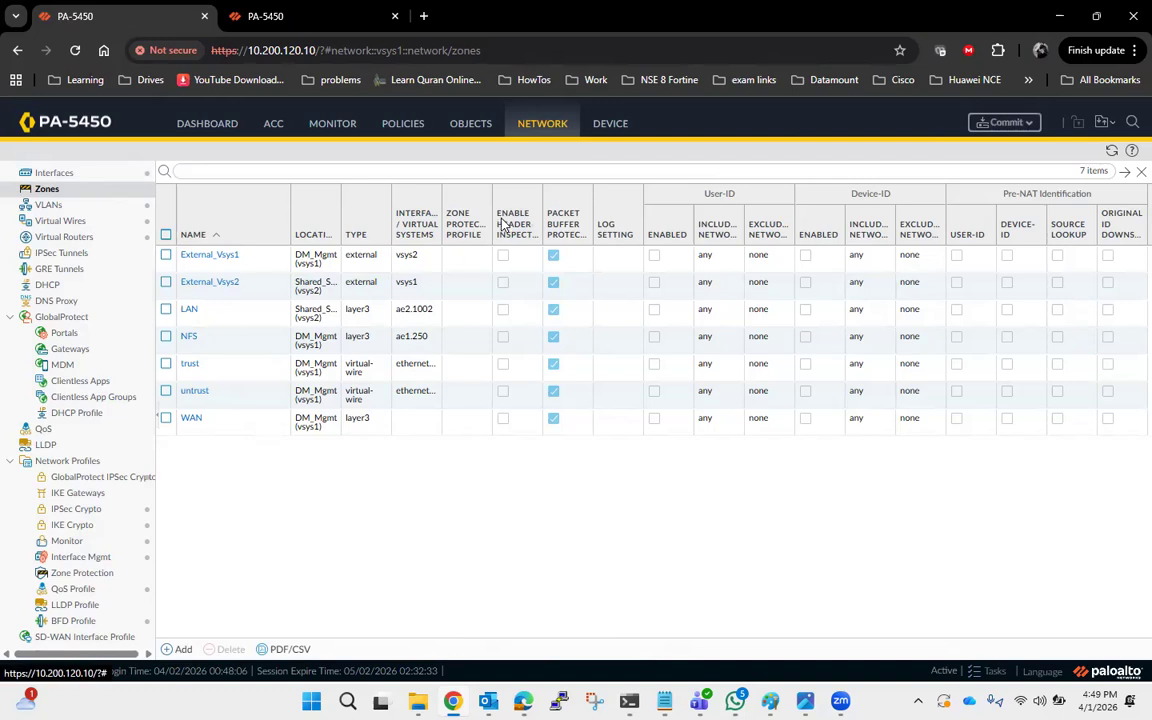
# Open the DM_Mgmt virtual router and add a new static route named Vsys1_to_Vsys2, checking the diagram for addressing.
pyautogui.click(85, 240)
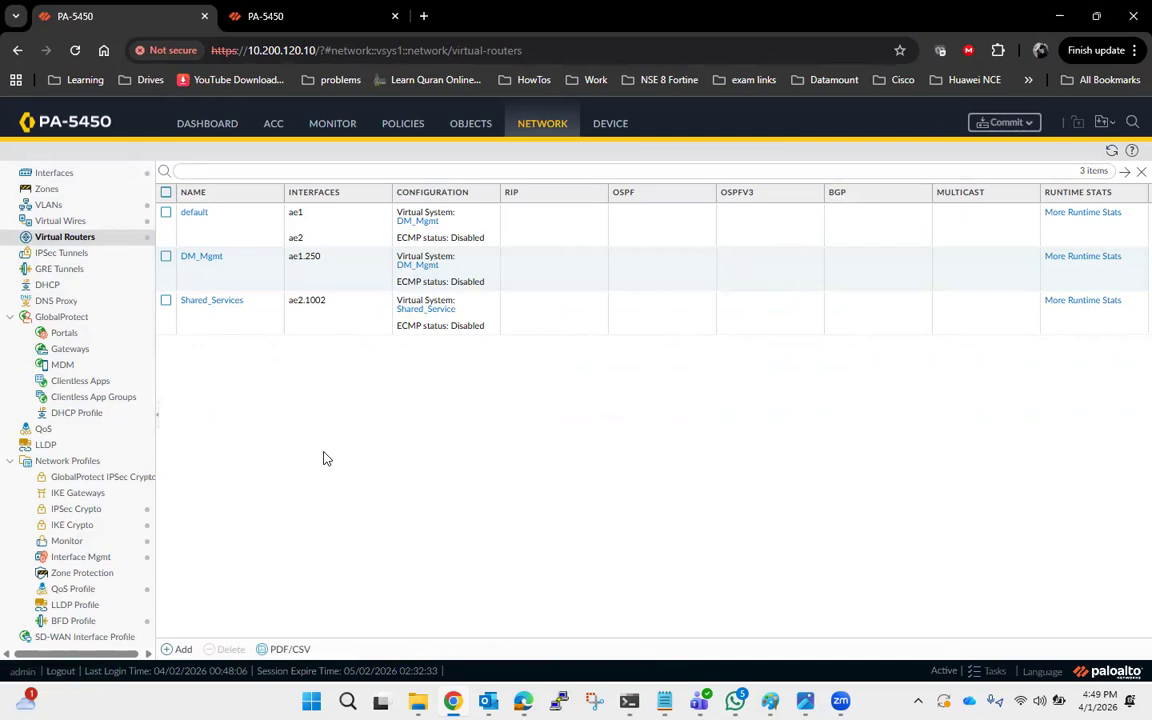
pyautogui.click(205, 257)
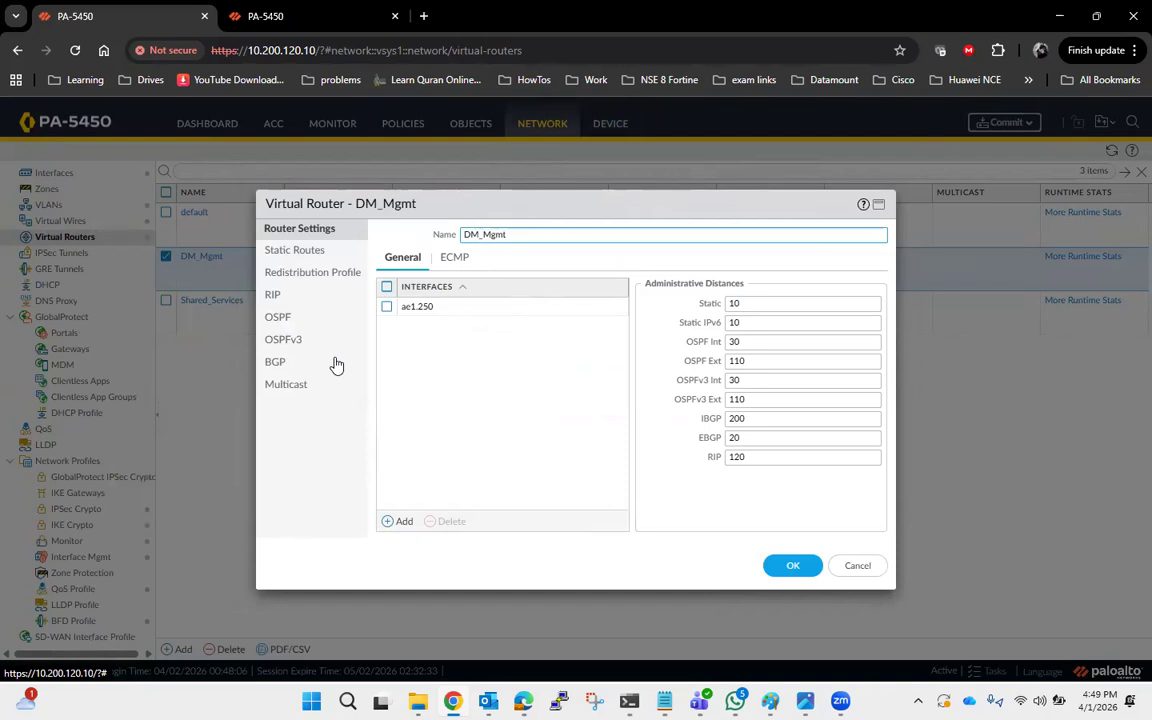
pyautogui.click(302, 251)
pyautogui.click(398, 525)
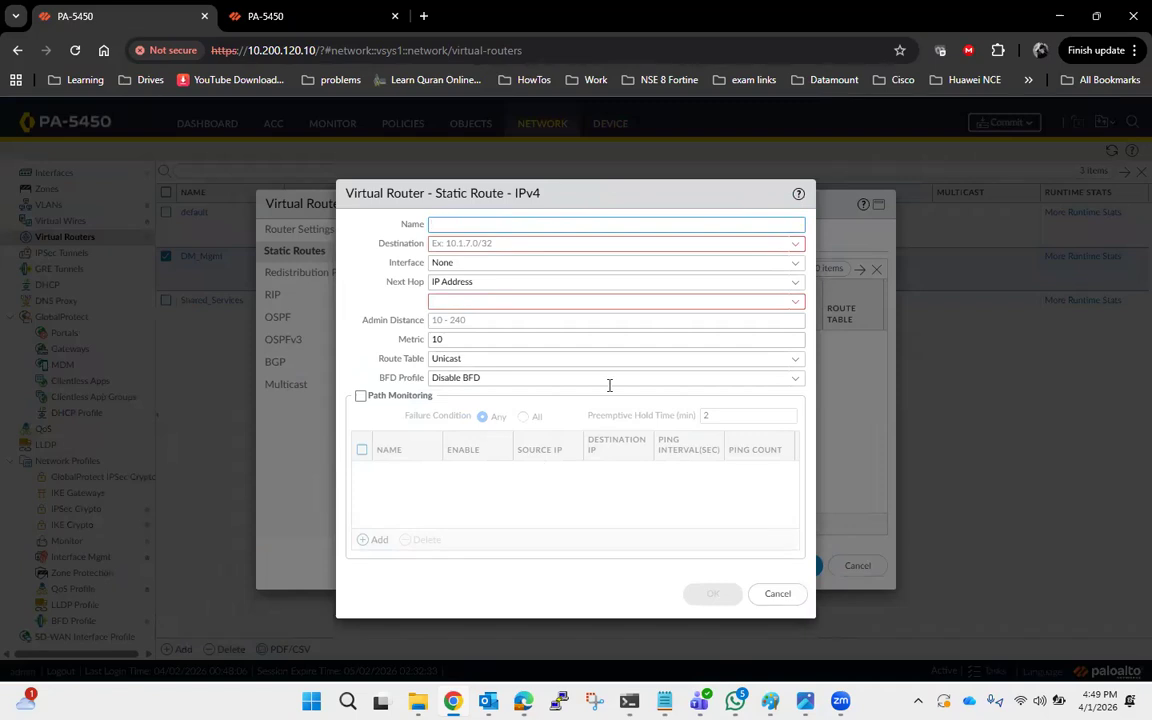
pyautogui.write('Vr')
pyautogui.write('ys1_to')
pyautogui.write('_')
pyautogui.write('Vsys2')
pyautogui.hotkey('alt', 'Tab')
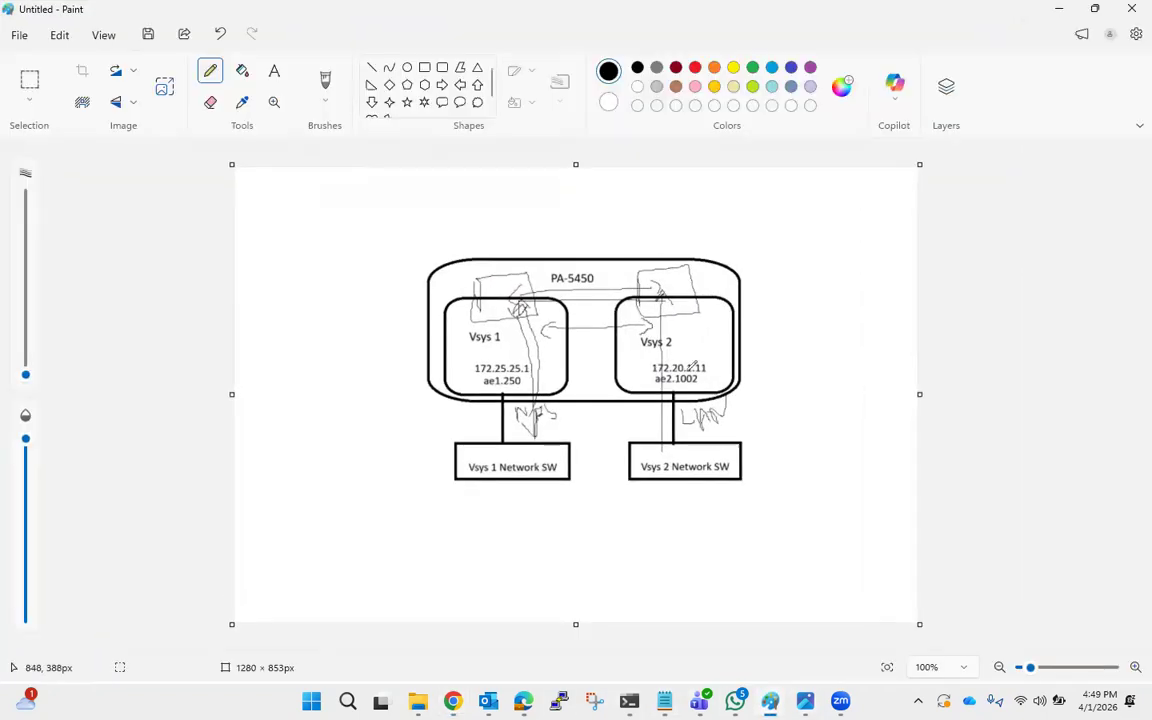
pyautogui.click(1061, 9)
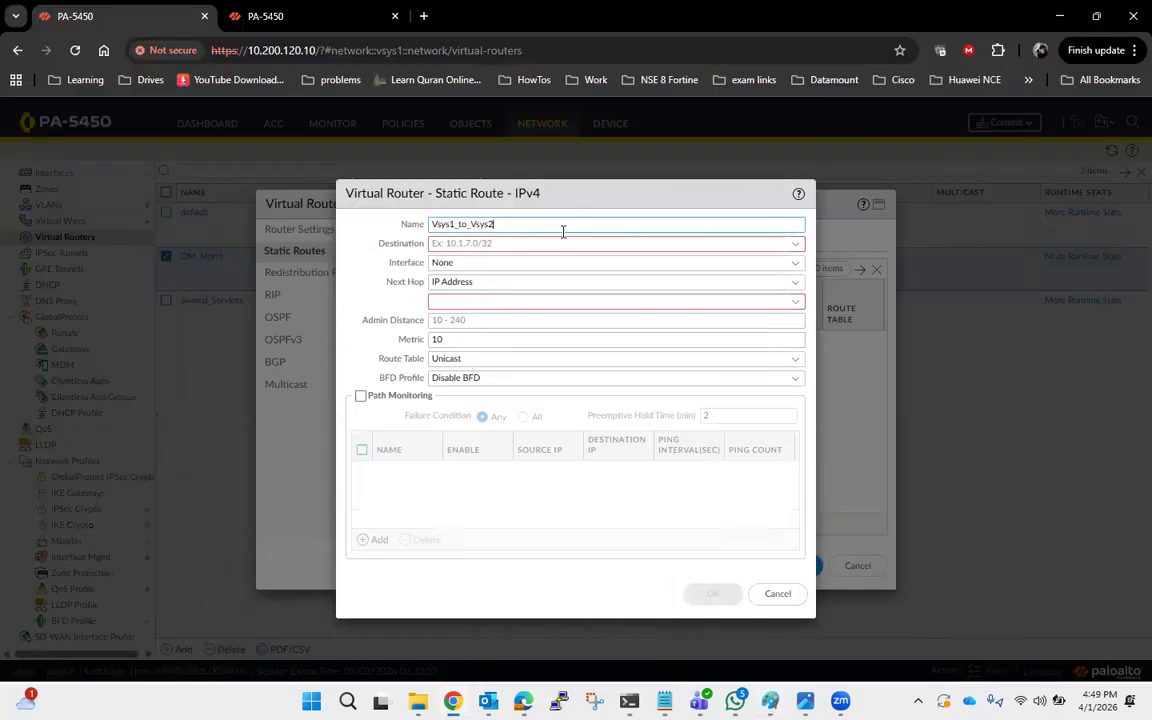
# Set the route's destination to 172.20.1.8/29.
pyautogui.click(548, 245)
pyautogui.write('172')
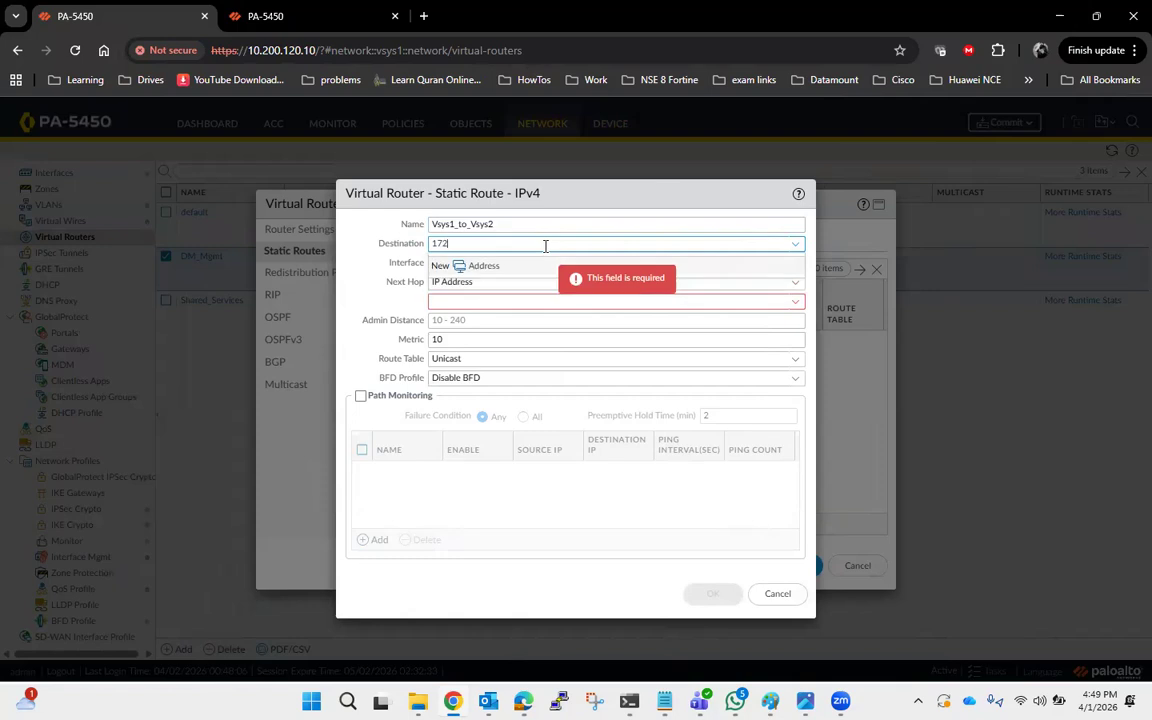
pyautogui.write('.20.1.8/29')
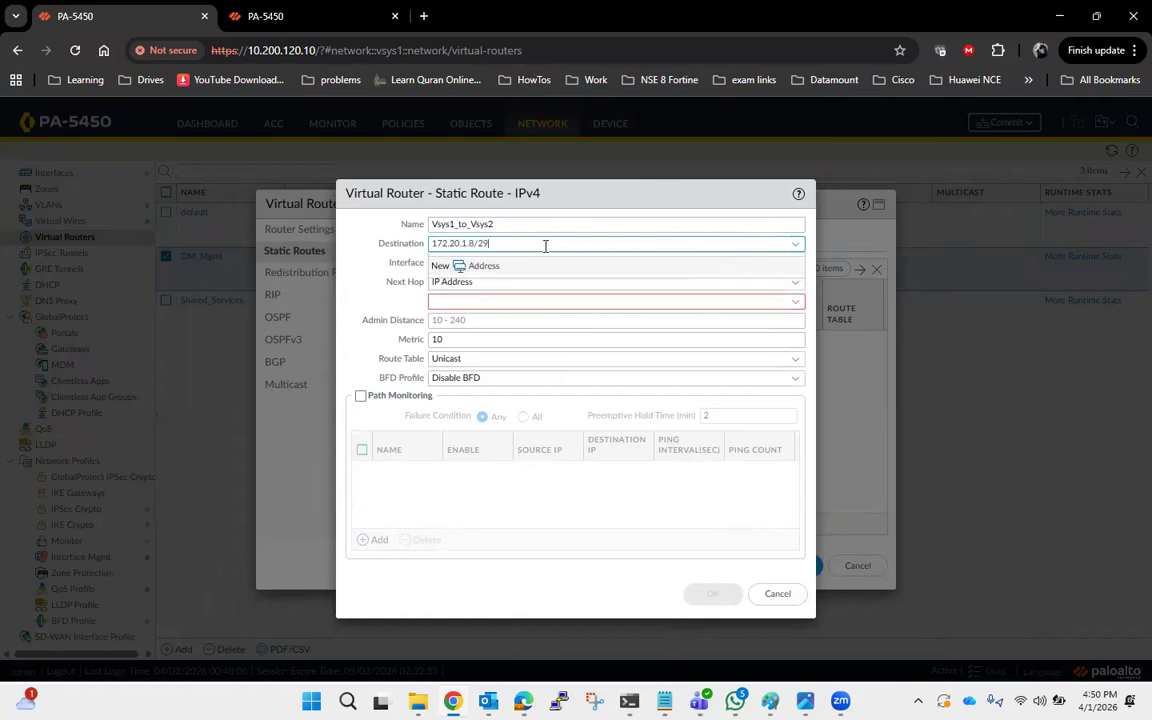
pyautogui.click(365, 342)
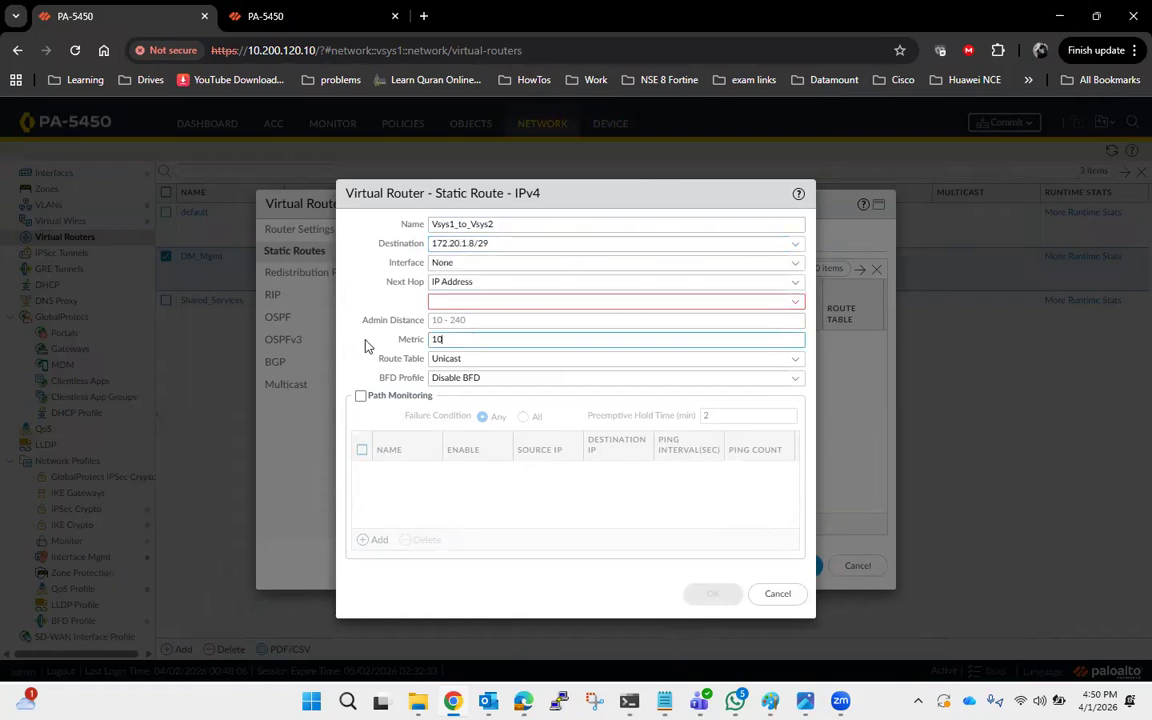
# Set the next hop to Next VR Shared_Services and save the static route and the DM_Mgmt virtual router.
pyautogui.click(795, 283)
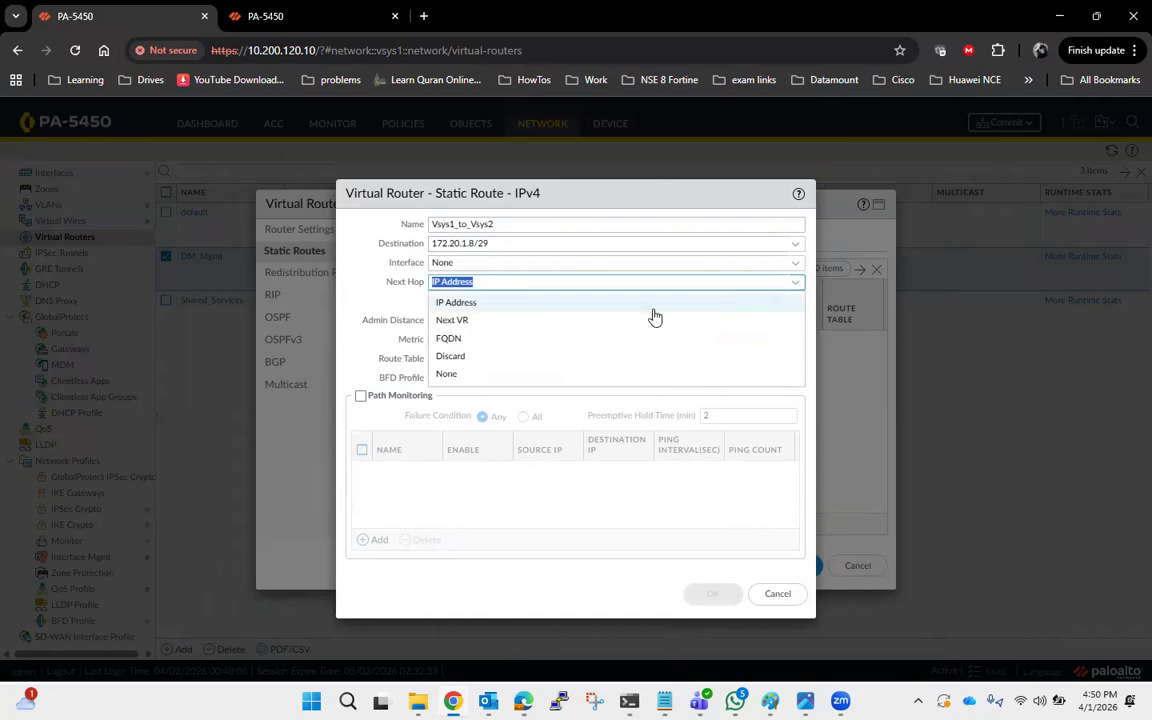
pyautogui.click(481, 322)
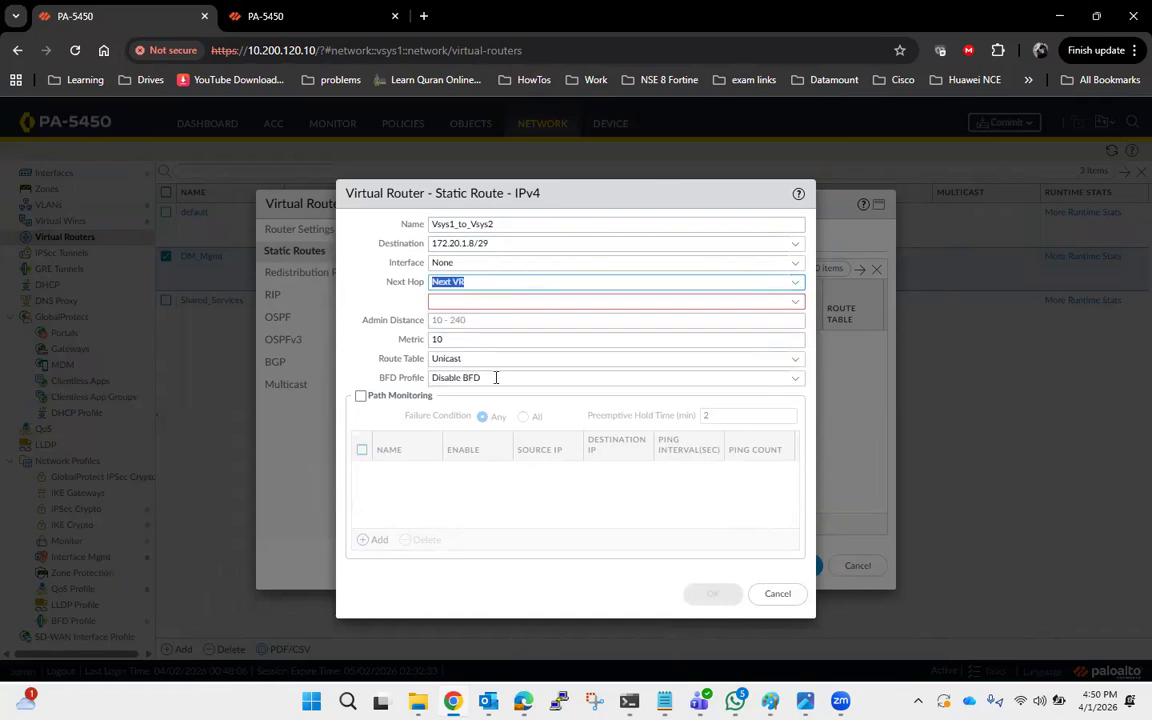
pyautogui.click(543, 542)
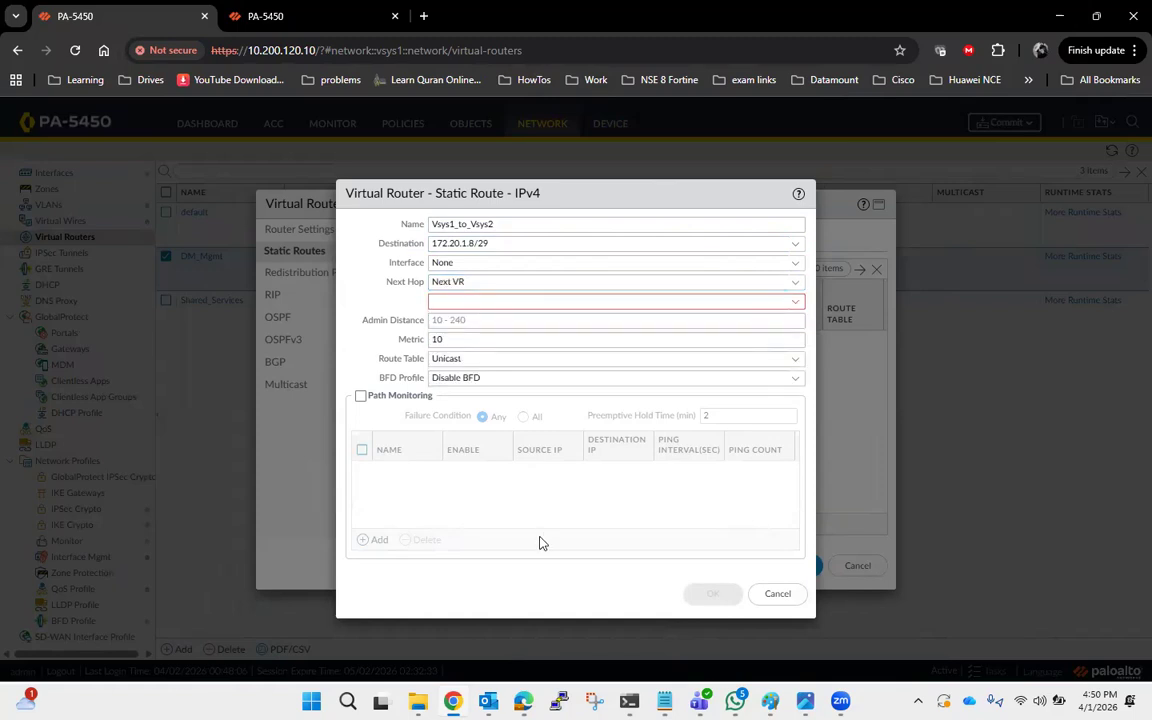
pyautogui.click(794, 302)
pyautogui.click(586, 344)
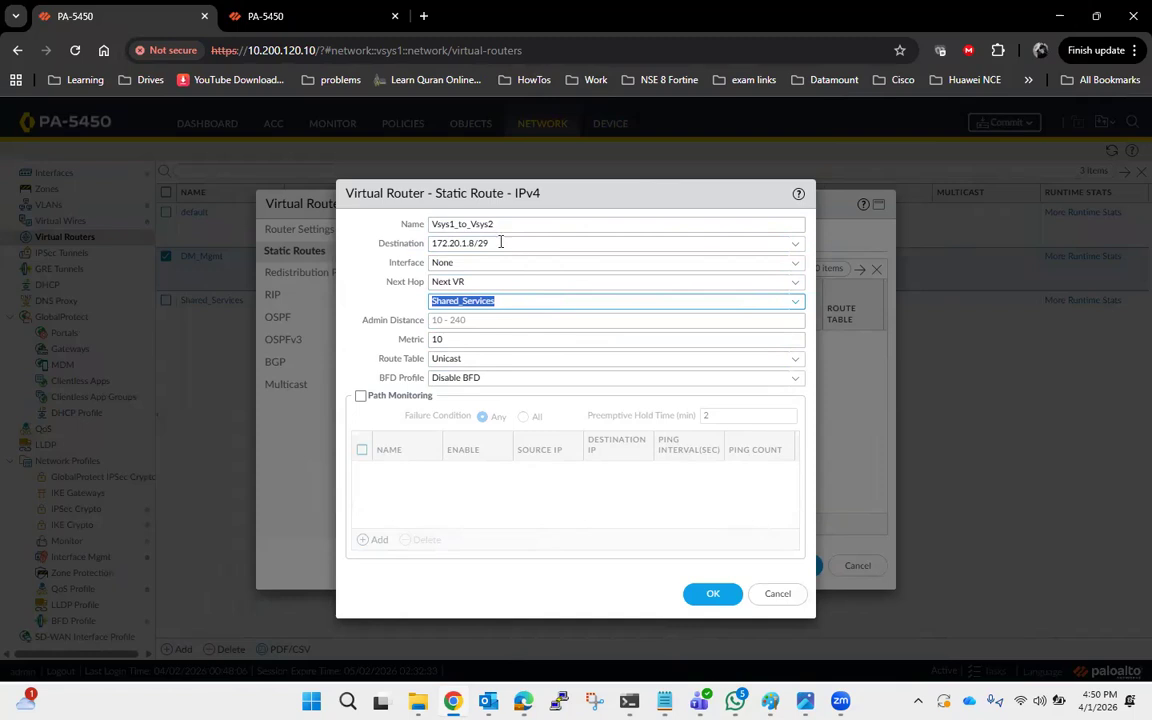
pyautogui.click(452, 246)
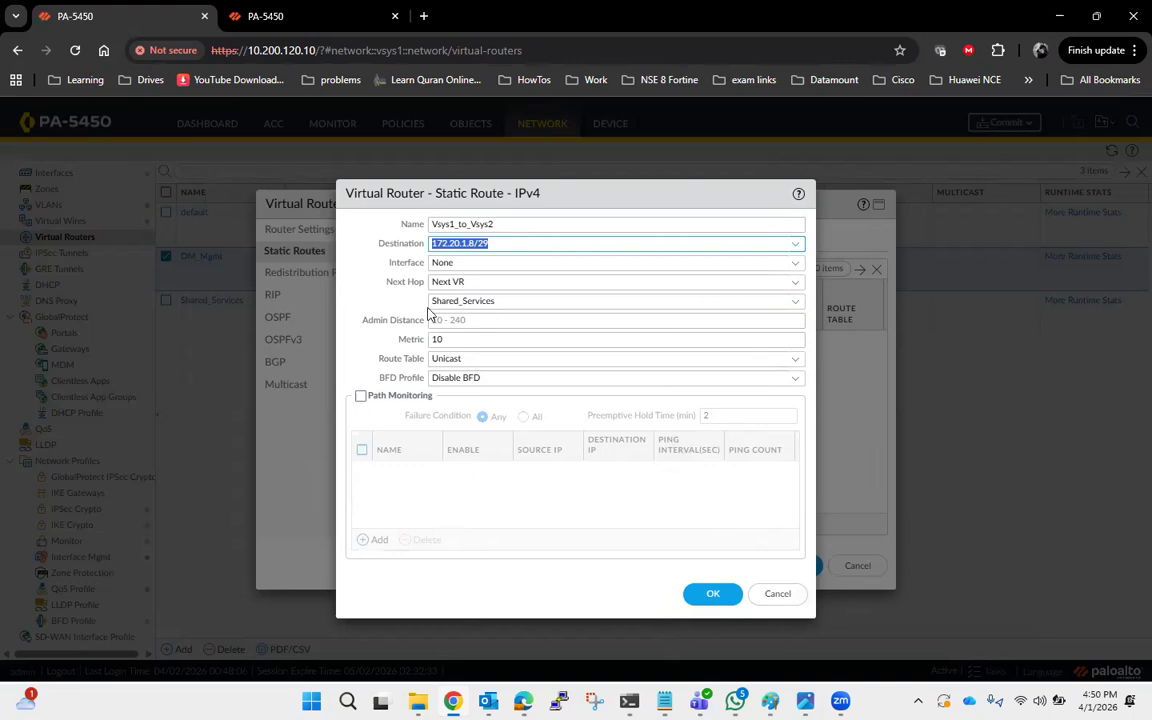
pyautogui.click(713, 593)
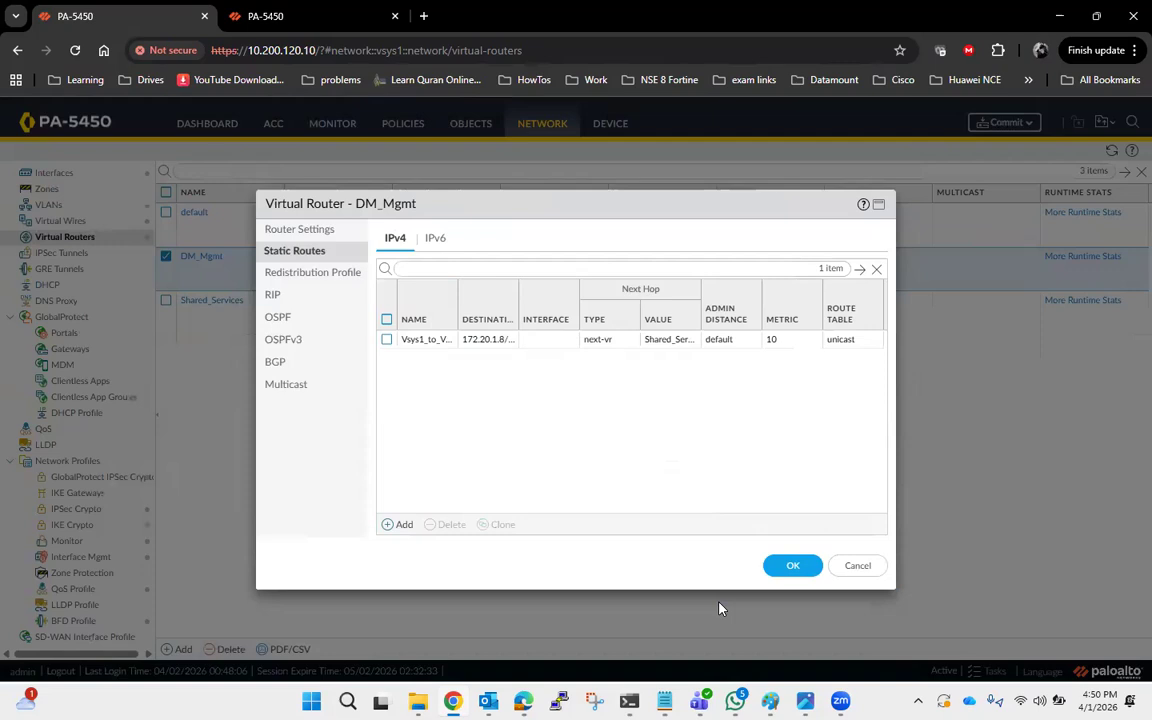
pyautogui.click(793, 566)
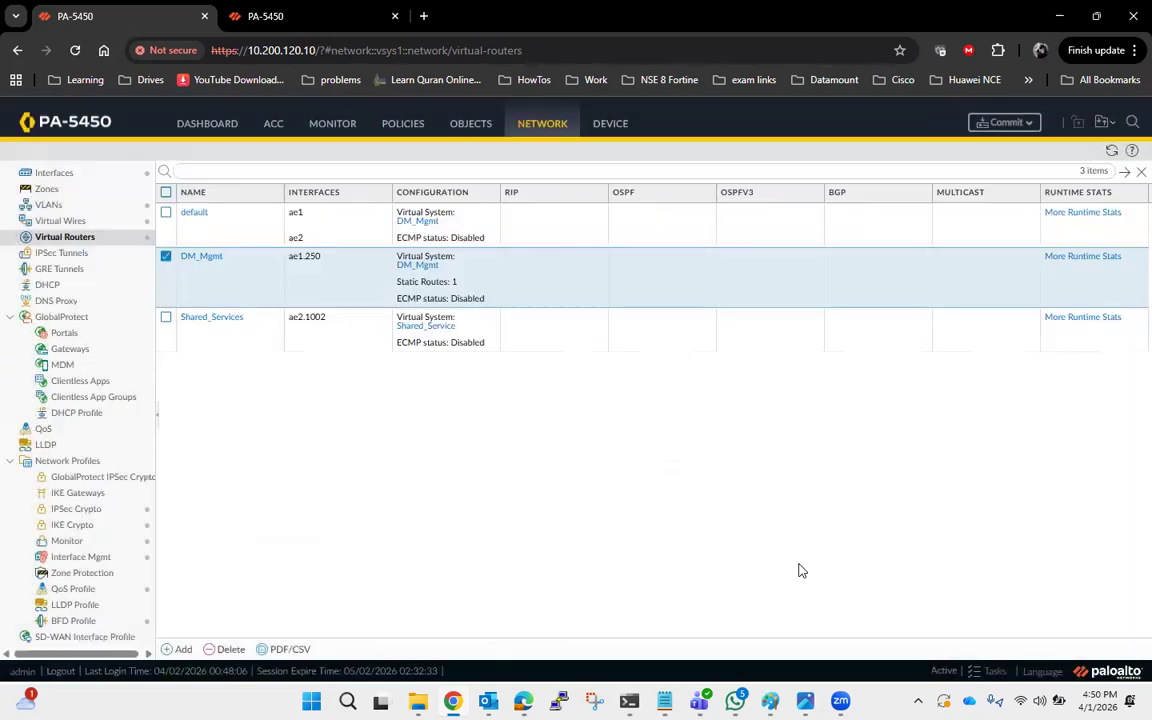
# Open the Shared_Services virtual router and add a static route named Vsys2_Vsys1, checking the diagram for addressing.
pyautogui.click(220, 318)
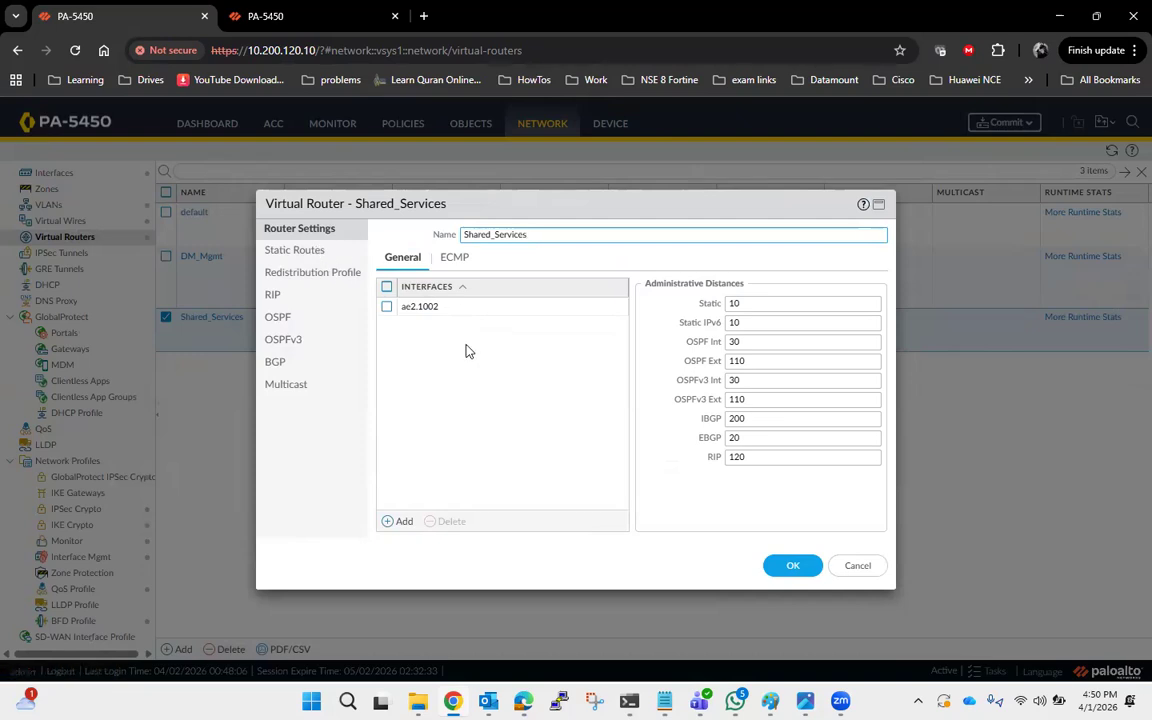
pyautogui.click(310, 253)
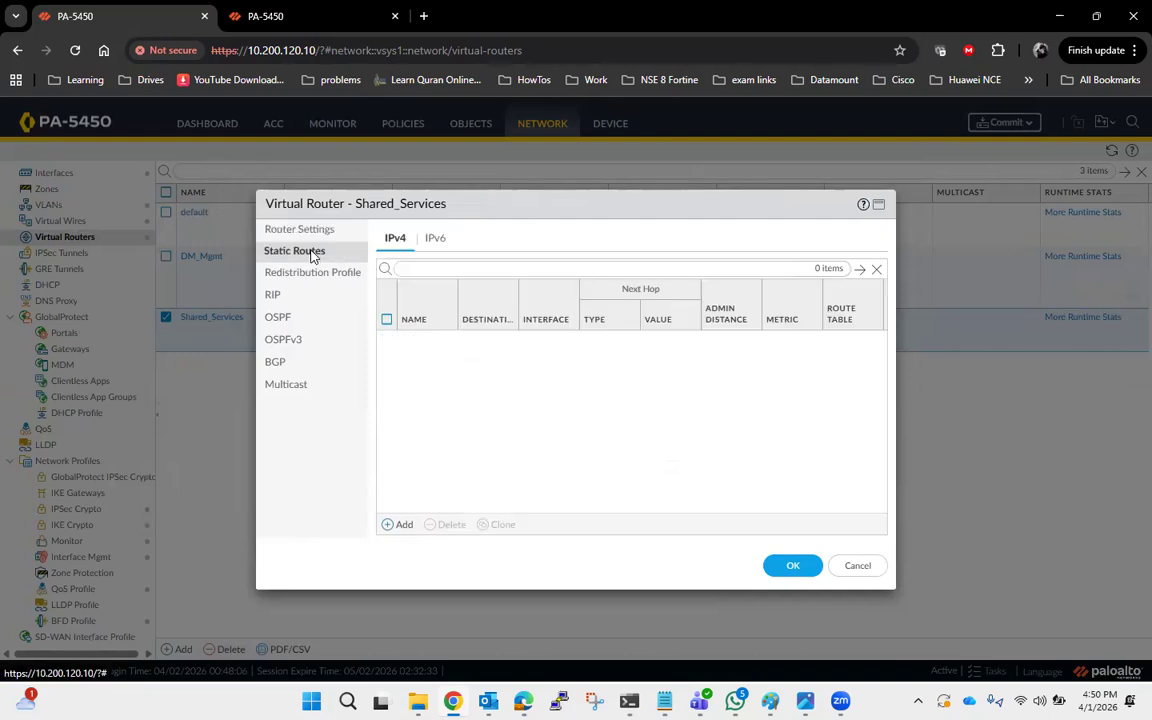
pyautogui.click(398, 525)
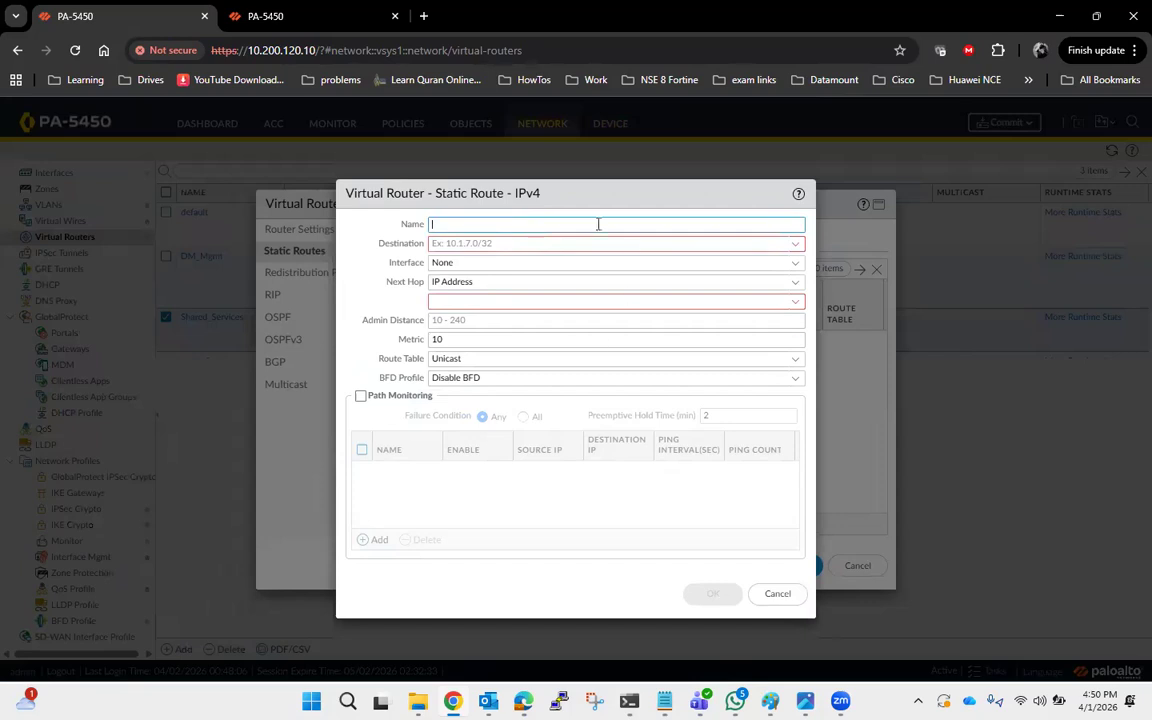
pyautogui.write('Vys')
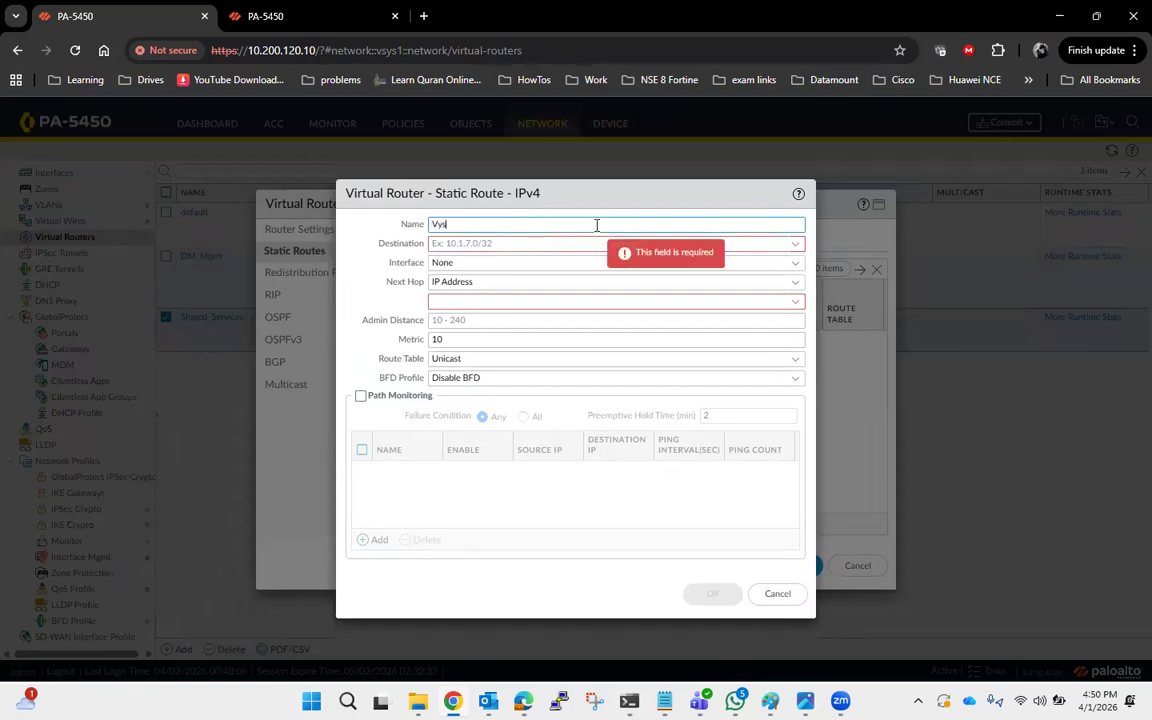
pyautogui.write('sys2_Vsys')
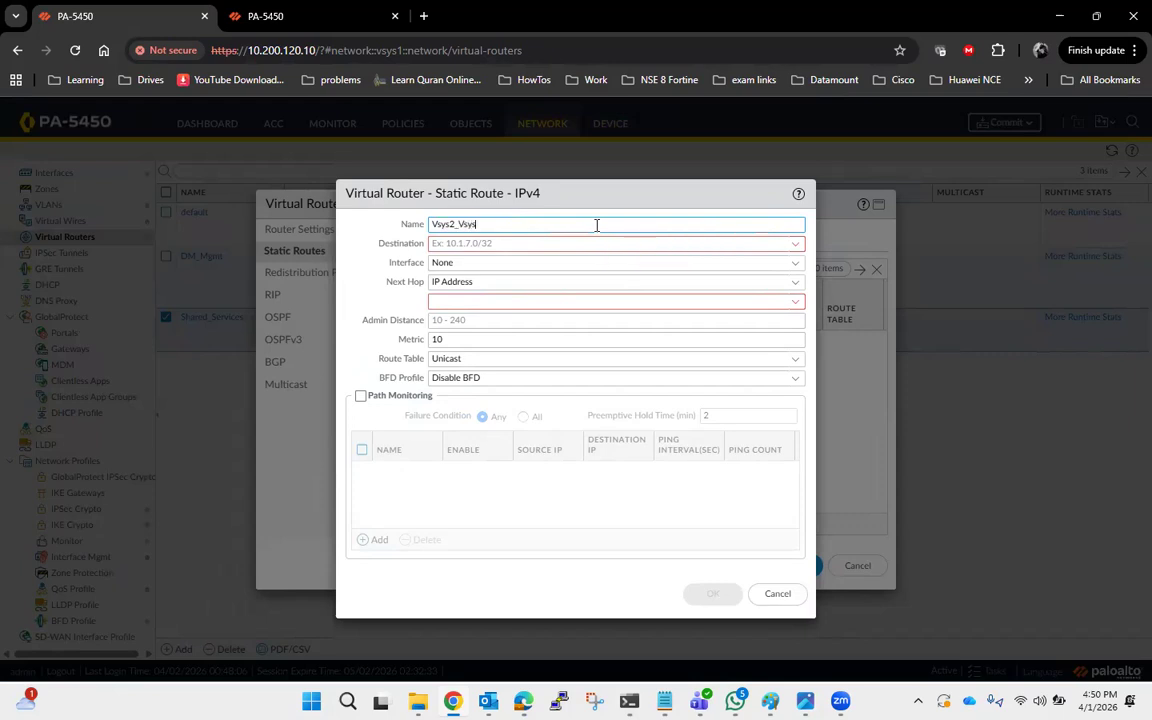
pyautogui.write('1')
pyautogui.hotkey('alt', 'Tab')
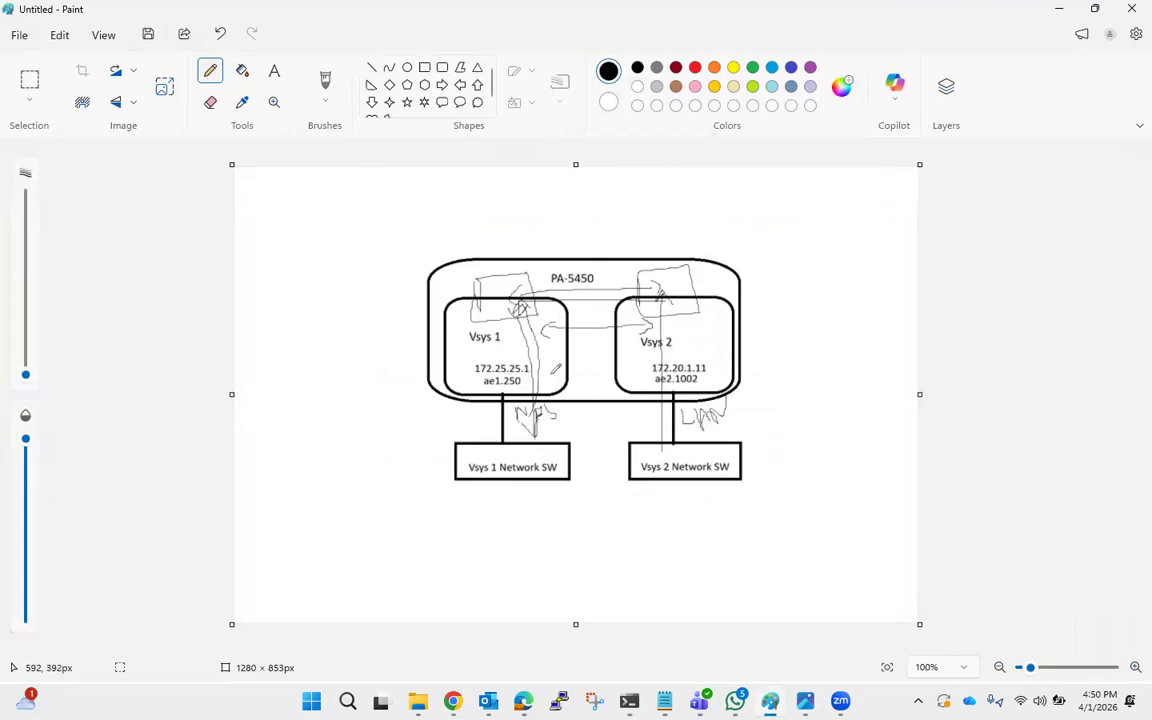
pyautogui.hotkey('alt', 'Tab')
# Set the route's destination to 172.25.25.0/24.
pyautogui.click(459, 242)
pyautogui.write('172.25')
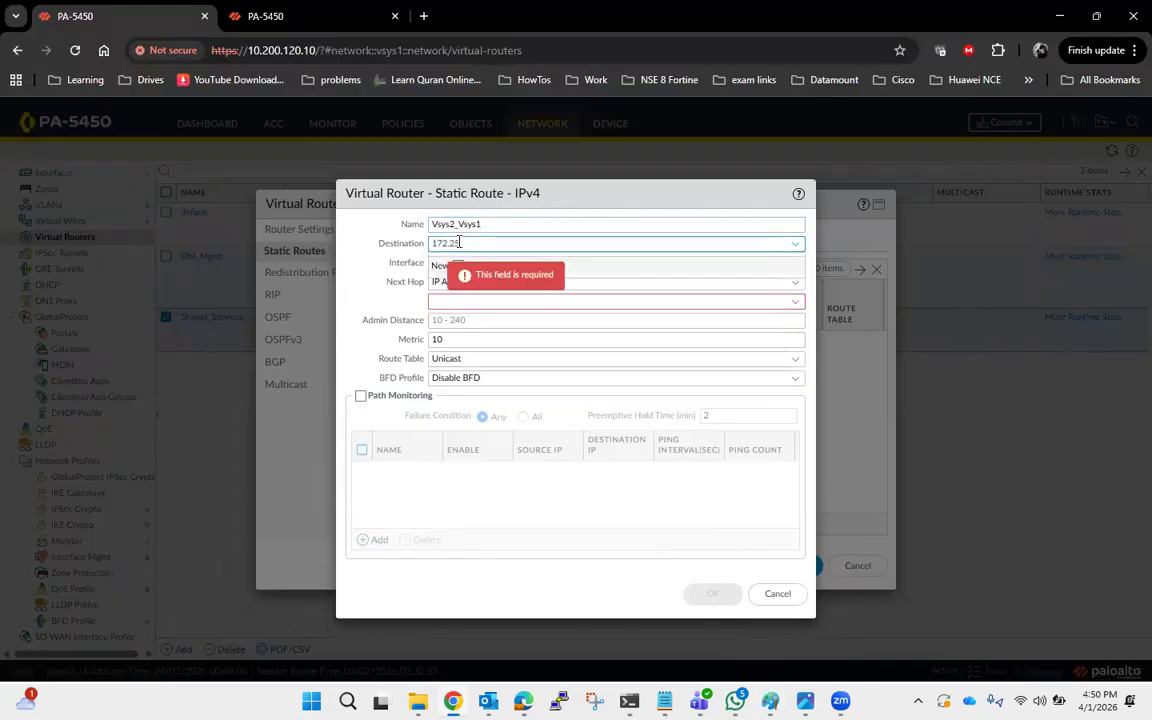
pyautogui.write('.25.0/24')
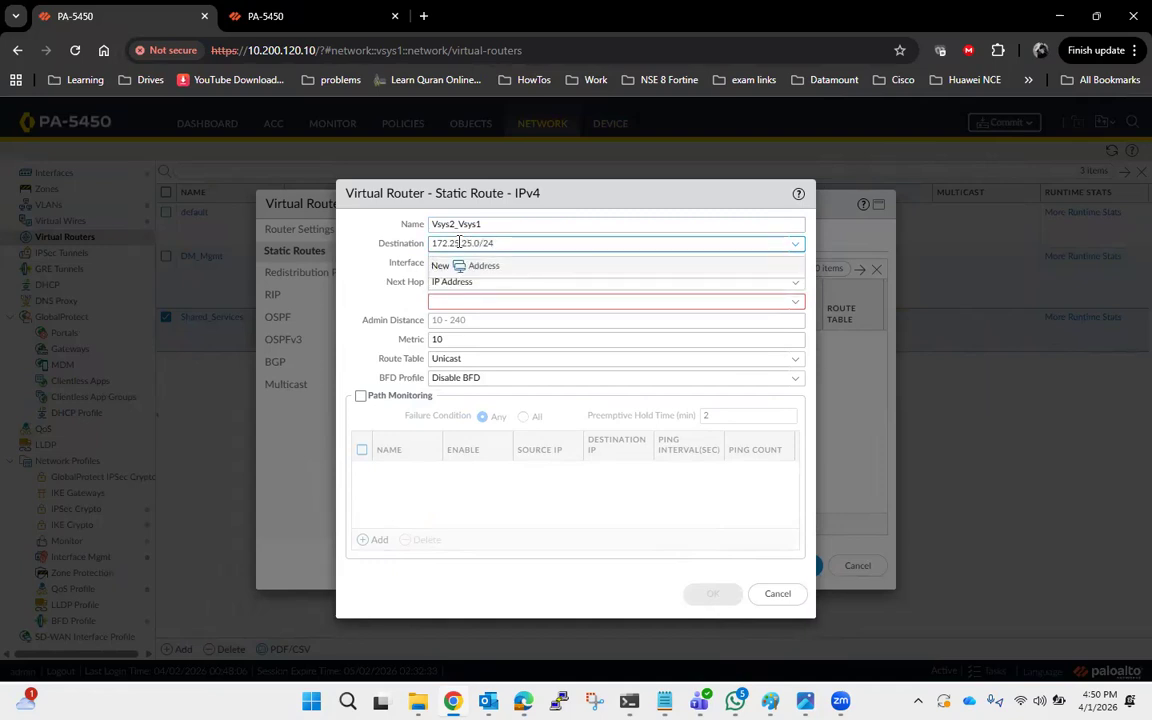
# Set the next hop to Next VR DM_Mgmt and save the static route and the Shared_Services virtual router.
pyautogui.click(796, 284)
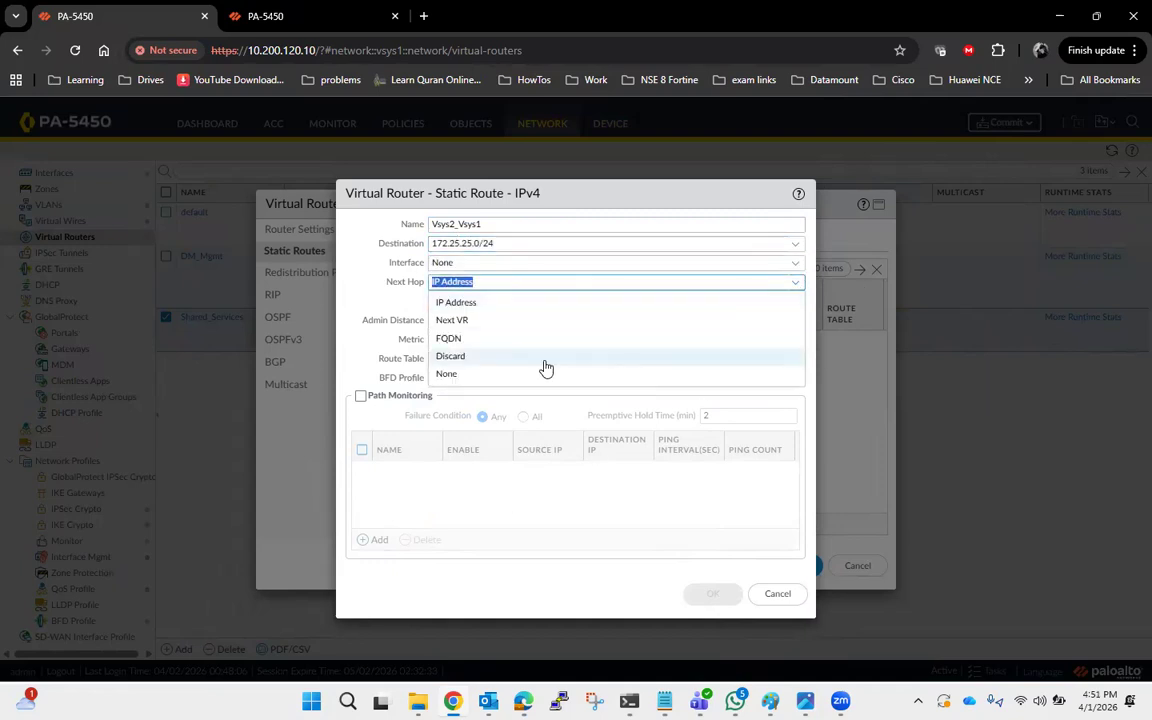
pyautogui.click(524, 322)
pyautogui.click(796, 305)
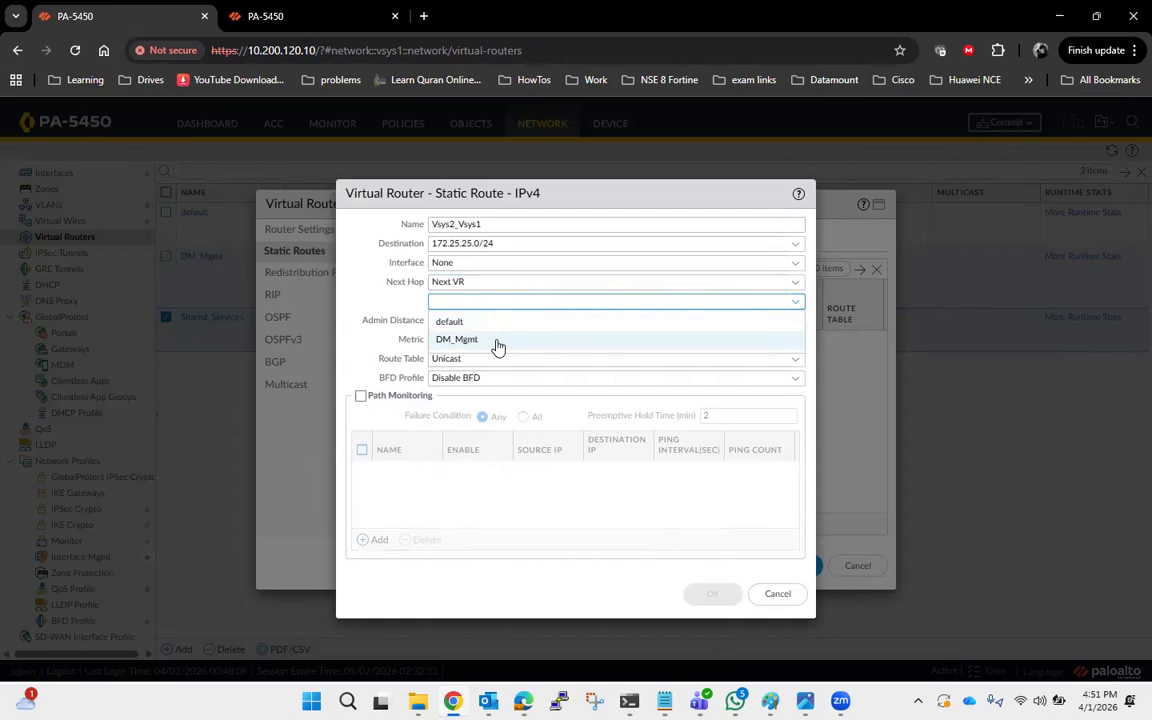
pyautogui.click(498, 340)
pyautogui.click(720, 597)
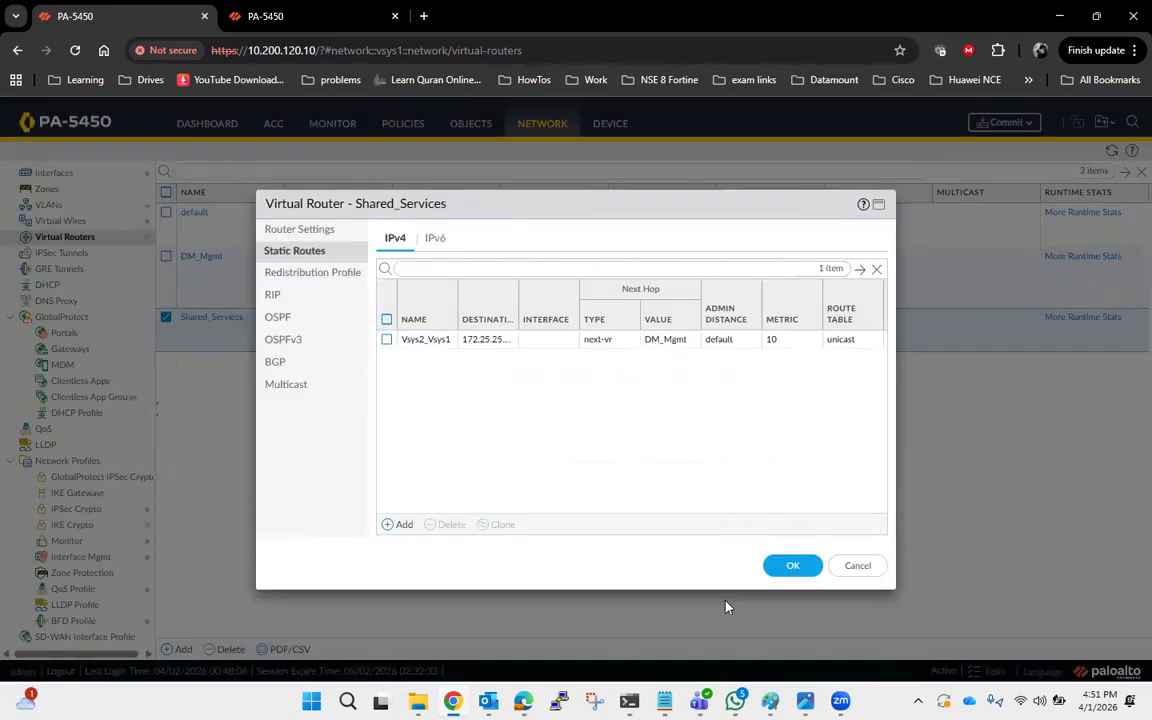
pyautogui.click(790, 567)
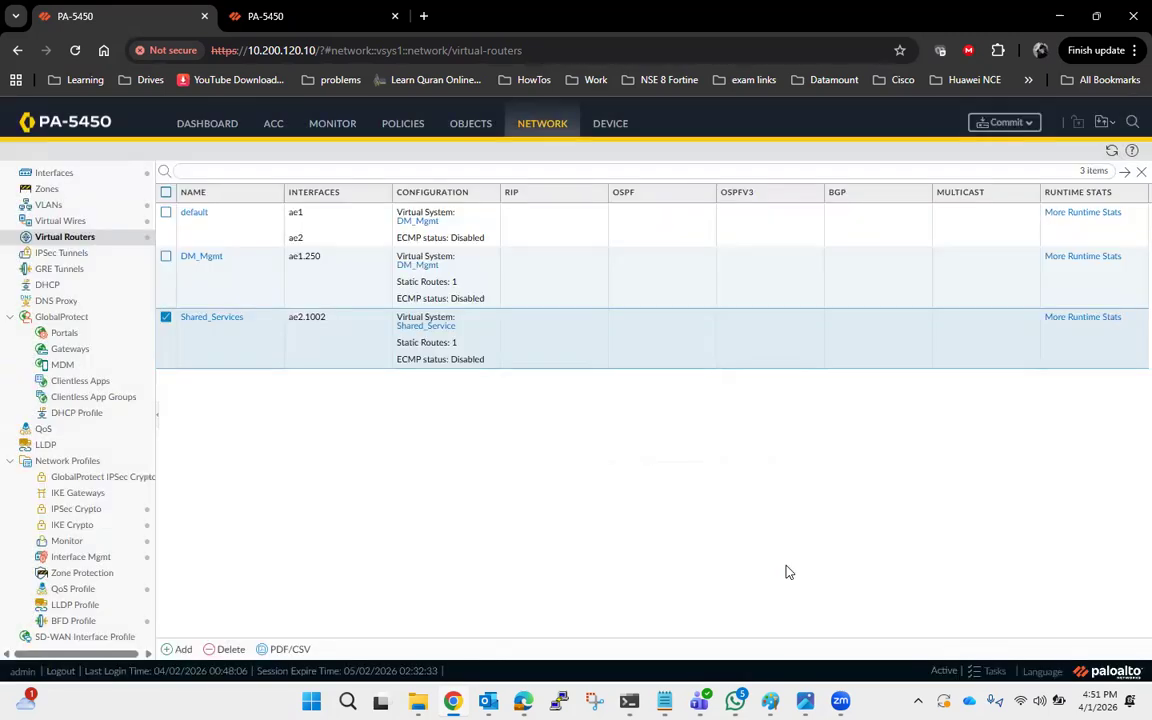
# Commit the configuration to the firewall, glancing at the network diagram while it runs.
pyautogui.click(166, 318)
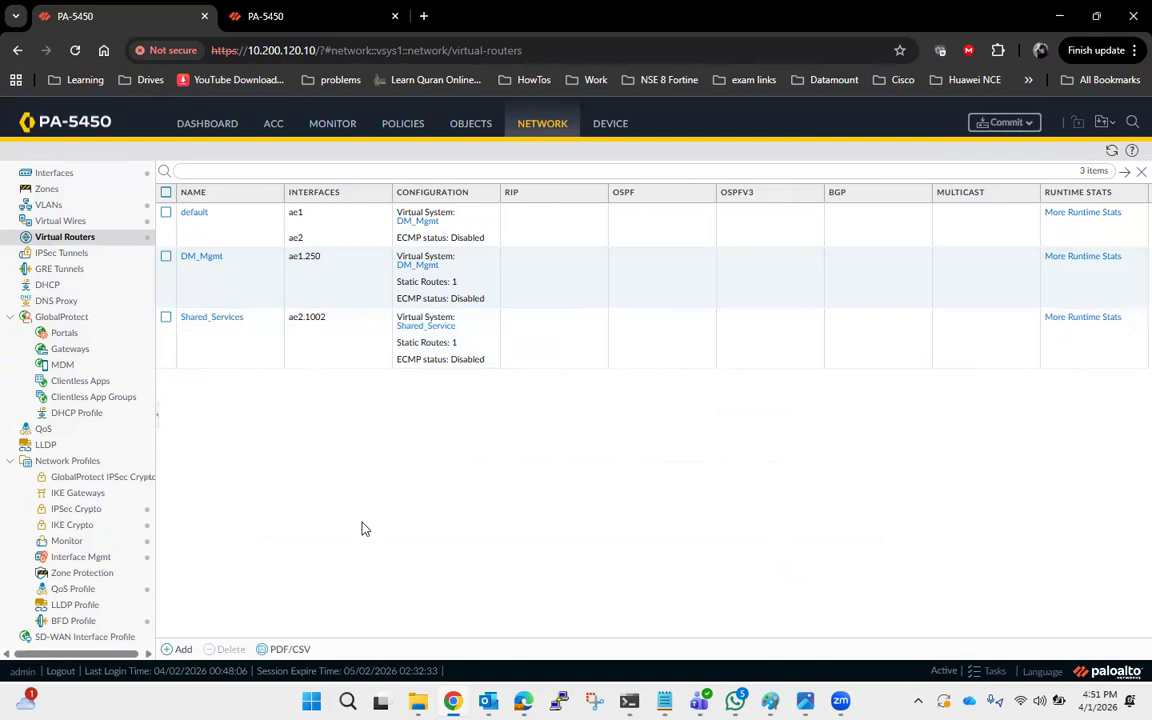
pyautogui.click(1008, 123)
pyautogui.click(744, 586)
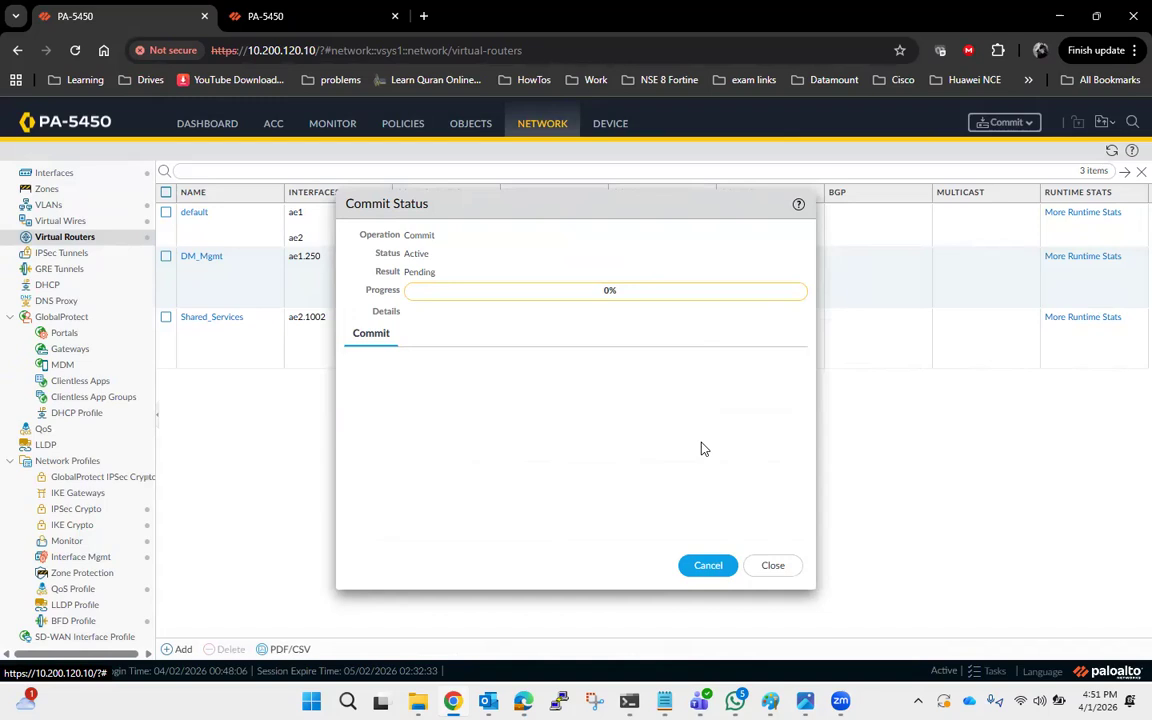
pyautogui.moveTo(770, 701)
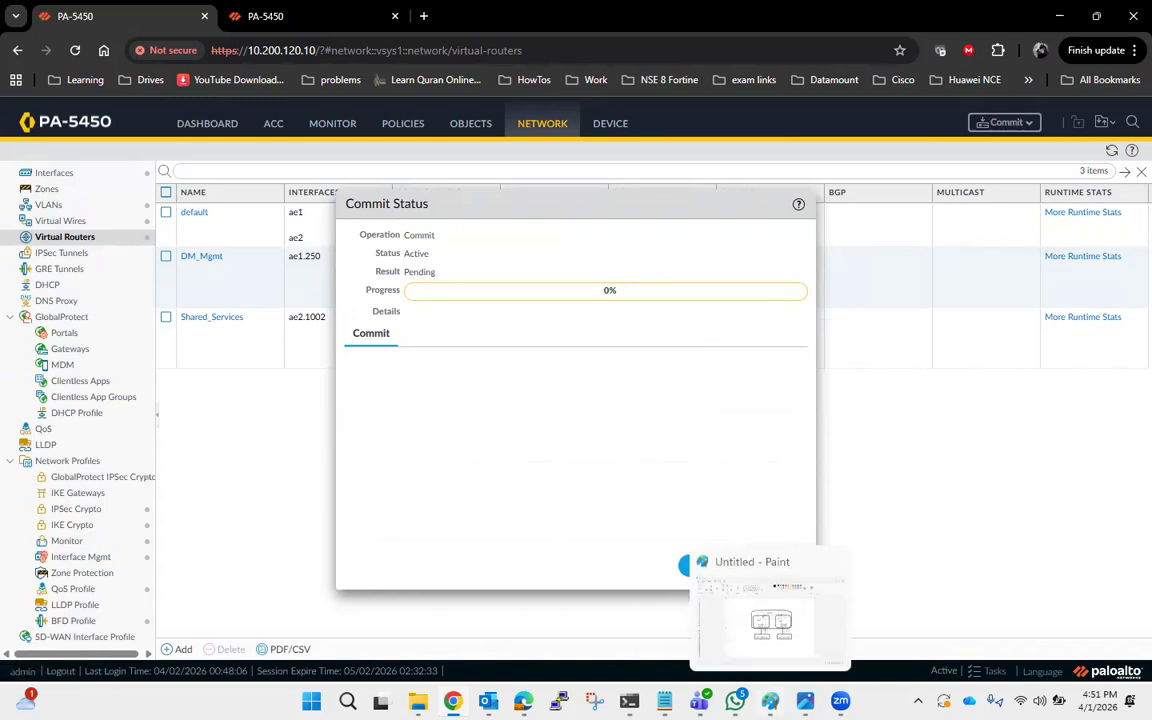
pyautogui.click(770, 615)
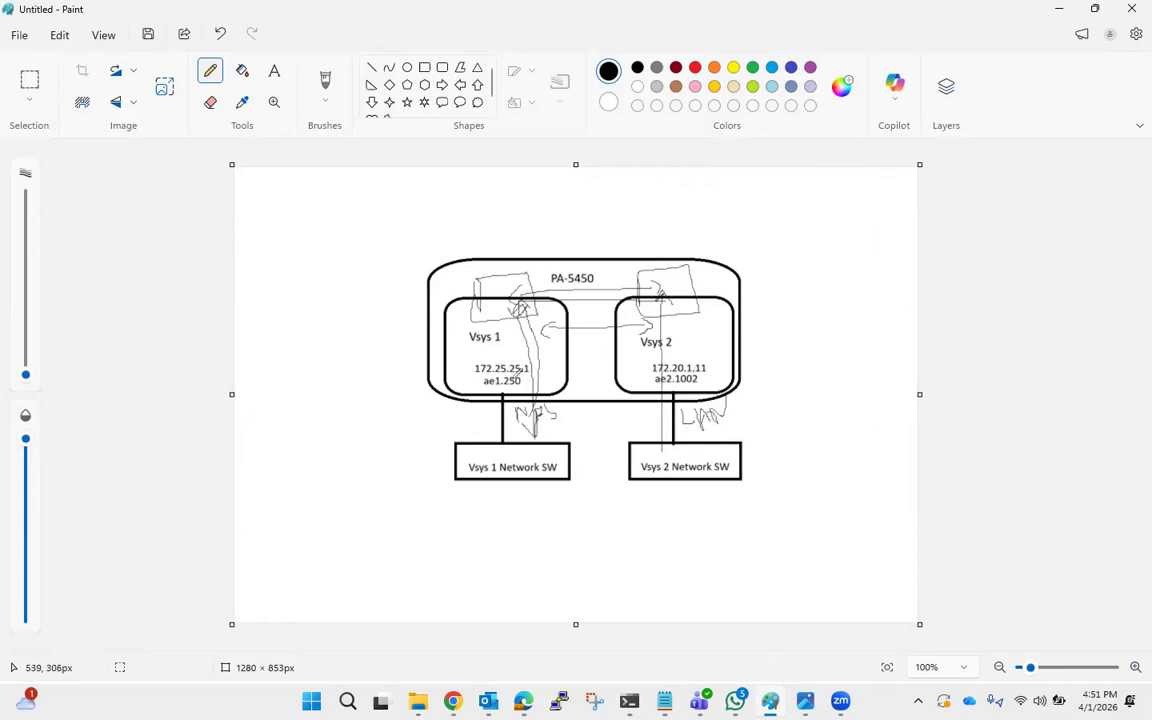
pyautogui.click(1059, 9)
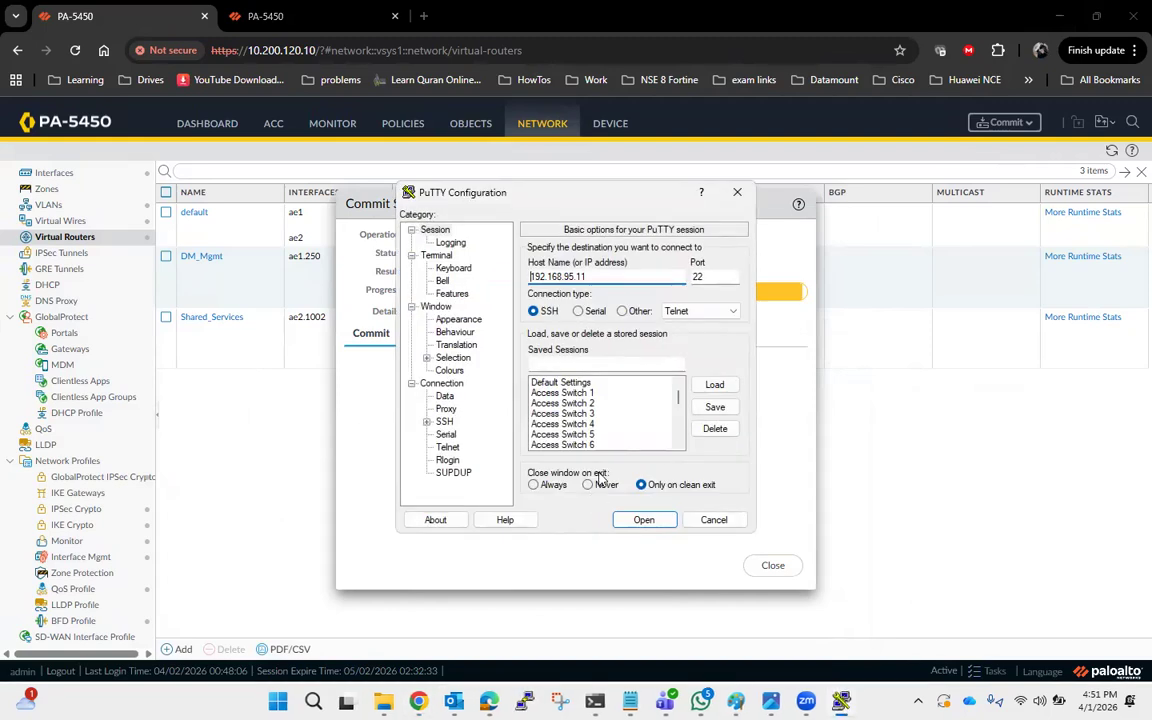
# Browse the saved PuTTY sessions and open an SSH session to a network device.
pyautogui.scroll(-10, 617, 405)
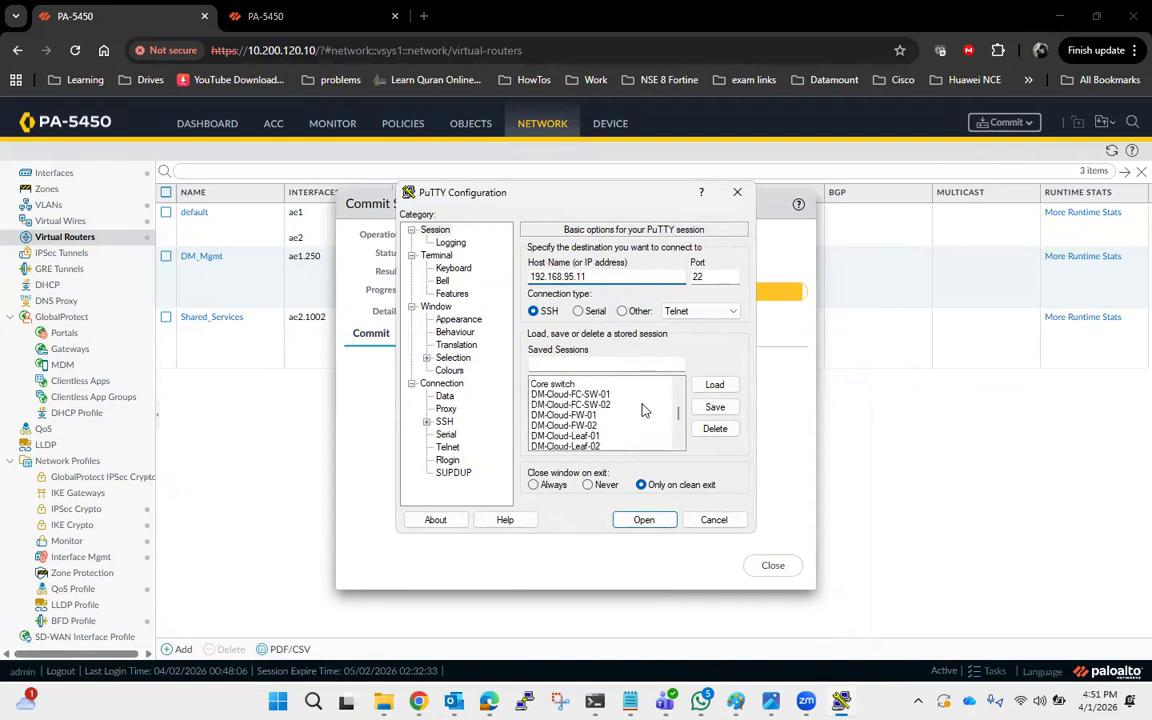
pyautogui.scroll(2, 615, 410)
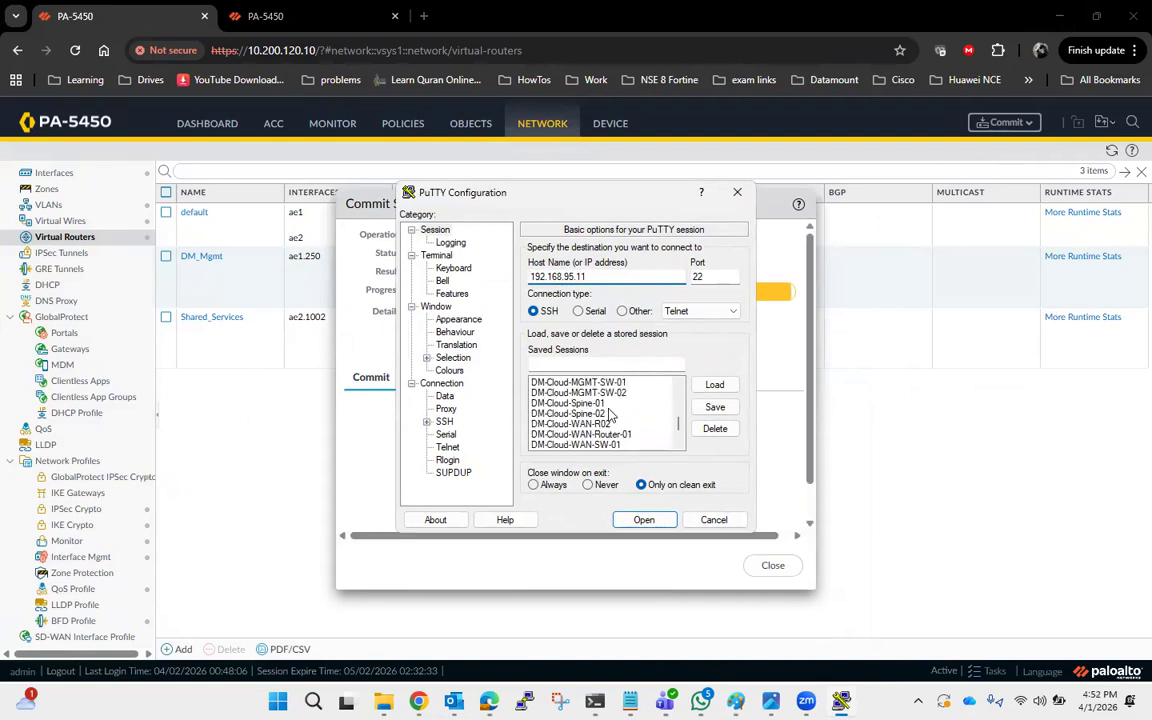
pyautogui.scroll(3, 600, 432)
pyautogui.scroll(-1, 592, 430)
pyautogui.scroll(1, 590, 428)
pyautogui.doubleClick(590, 428)
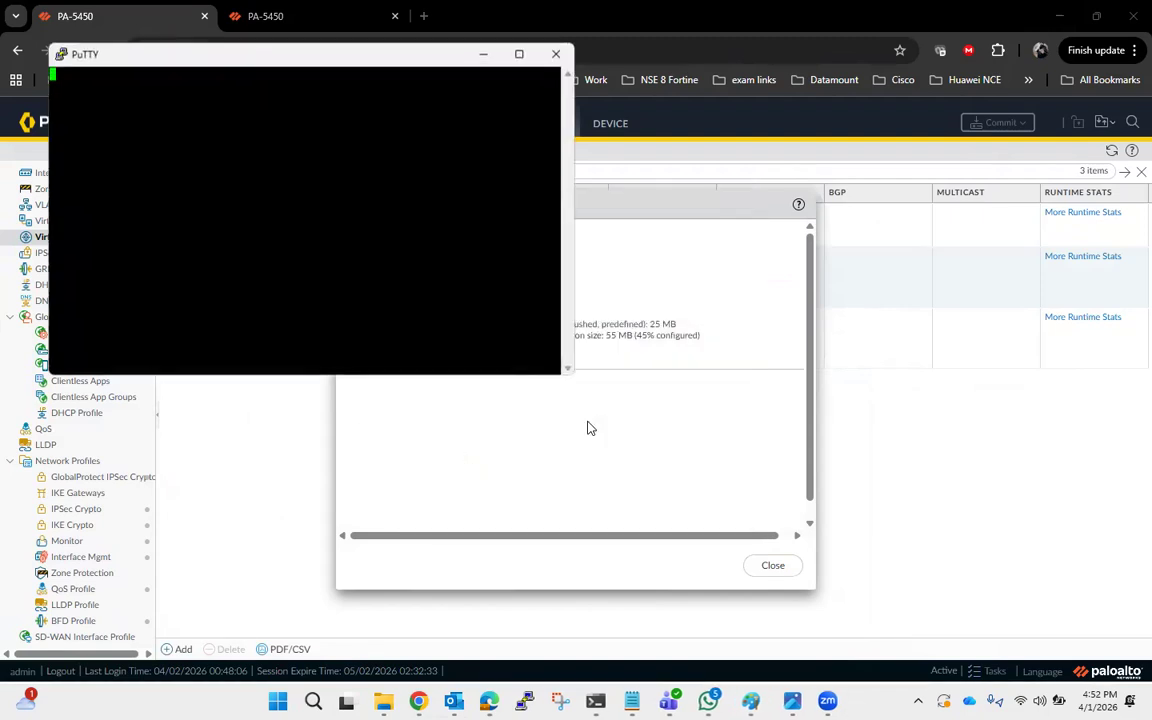
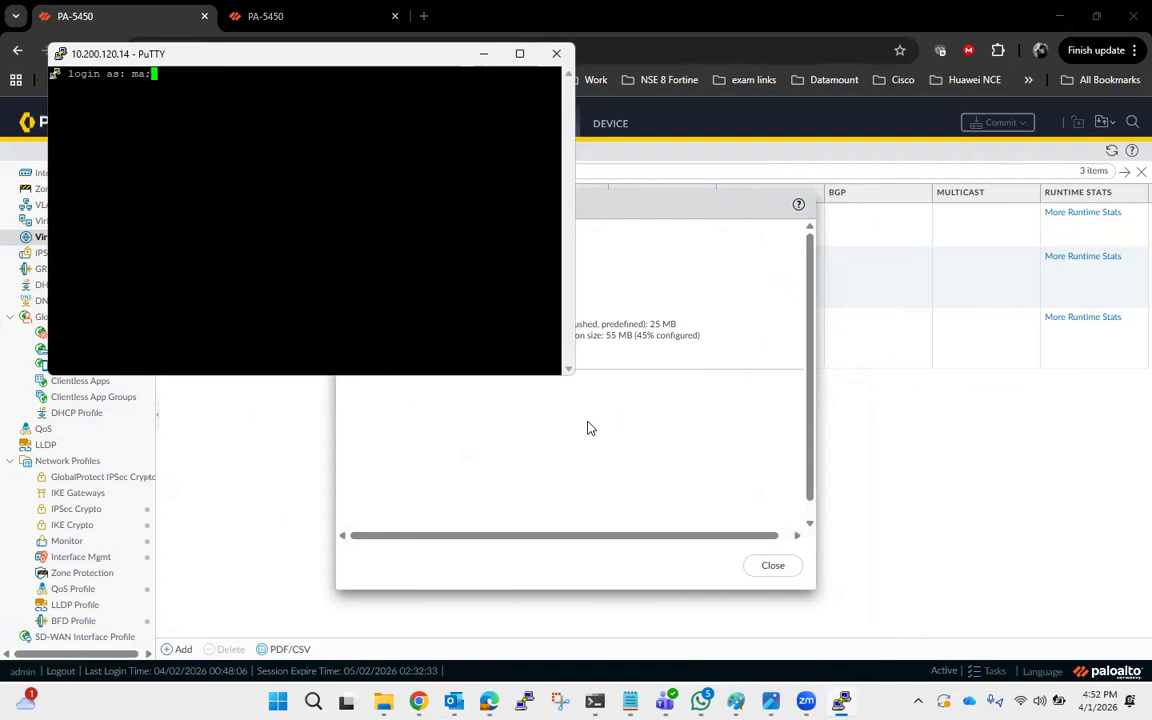
# Log in to the leaf switch SSH session with the username and password.
pyautogui.press('BackSpace')
pyautogui.press('Return')
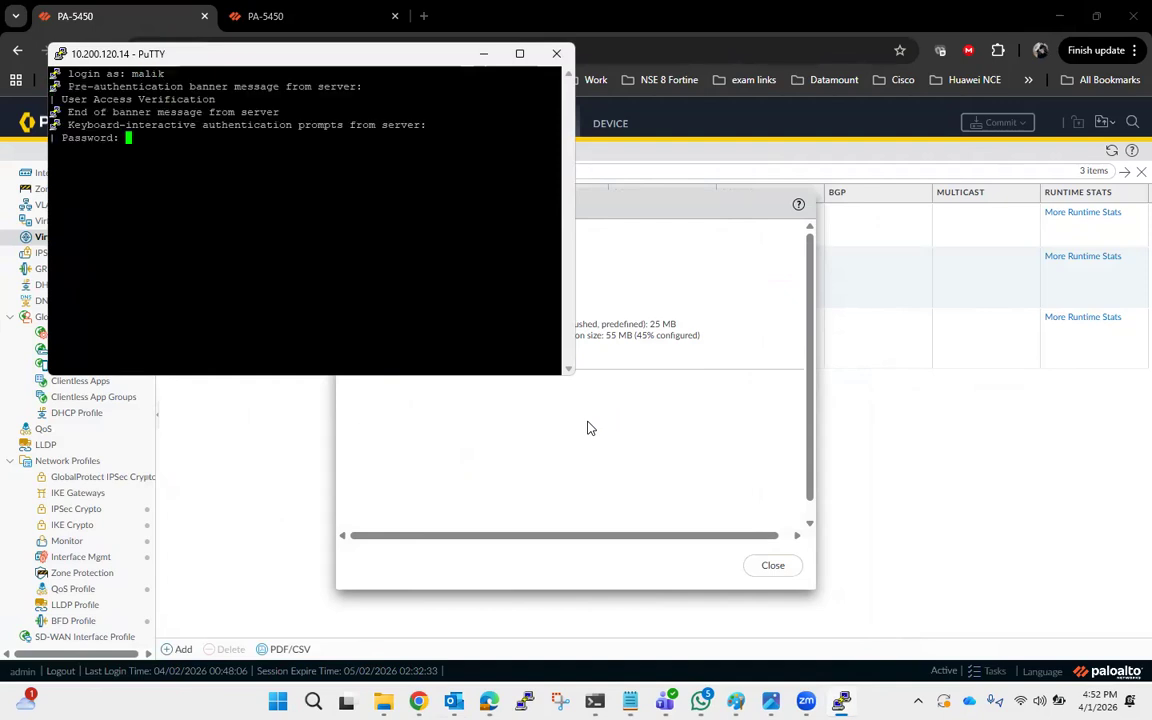
pyautogui.press('Return')
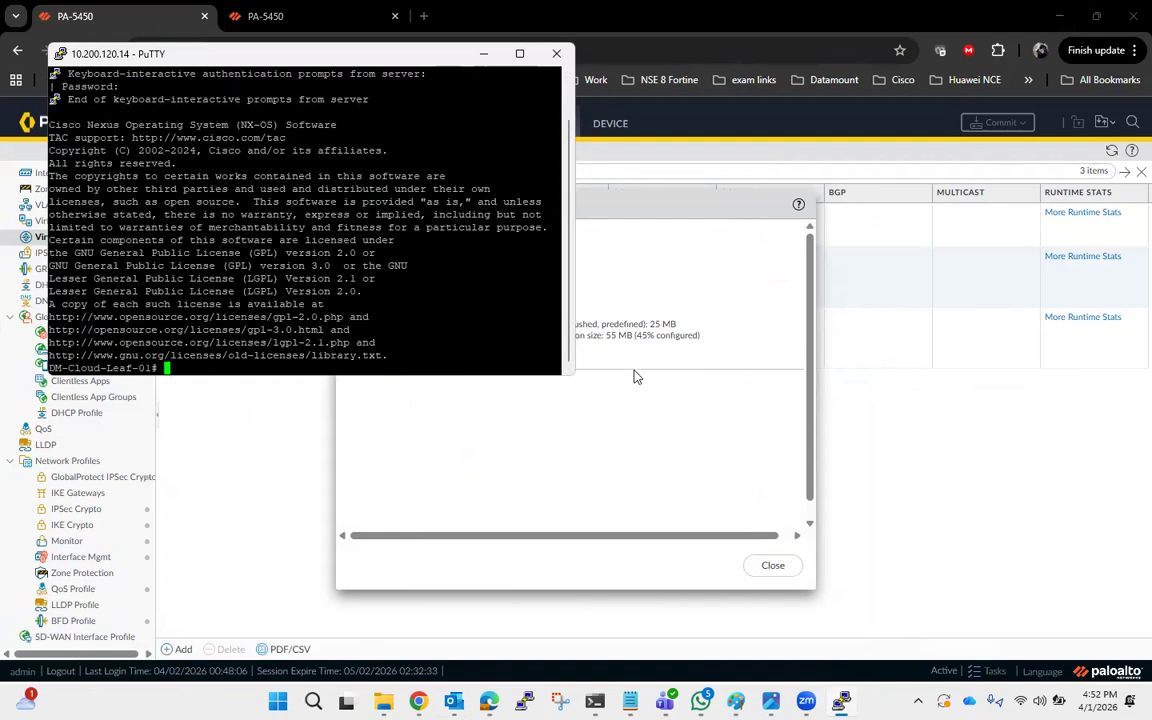
# Close the commit dialog and open the security policies of the DM_Mgmt (vsys1) virtual system.
pyautogui.click(484, 53)
pyautogui.click(773, 565)
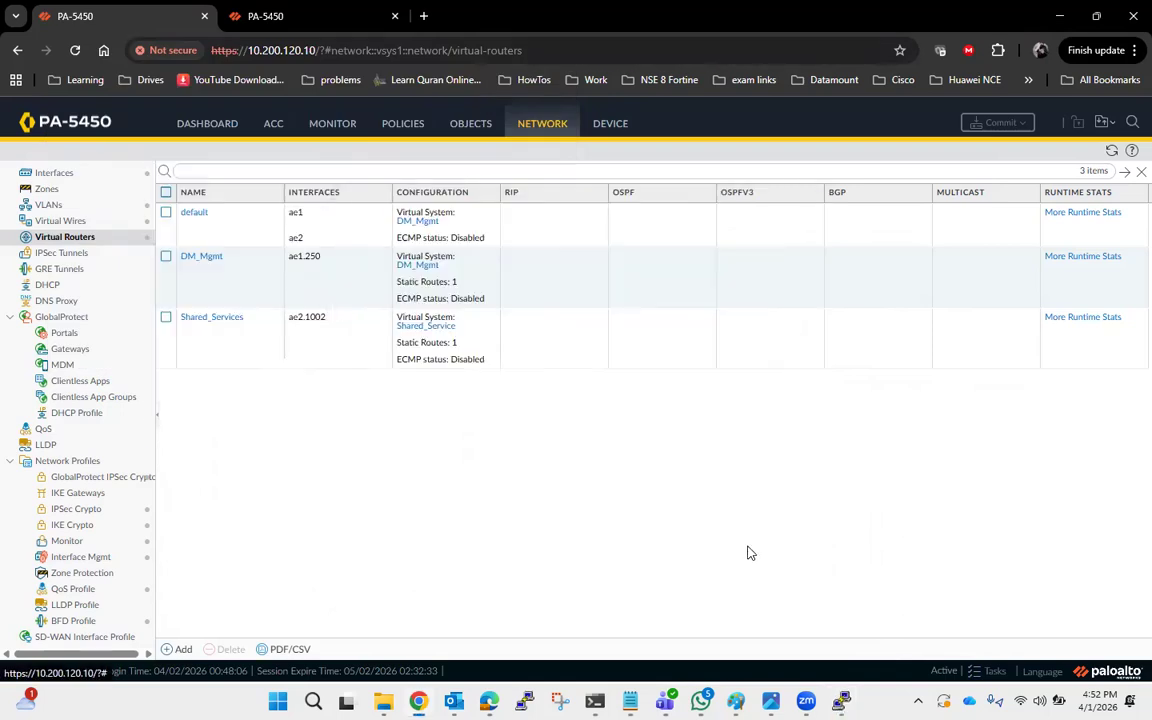
pyautogui.click(420, 124)
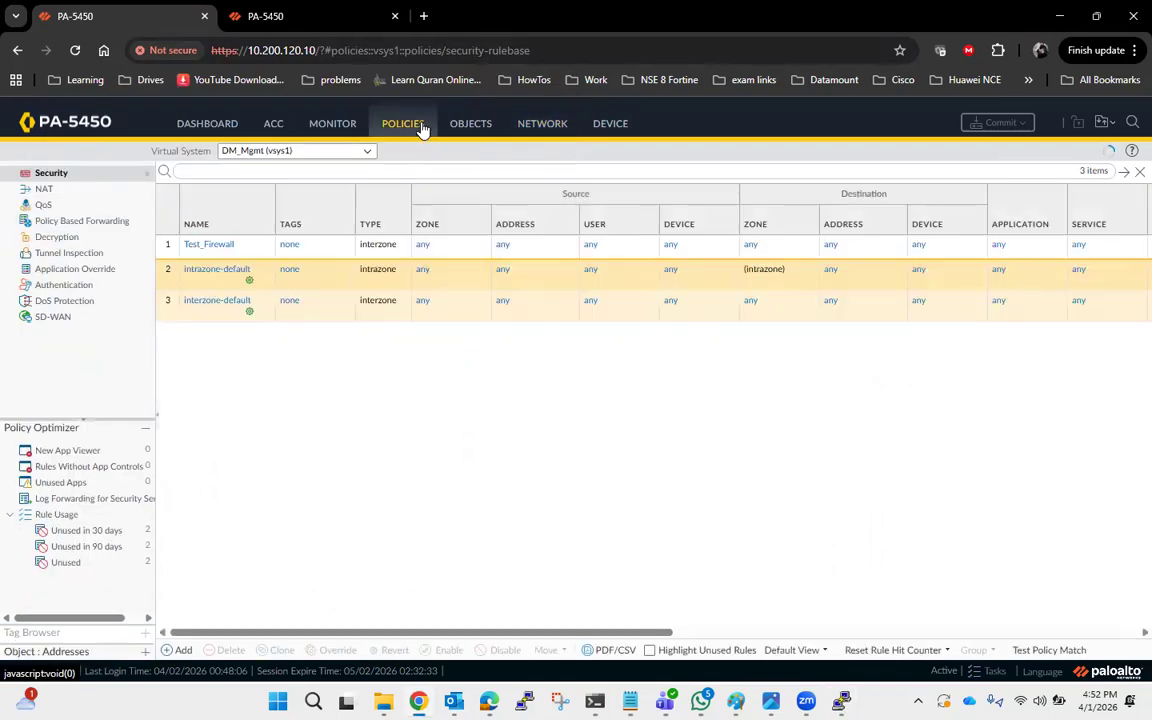
pyautogui.click(368, 153)
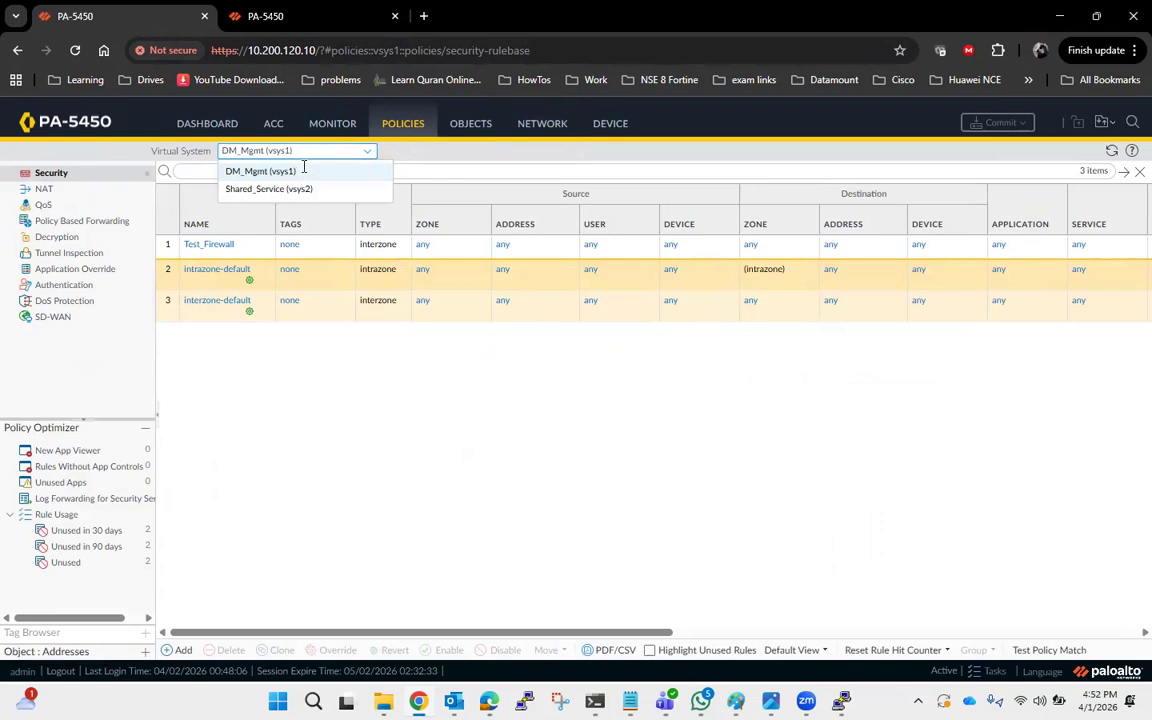
pyautogui.click(311, 169)
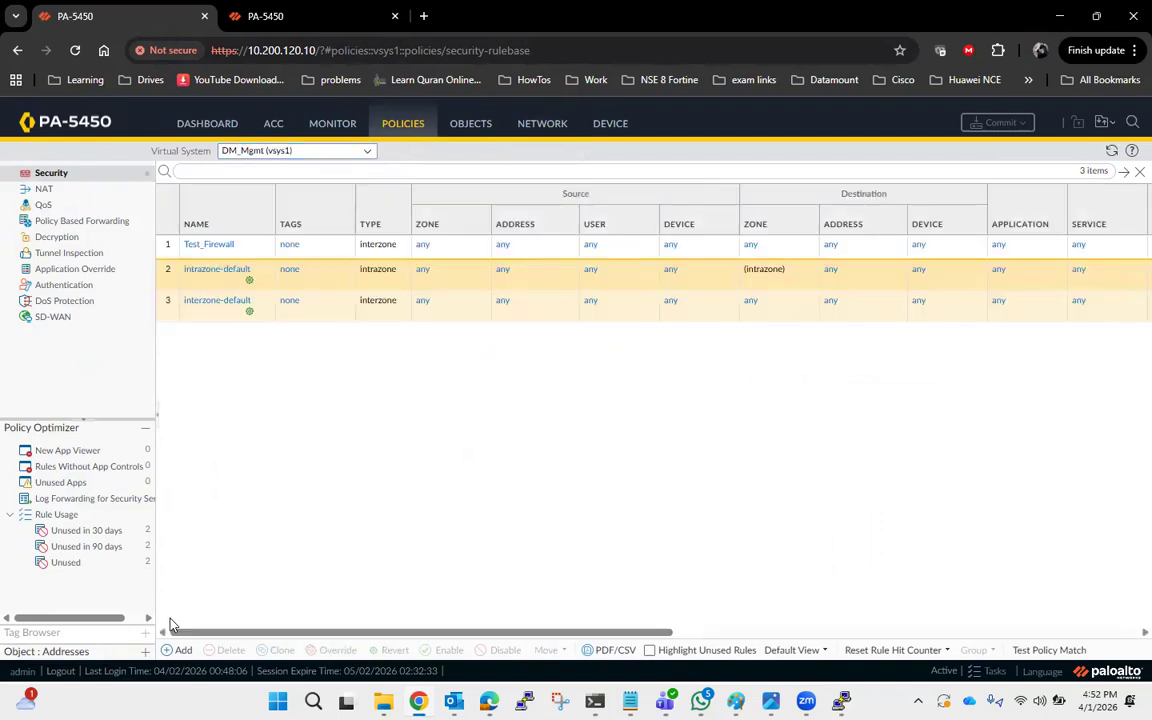
# Add a new security policy rule named Inter_Vsys_Comm.
pyautogui.click(172, 650)
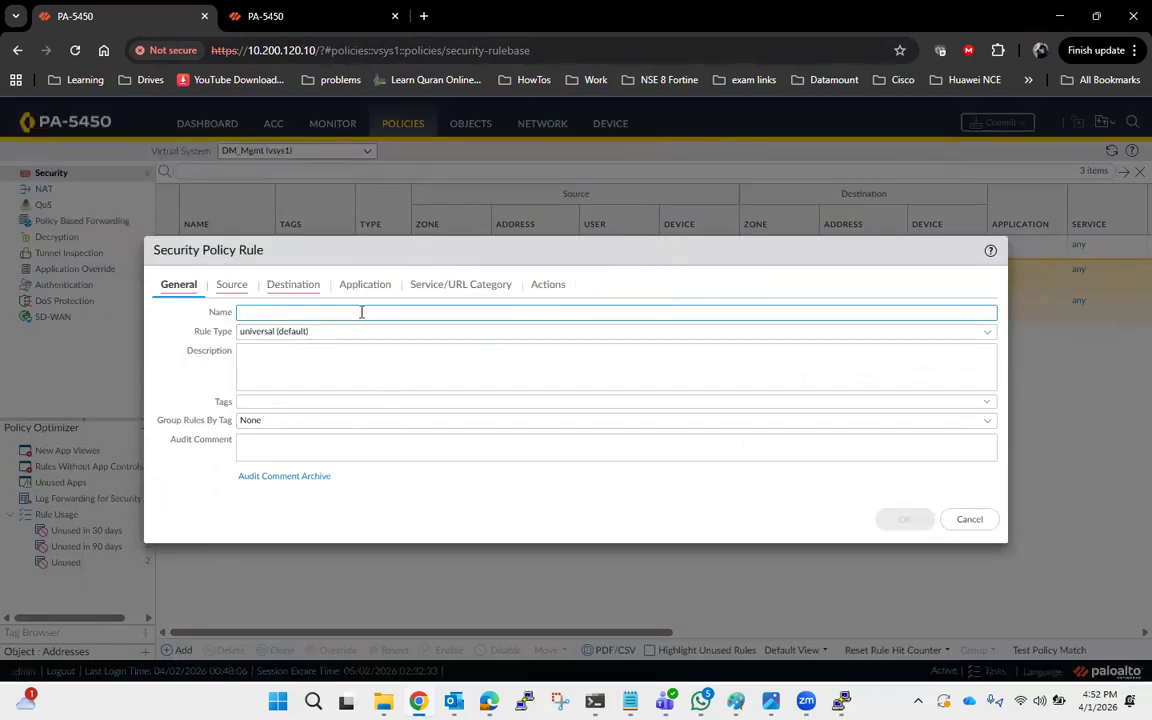
pyautogui.write('It')
pyautogui.write('ter')
pyautogui.write('_V')
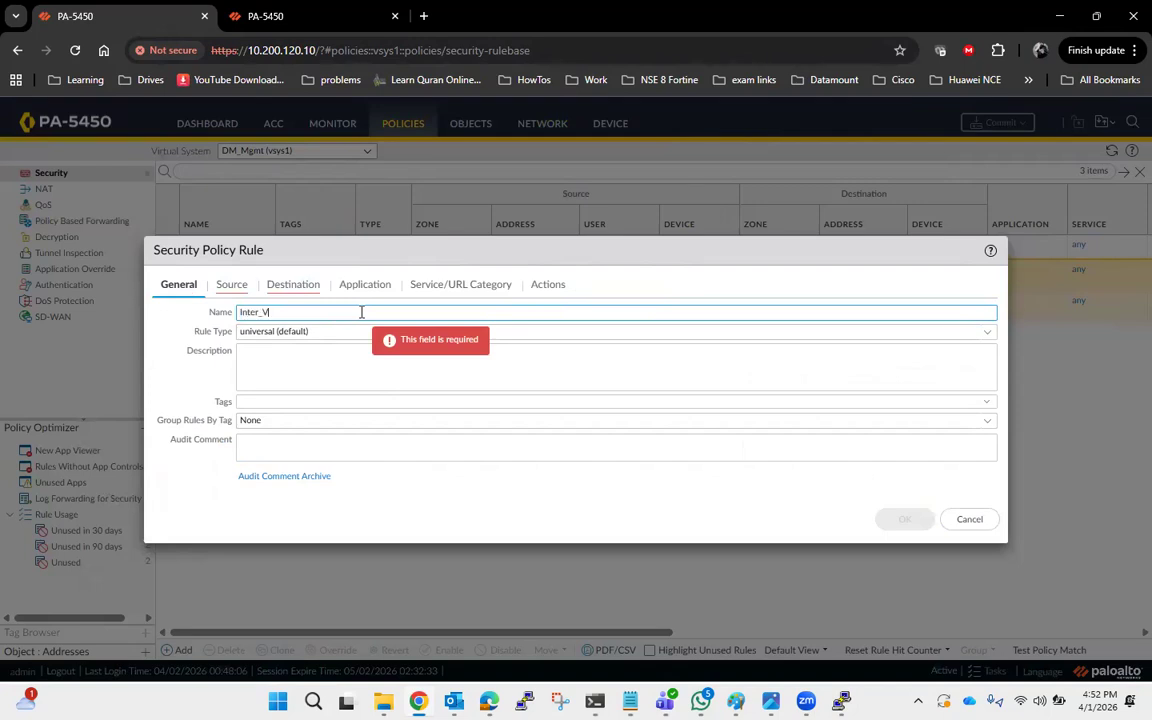
pyautogui.write('sys_Commm')
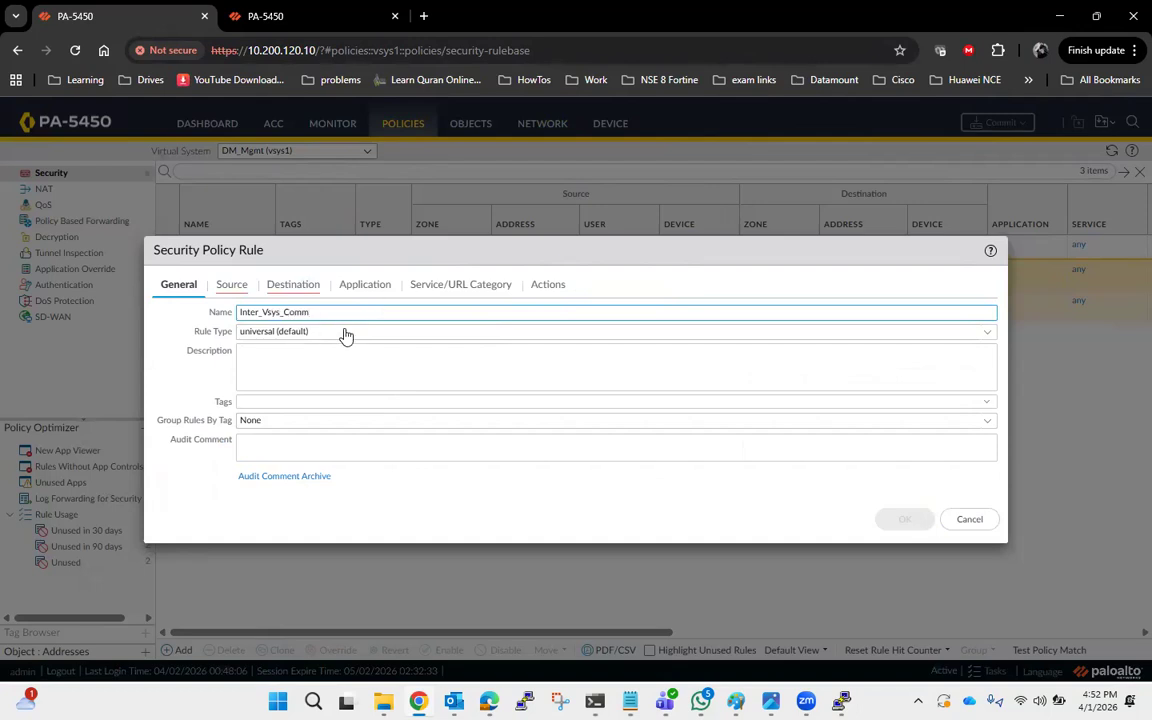
# Add NFS as the rule's source zone.
pyautogui.click(231, 286)
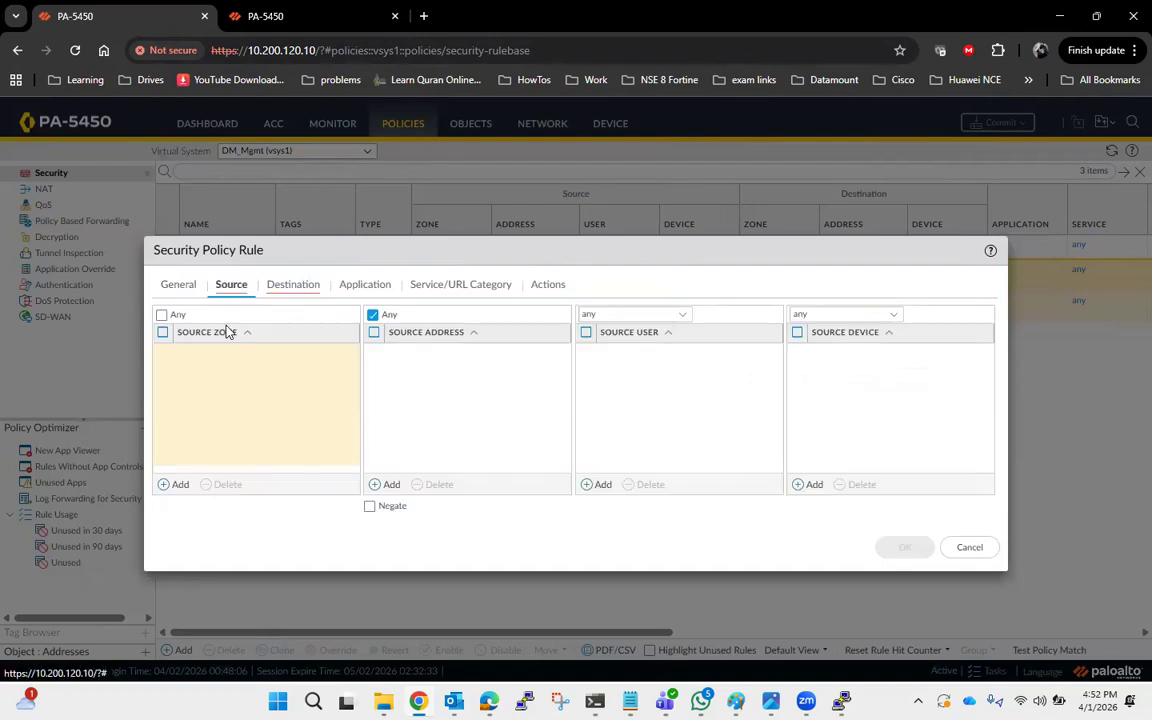
pyautogui.click(165, 487)
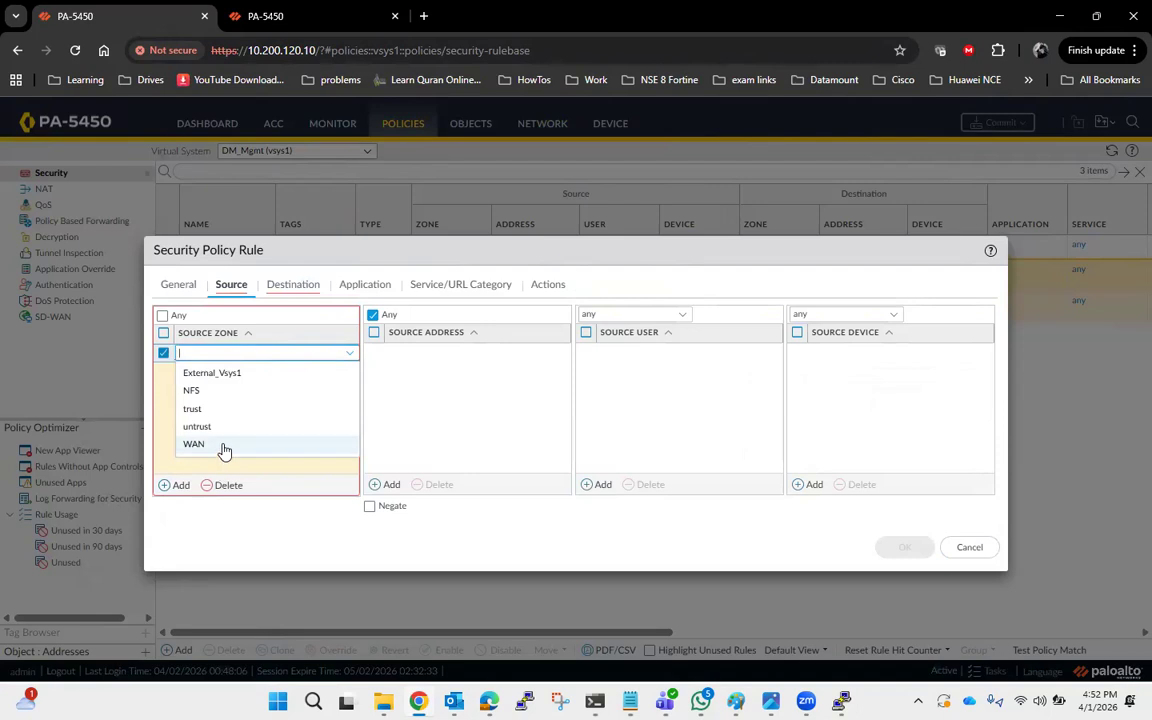
pyautogui.click(212, 392)
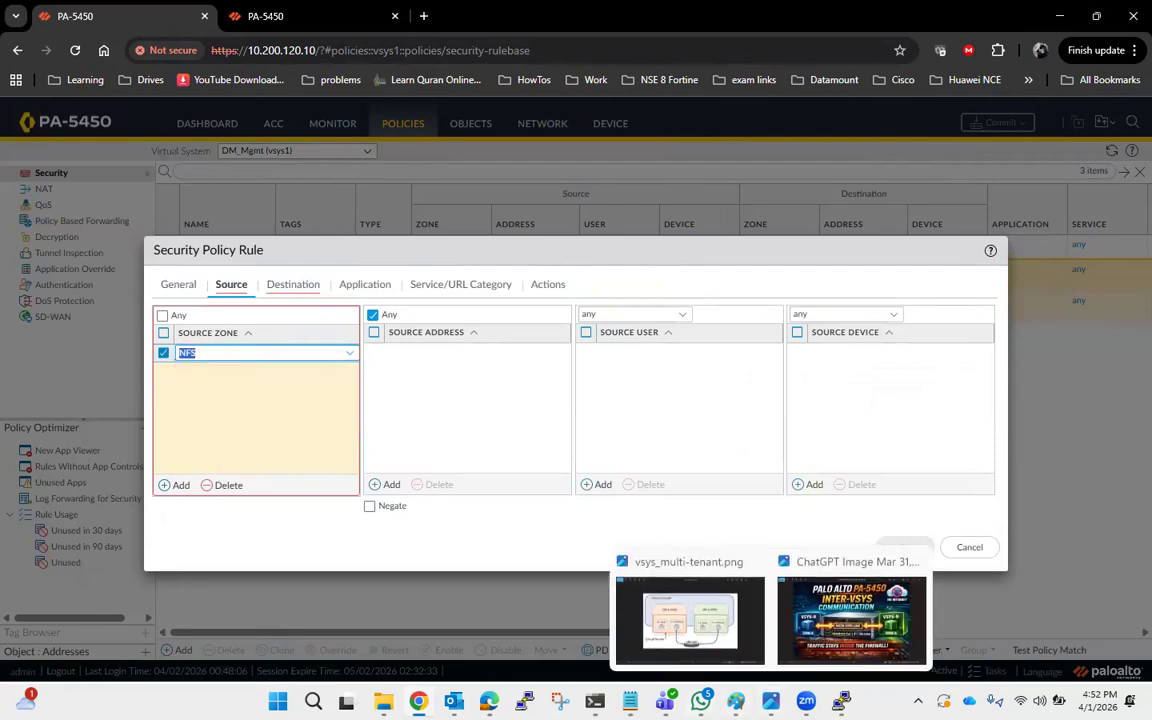
# Check the network diagram, then add External_Vsys1 as the rule's destination zone.
pyautogui.click(735, 700)
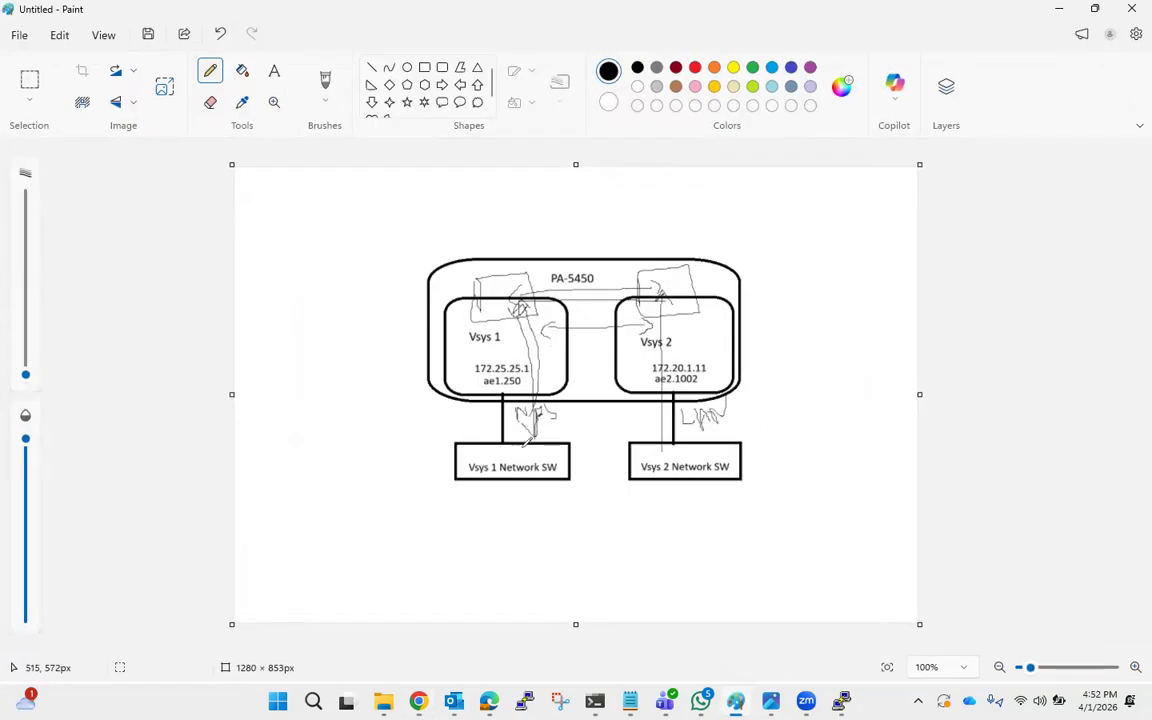
pyautogui.hotkey('alt', 'Tab')
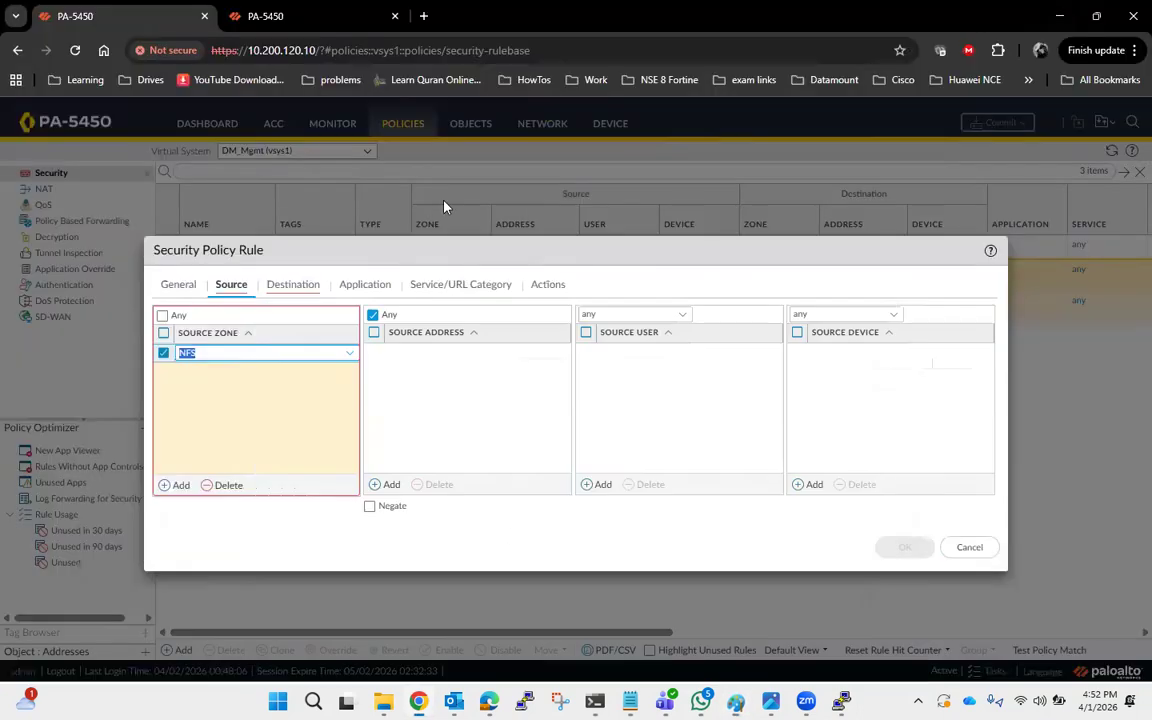
pyautogui.click(303, 289)
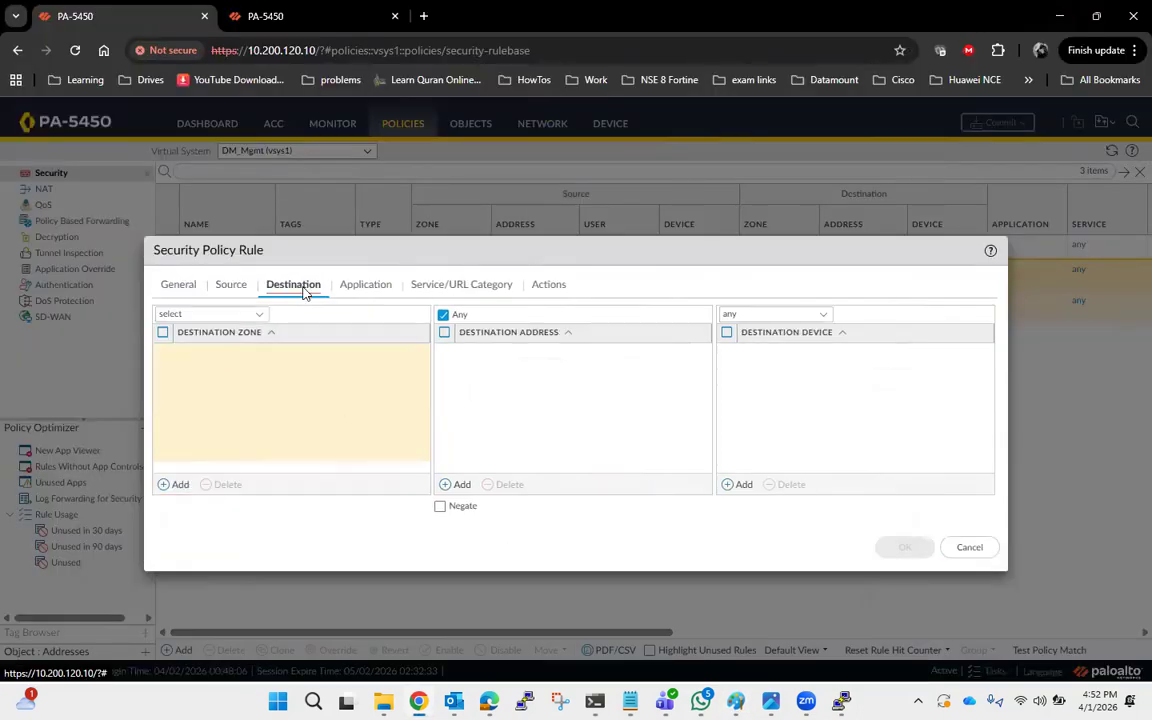
pyautogui.click(168, 486)
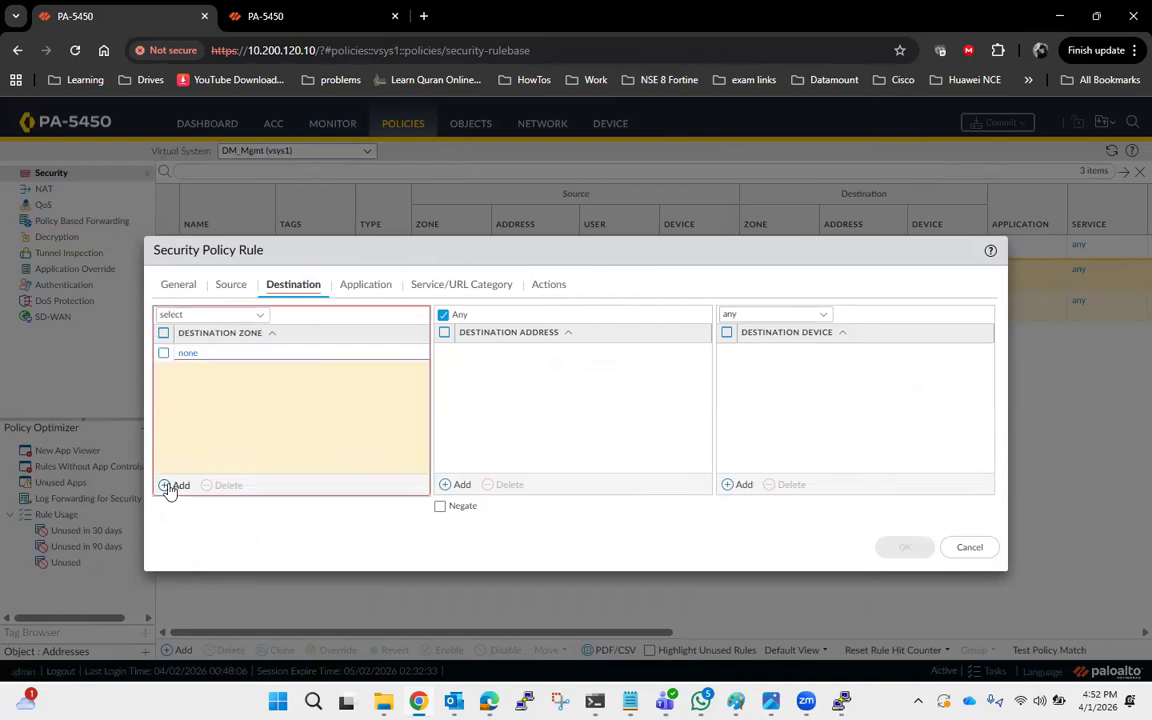
pyautogui.click(249, 376)
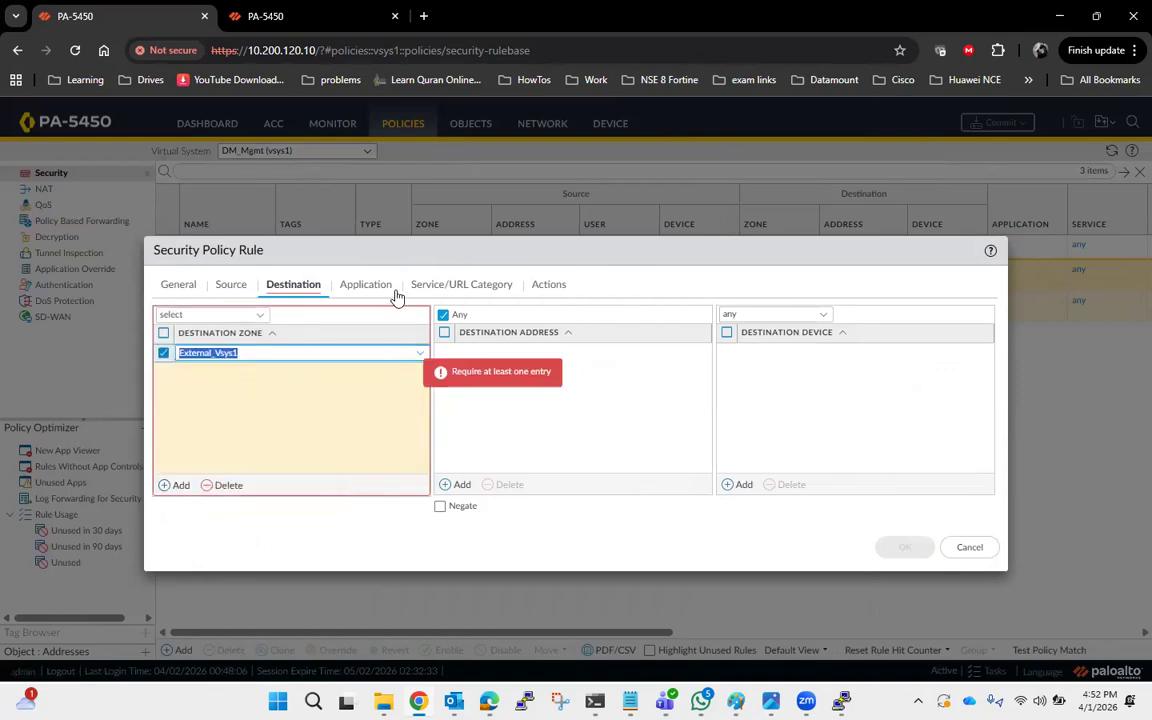
# Set the rule's service to any.
pyautogui.click(381, 294)
pyautogui.click(442, 288)
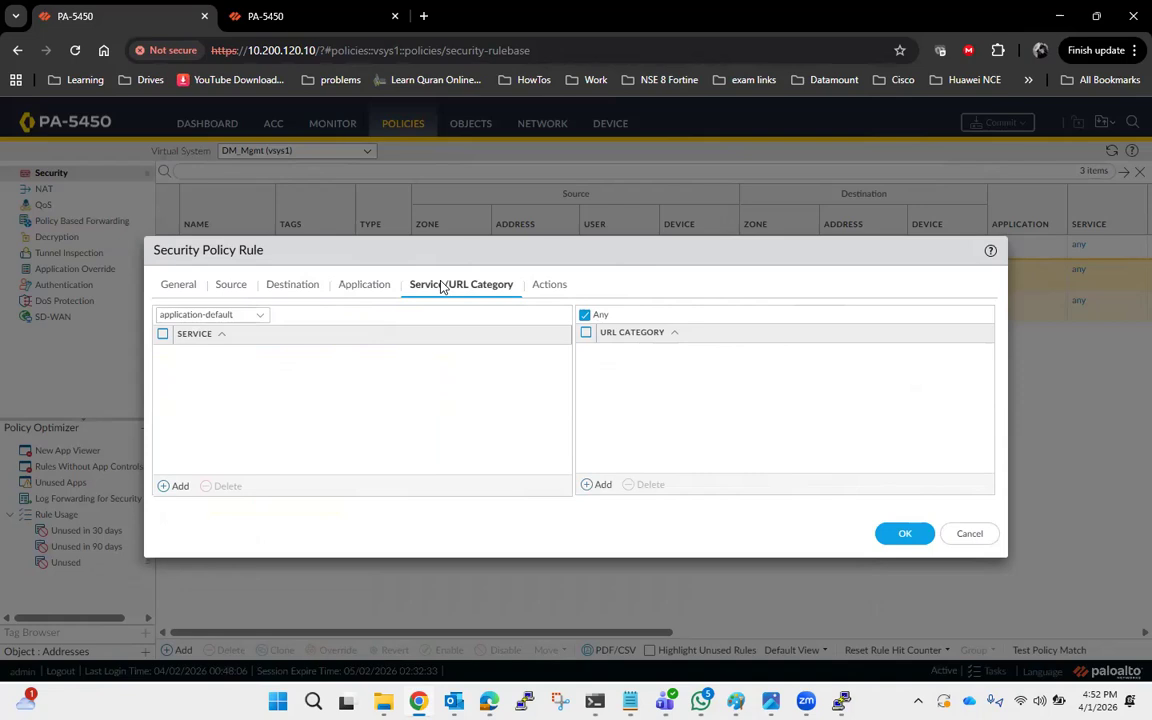
pyautogui.click(259, 316)
pyautogui.click(216, 352)
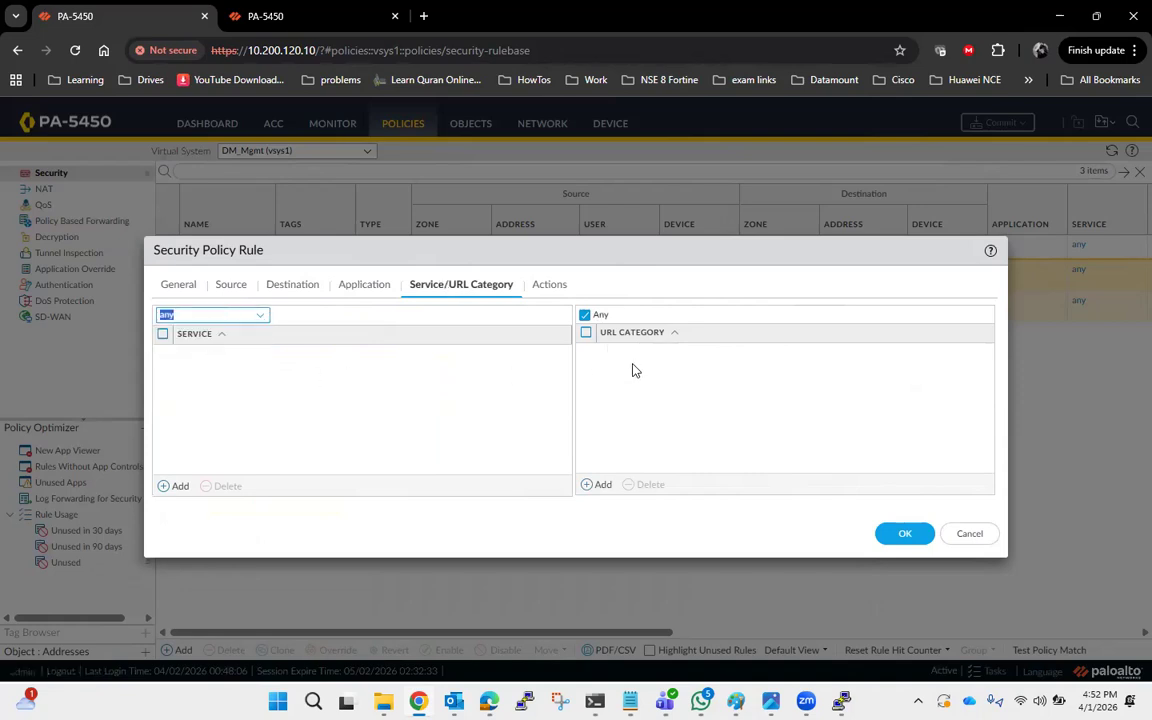
# Enable logging at session start and save the rule.
pyautogui.click(549, 288)
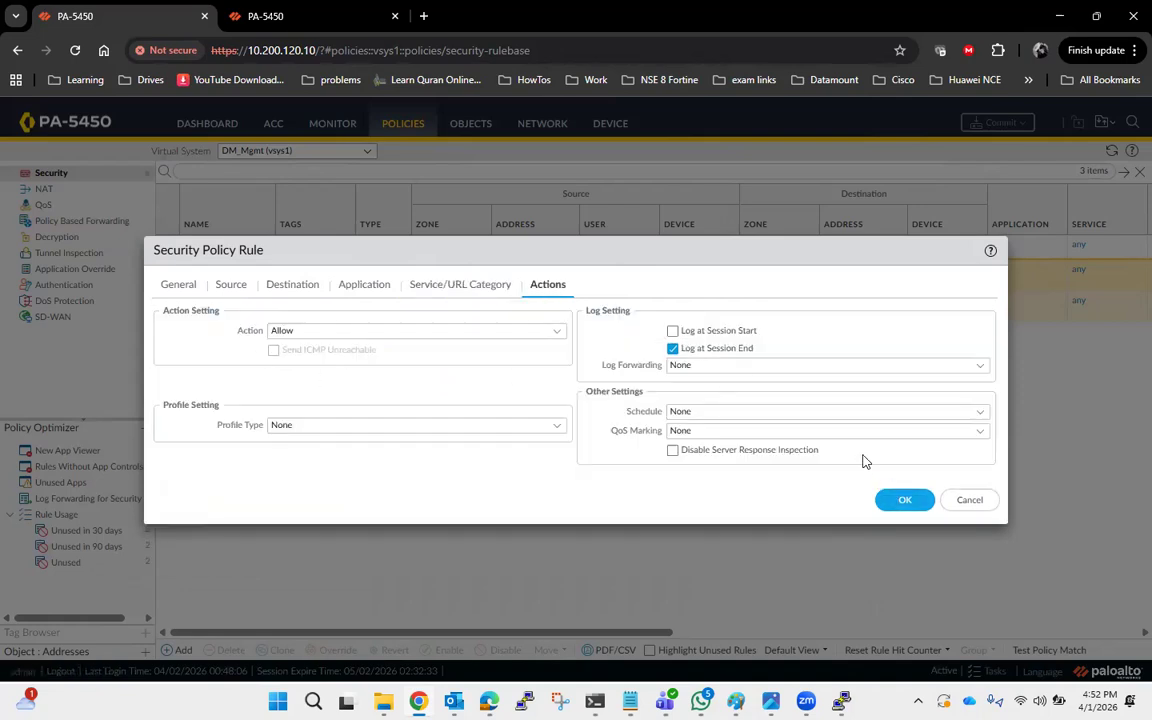
pyautogui.click(673, 331)
pyautogui.click(911, 503)
# Move the new rule to the top of the security rulebase.
pyautogui.click(168, 272)
pyautogui.moveTo(168, 272); pyautogui.dragTo(166, 230)
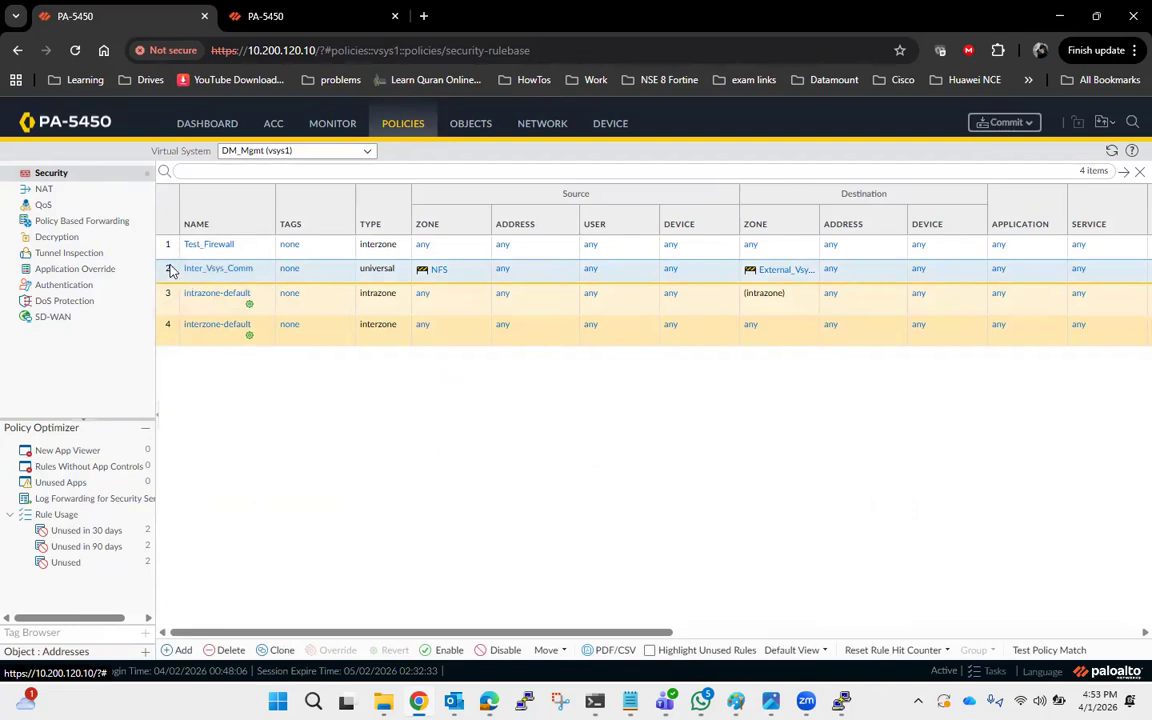
pyautogui.click(550, 650)
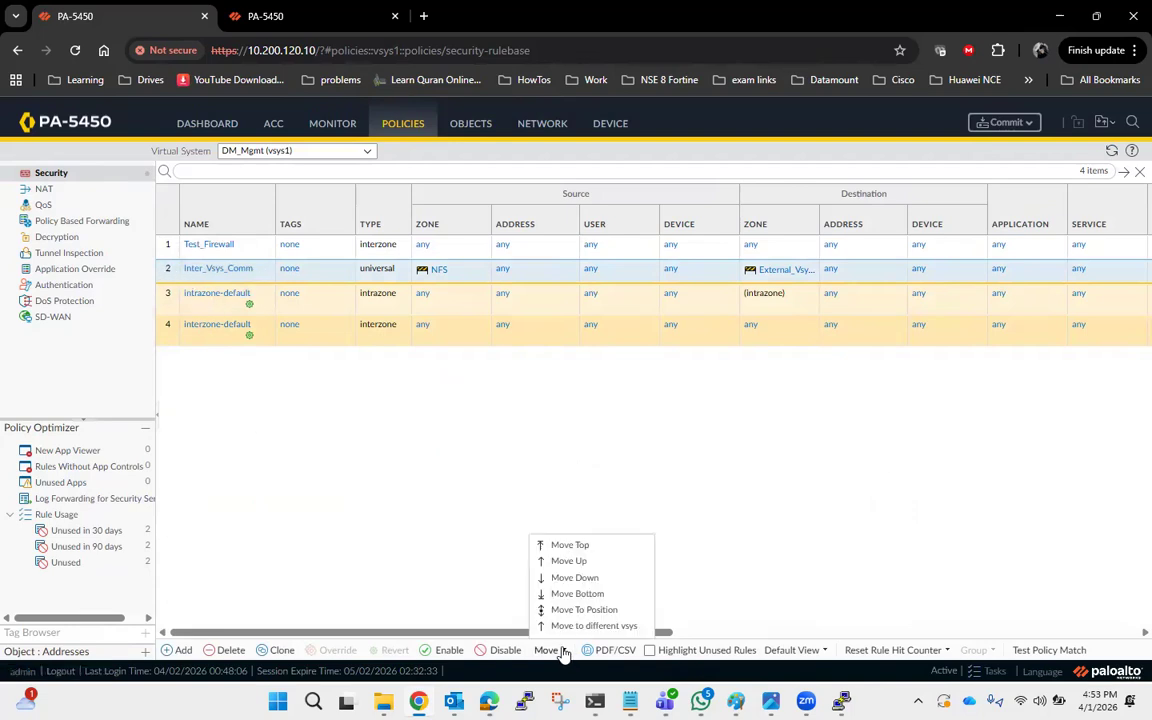
pyautogui.click(571, 548)
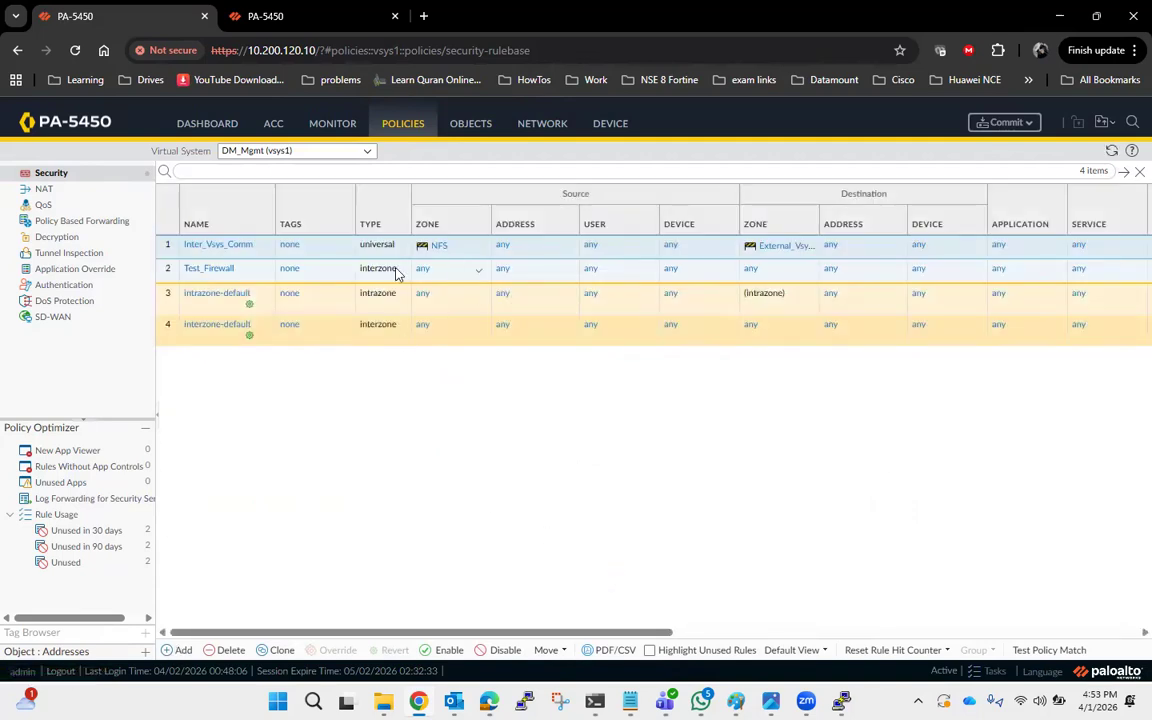
# Rename the rule to Vsys1_to_Vsys2, copy the name, and save the rule.
pyautogui.click(222, 245)
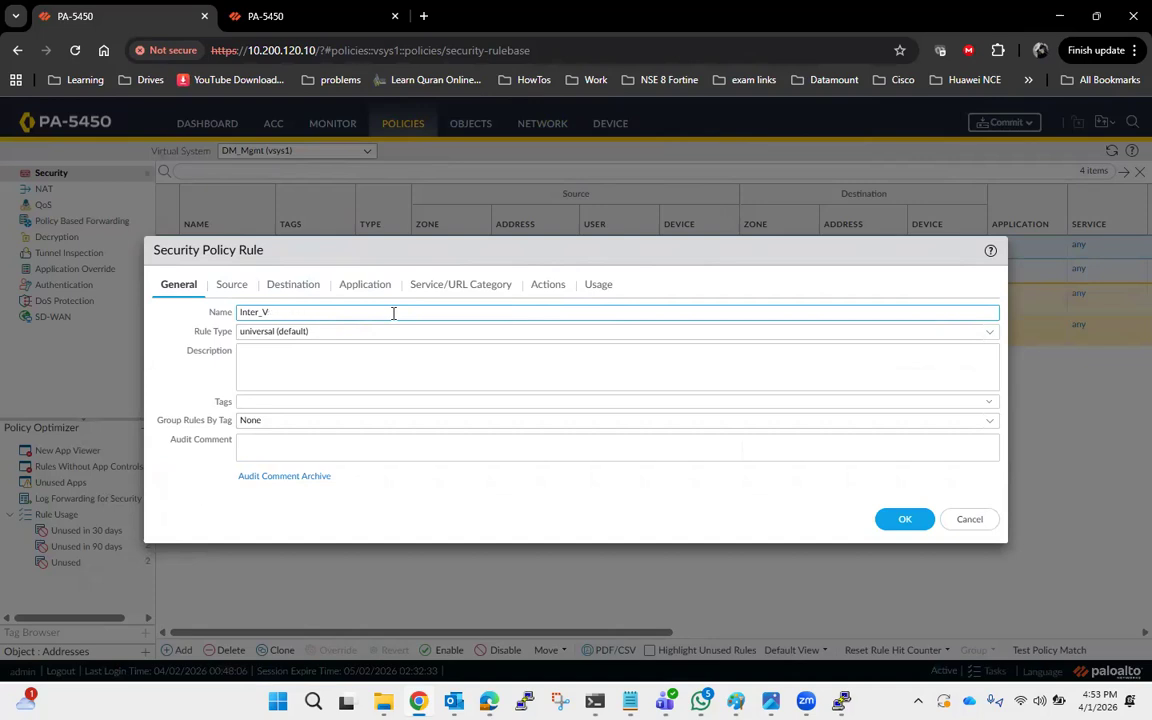
pyautogui.press('BackSpace')
pyautogui.press('BackSpace')
pyautogui.press('BackSpace')
pyautogui.press('BackSpace')
pyautogui.press('BackSpace')
pyautogui.press('BackSpace')
pyautogui.press('BackSpace')
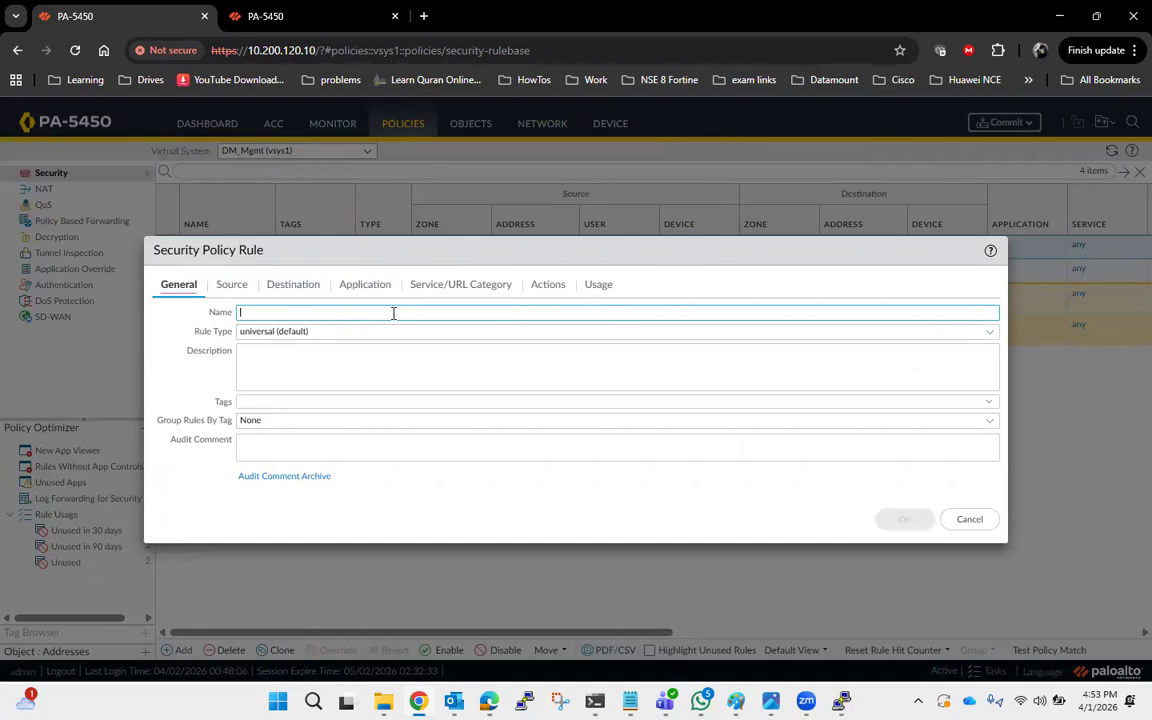
pyautogui.write('Vsys1_to_Vsys2')
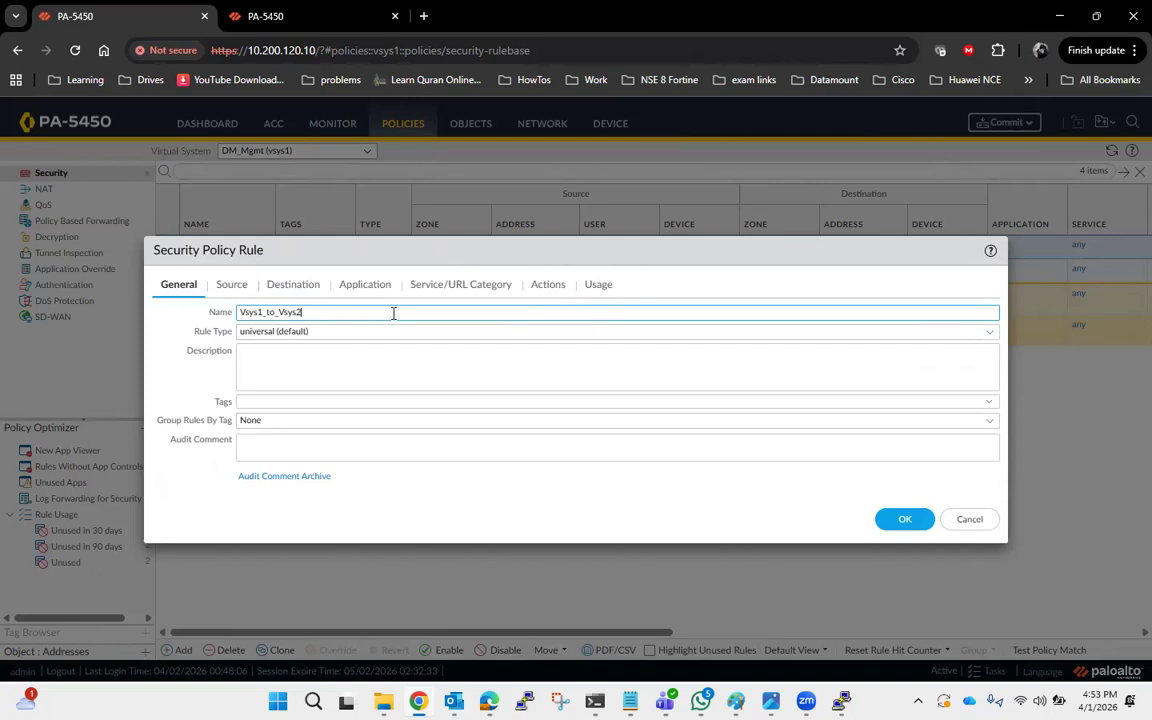
pyautogui.moveTo(393, 313); pyautogui.dragTo(237, 312)
pyautogui.hotkey('ctrl', 'c')
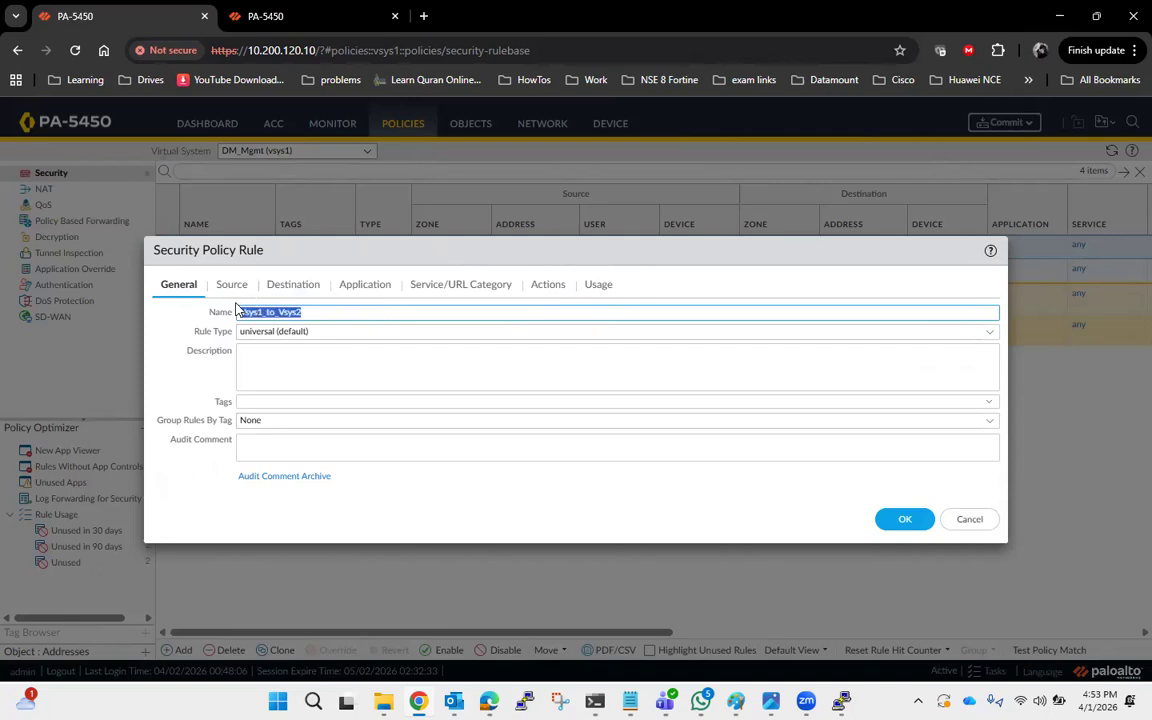
pyautogui.click(902, 519)
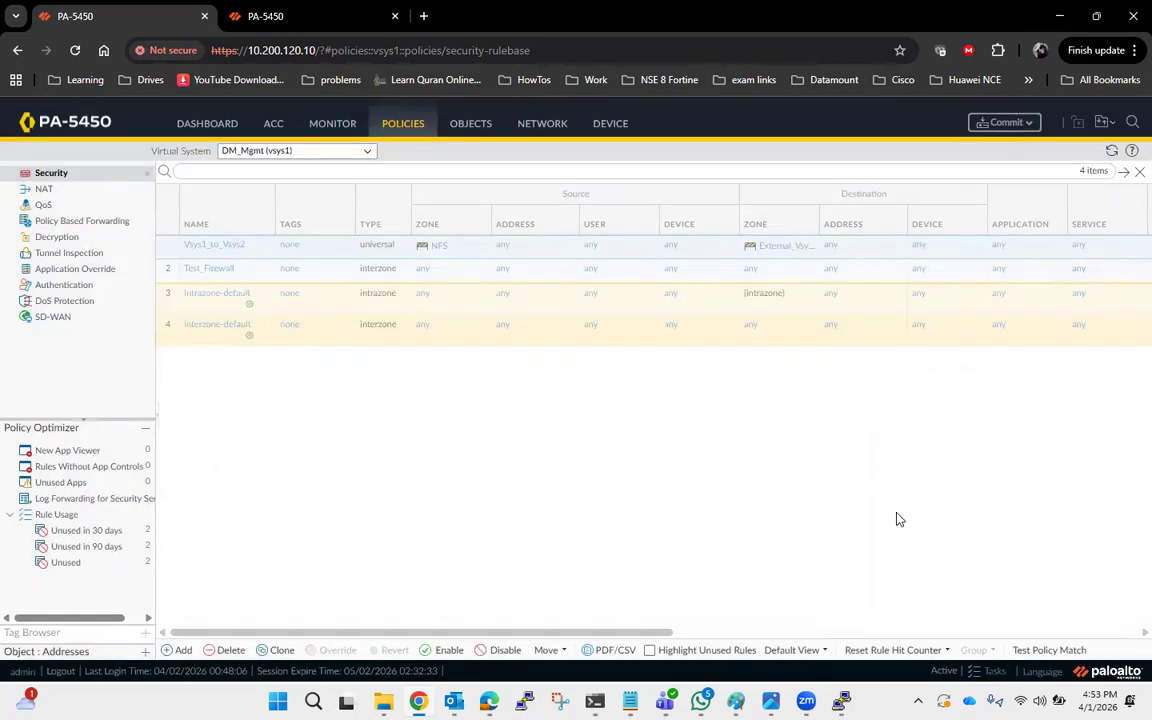
# Add another security rule, pasting the copied name and editing its vsys number.
pyautogui.click(177, 650)
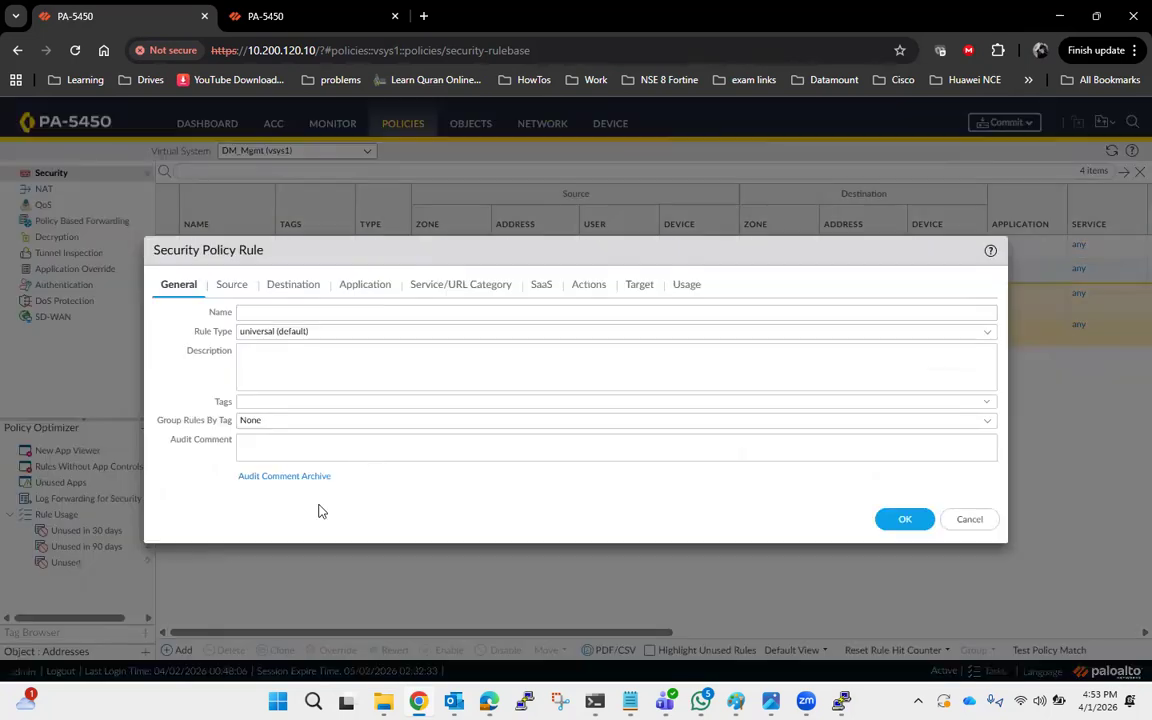
pyautogui.hotkey('ctrl', 'v')
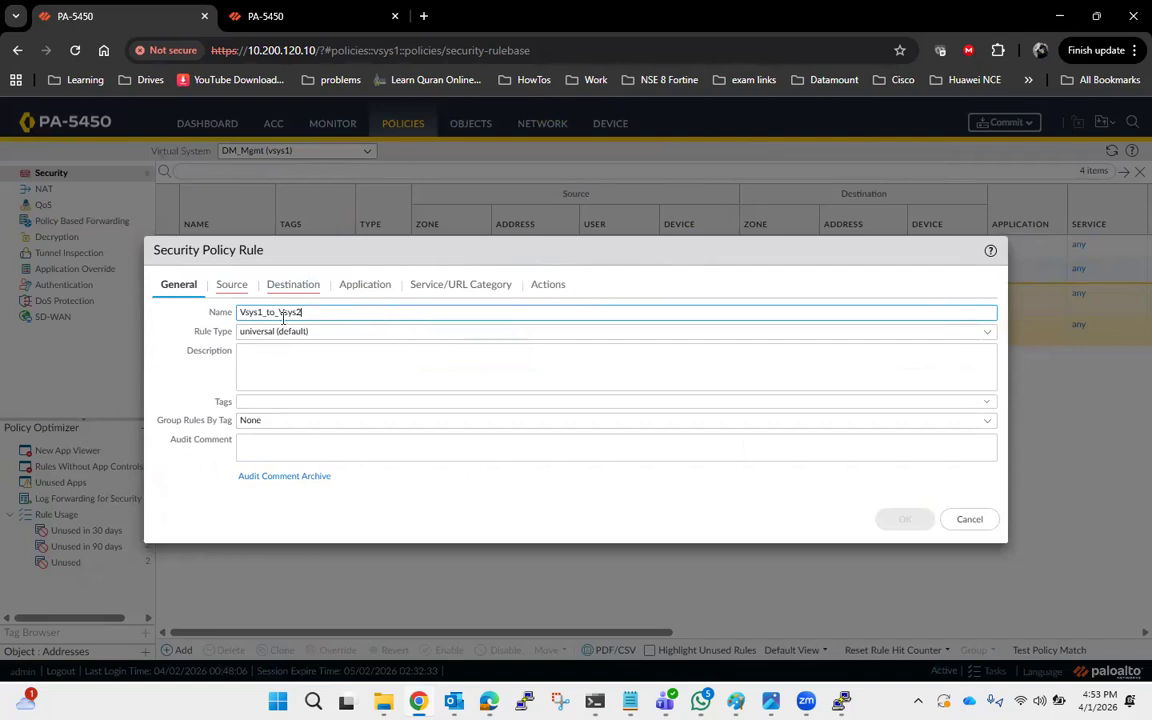
pyautogui.press('BackSpace')
pyautogui.write('2')
# Add External_Vsys1 as the second rule's source zone.
pyautogui.click(232, 285)
pyautogui.click(164, 485)
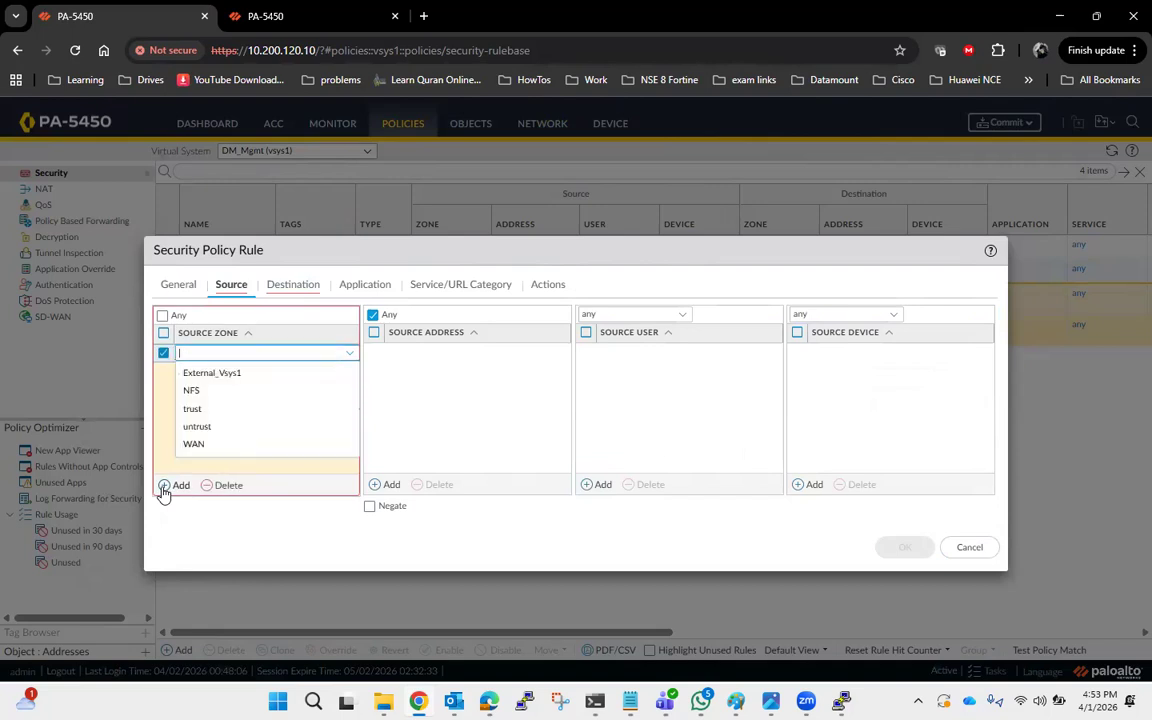
pyautogui.click(247, 375)
# Add NFS as the second rule's destination zone.
pyautogui.click(270, 287)
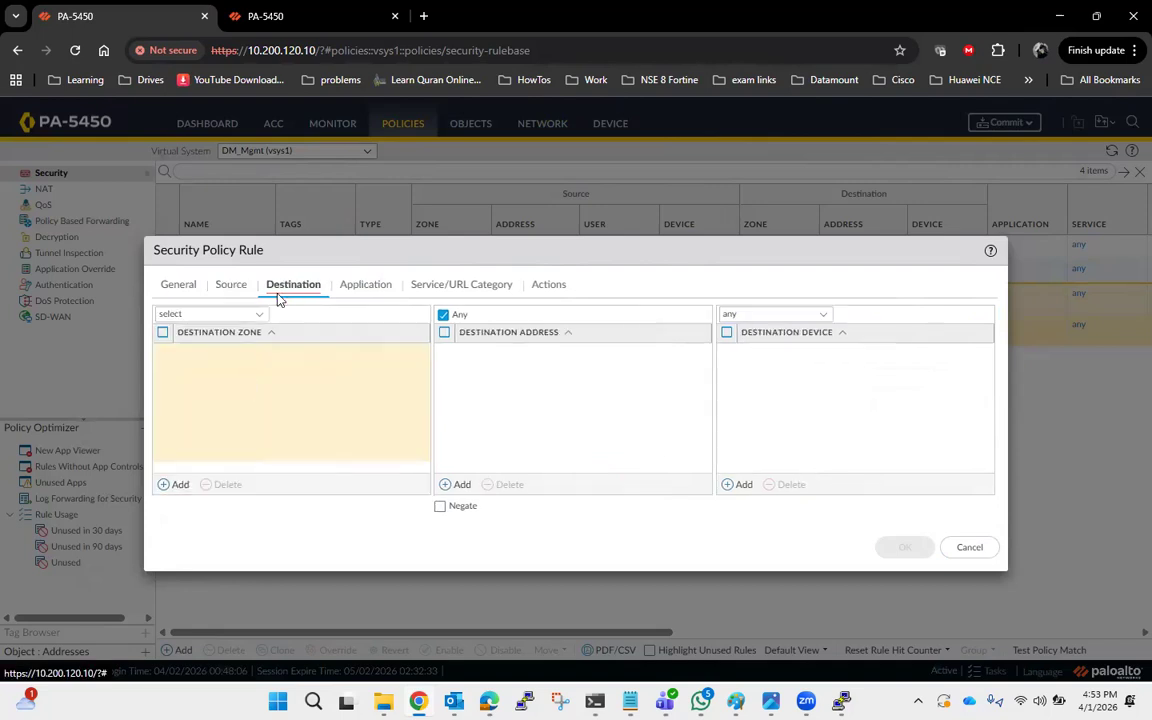
pyautogui.click(165, 485)
pyautogui.click(207, 397)
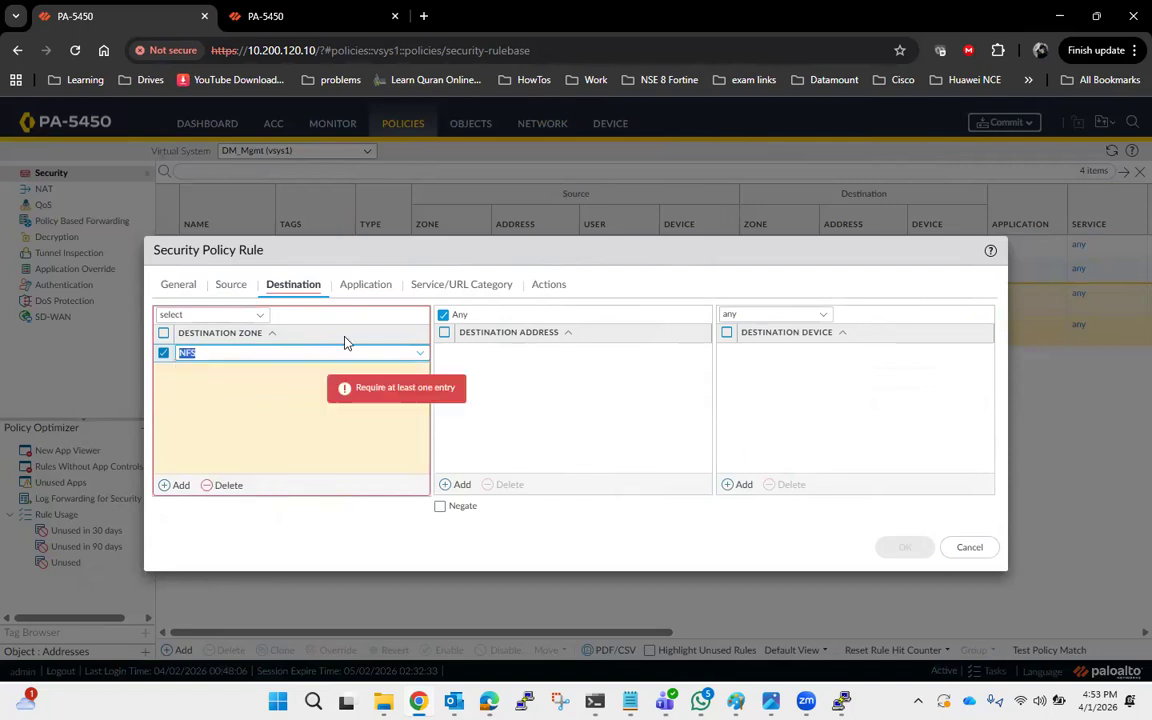
# Set the second rule's service to any and save the rule.
pyautogui.click(365, 285)
pyautogui.click(455, 285)
pyautogui.click(257, 318)
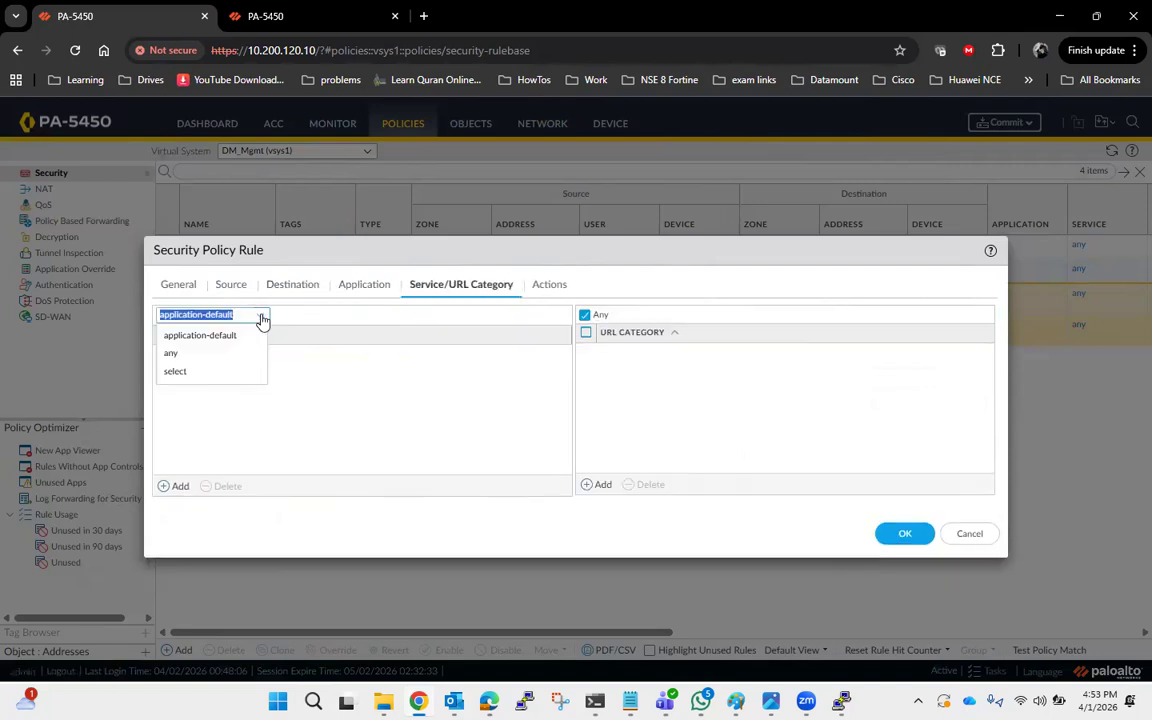
pyautogui.click(182, 369)
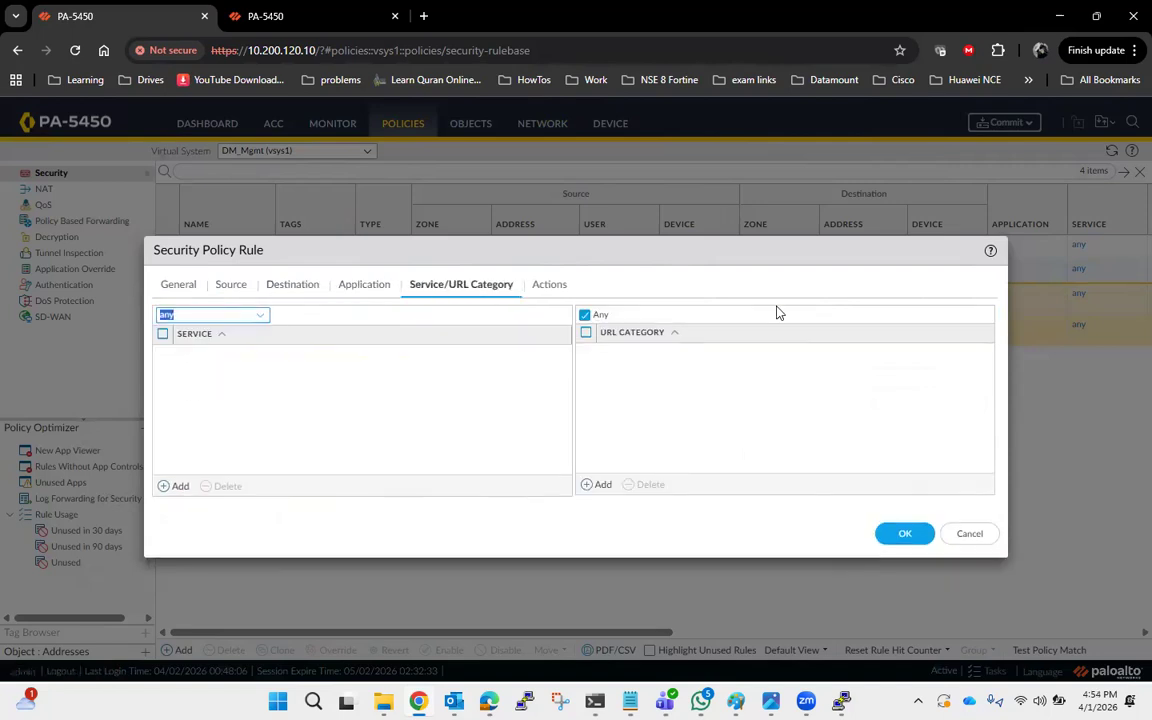
pyautogui.click(548, 284)
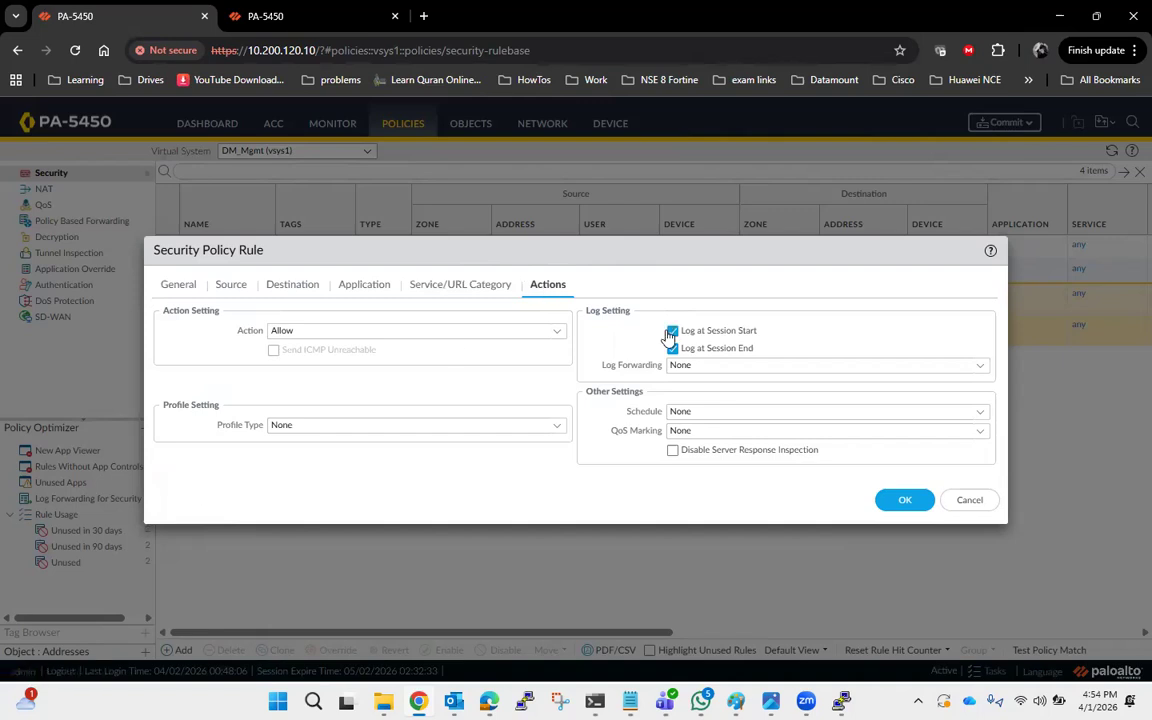
pyautogui.click(902, 500)
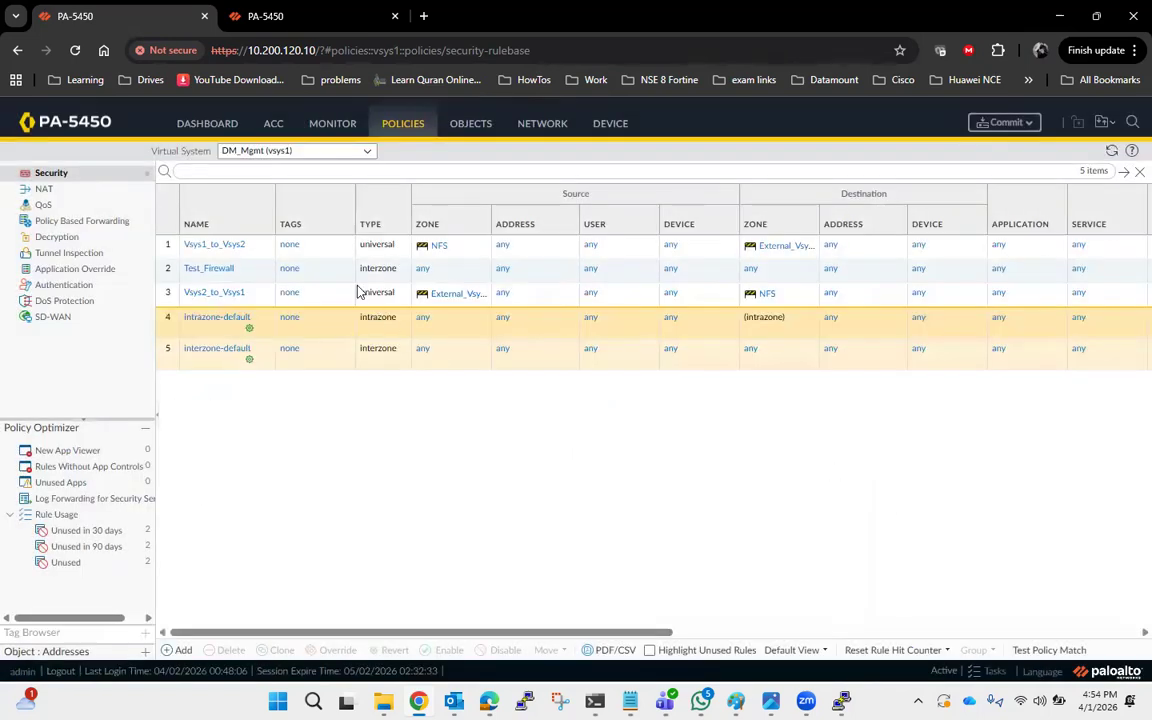
# Move the Vsys2_to_Vsys1 rule up one position, above Test_Firewall.
pyautogui.click(170, 293)
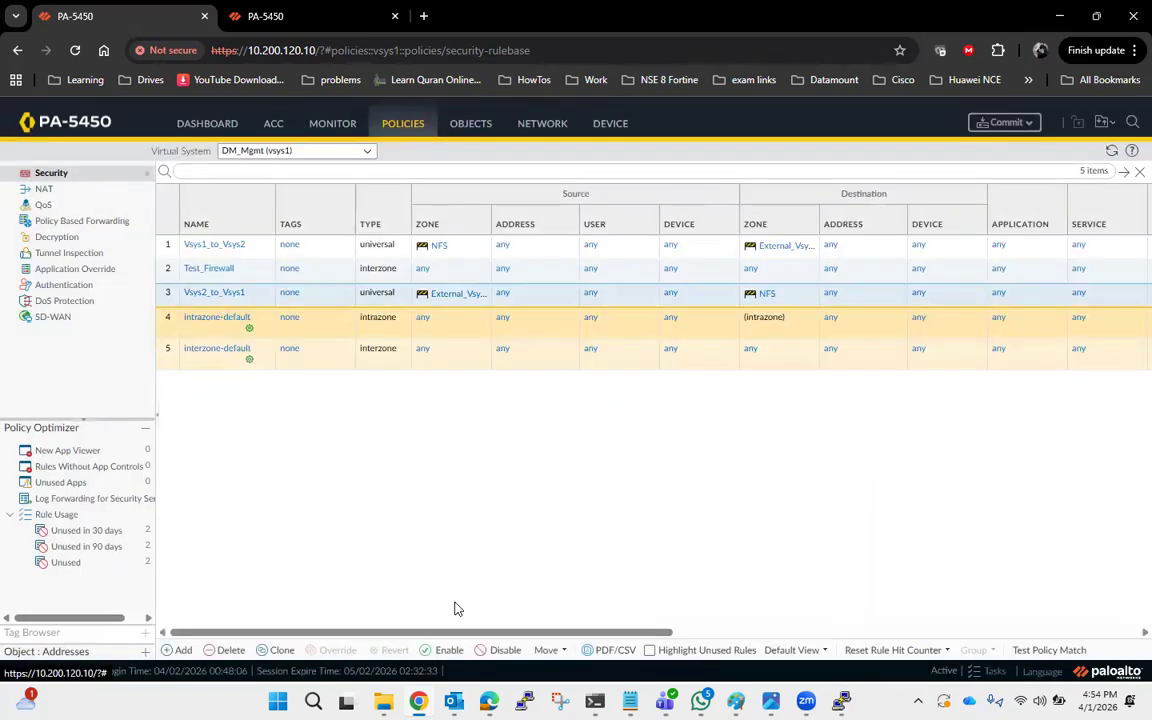
pyautogui.click(560, 650)
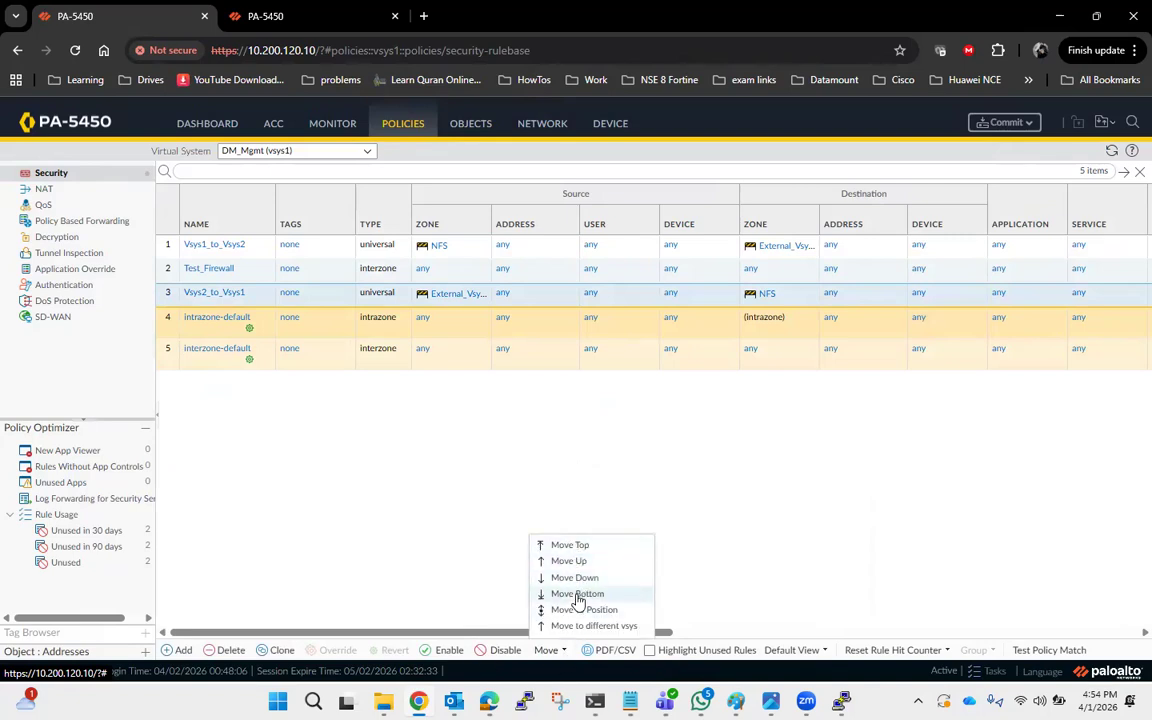
pyautogui.click(574, 561)
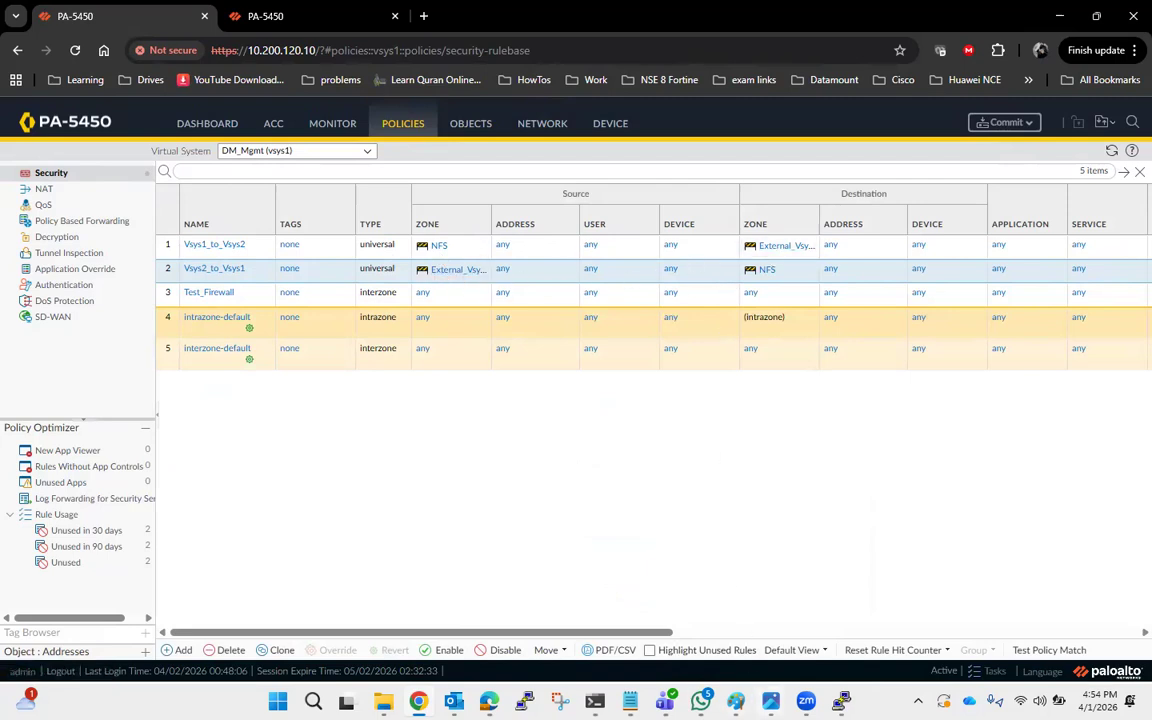
# Switch the virtual system to Shared_Service (vsys2).
pyautogui.hotkey('alt', 'Tab')
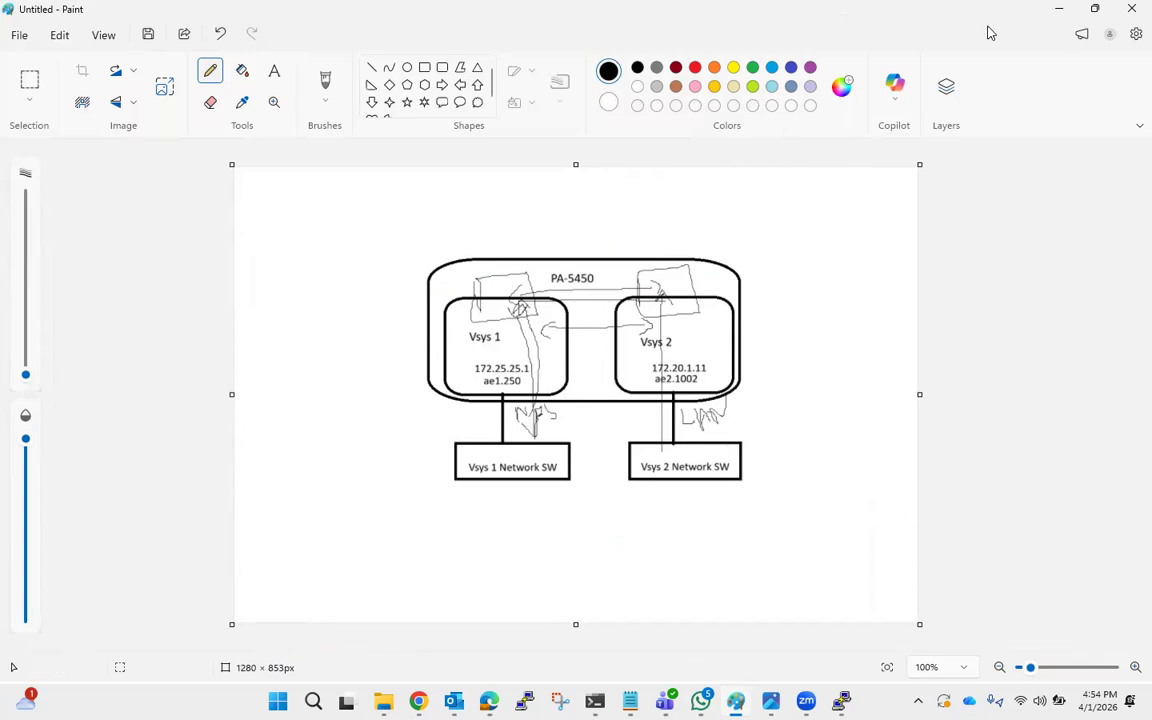
pyautogui.click(1059, 9)
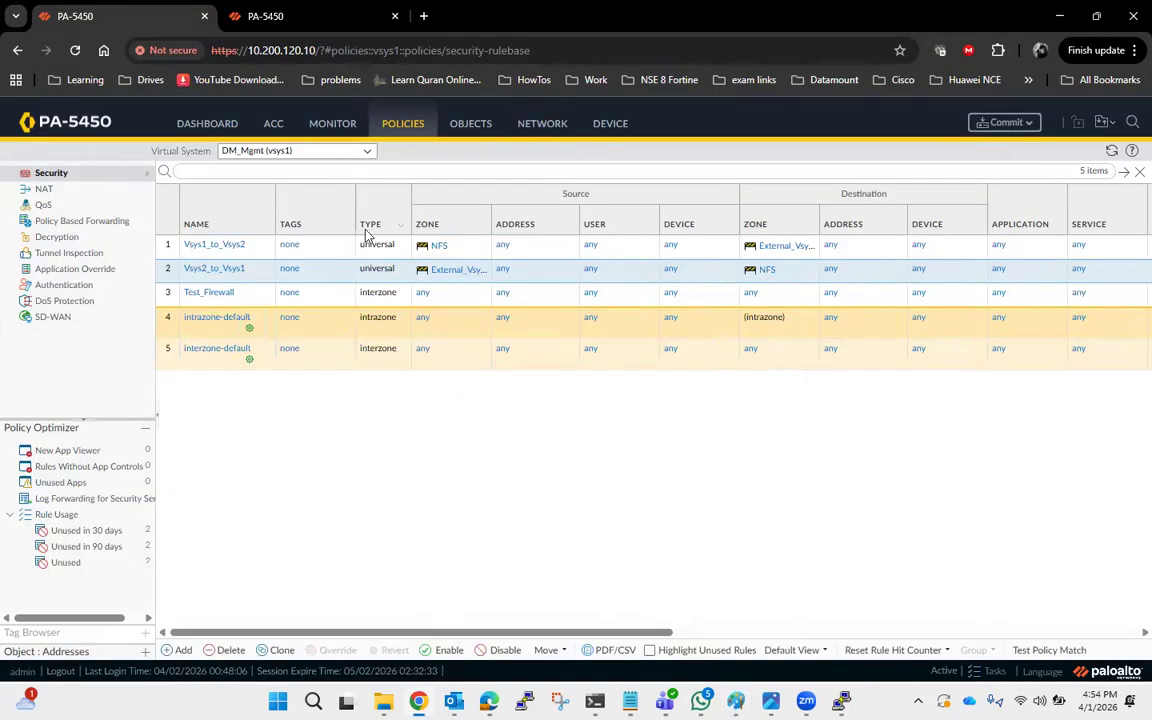
pyautogui.click(368, 153)
pyautogui.click(304, 192)
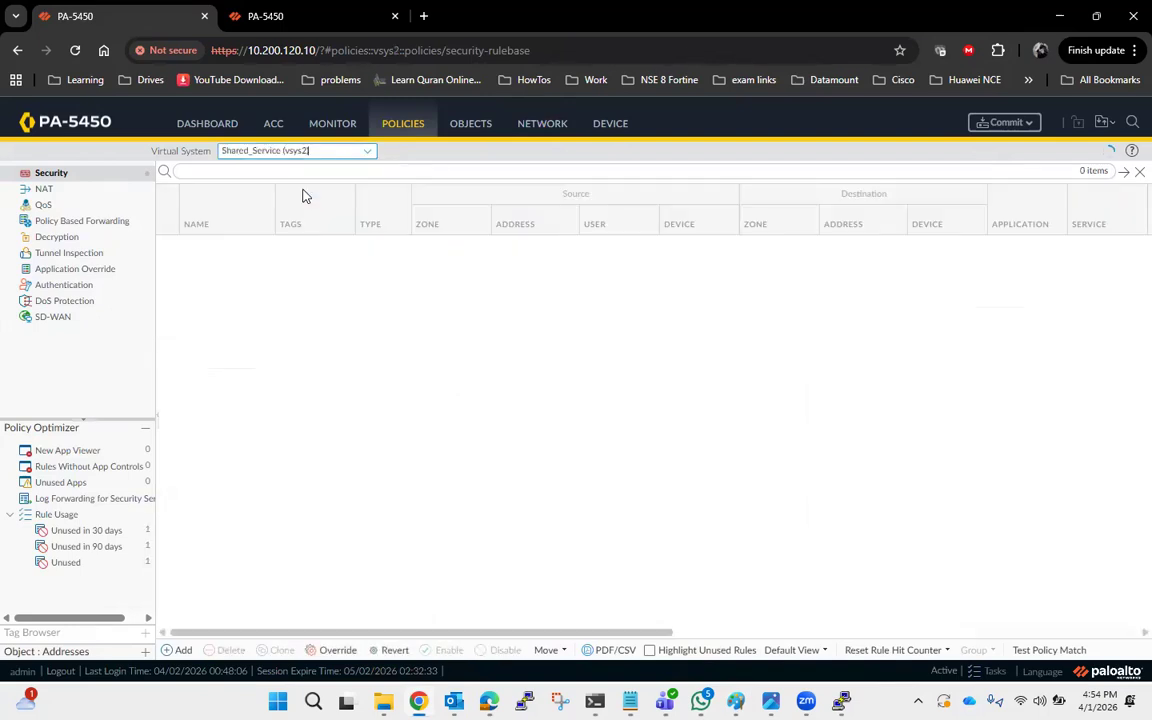
# Add a new security rule, pasting the copied name and editing it to Vsys2_to_Vsys1.
pyautogui.click(180, 650)
pyautogui.click(344, 312)
pyautogui.write('Vsys1_to_Vsys2')
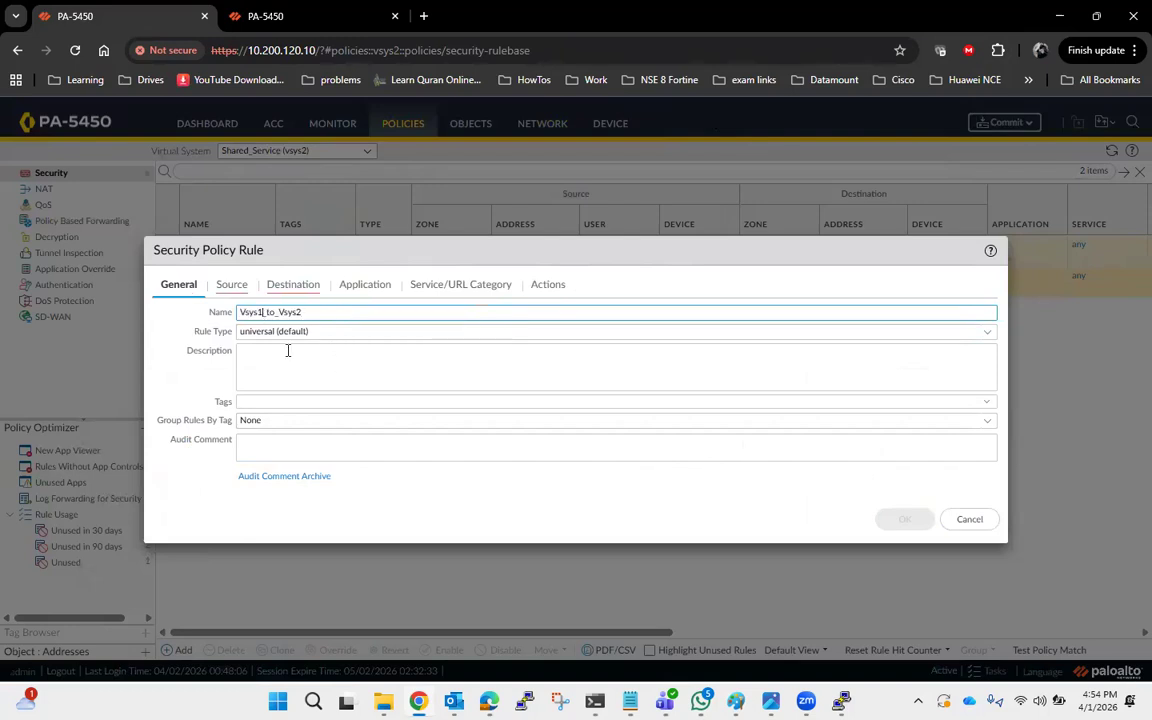
pyautogui.press('BackSpace')
pyautogui.write('1')
# Add LAN as the rule's source zone.
pyautogui.click(237, 288)
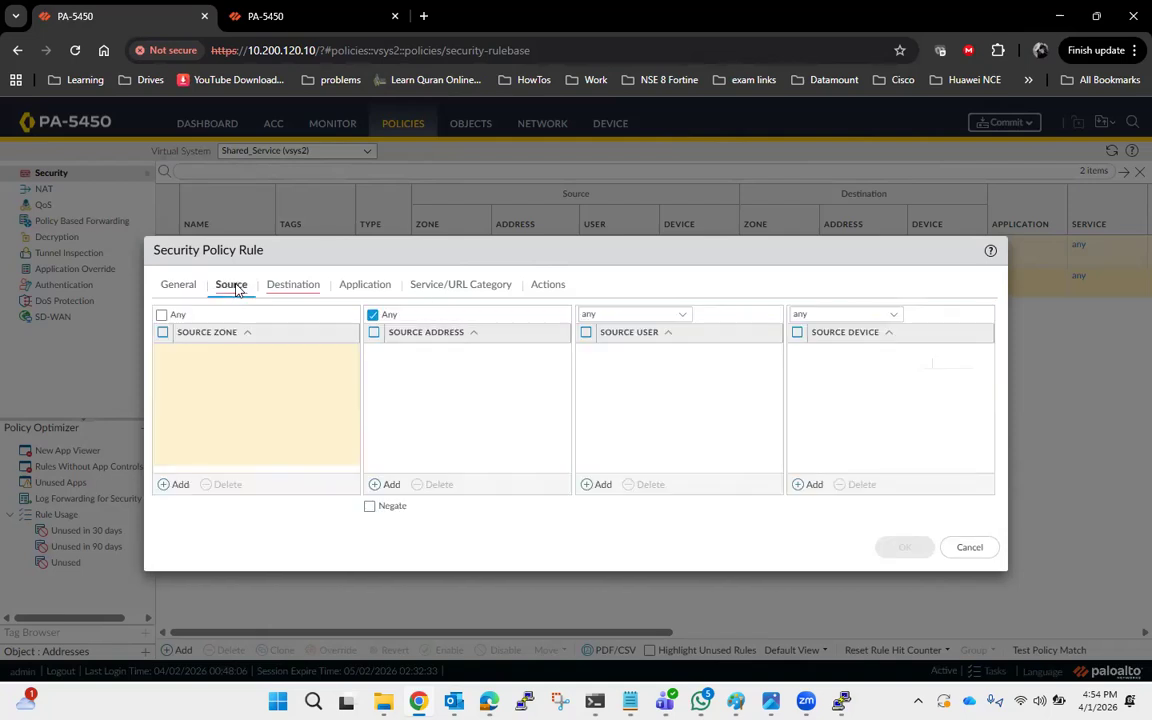
pyautogui.click(167, 486)
pyautogui.click(217, 390)
# Add External_Vsys2 as the rule's destination zone.
pyautogui.click(303, 288)
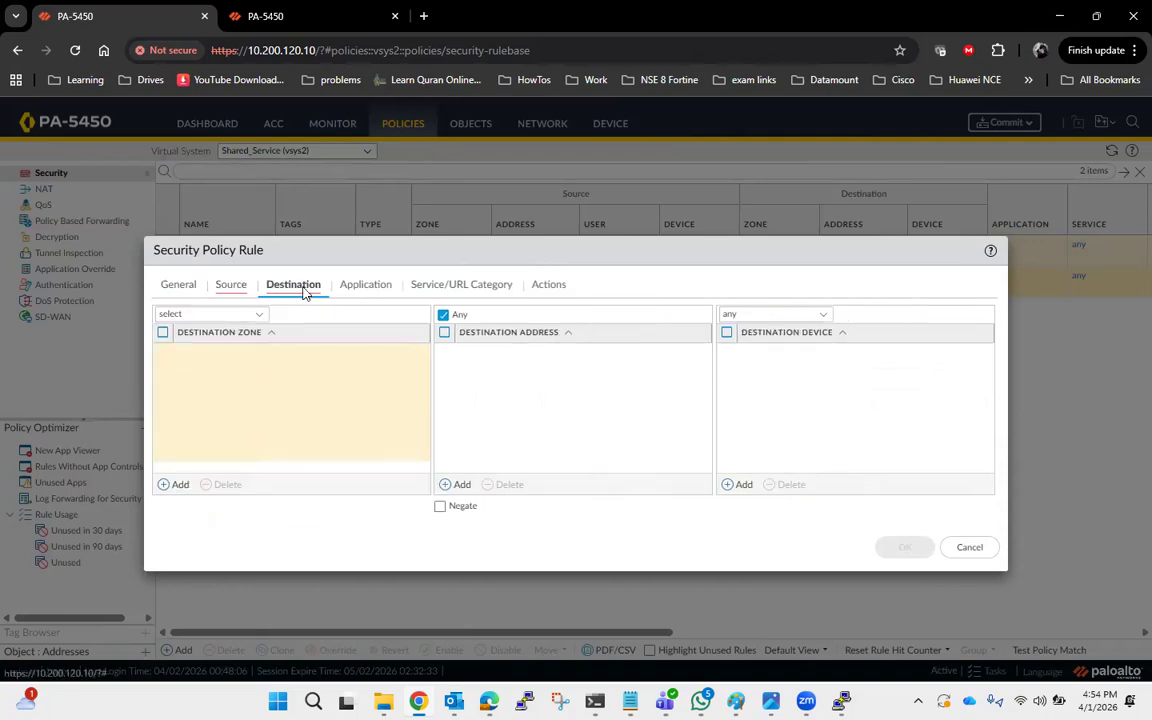
pyautogui.click(167, 485)
pyautogui.click(240, 374)
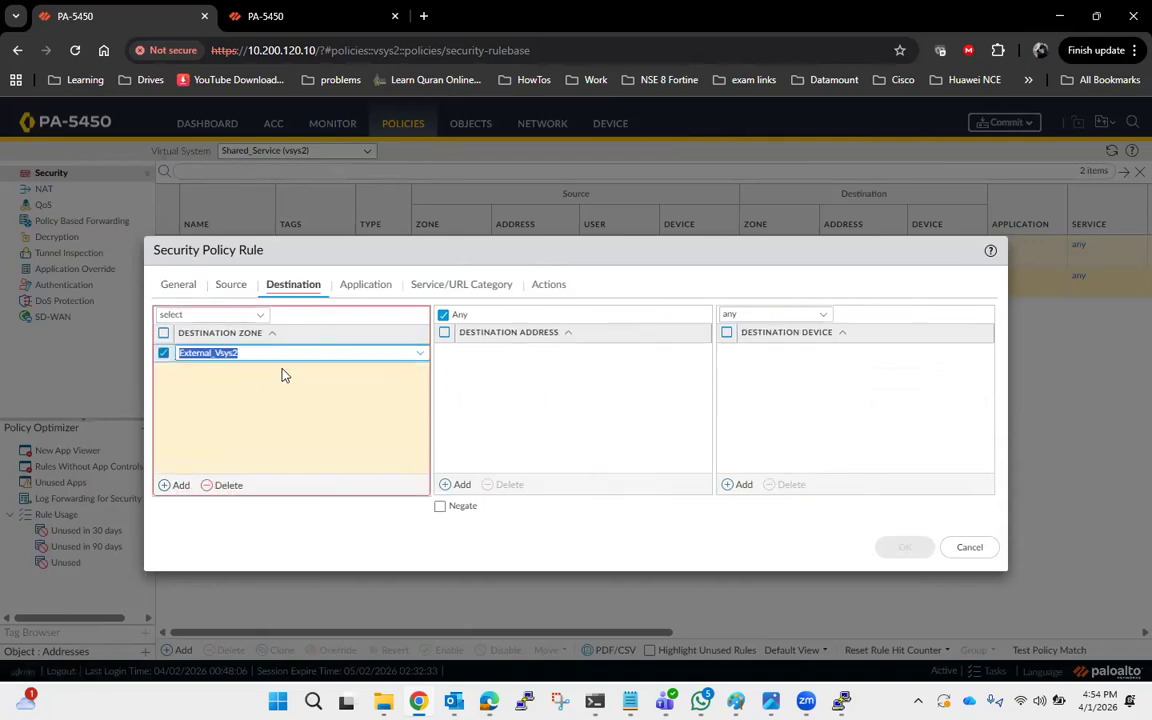
# Set the rule's service to any.
pyautogui.click(364, 287)
pyautogui.click(460, 285)
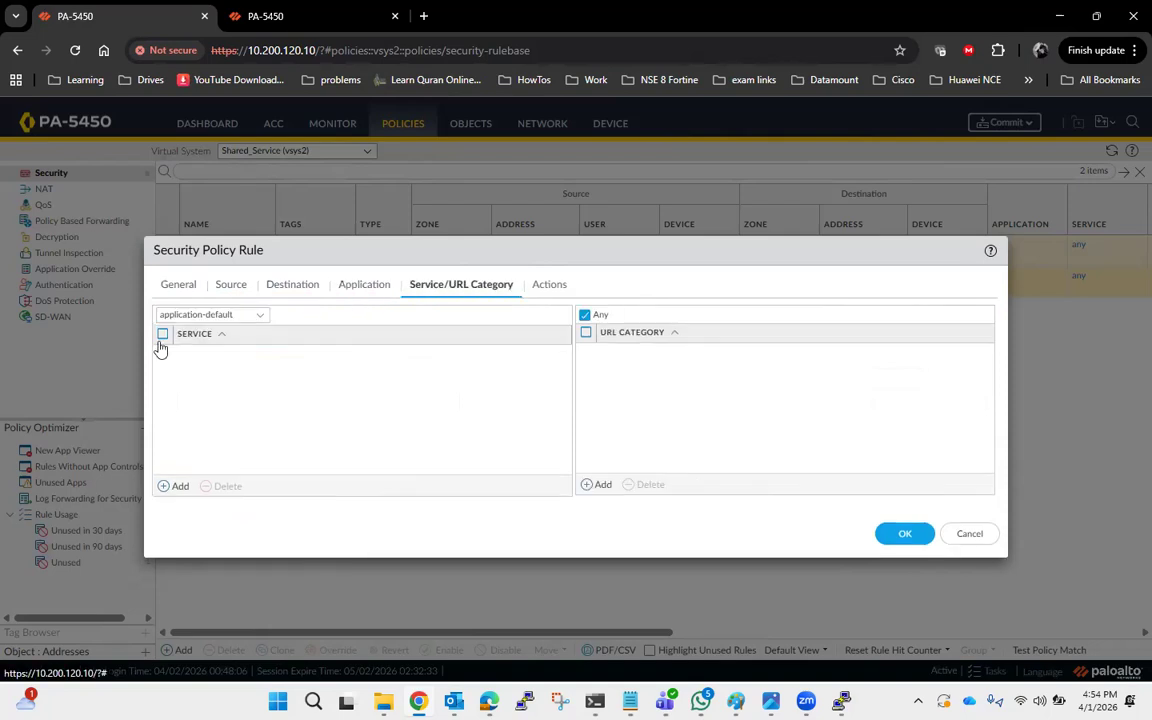
pyautogui.click(257, 320)
pyautogui.click(216, 363)
# Enable Log at Session Start and save the rule.
pyautogui.click(545, 287)
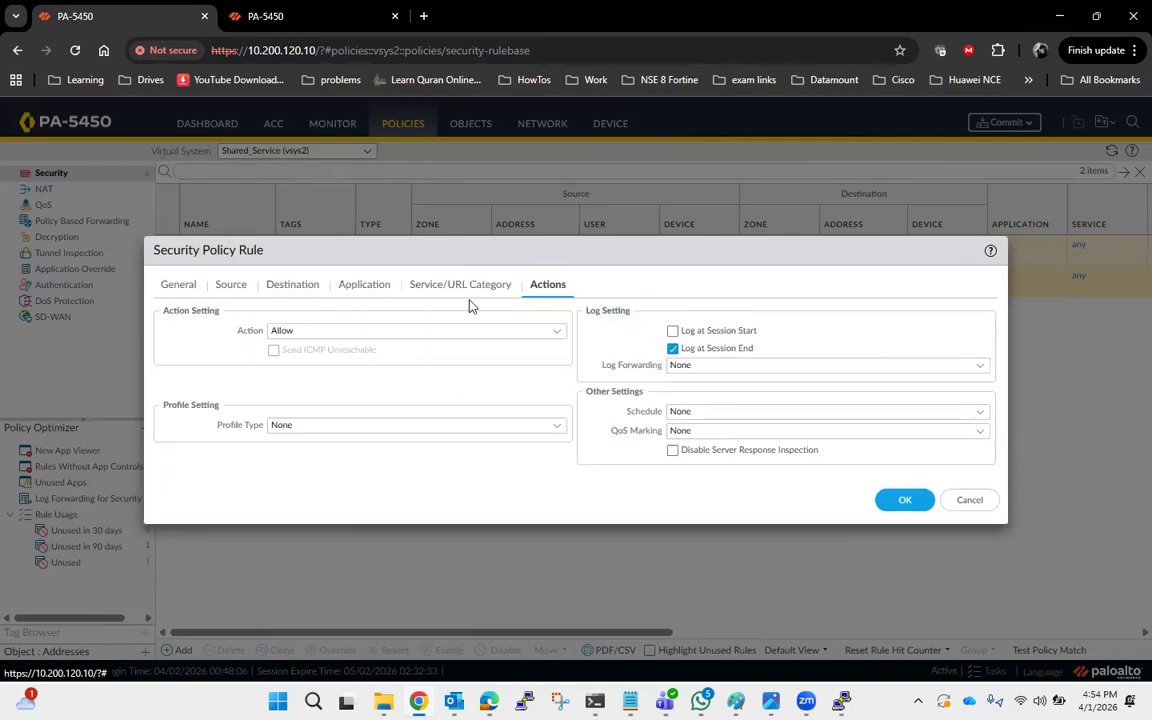
pyautogui.click(672, 331)
pyautogui.click(910, 505)
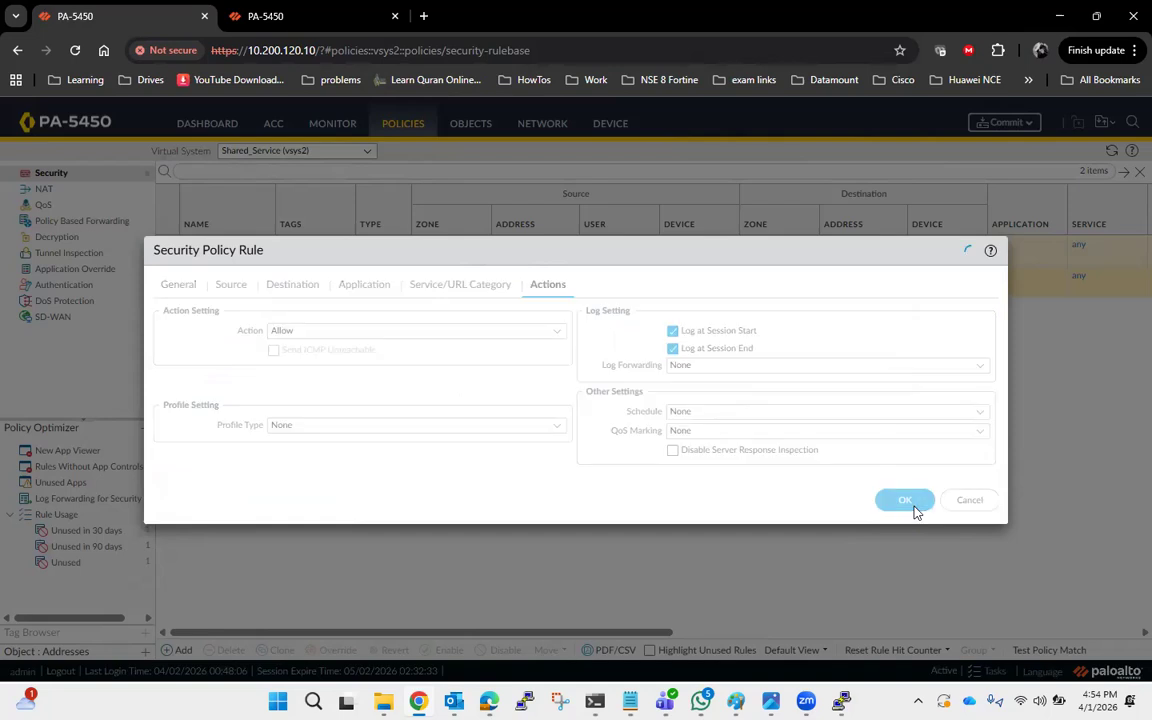
# Add another security rule named Vsys1_to_Vsys2.
pyautogui.click(178, 650)
pyautogui.click(409, 318)
pyautogui.write('Vsys1_to_Vsys2')
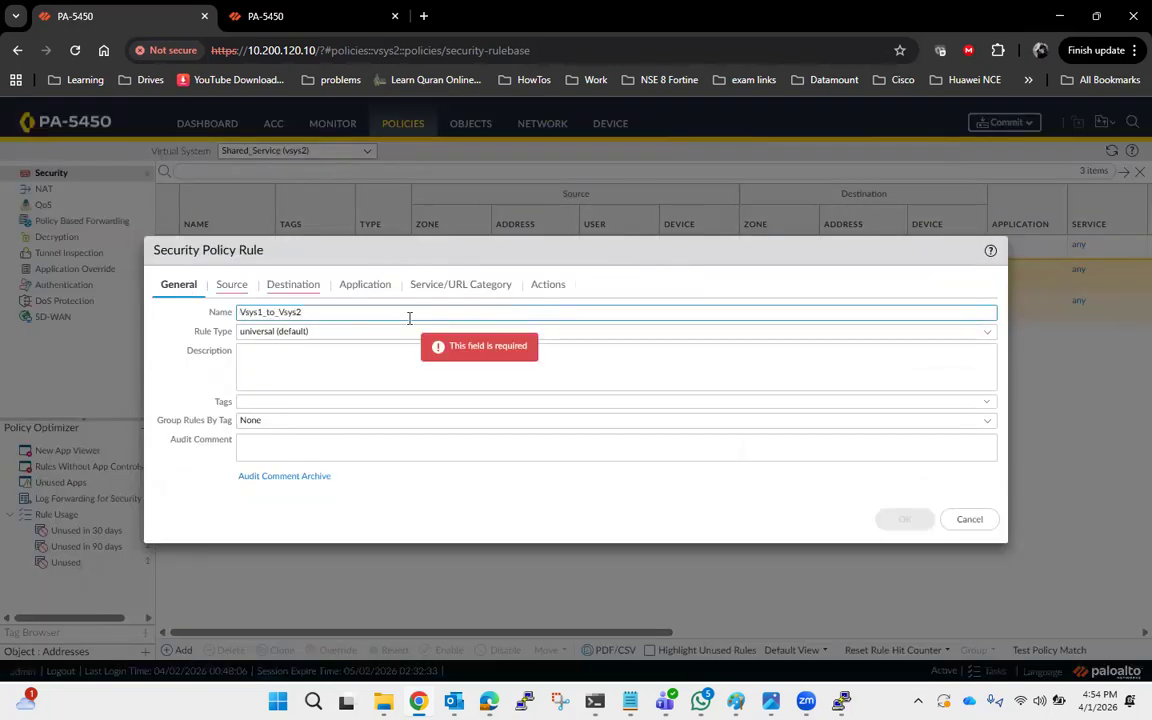
# Add External_Vsys2 as the Vsys1_to_Vsys2 rule's source zone.
pyautogui.click(231, 284)
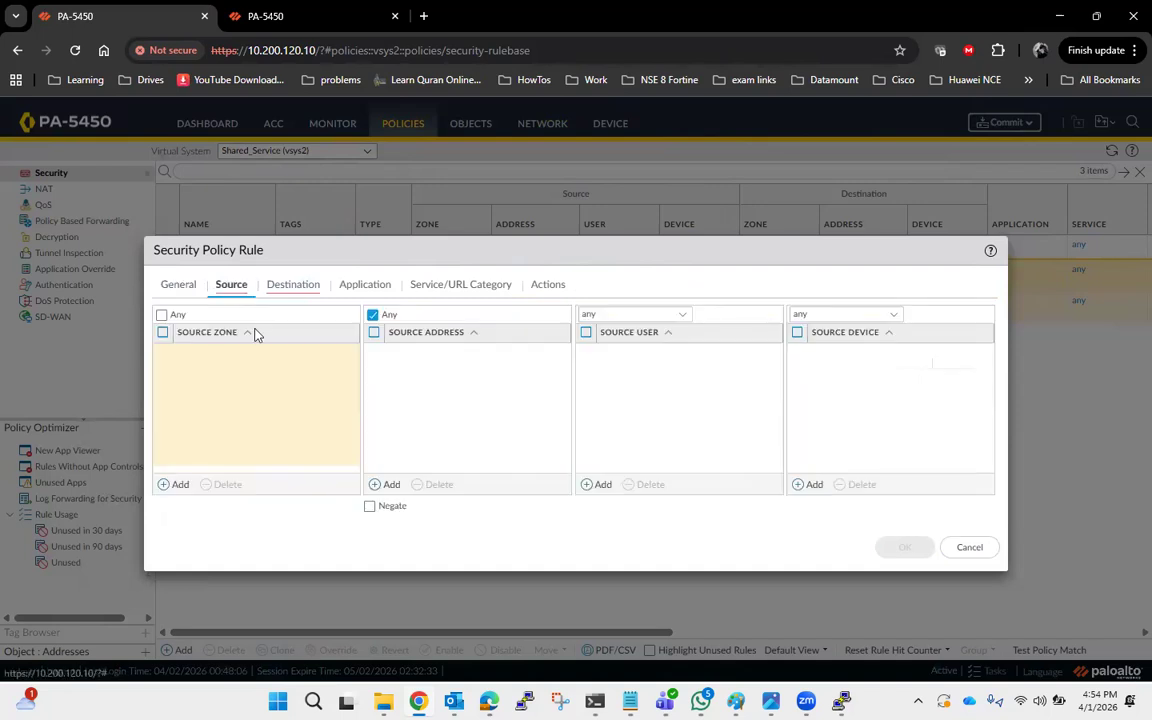
pyautogui.click(166, 487)
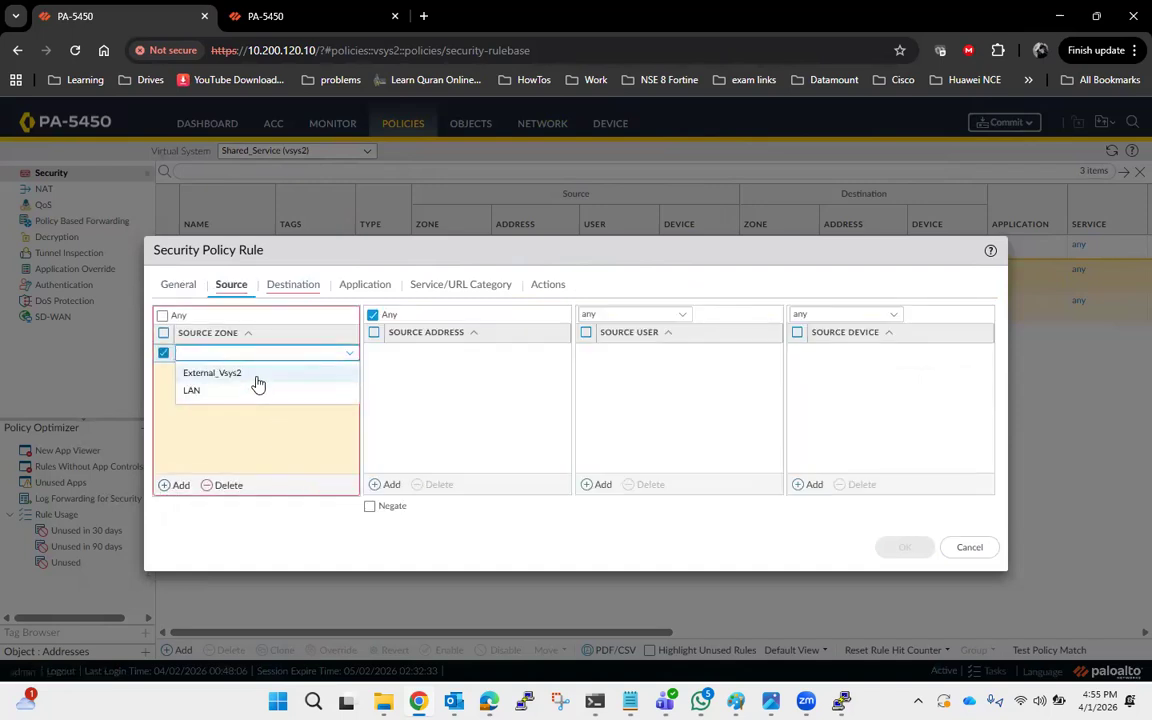
pyautogui.click(257, 378)
# Add LAN as the Vsys1_to_Vsys2 rule's destination zone.
pyautogui.click(293, 284)
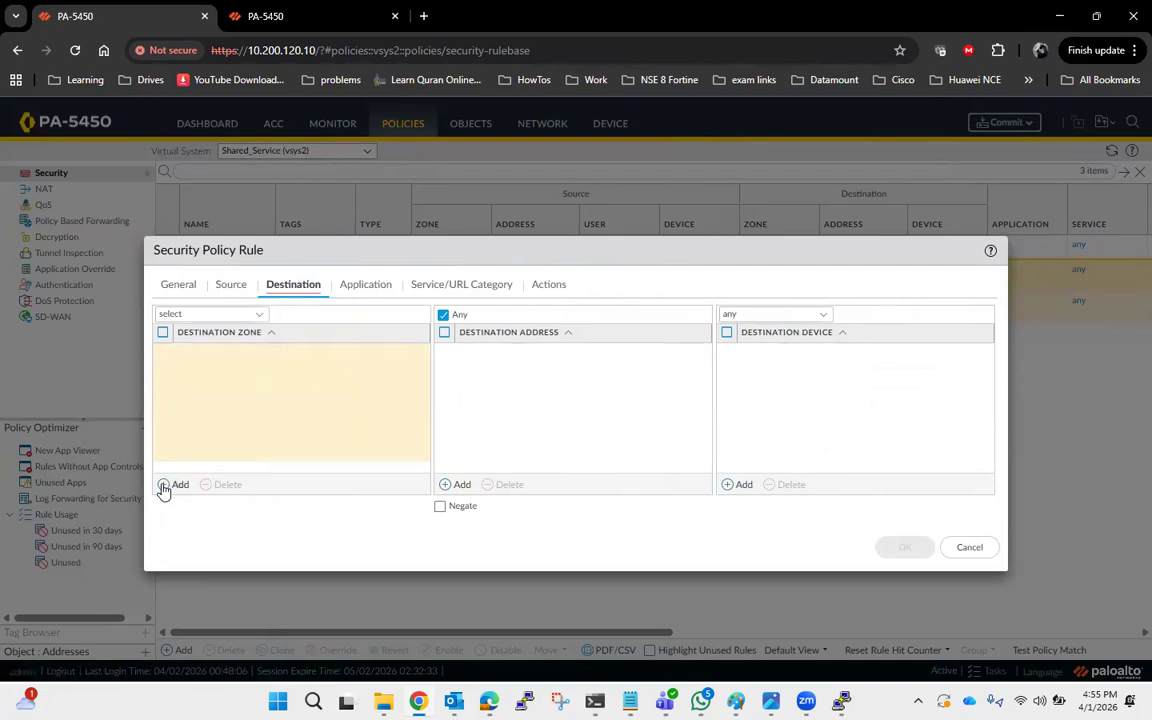
pyautogui.click(164, 487)
pyautogui.click(240, 393)
# Set the Vsys1_to_Vsys2 rule's service to any.
pyautogui.click(366, 285)
pyautogui.click(452, 285)
pyautogui.click(200, 314)
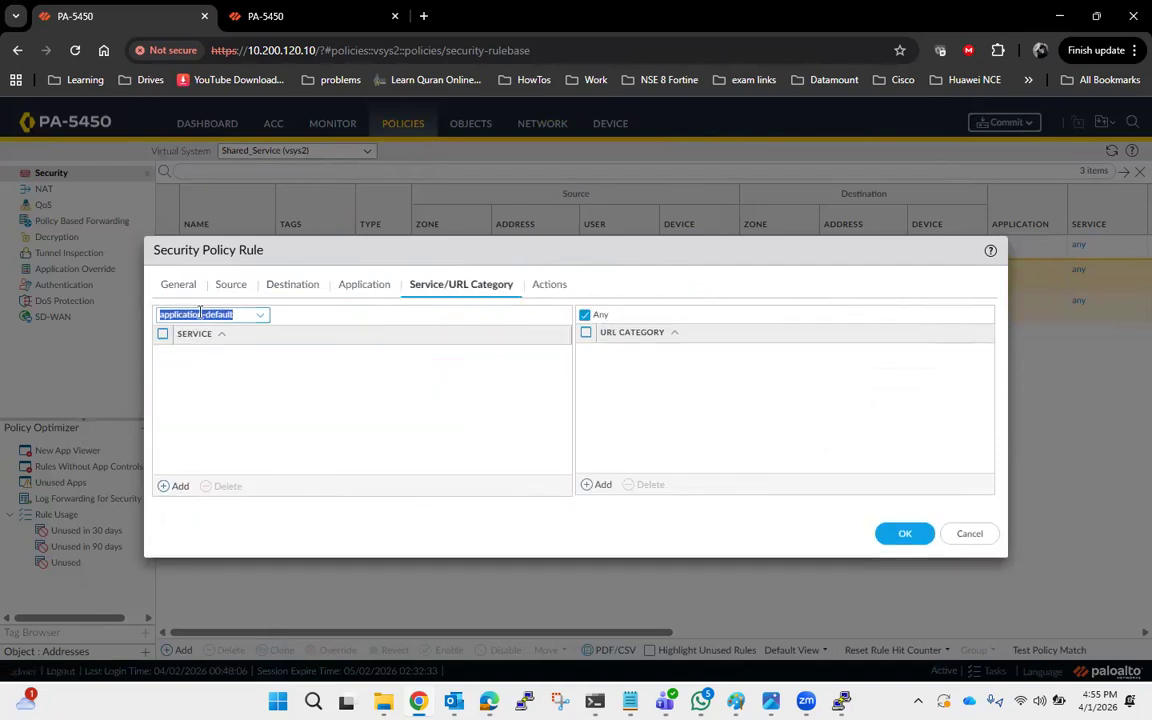
pyautogui.click(268, 316)
pyautogui.click(218, 356)
# Enable Log at Session Start and save the Vsys1_to_Vsys2 rule.
pyautogui.click(542, 290)
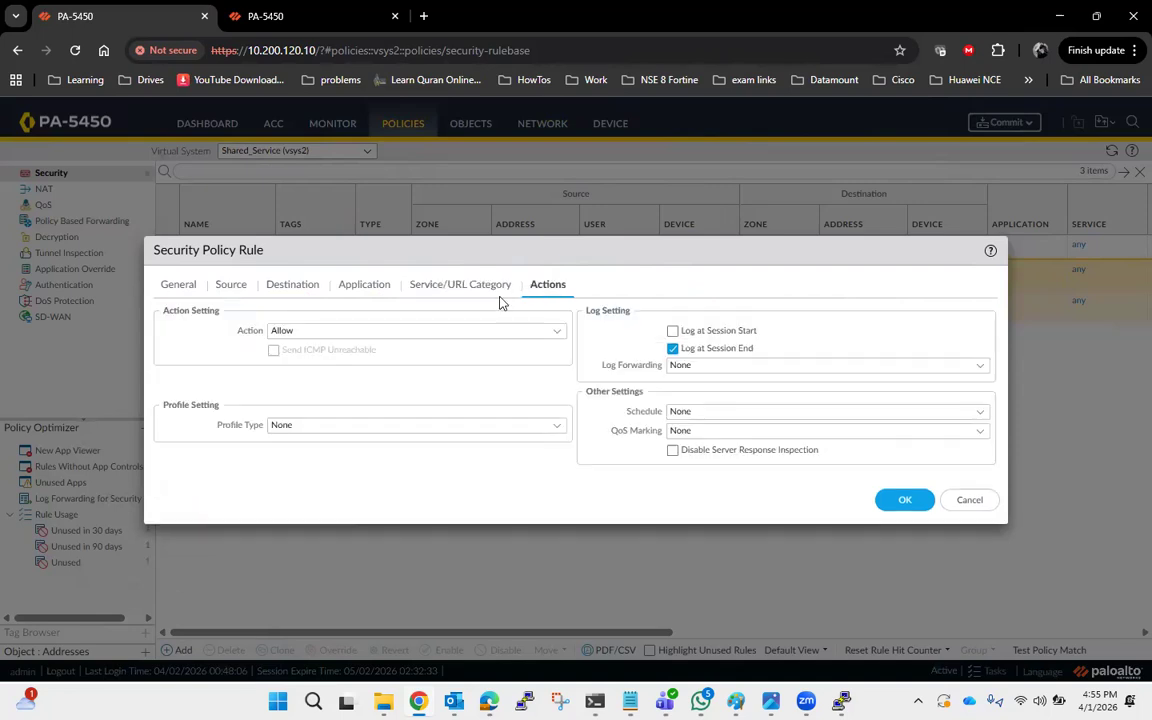
pyautogui.click(672, 330)
pyautogui.click(892, 501)
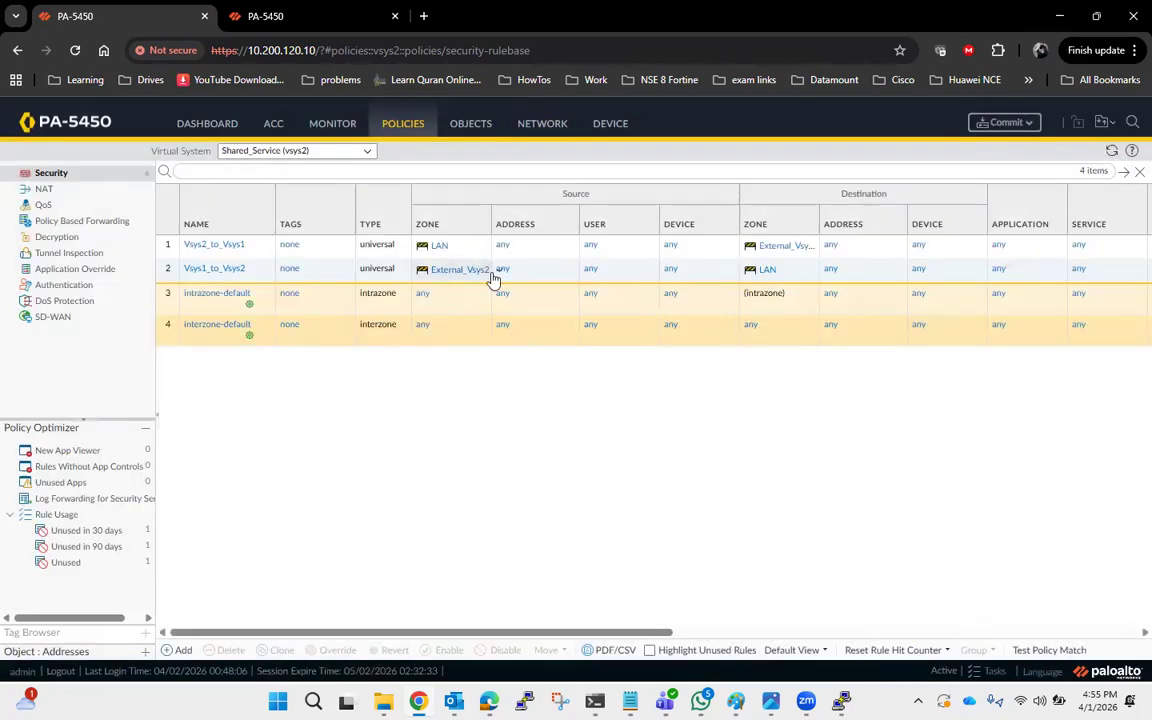
# Return to the DM_Mgmt (vsys1) virtual system and commit the configuration.
pyautogui.click(366, 153)
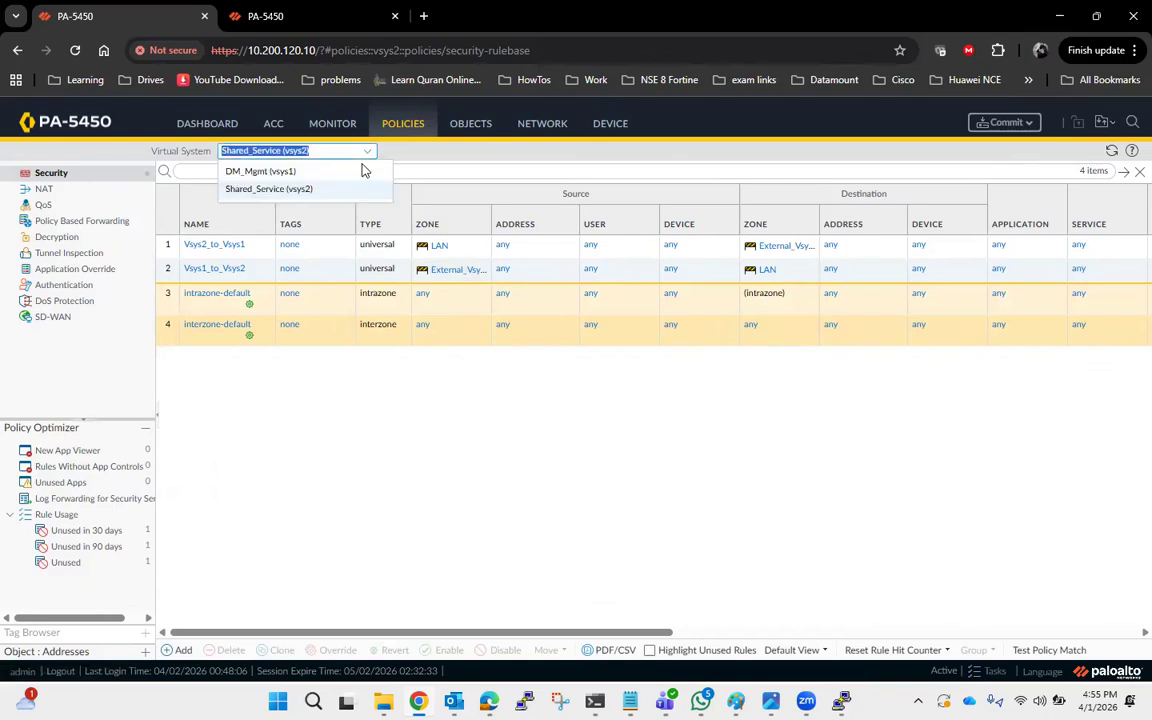
pyautogui.click(350, 176)
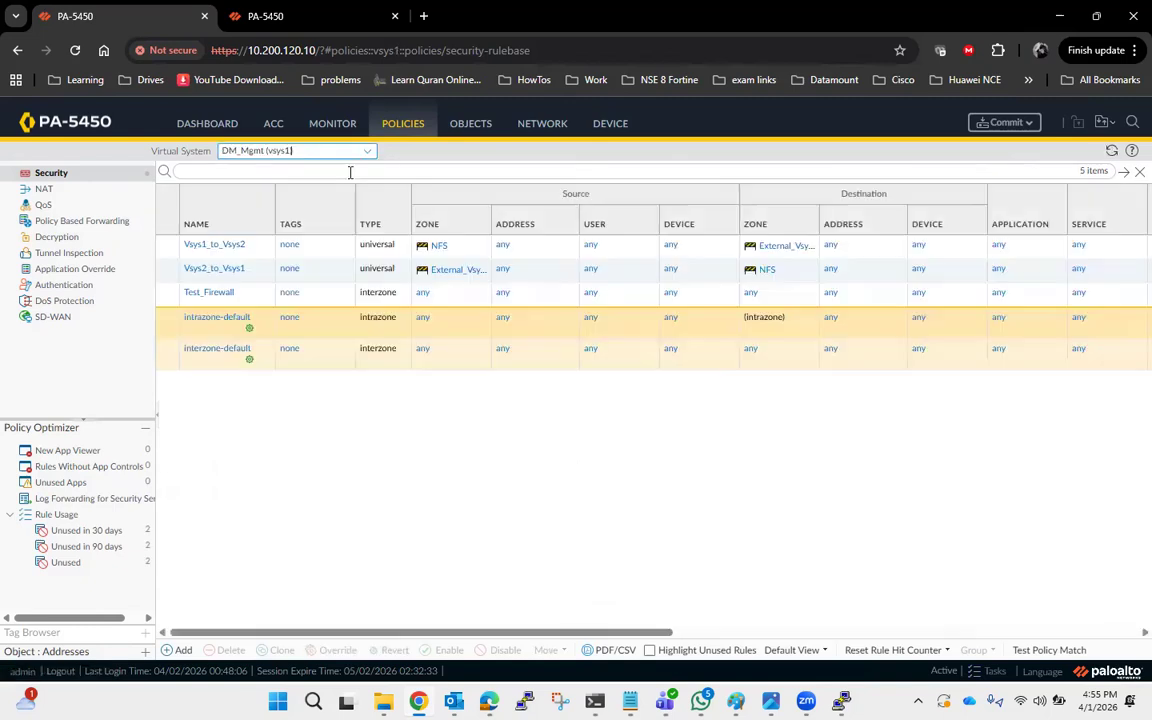
pyautogui.click(1020, 127)
pyautogui.click(748, 587)
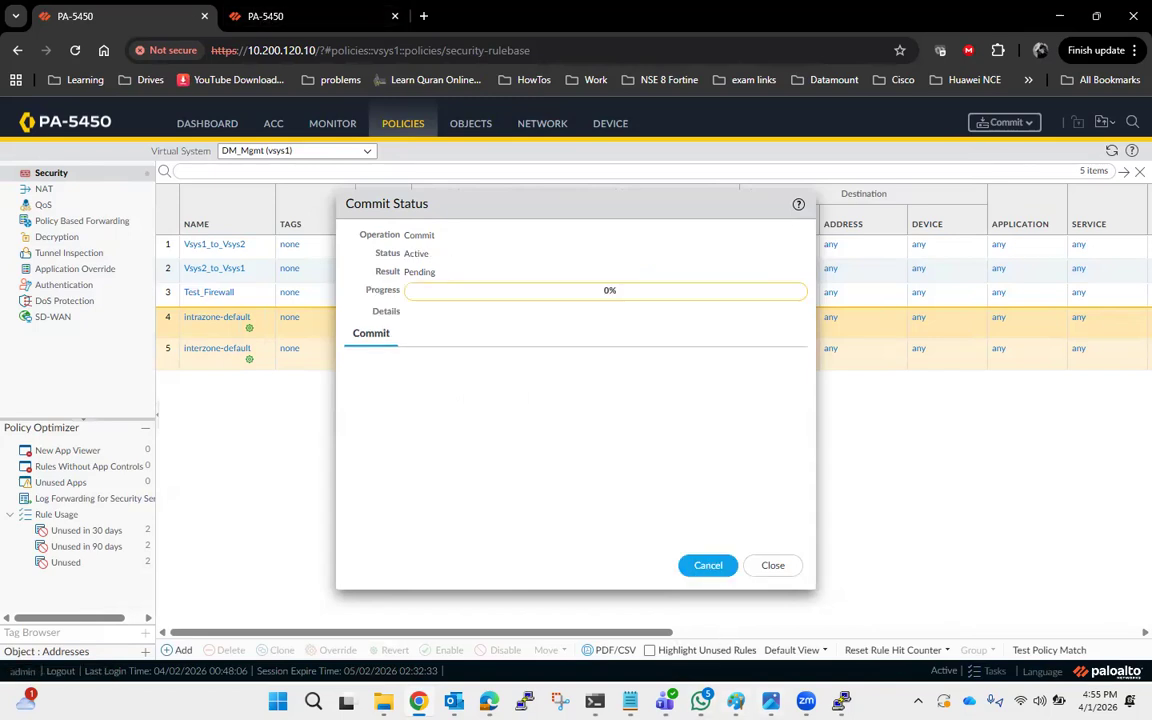
# Switch to the switch's PuTTY session and ping 172.25.25.1.
pyautogui.click(736, 701)
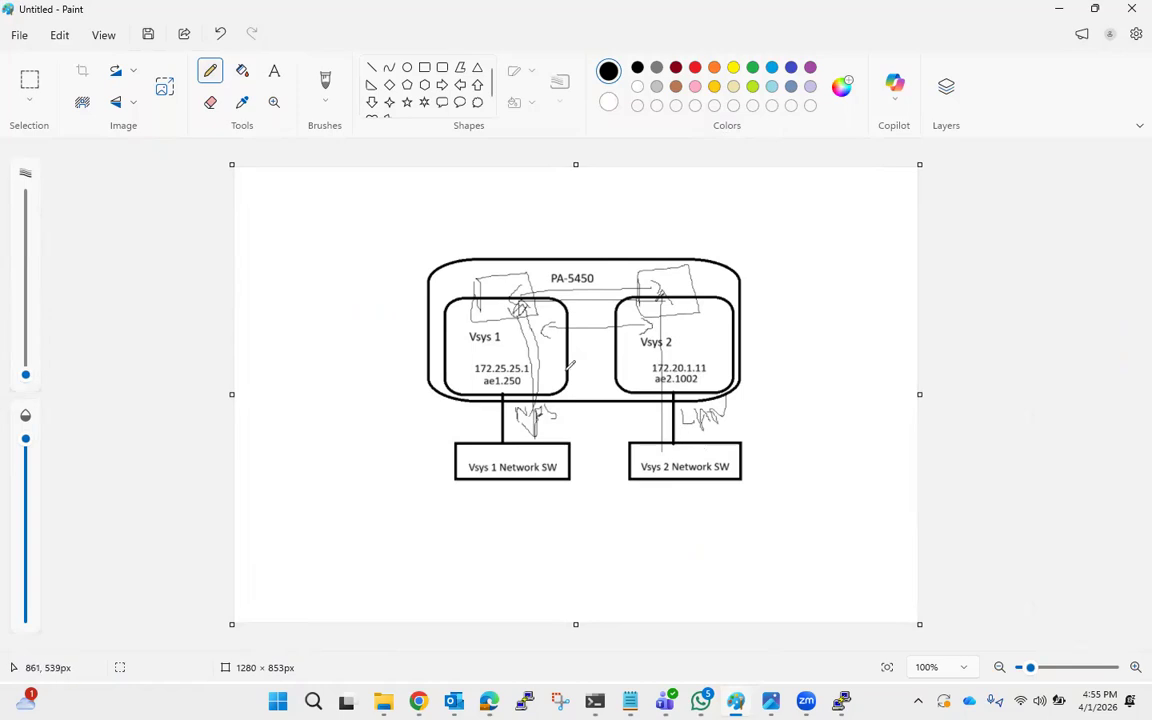
pyautogui.click(843, 701)
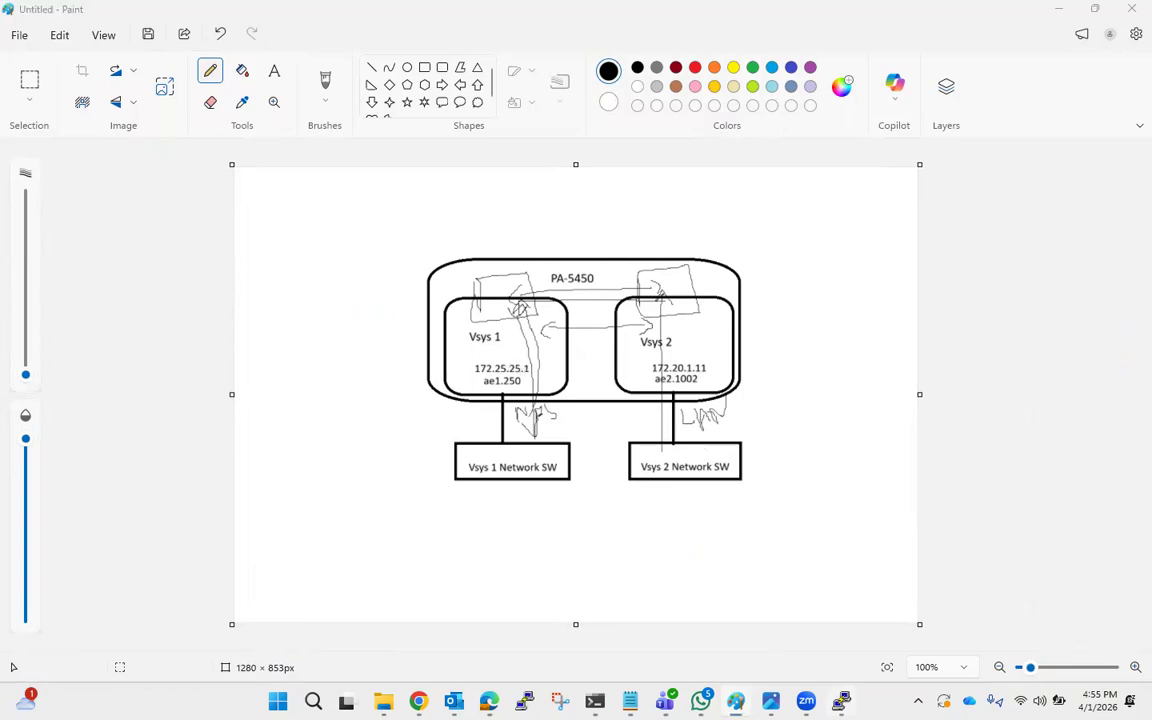
pyautogui.write('ping 172.25.25.1')
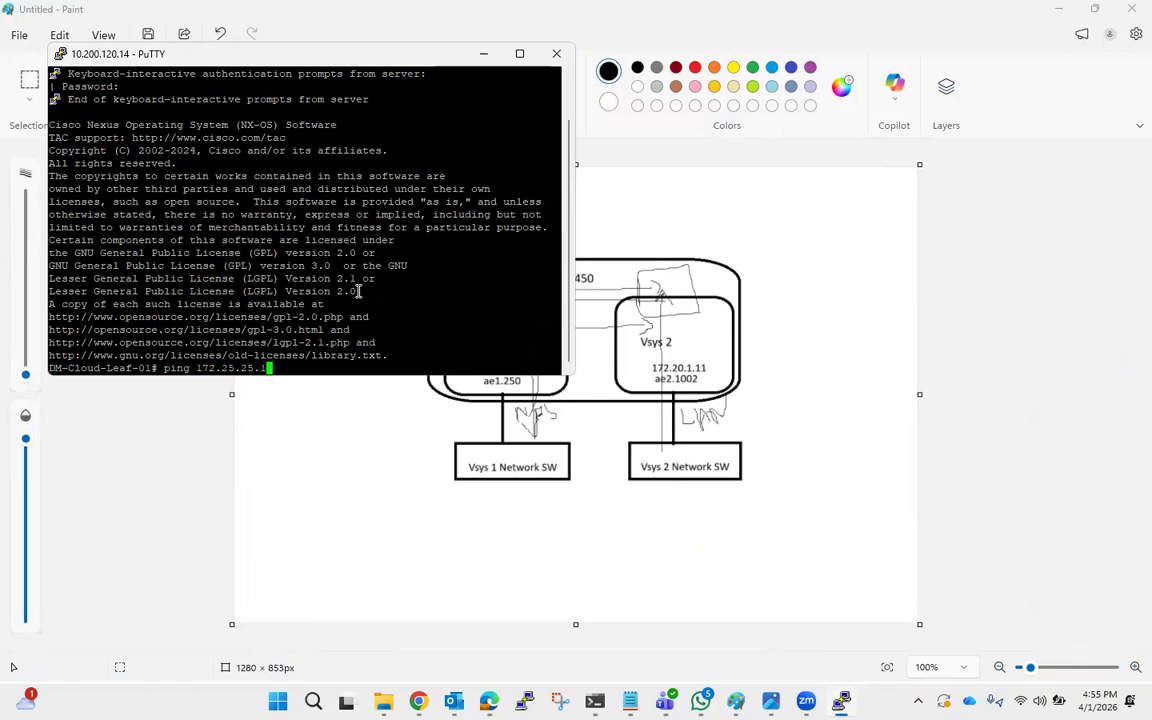
pyautogui.press('Return')
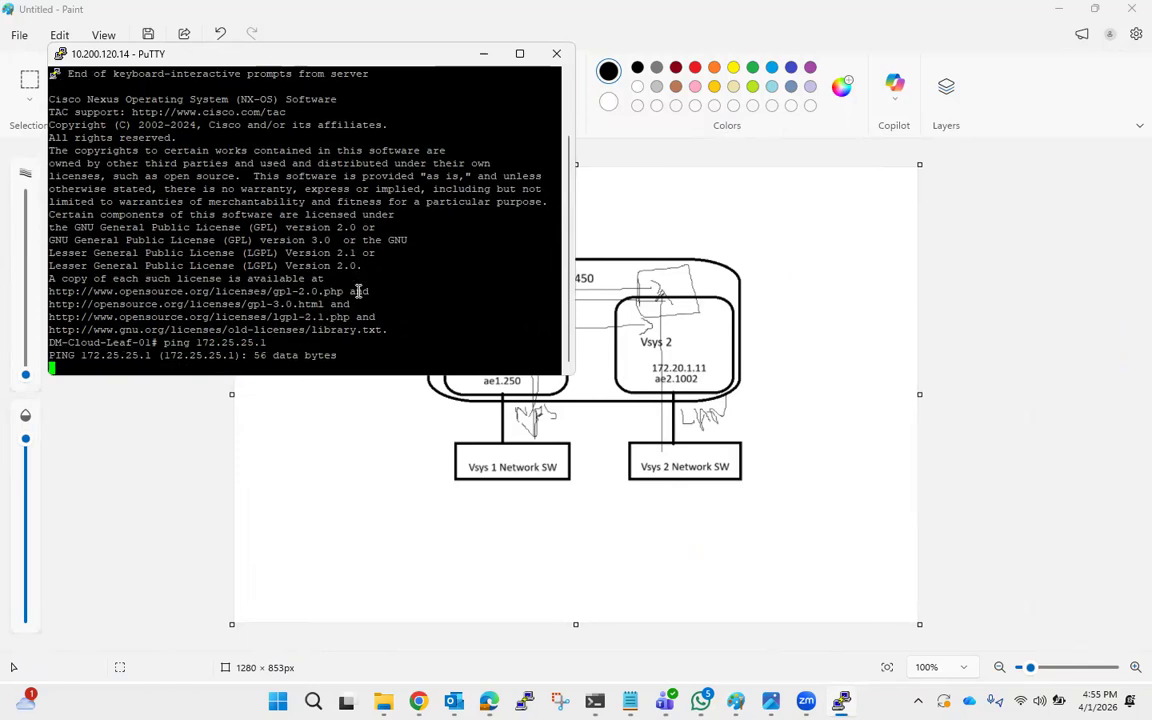
pyautogui.click(480, 60)
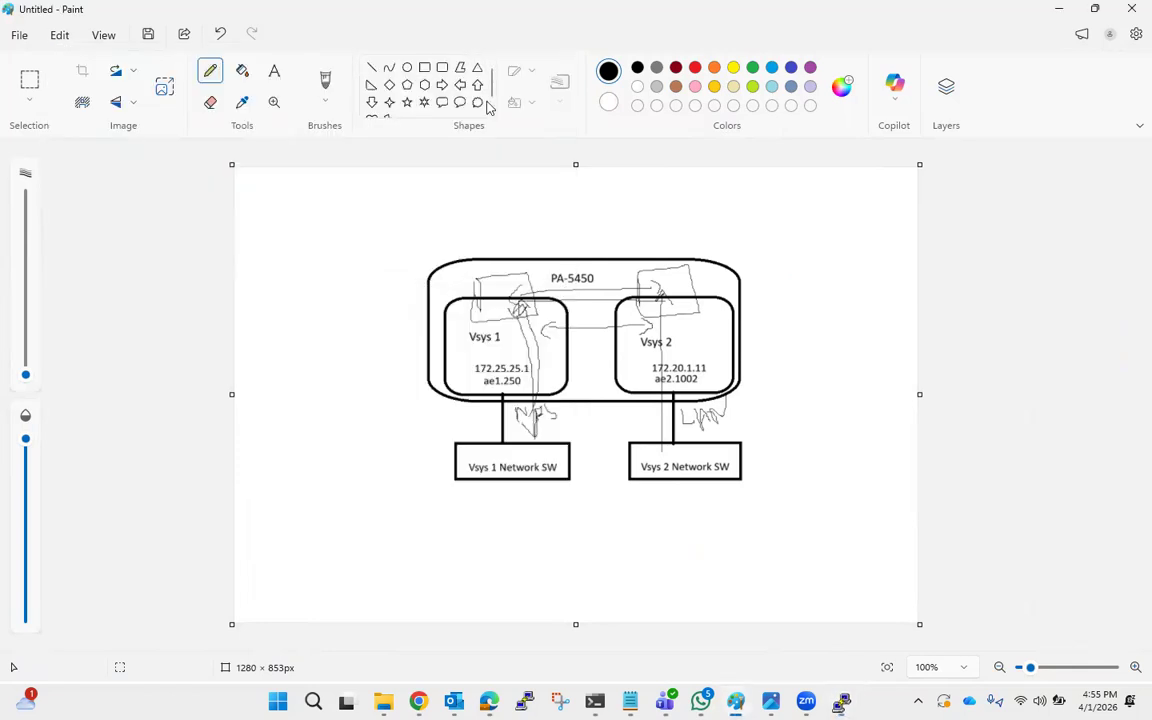
# Monitor the commit progress and the ping output.
pyautogui.click(419, 701)
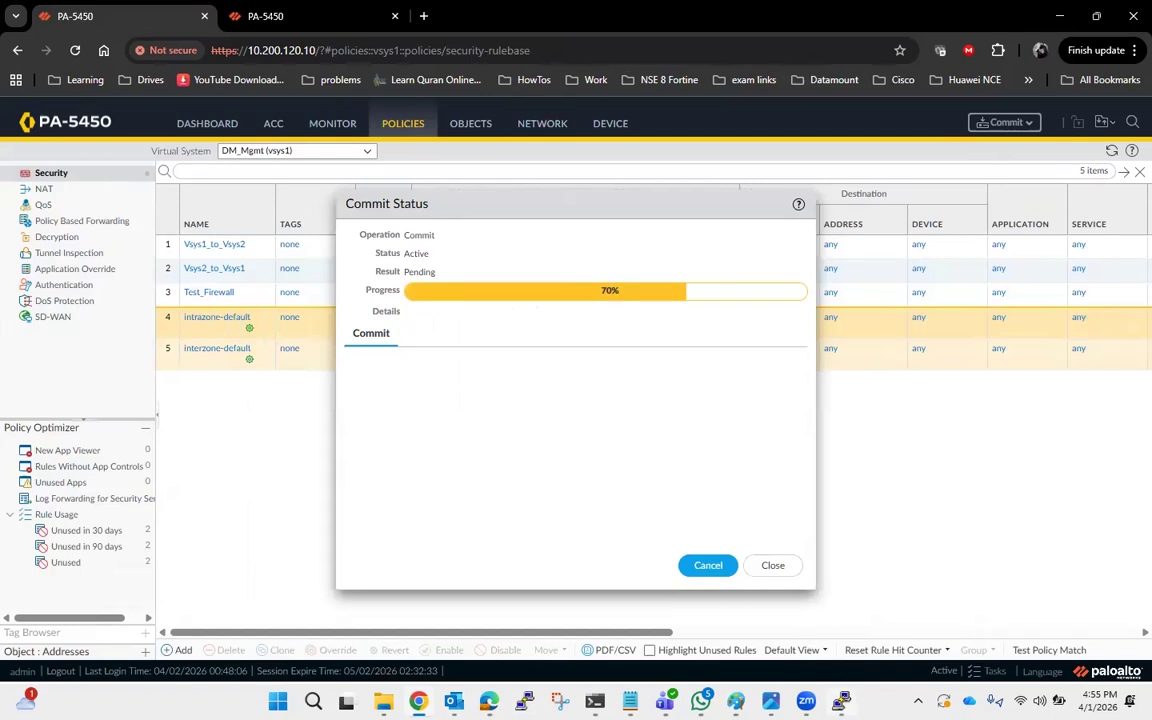
pyautogui.click(842, 701)
pyautogui.click(842, 701)
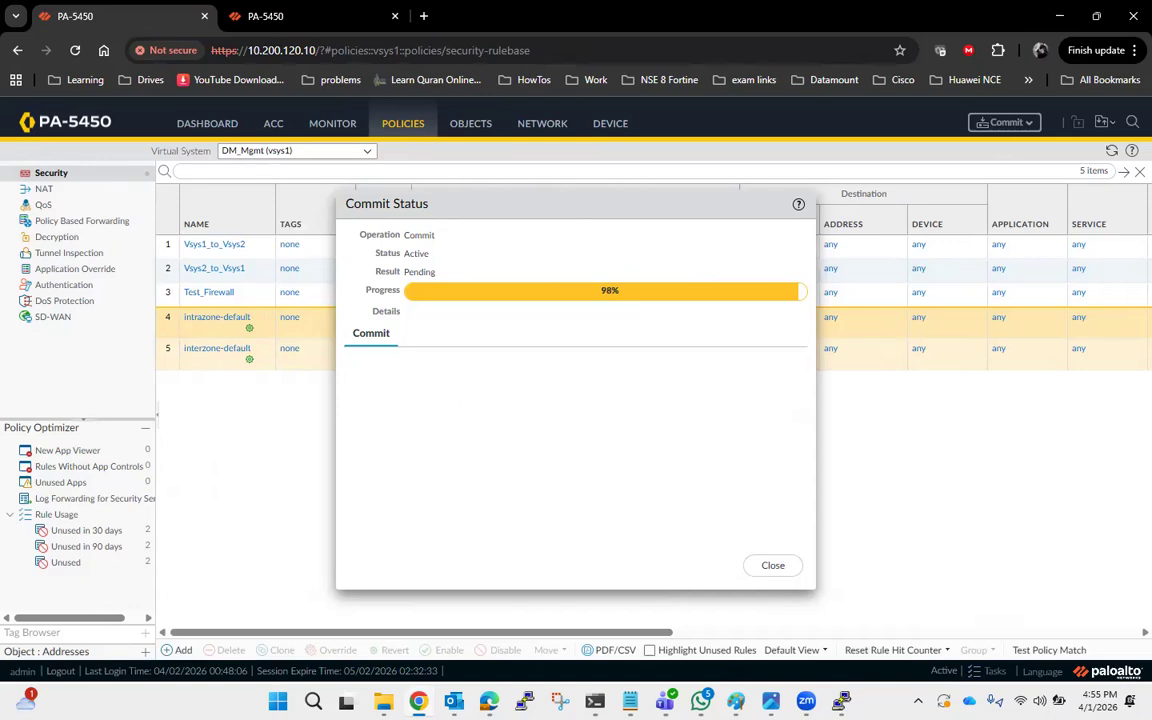
pyautogui.hotkey('alt', 'Tab')
pyautogui.hotkey('alt', 'Tab')
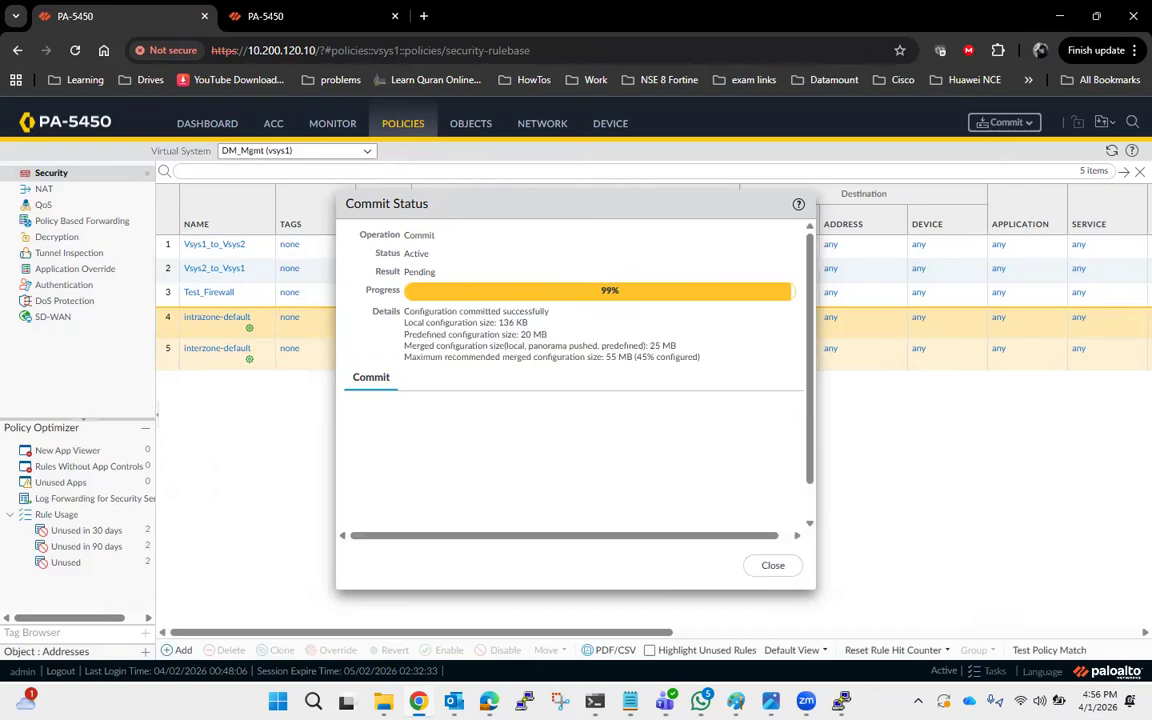
# Rerun the ping to 172.25.25.1 twice from the switch's PuTTY session, then exit the session.
pyautogui.hotkey('alt', 'Tab')
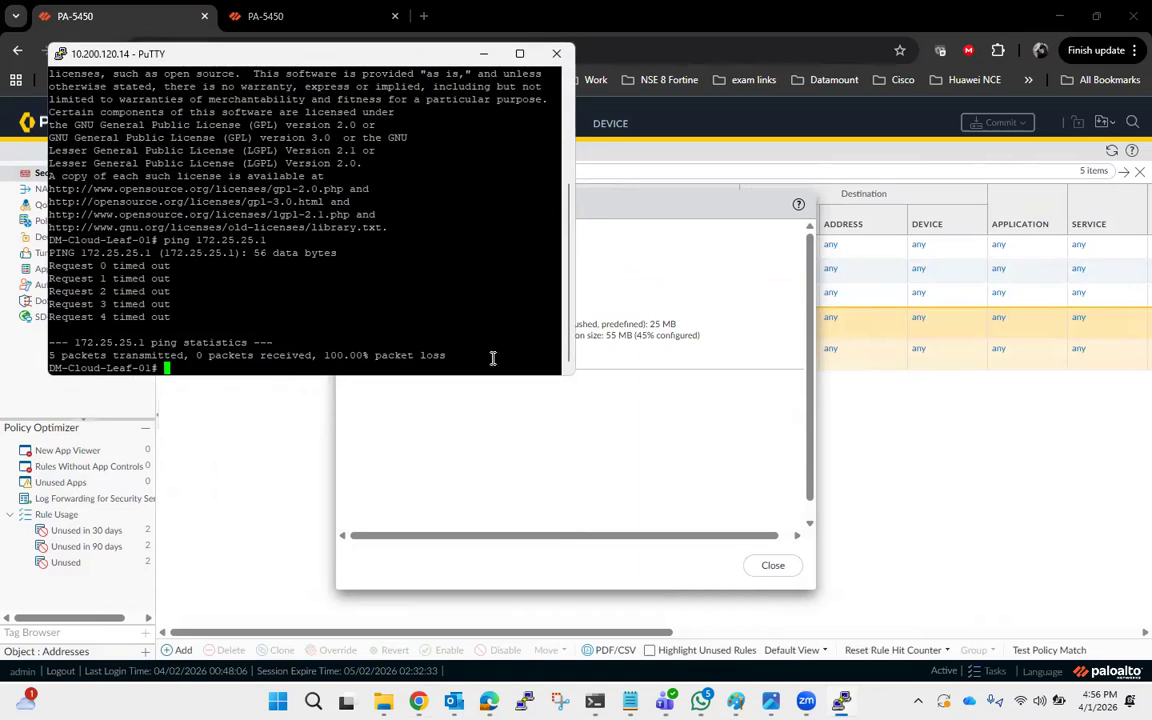
pyautogui.press('Up')
pyautogui.press('Return')
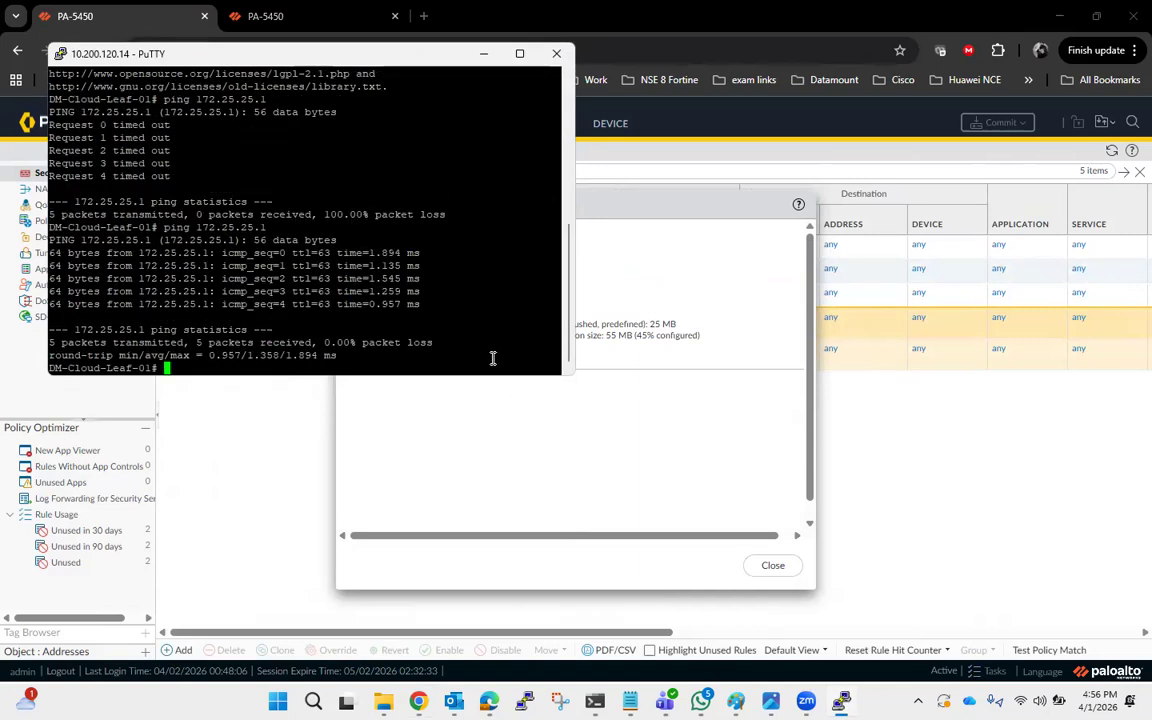
pyautogui.press('Up')
pyautogui.press('Return')
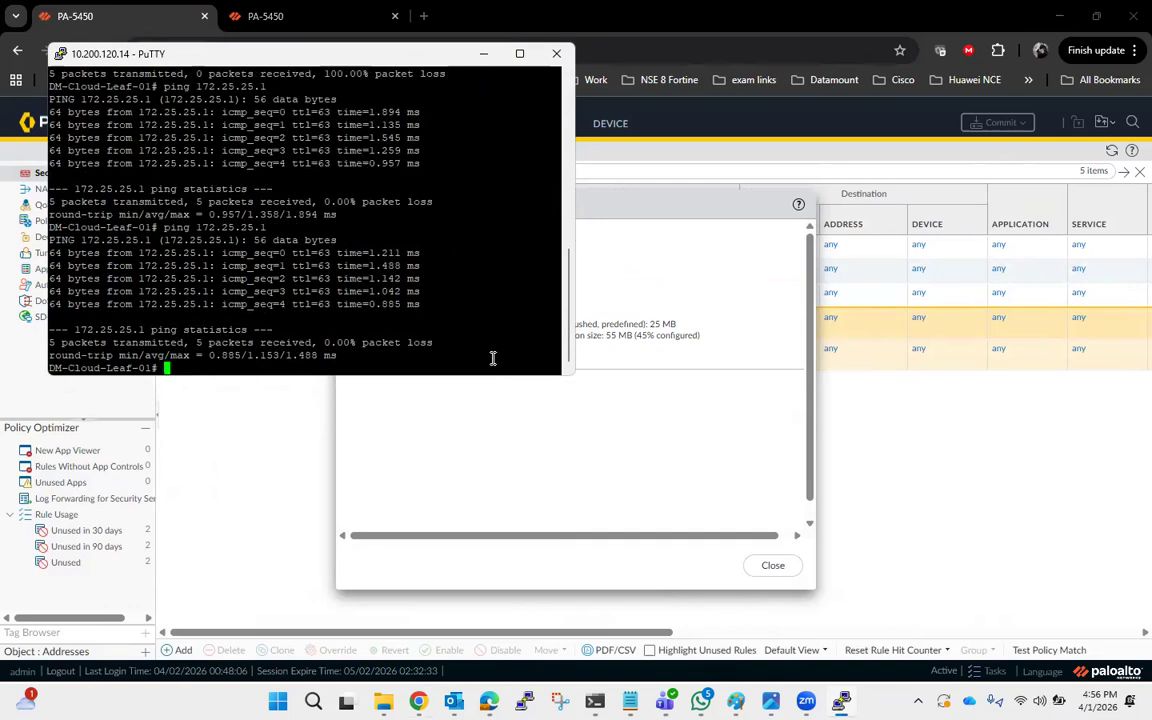
pyautogui.write('exit')
pyautogui.press('Return')
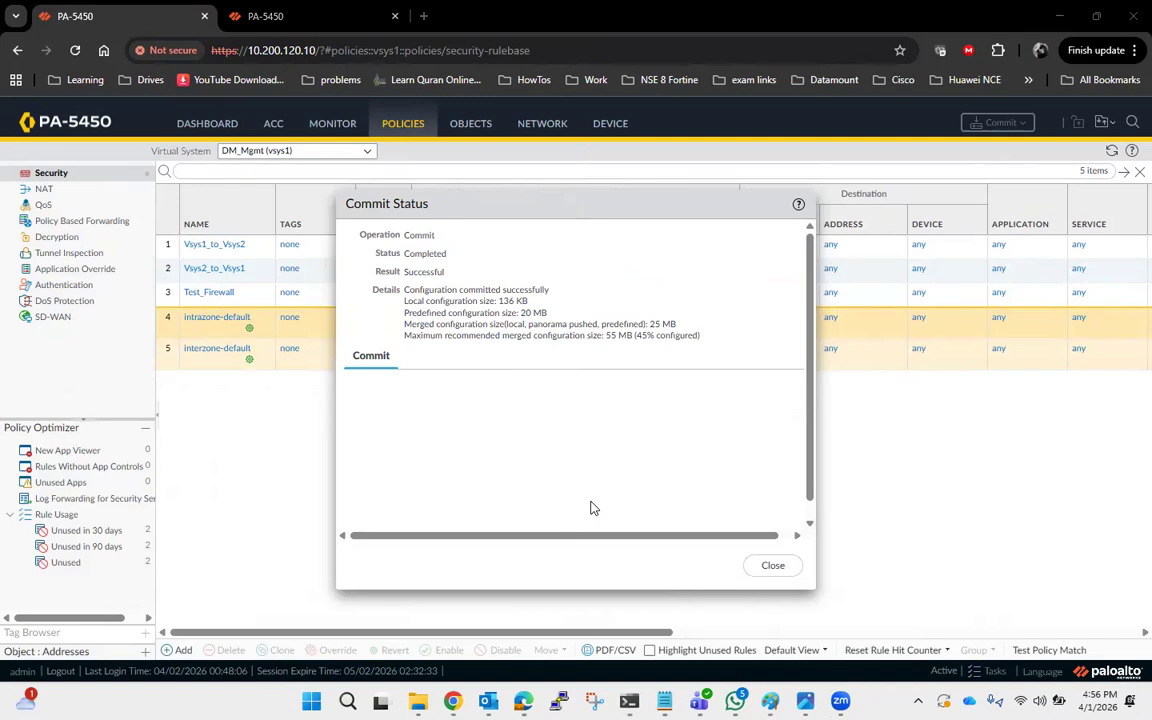
# Close the Commit Status dialog after the commit completes.
pyautogui.moveTo(805, 700)
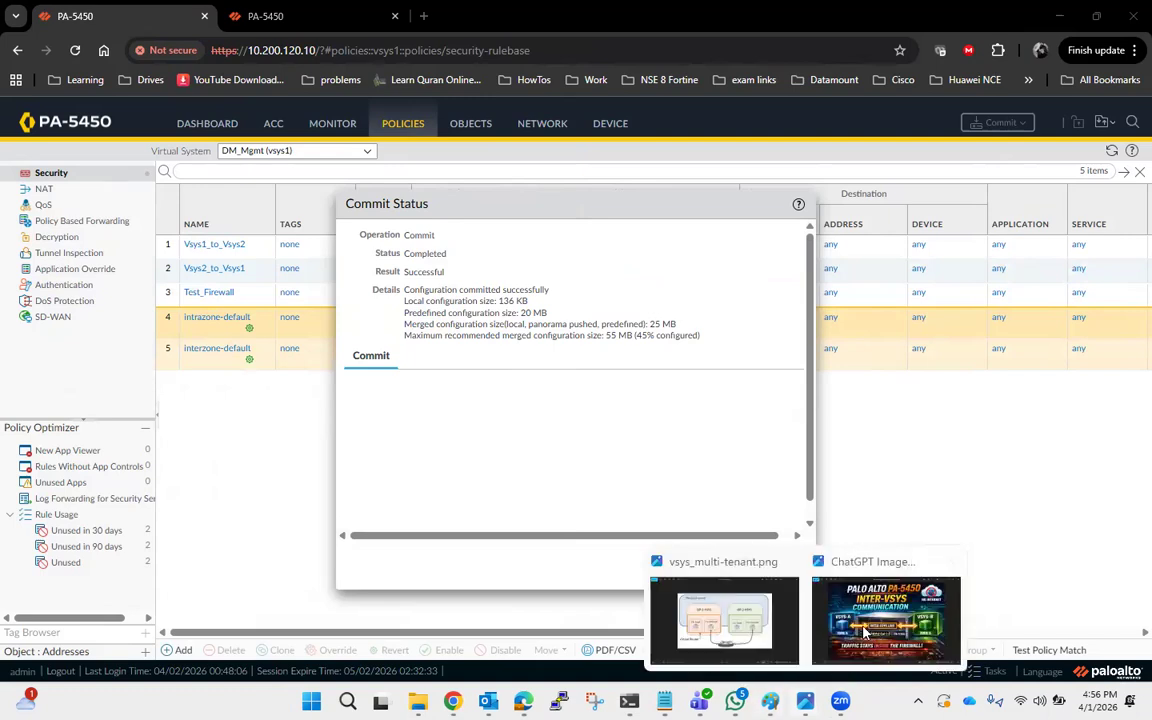
pyautogui.click(866, 632)
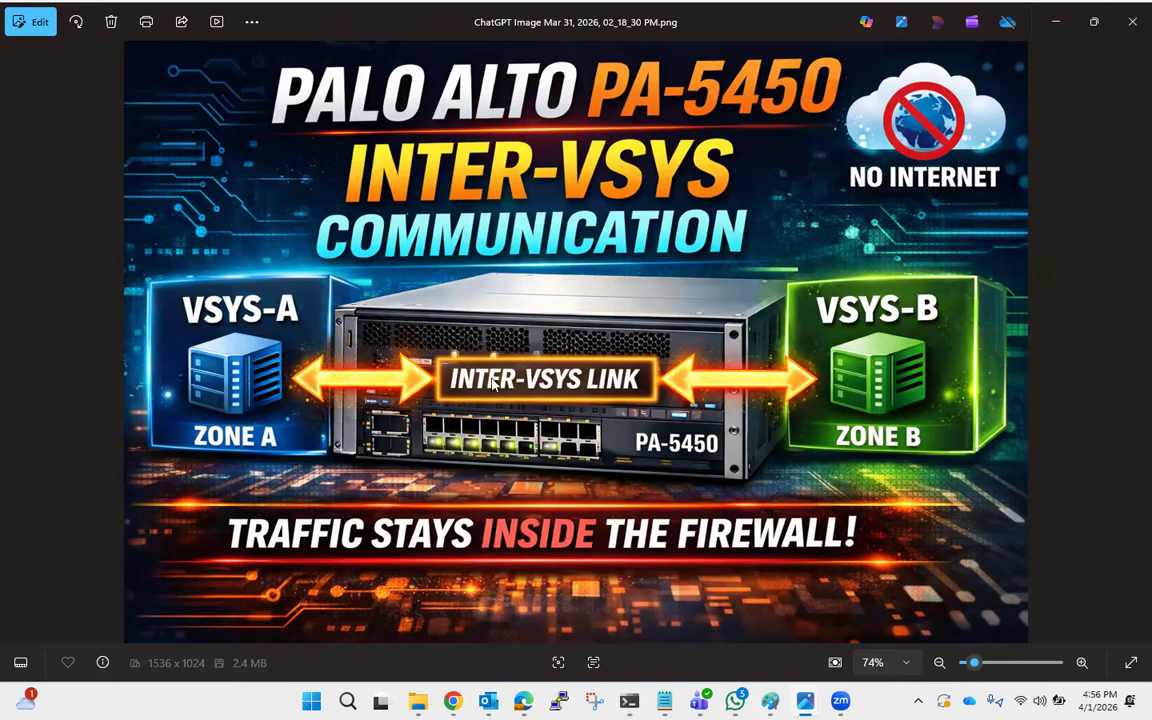
pyautogui.click(1055, 24)
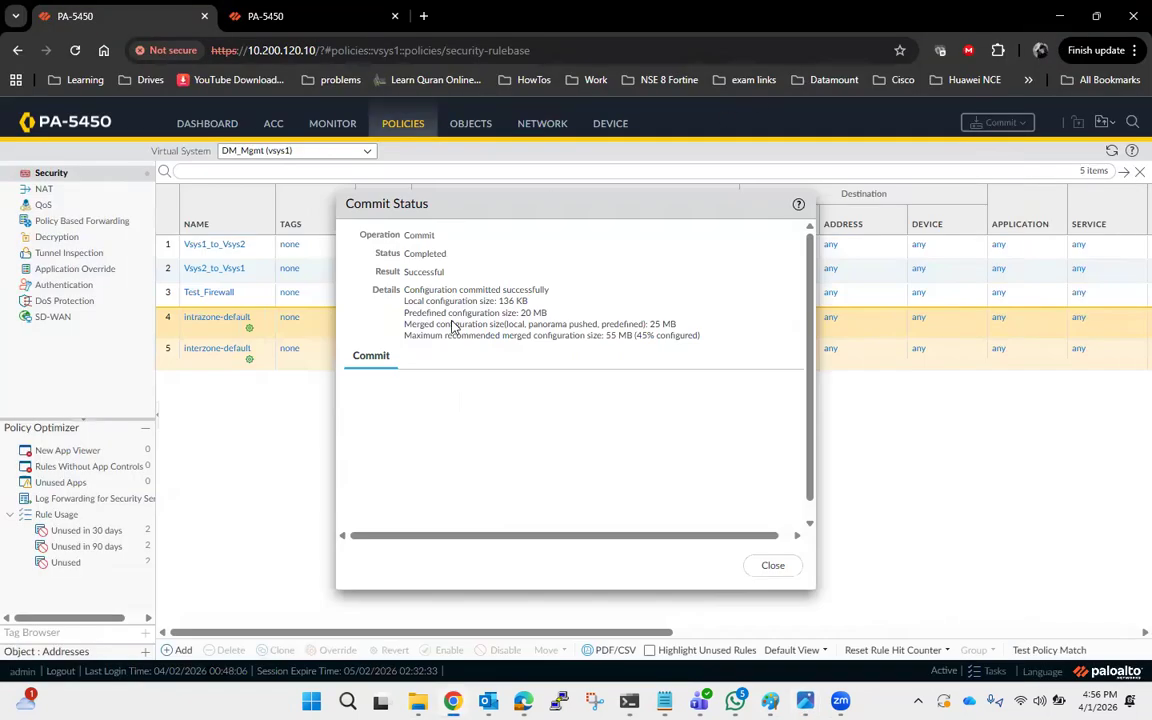
pyautogui.click(780, 565)
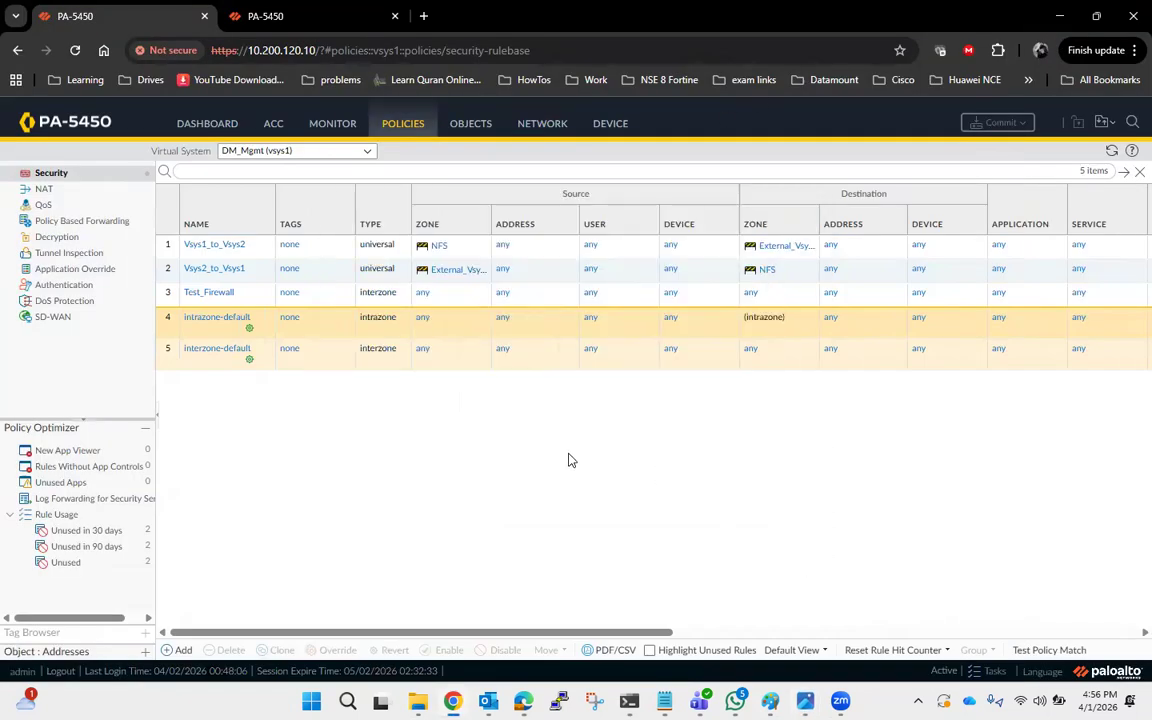